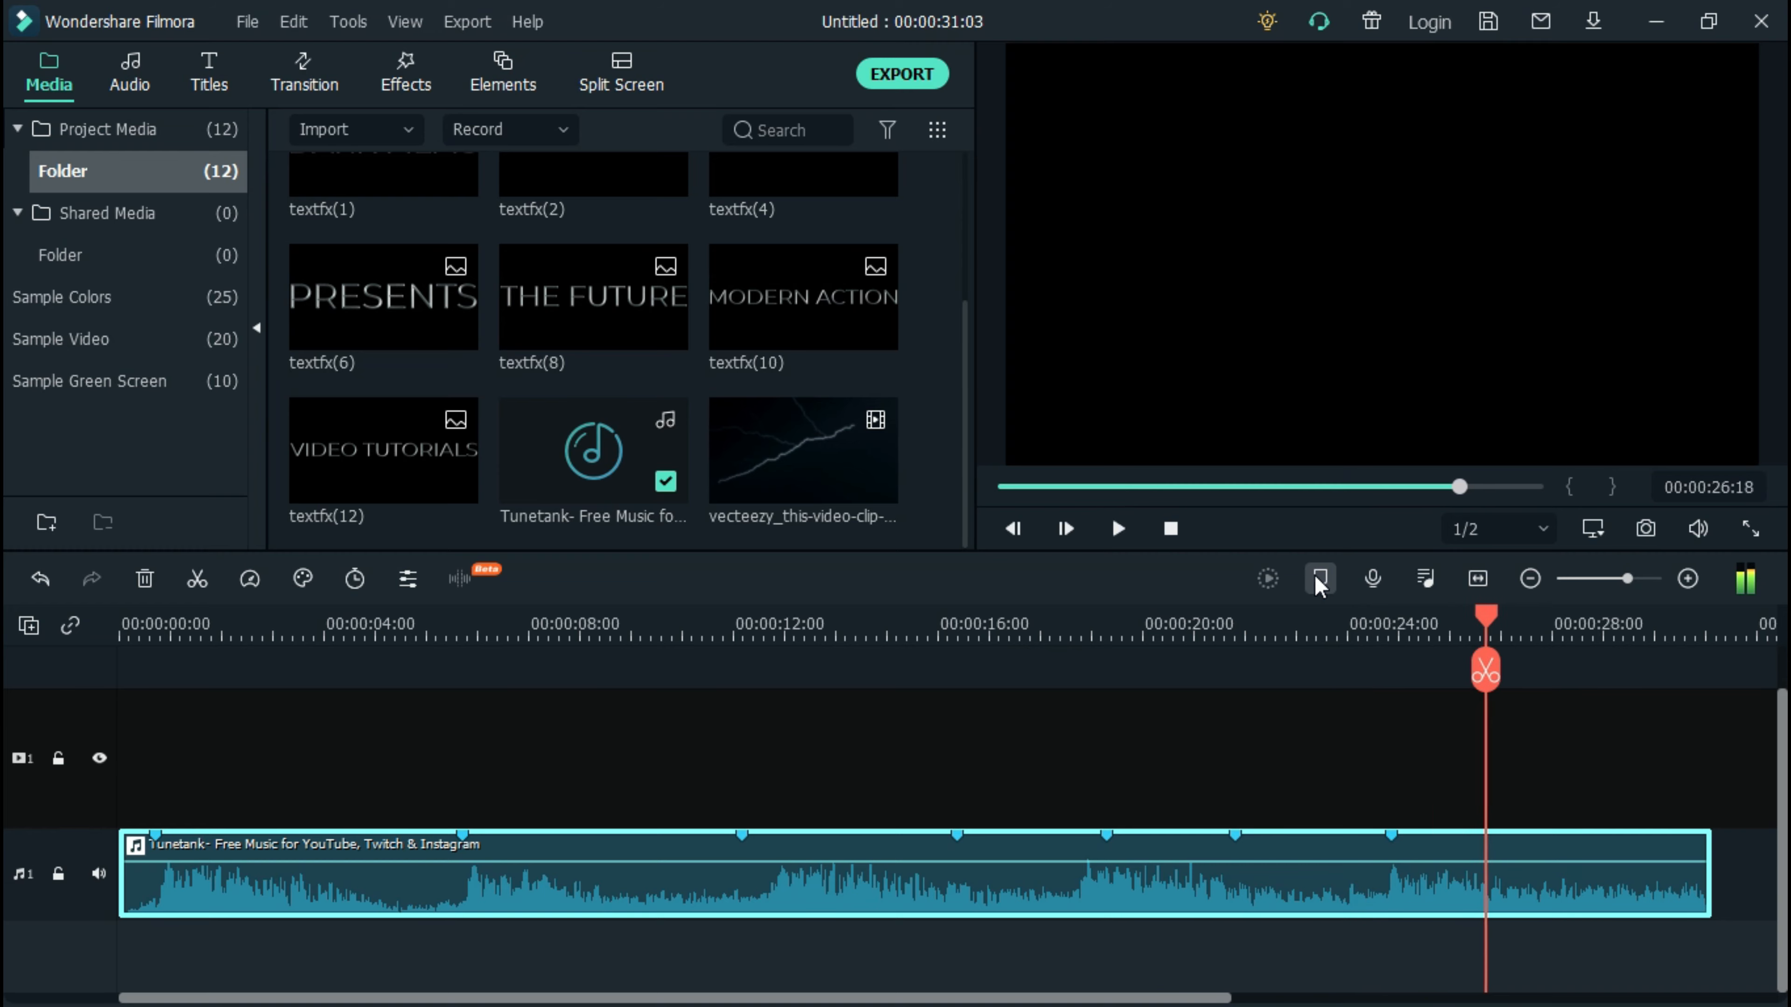
# Add a beat marker to the music clip at about 26 seconds
pyautogui.click(1319, 583)
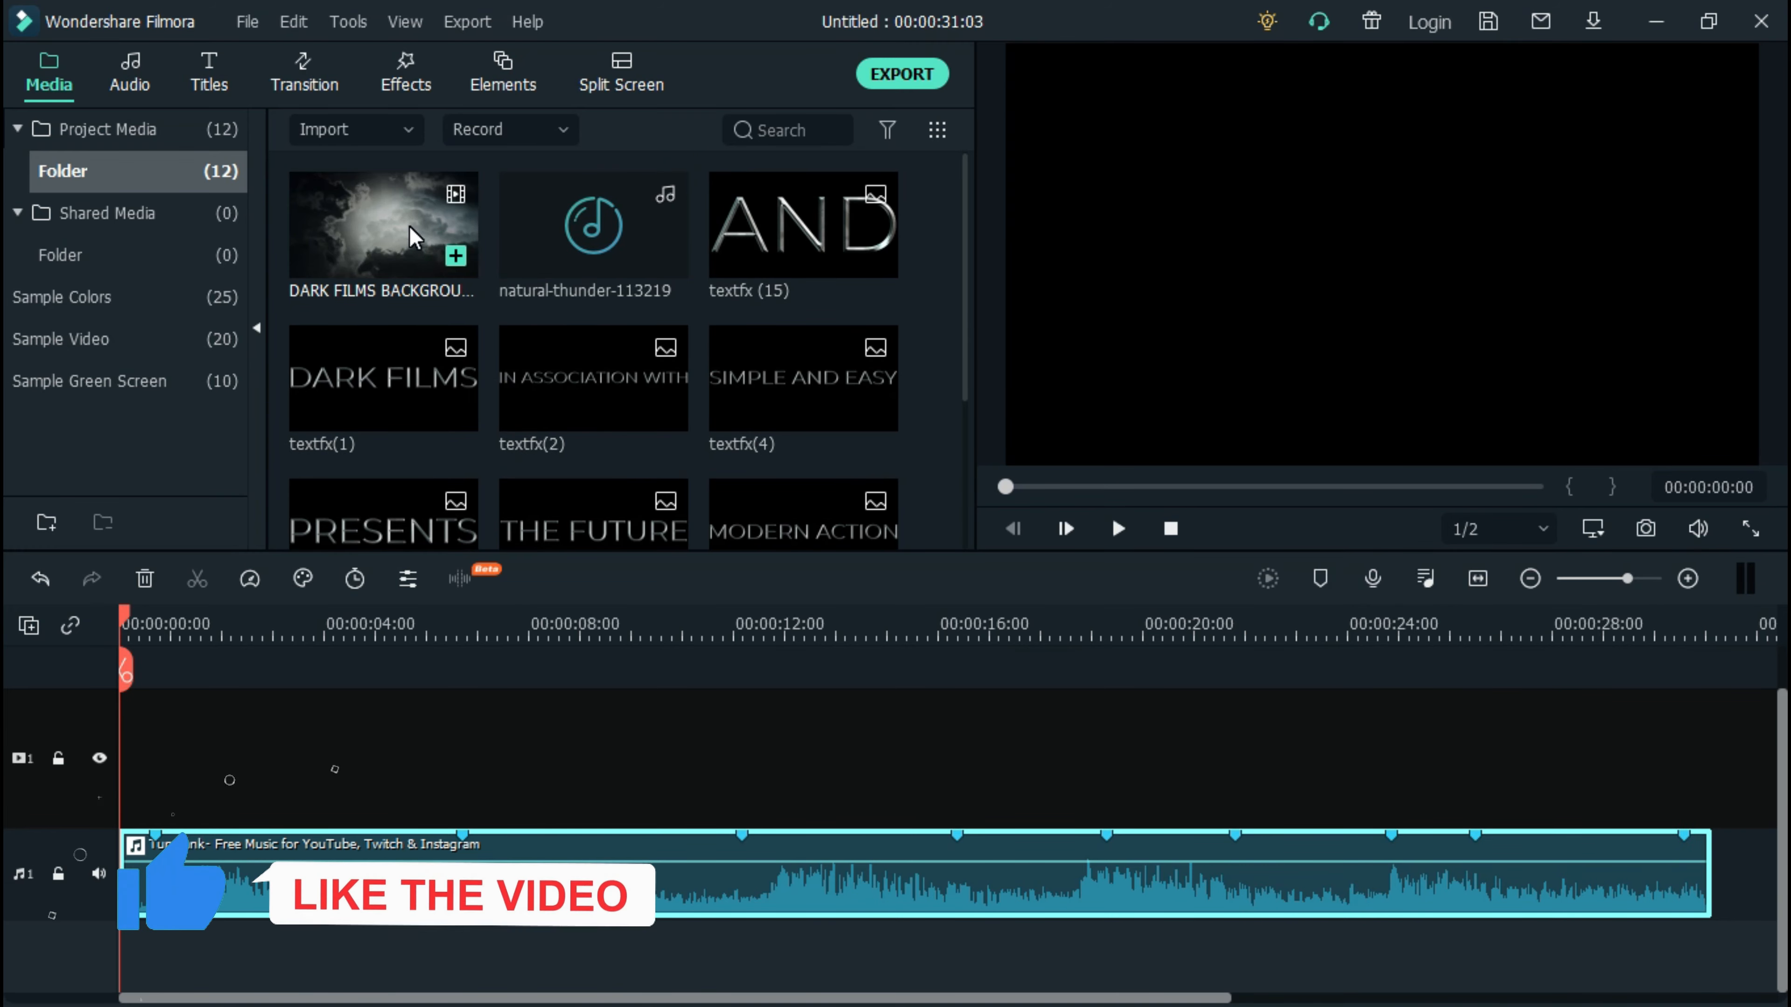
# Place the DARK FILMS BACKGROUND COVER clip at the start of video track 1, matching the project settings to its 3840 x 2160 60fps
pyautogui.moveTo(412, 237); pyautogui.dragTo(118, 794)
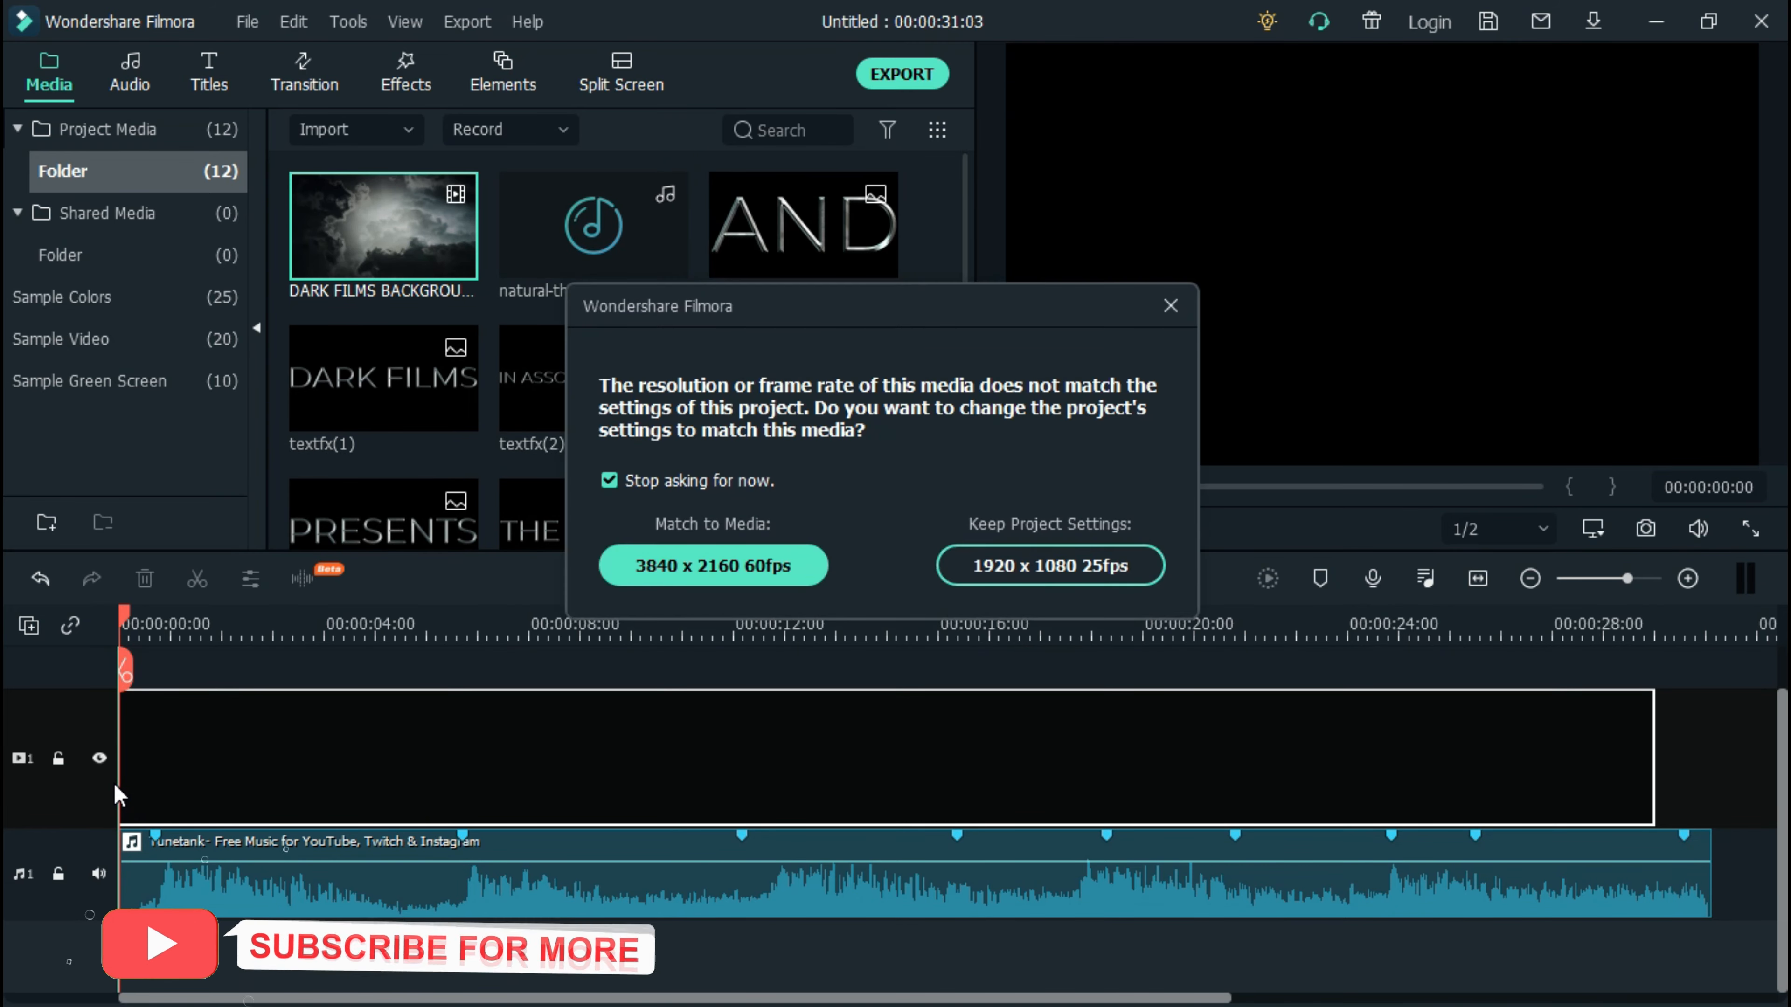
pyautogui.click(634, 577)
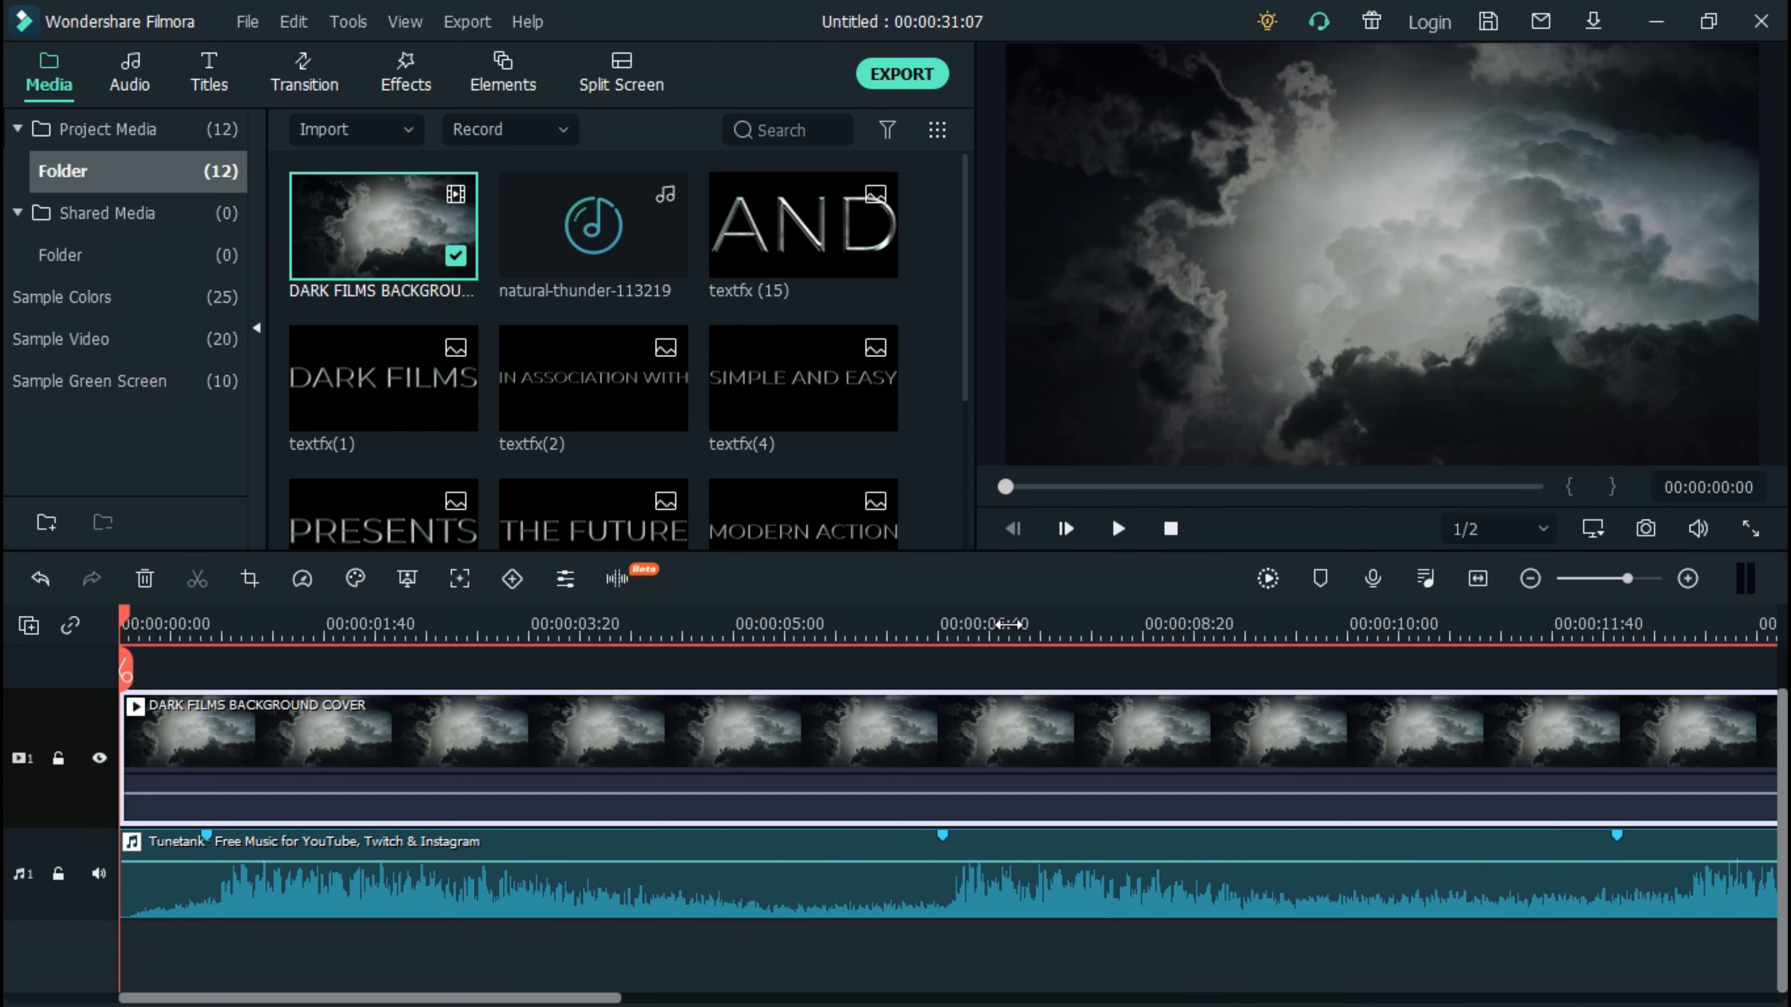
pyautogui.click(1484, 583)
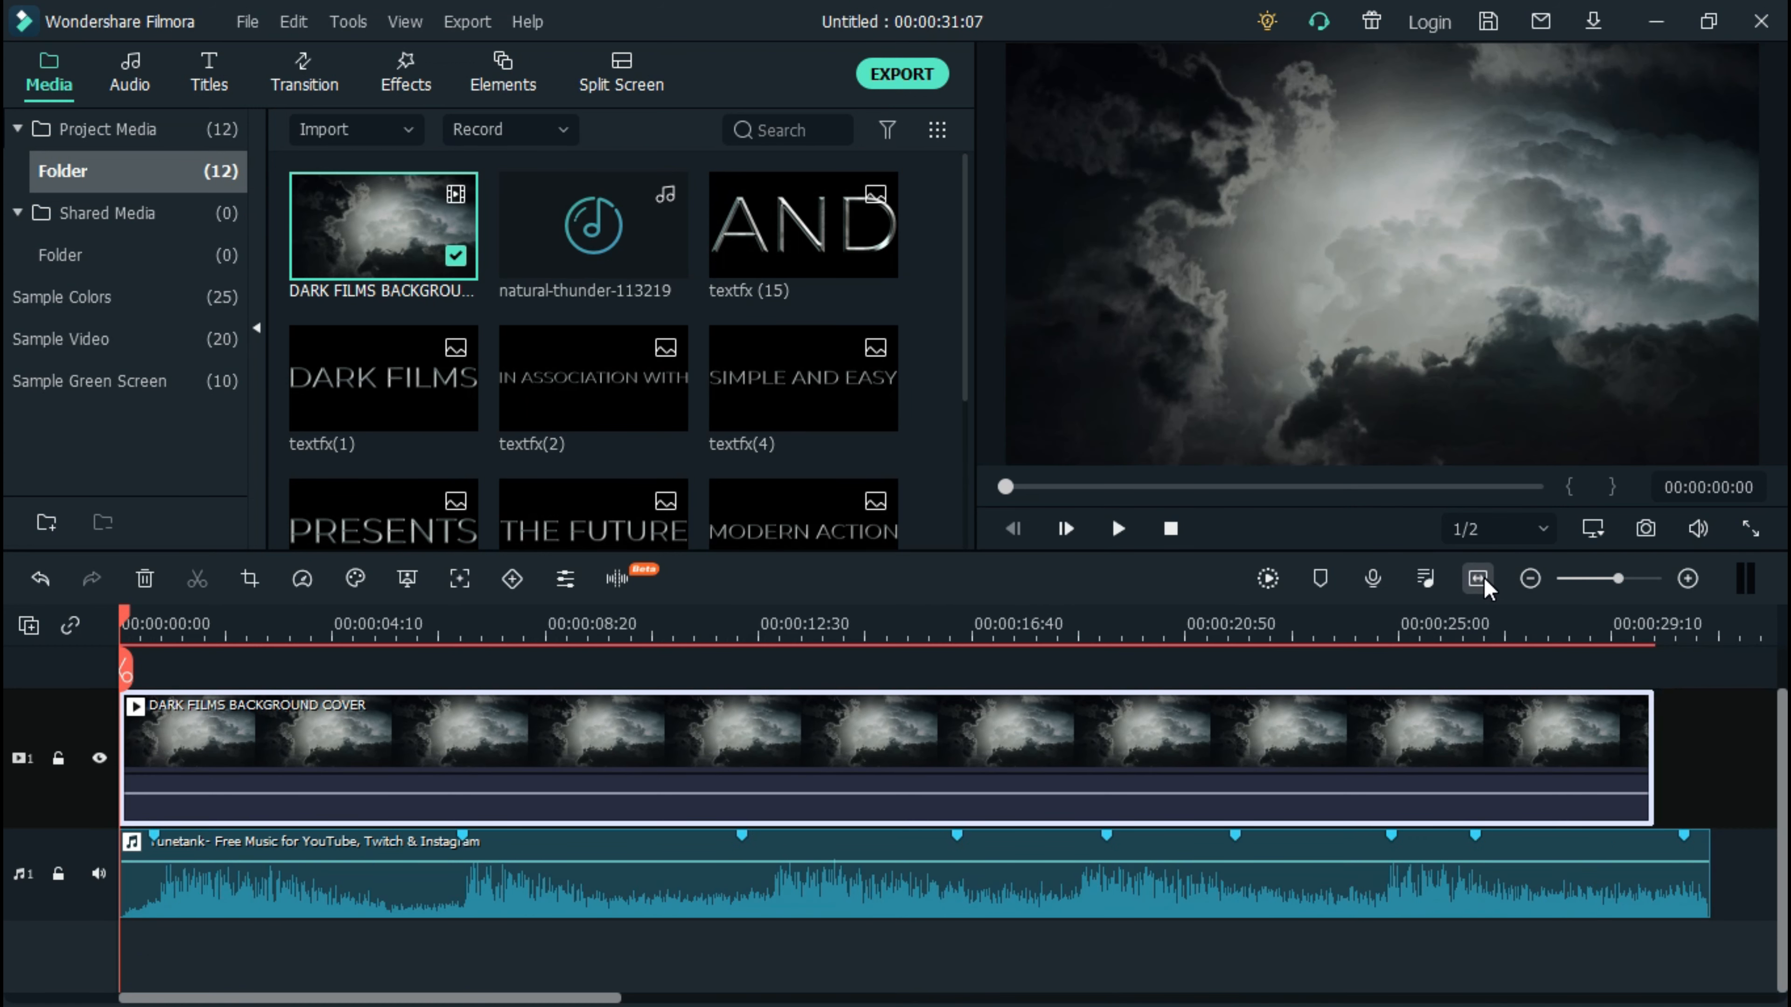
# Slow the background cover clip to 0.50x and trim its end to match the end of the music
pyautogui.click(301, 578)
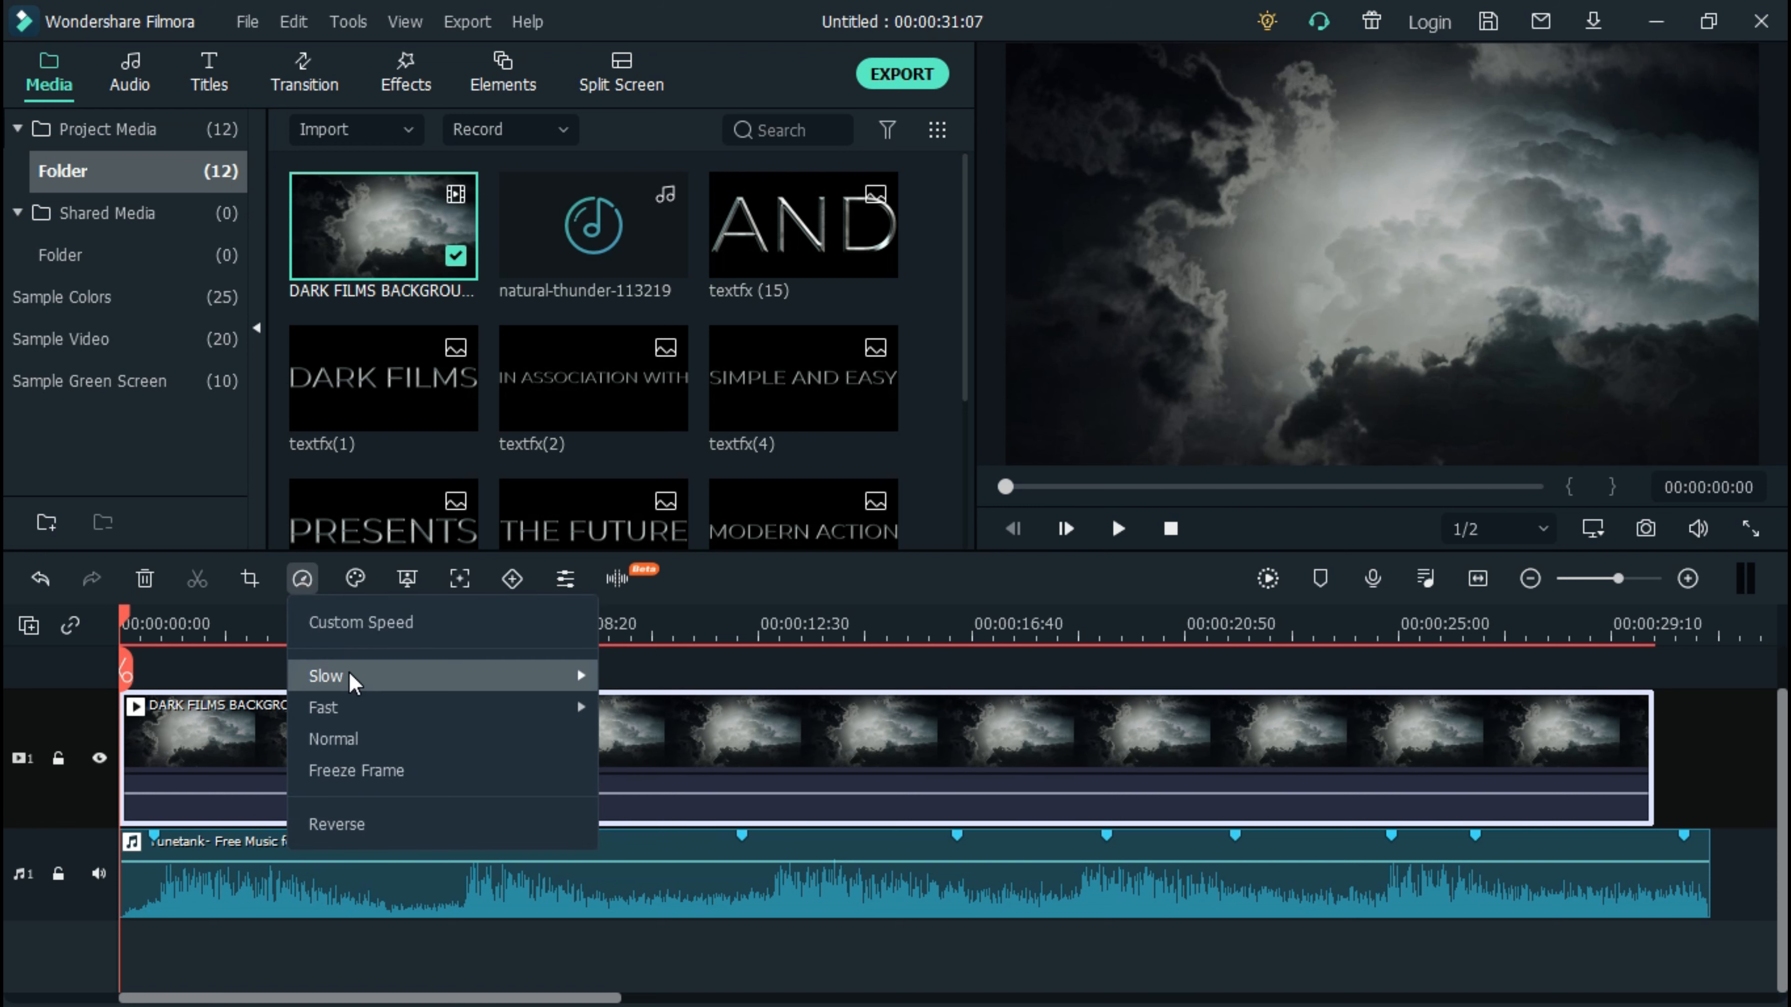
pyautogui.click(634, 688)
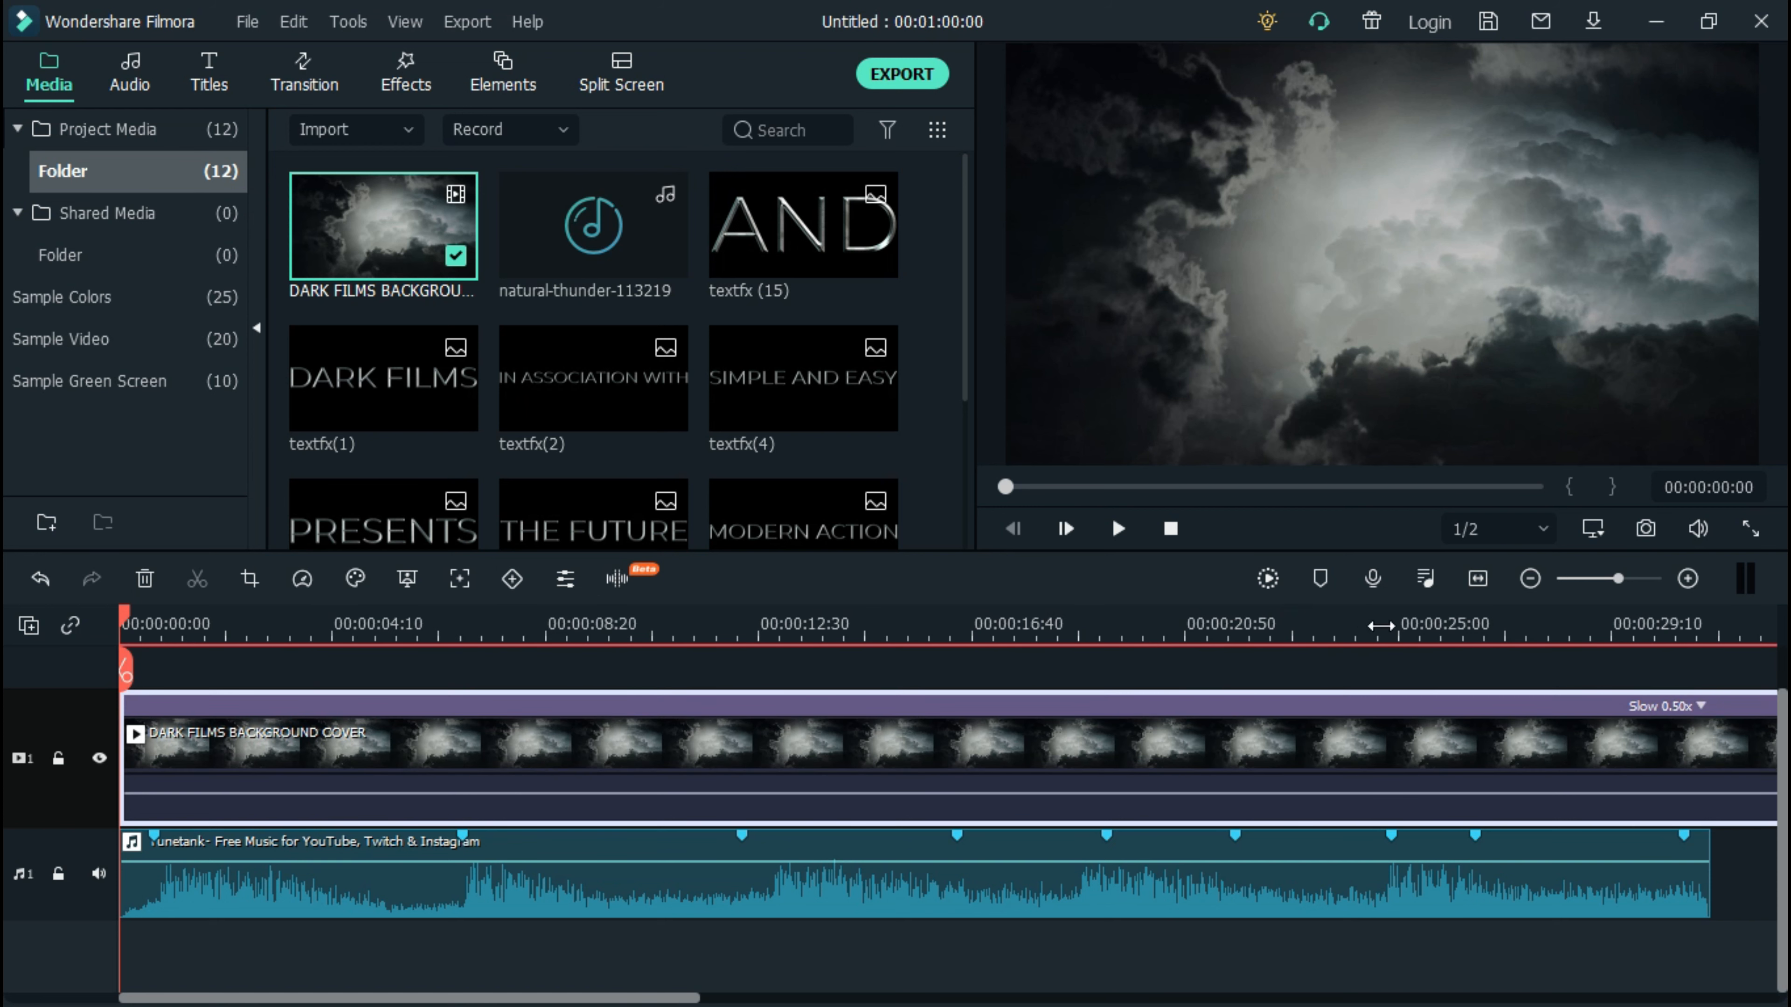
pyautogui.moveTo(1398, 722); pyautogui.dragTo(779, 779)
pyautogui.click(1476, 582)
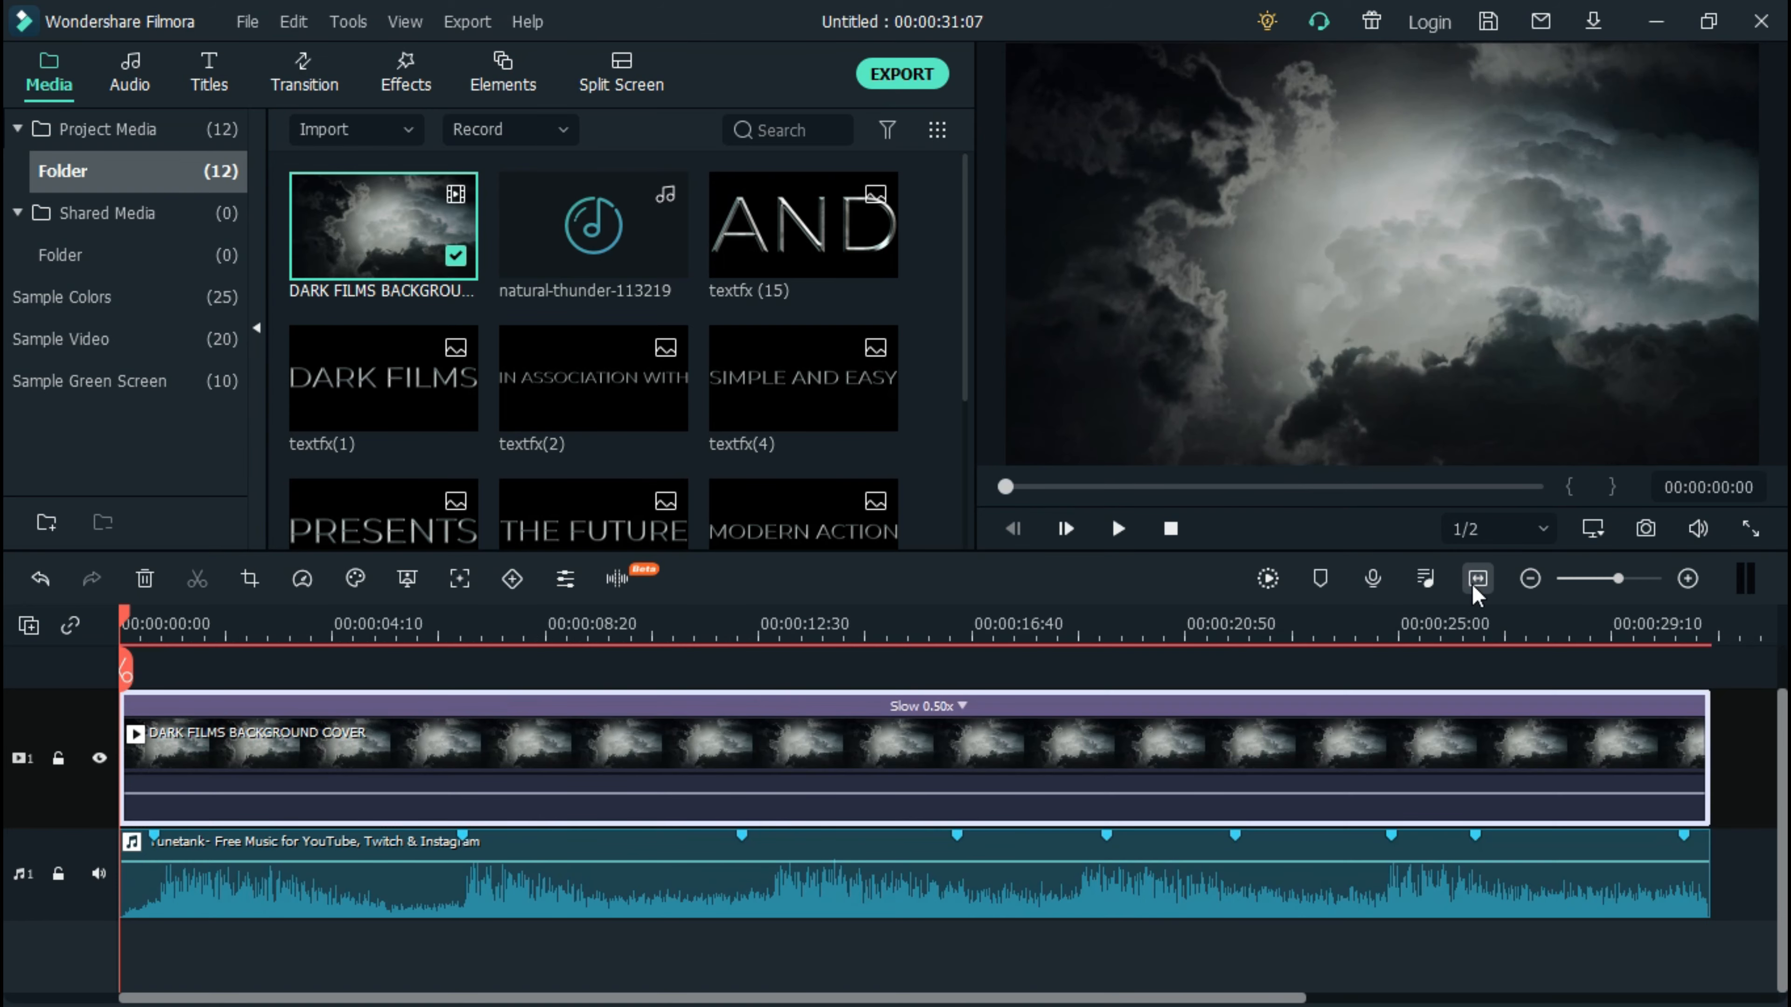
# Detach the audio from the background cover clip and delete the detached audio
pyautogui.rightClick(720, 727)
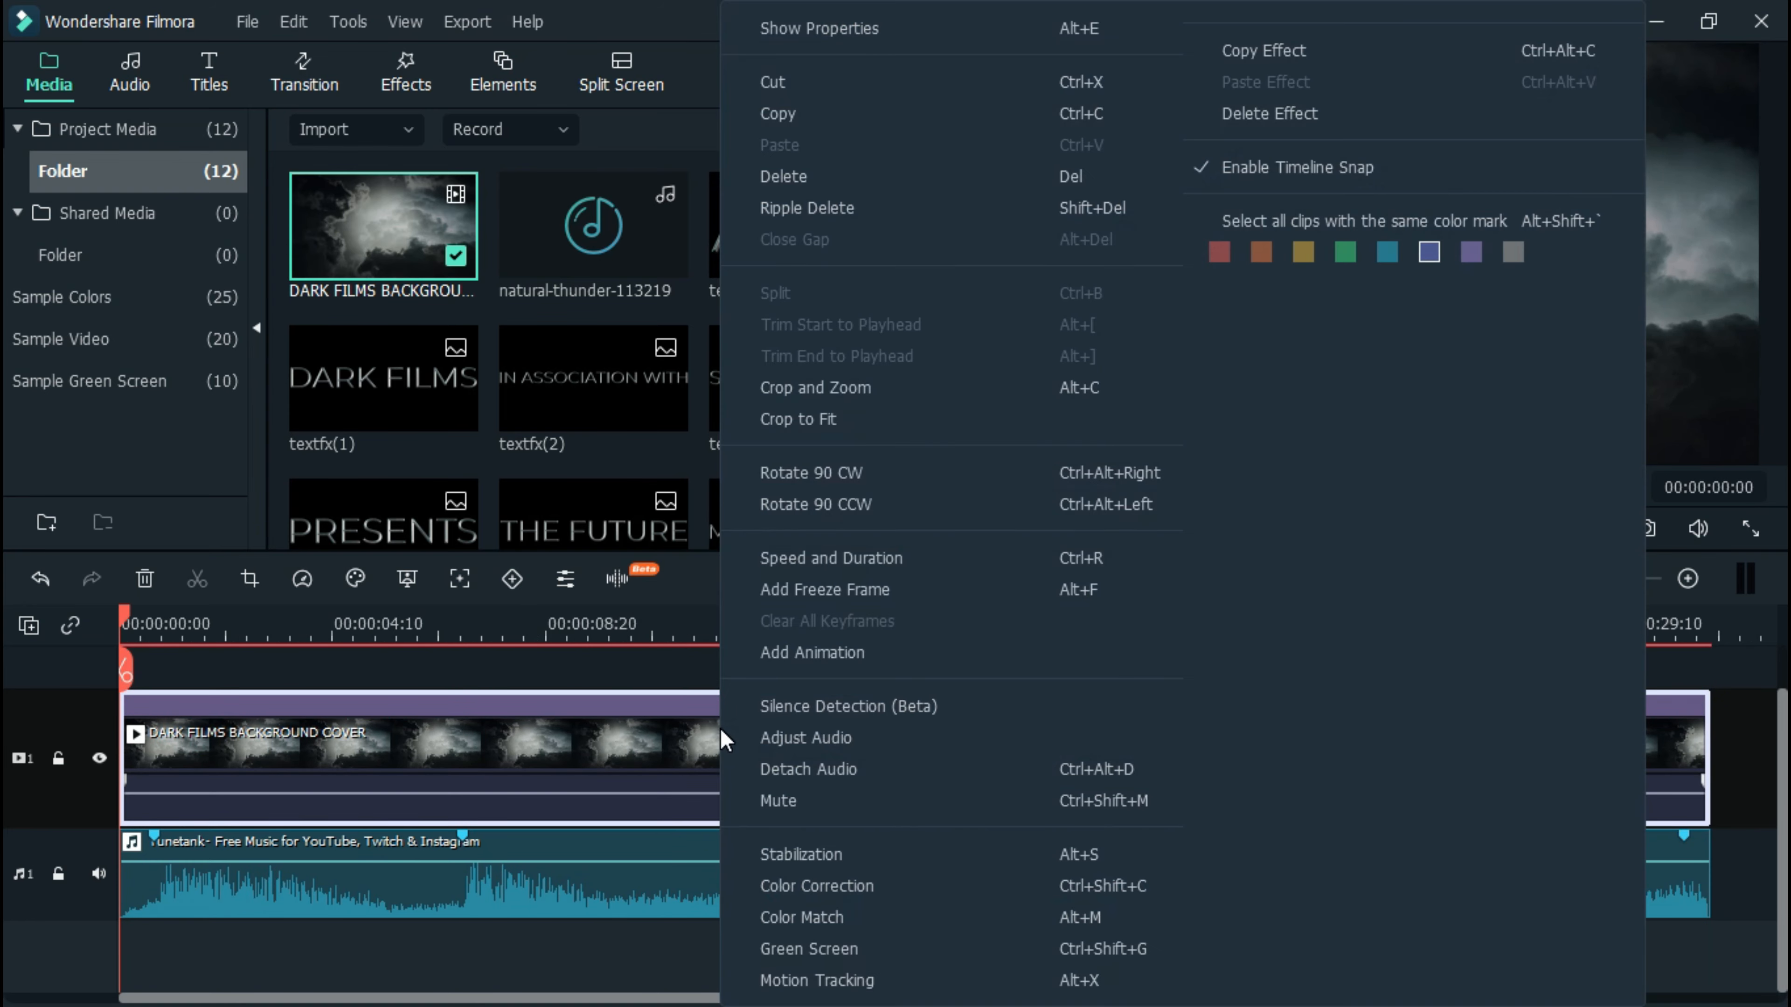
pyautogui.click(796, 775)
pyautogui.scroll(-2, 839, 757)
pyautogui.press('Delete')
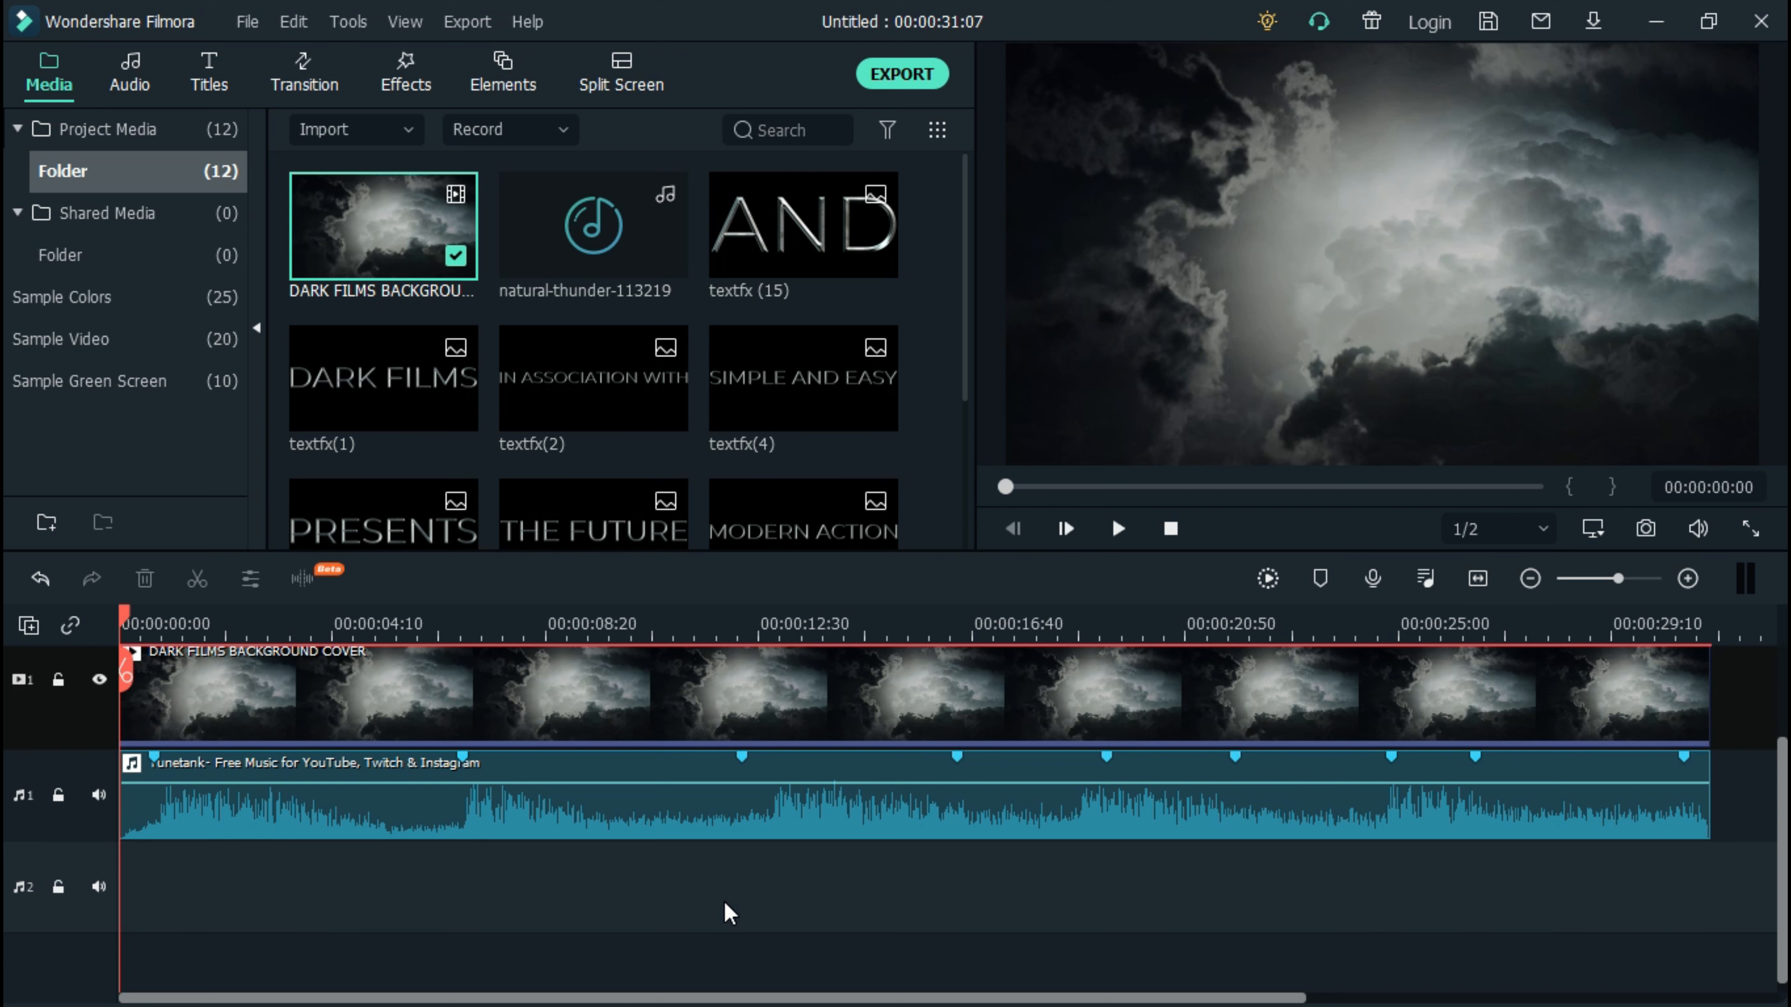
pyautogui.scroll(2, 728, 914)
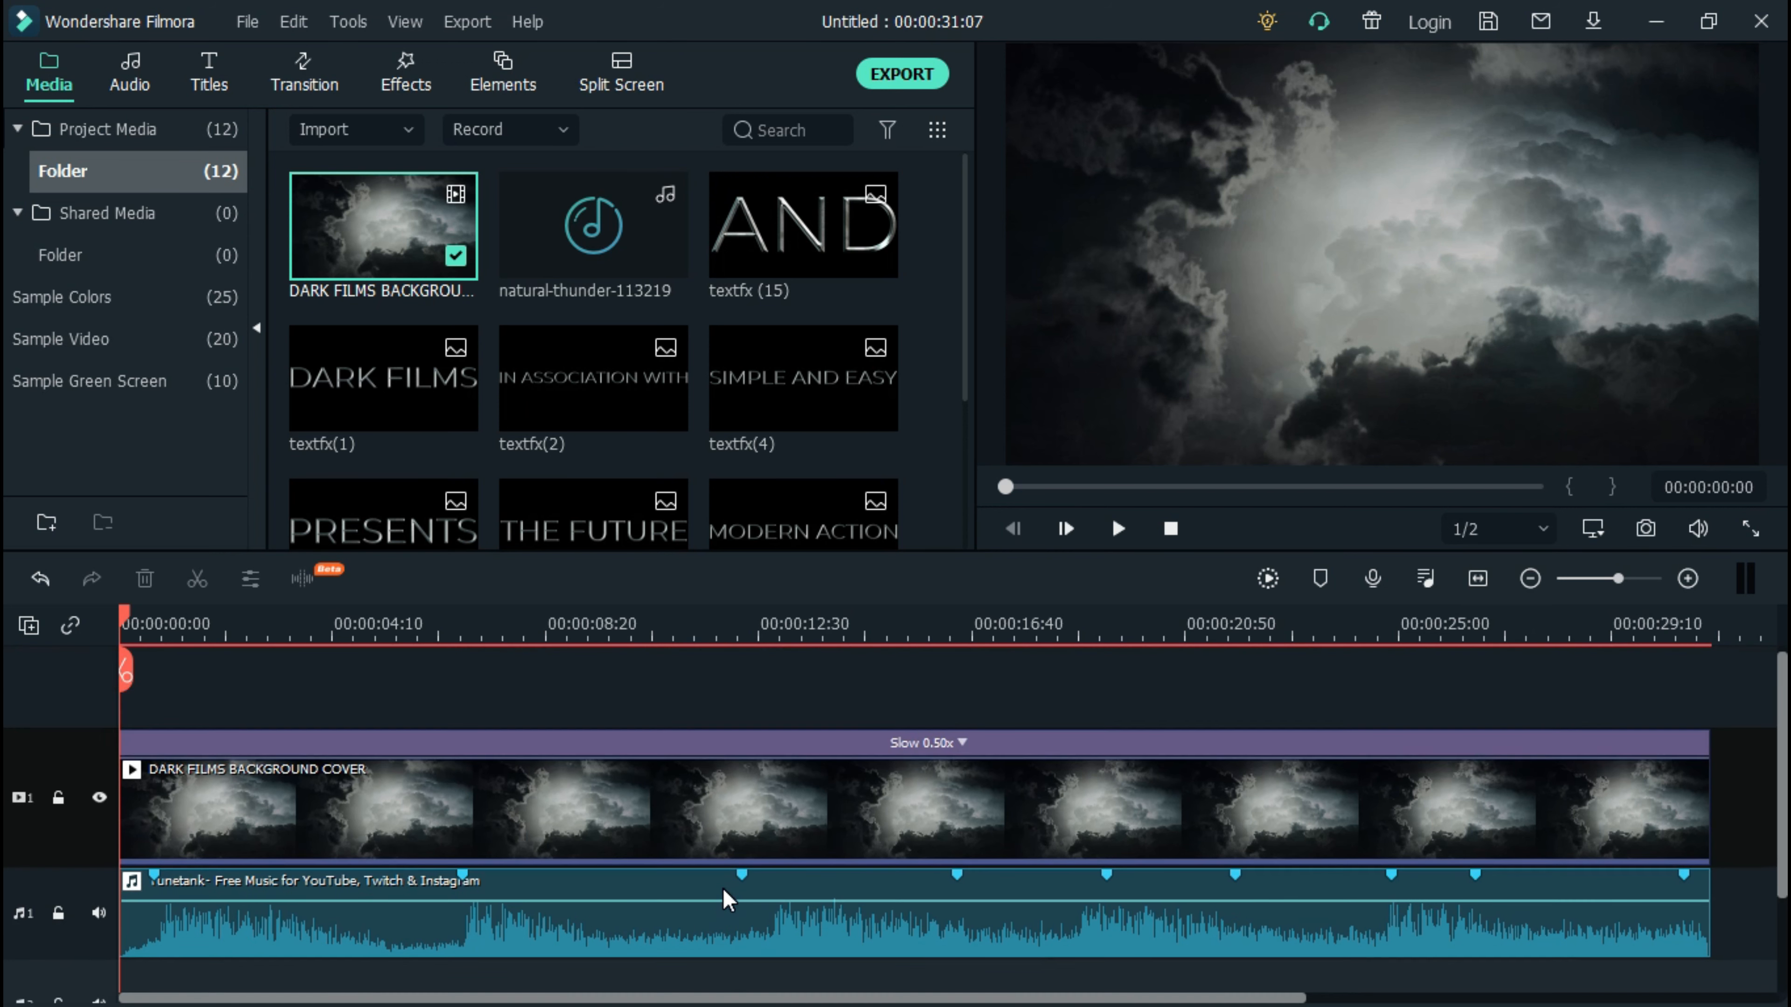
# Apply the 007 Series 3D LUT to the background cover clip and confirm its properties
pyautogui.rightClick(696, 819)
pyautogui.click(832, 36)
pyautogui.click(114, 65)
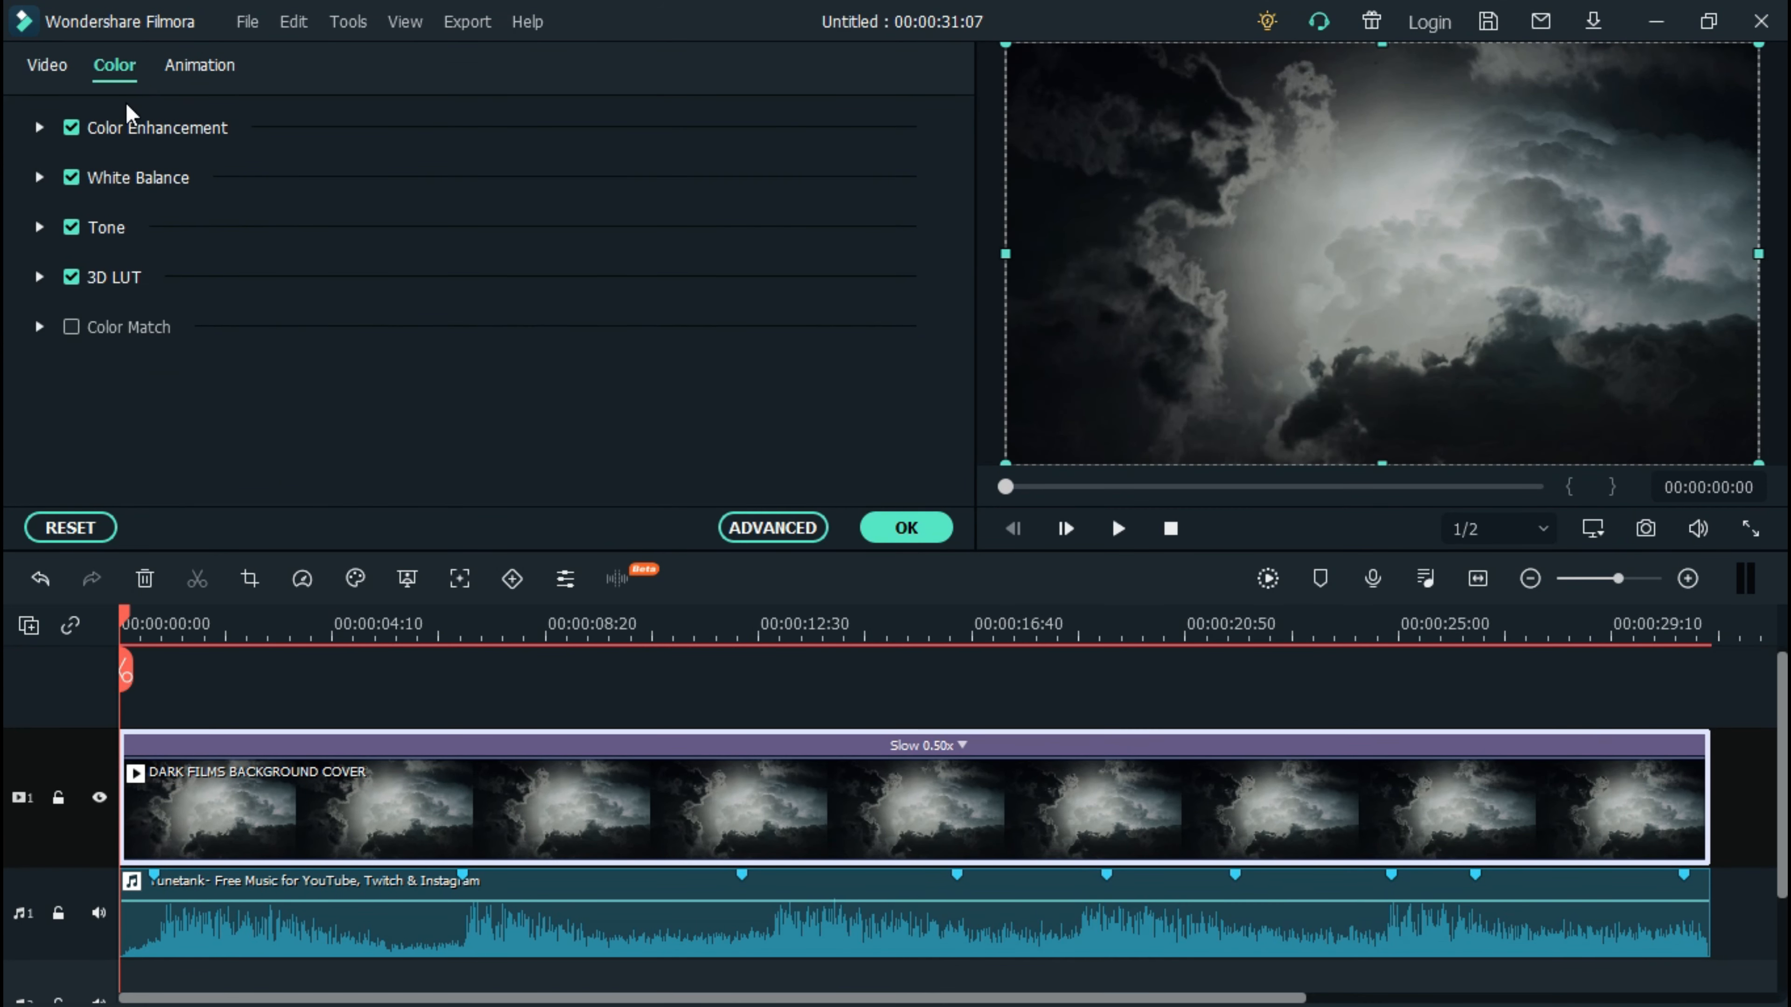
pyautogui.click(39, 277)
pyautogui.click(352, 350)
pyautogui.click(364, 459)
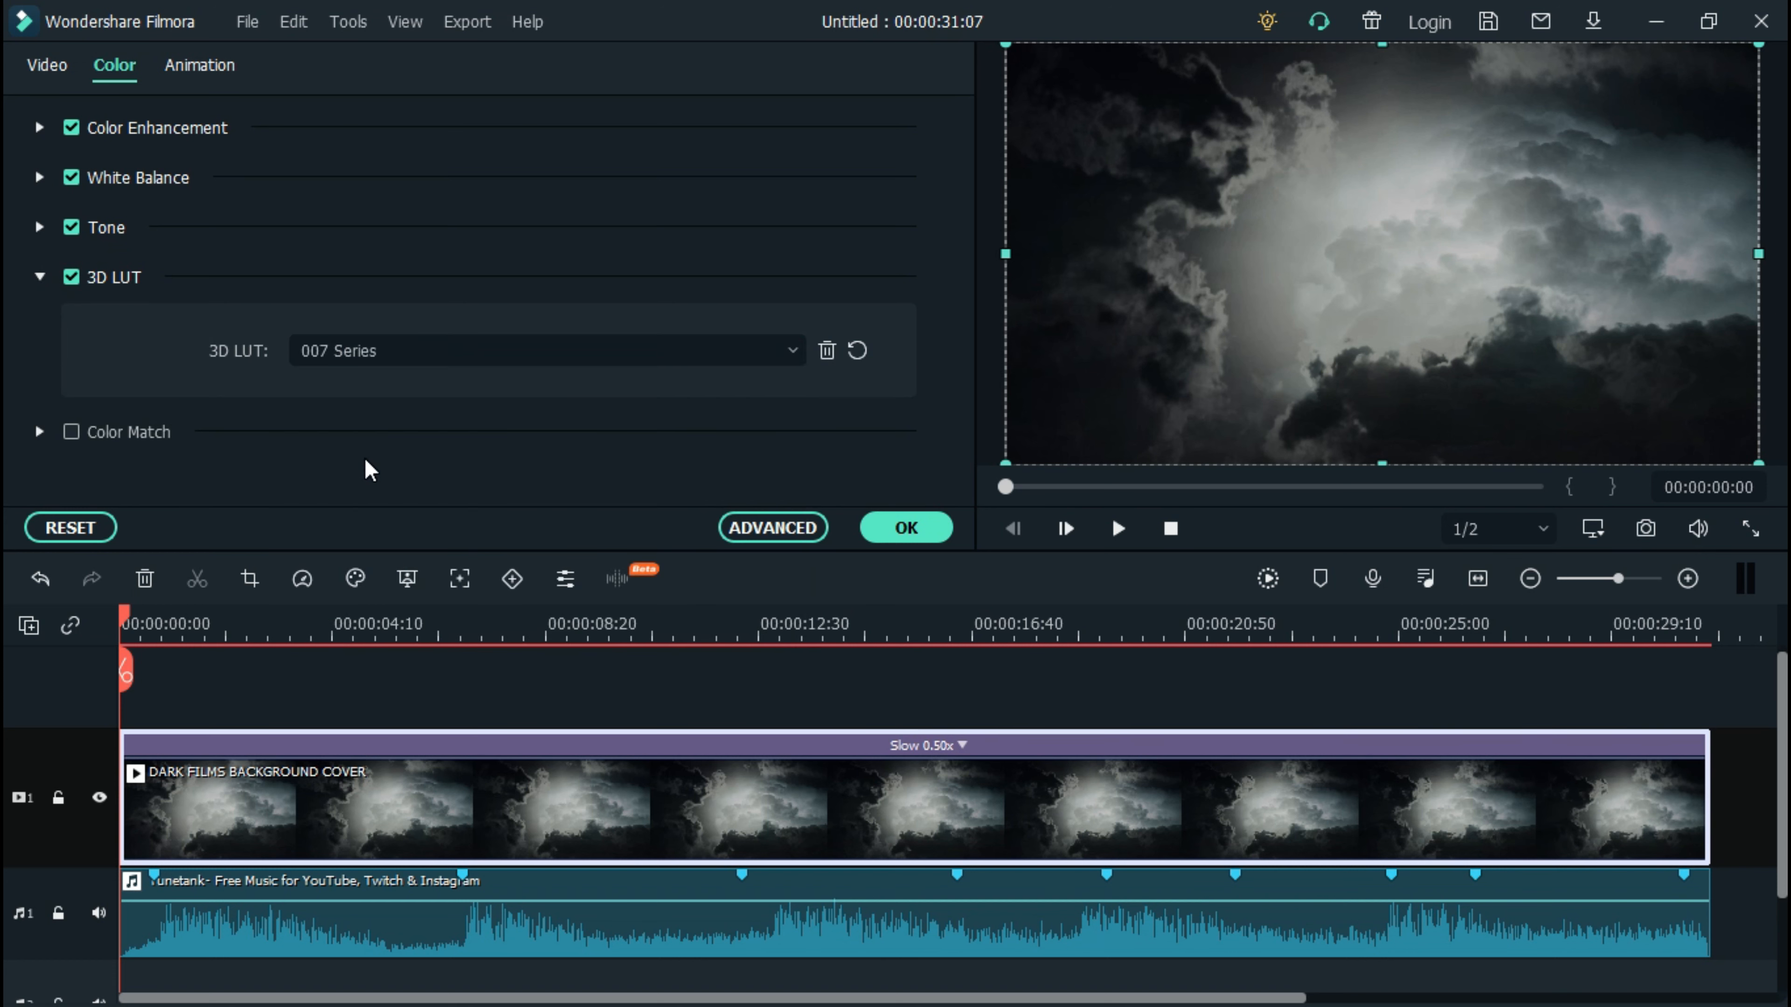
pyautogui.click(49, 81)
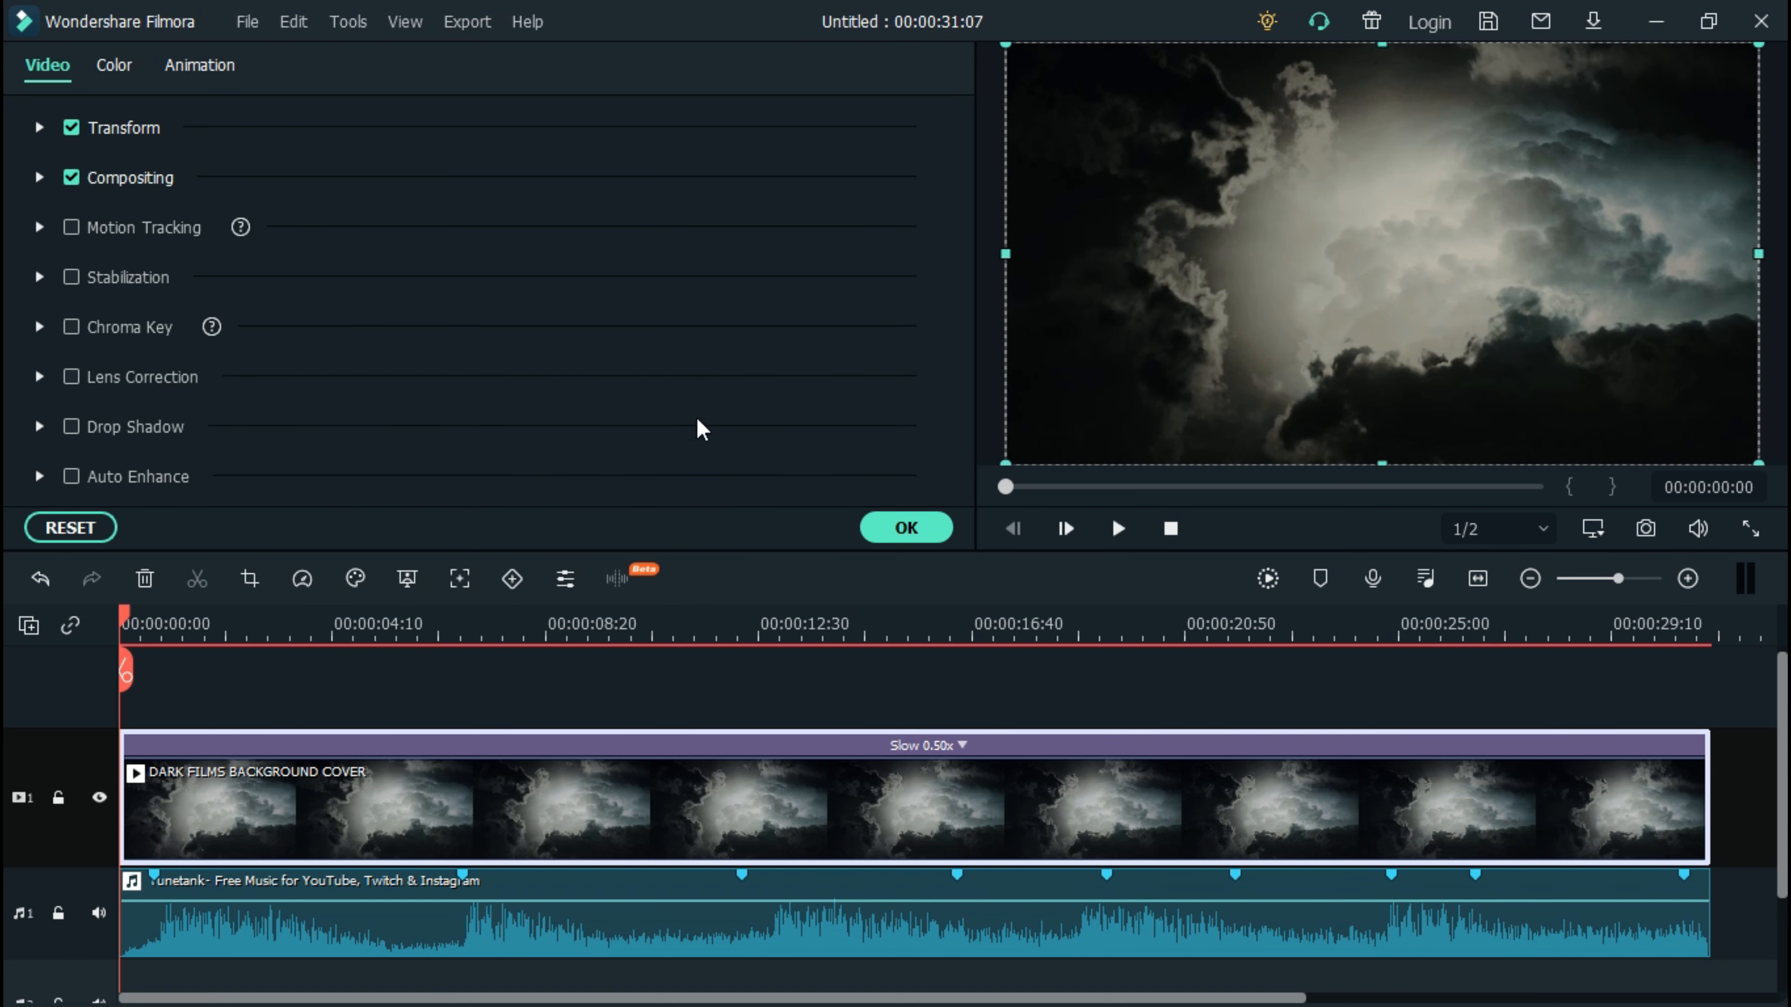
pyautogui.click(909, 527)
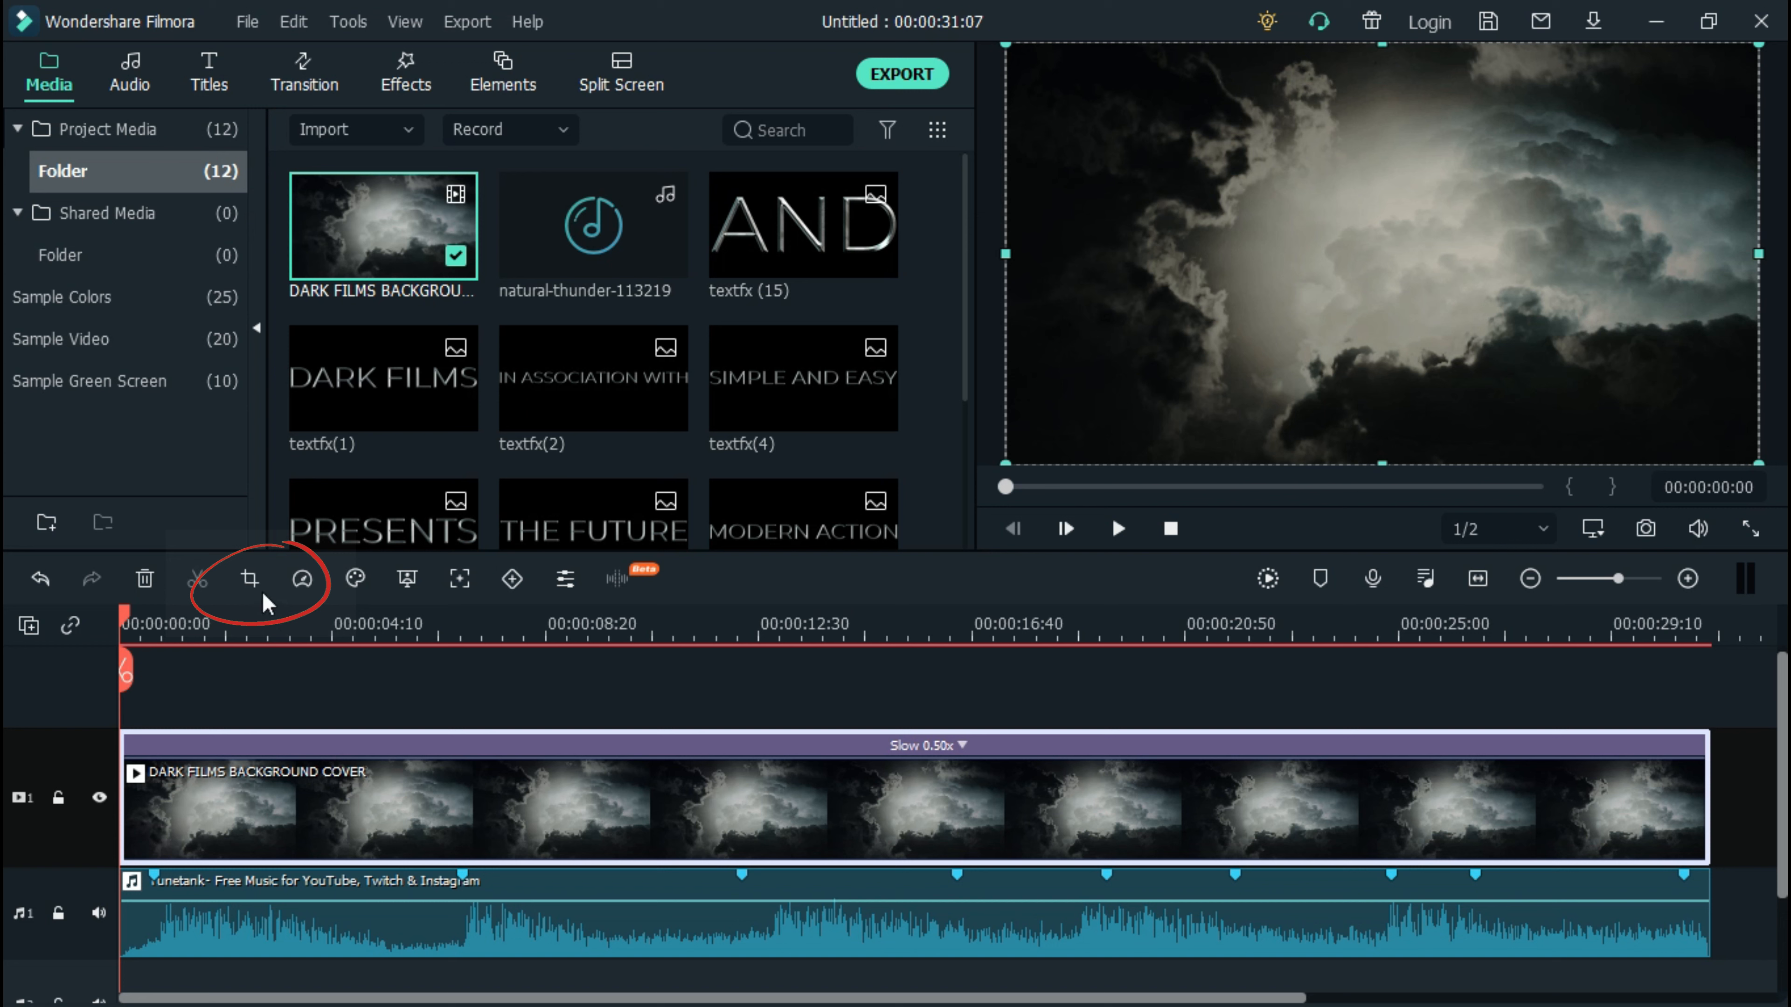
# Give the background clip a zoom-out Pan & Zoom, with the start frame enlarged to 2896 x 1629 and centred within the end frame
pyautogui.click(250, 579)
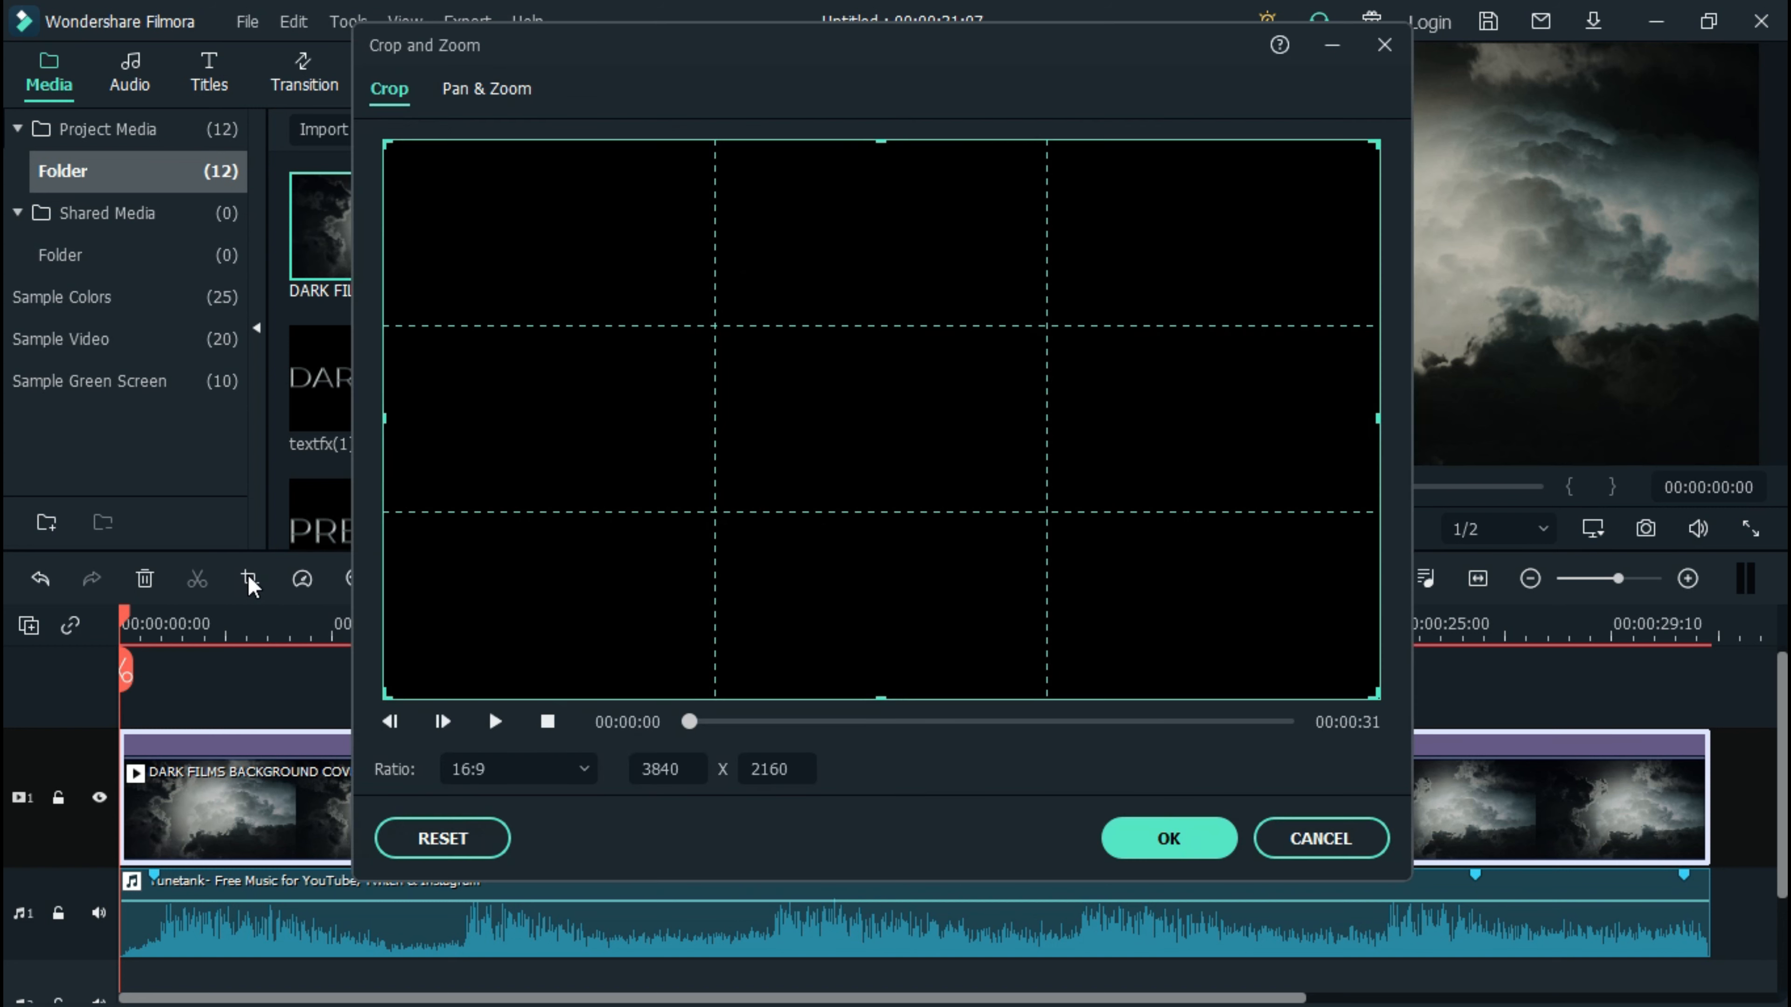
pyautogui.click(506, 98)
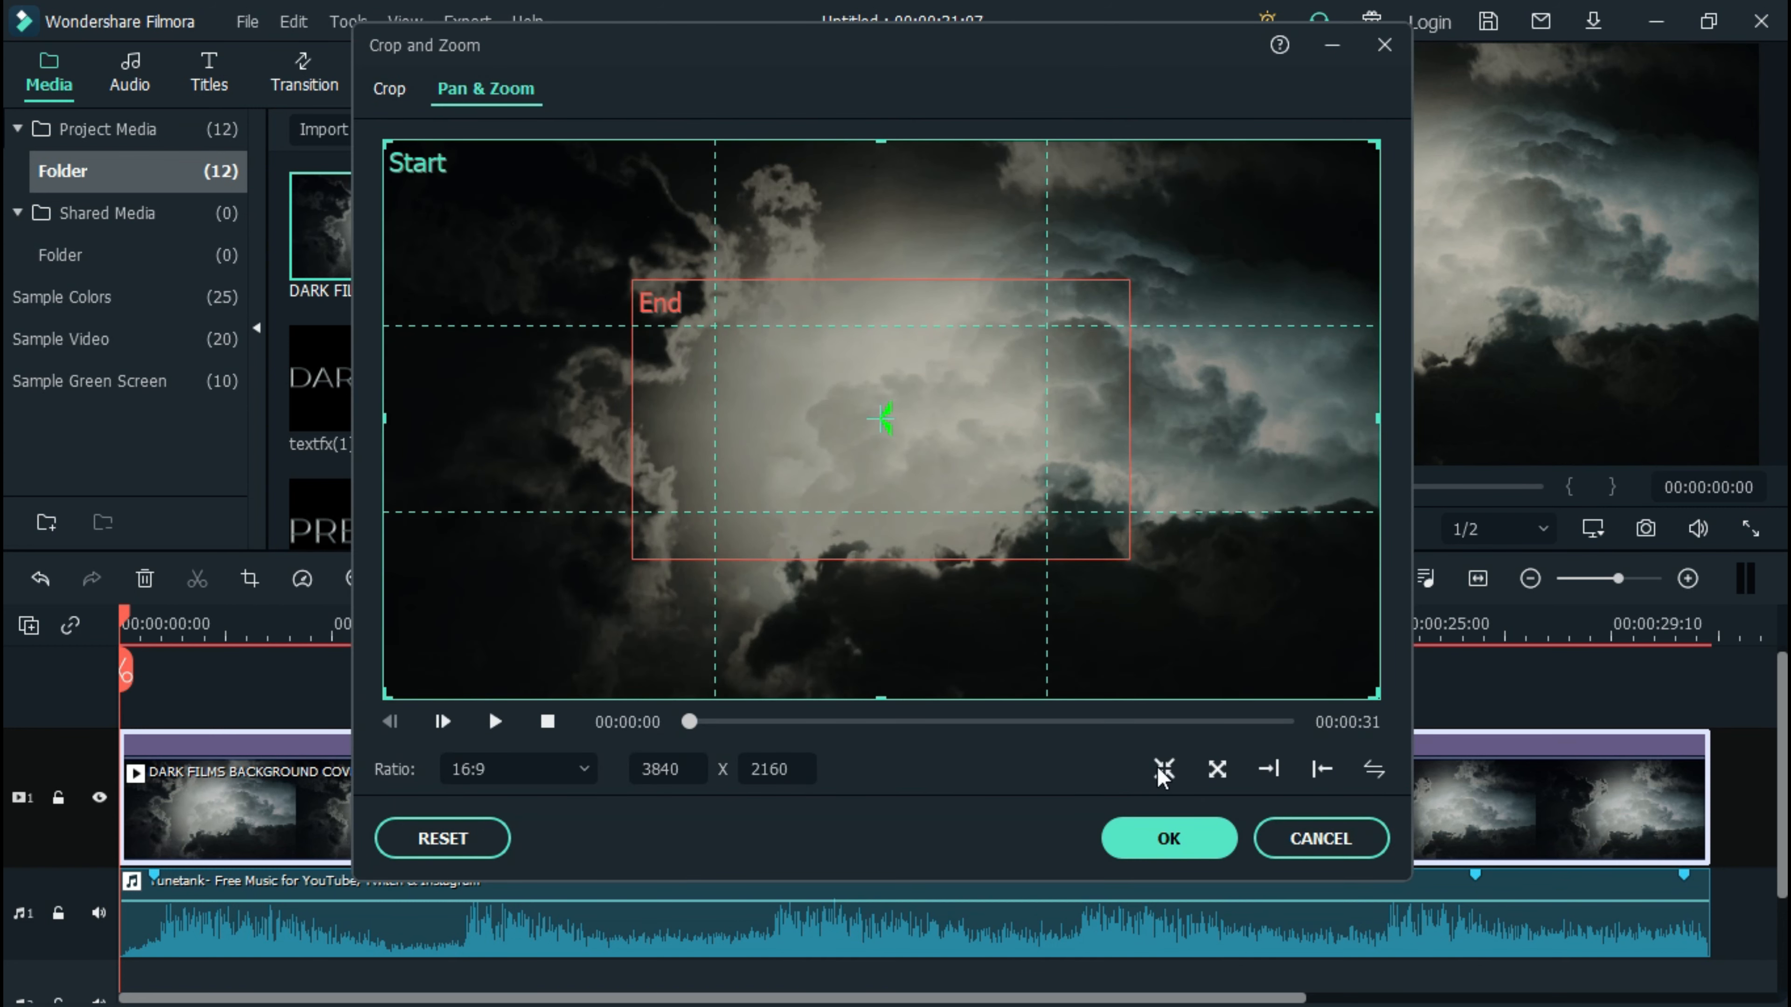
pyautogui.click(1216, 768)
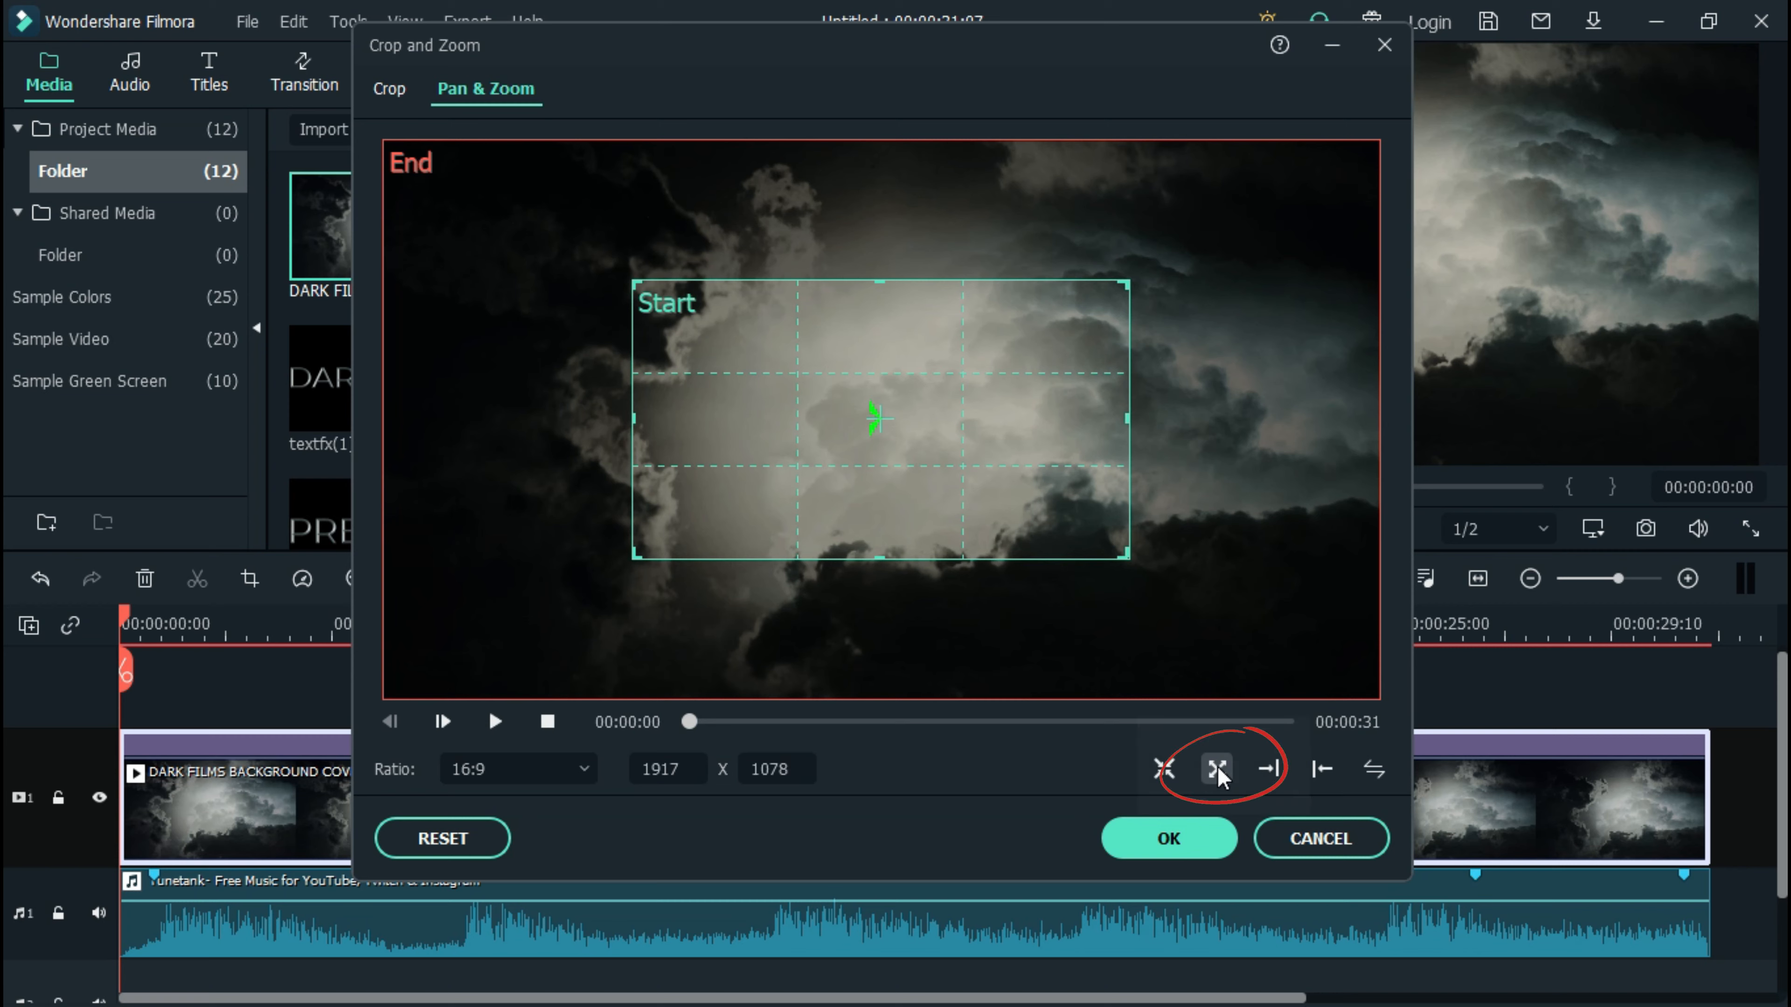
pyautogui.moveTo(634, 558); pyautogui.dragTo(396, 680)
pyautogui.moveTo(479, 624); pyautogui.dragTo(687, 536)
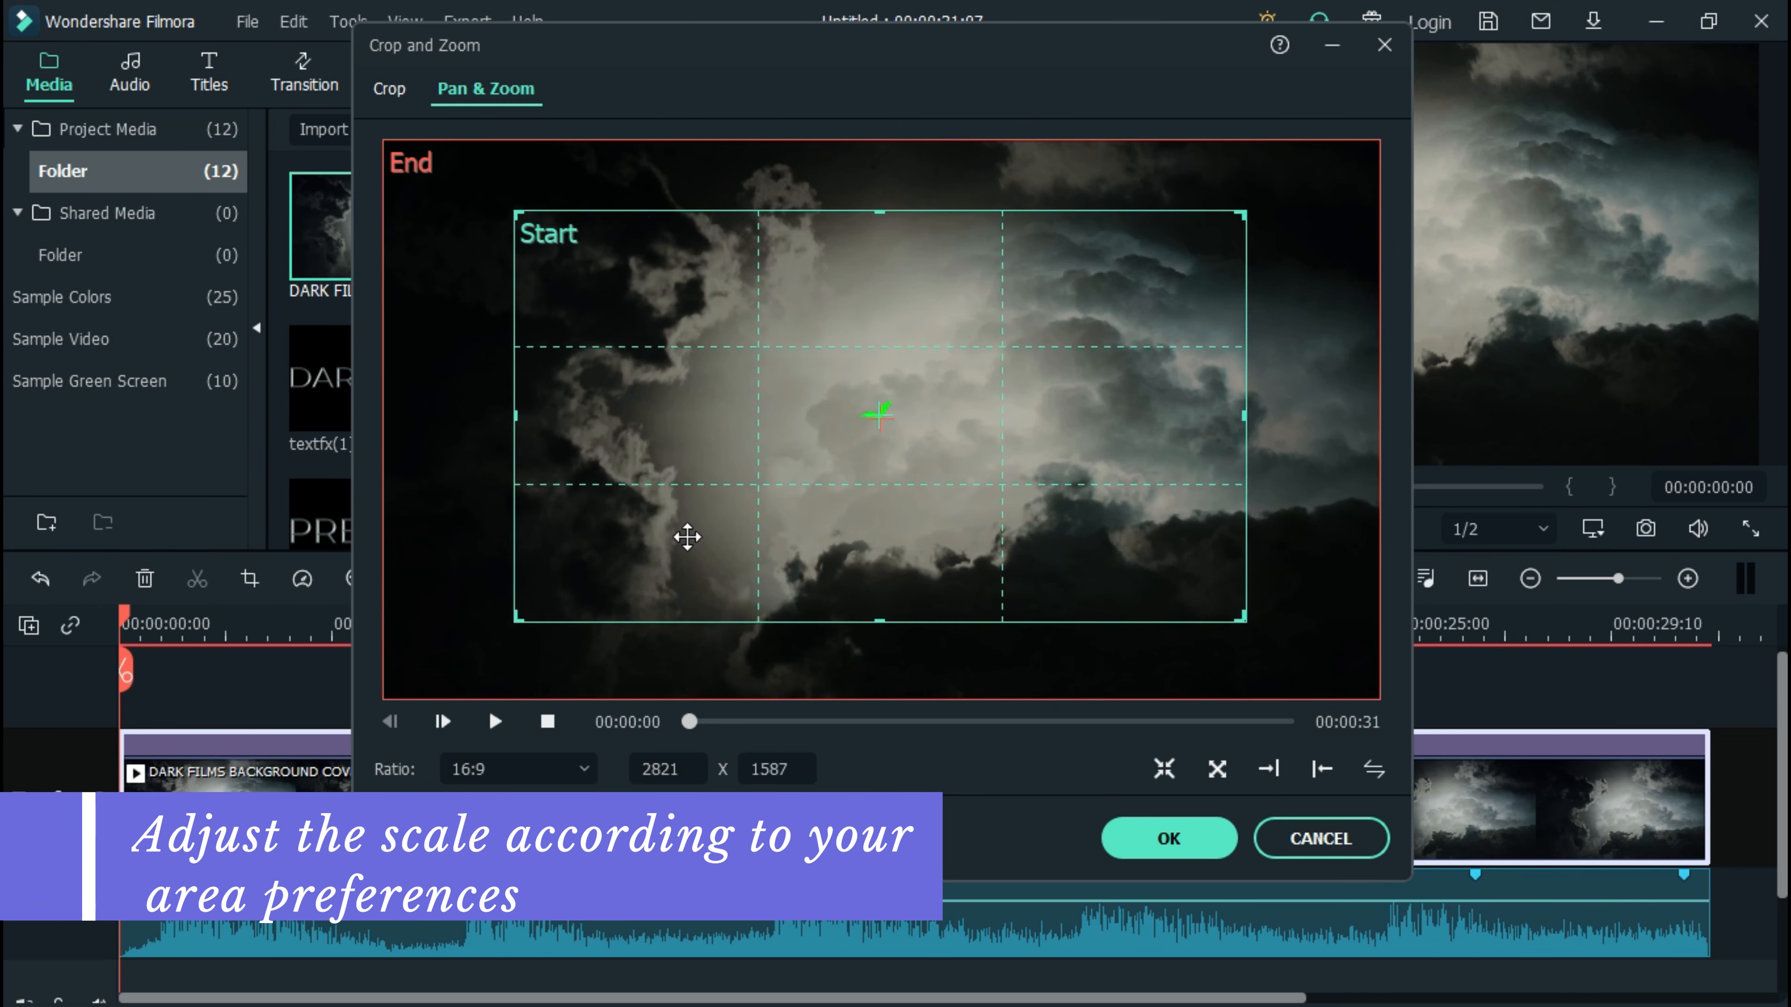
pyautogui.moveTo(522, 612); pyautogui.dragTo(496, 624)
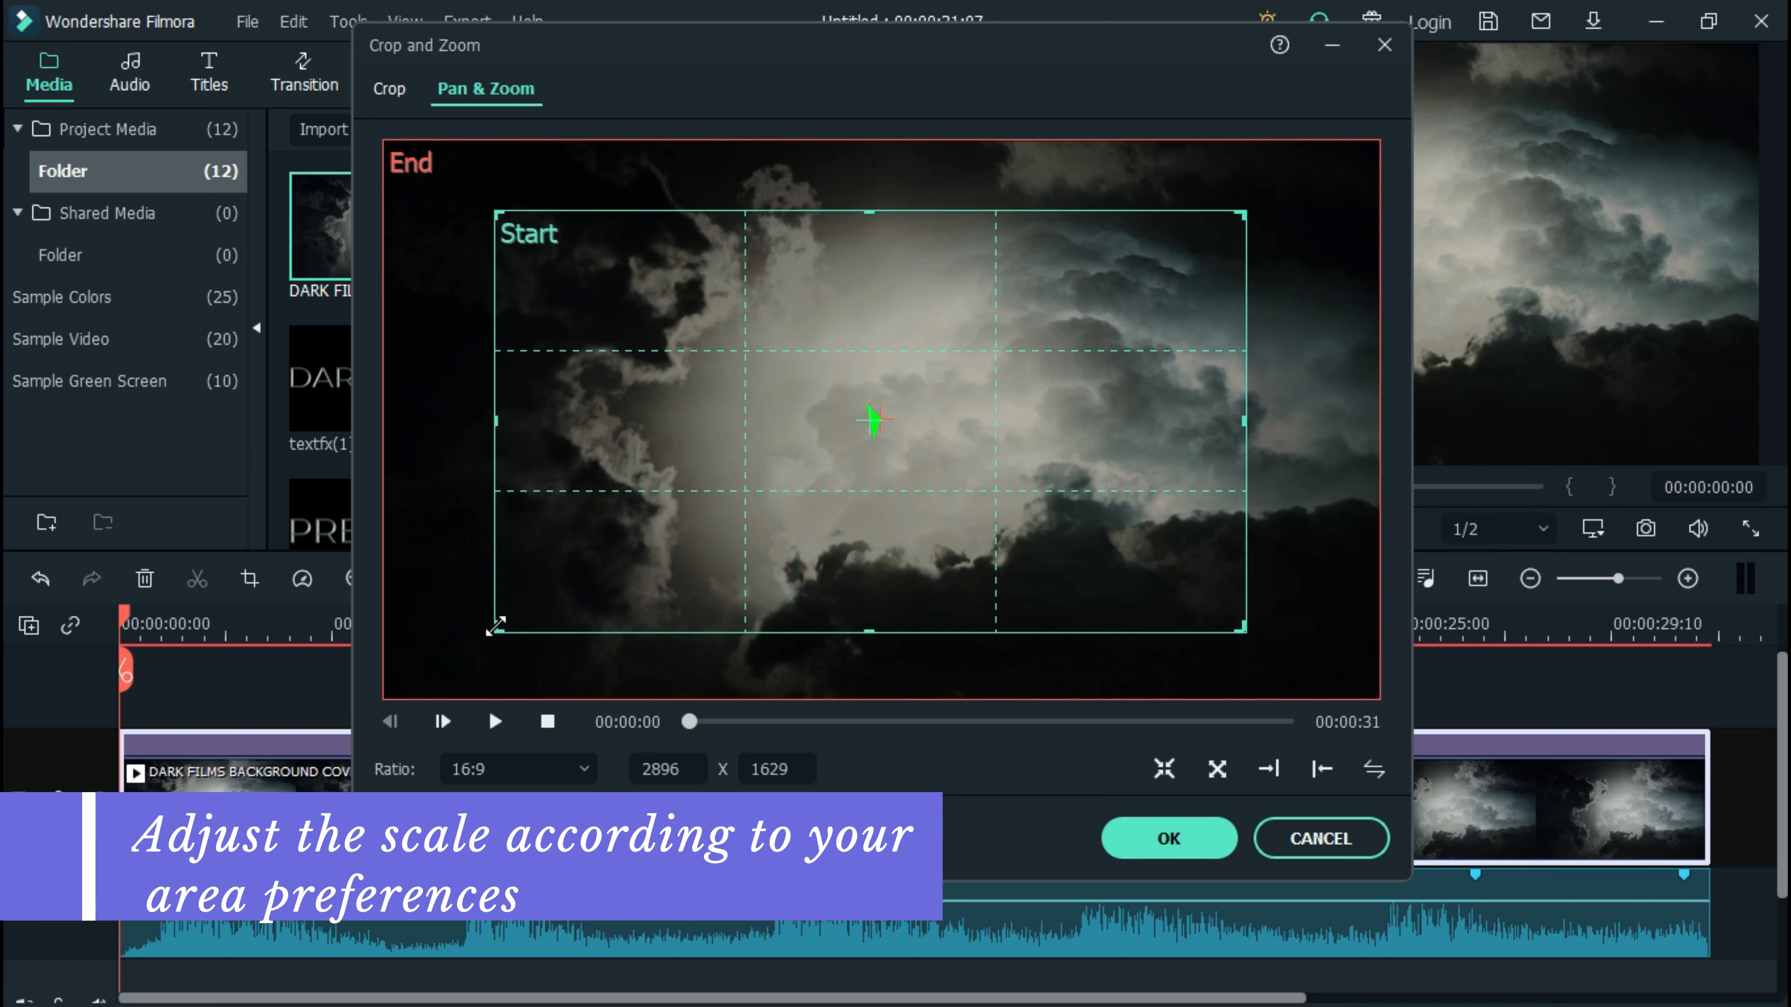
pyautogui.moveTo(709, 555); pyautogui.dragTo(720, 552)
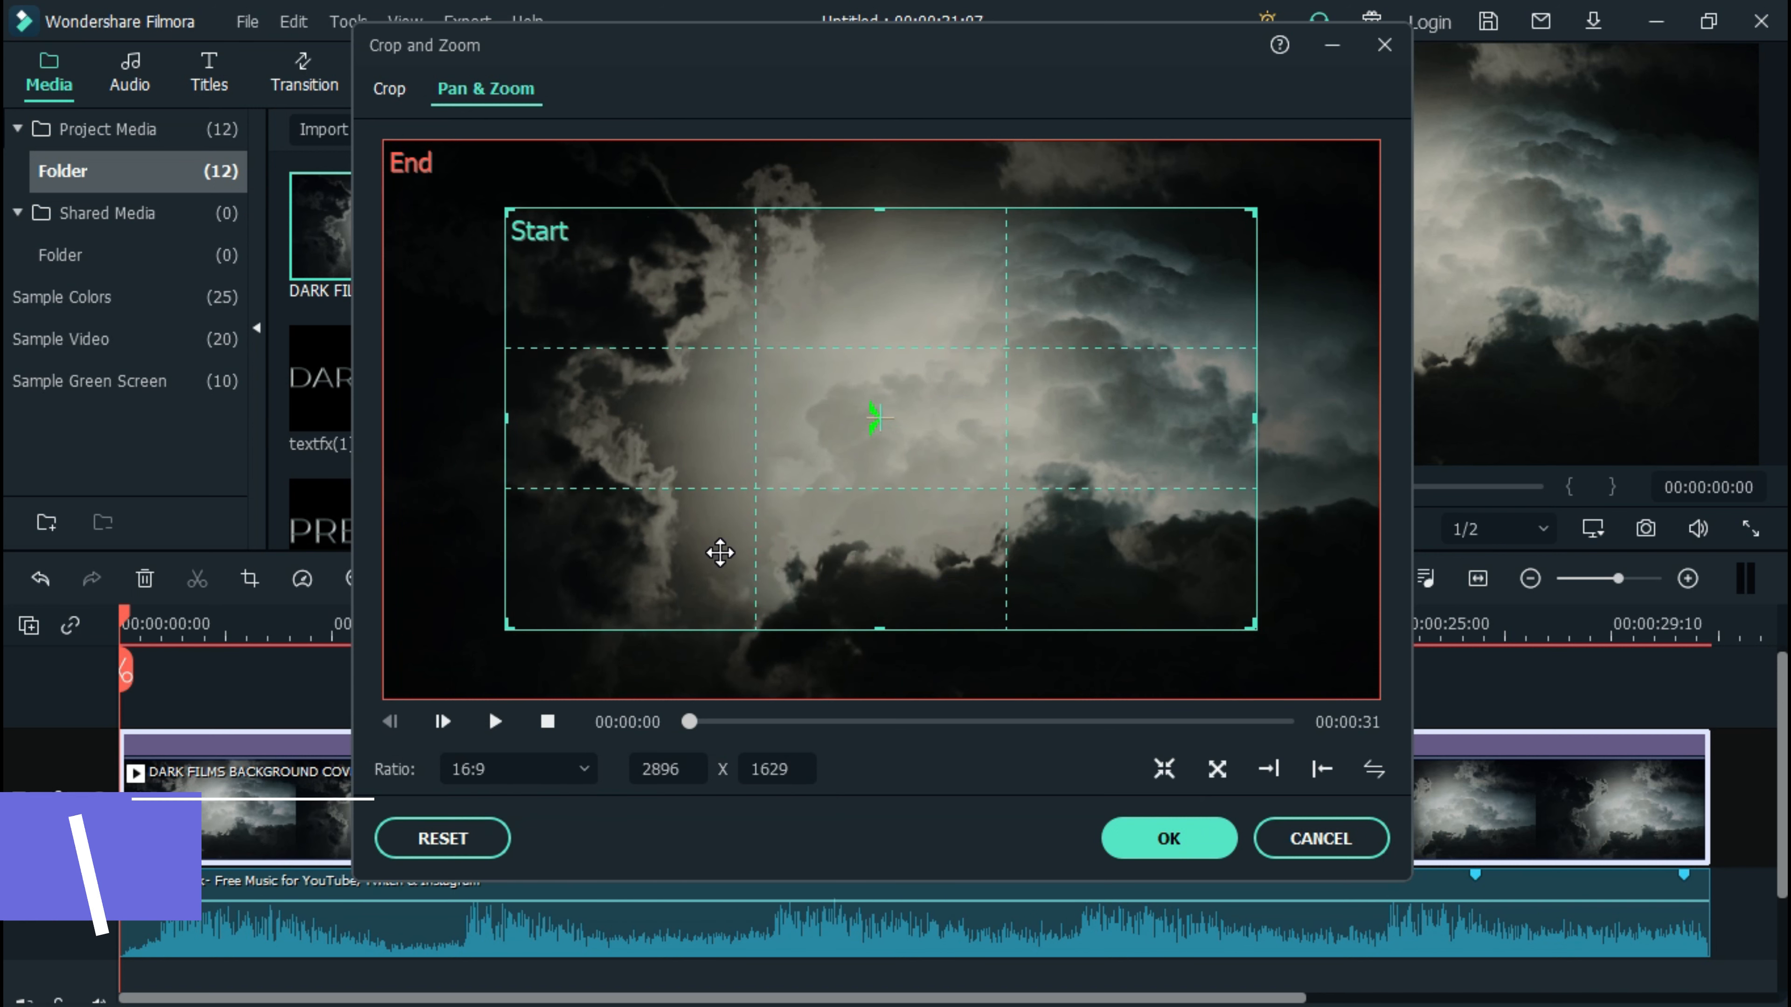
pyautogui.click(1126, 836)
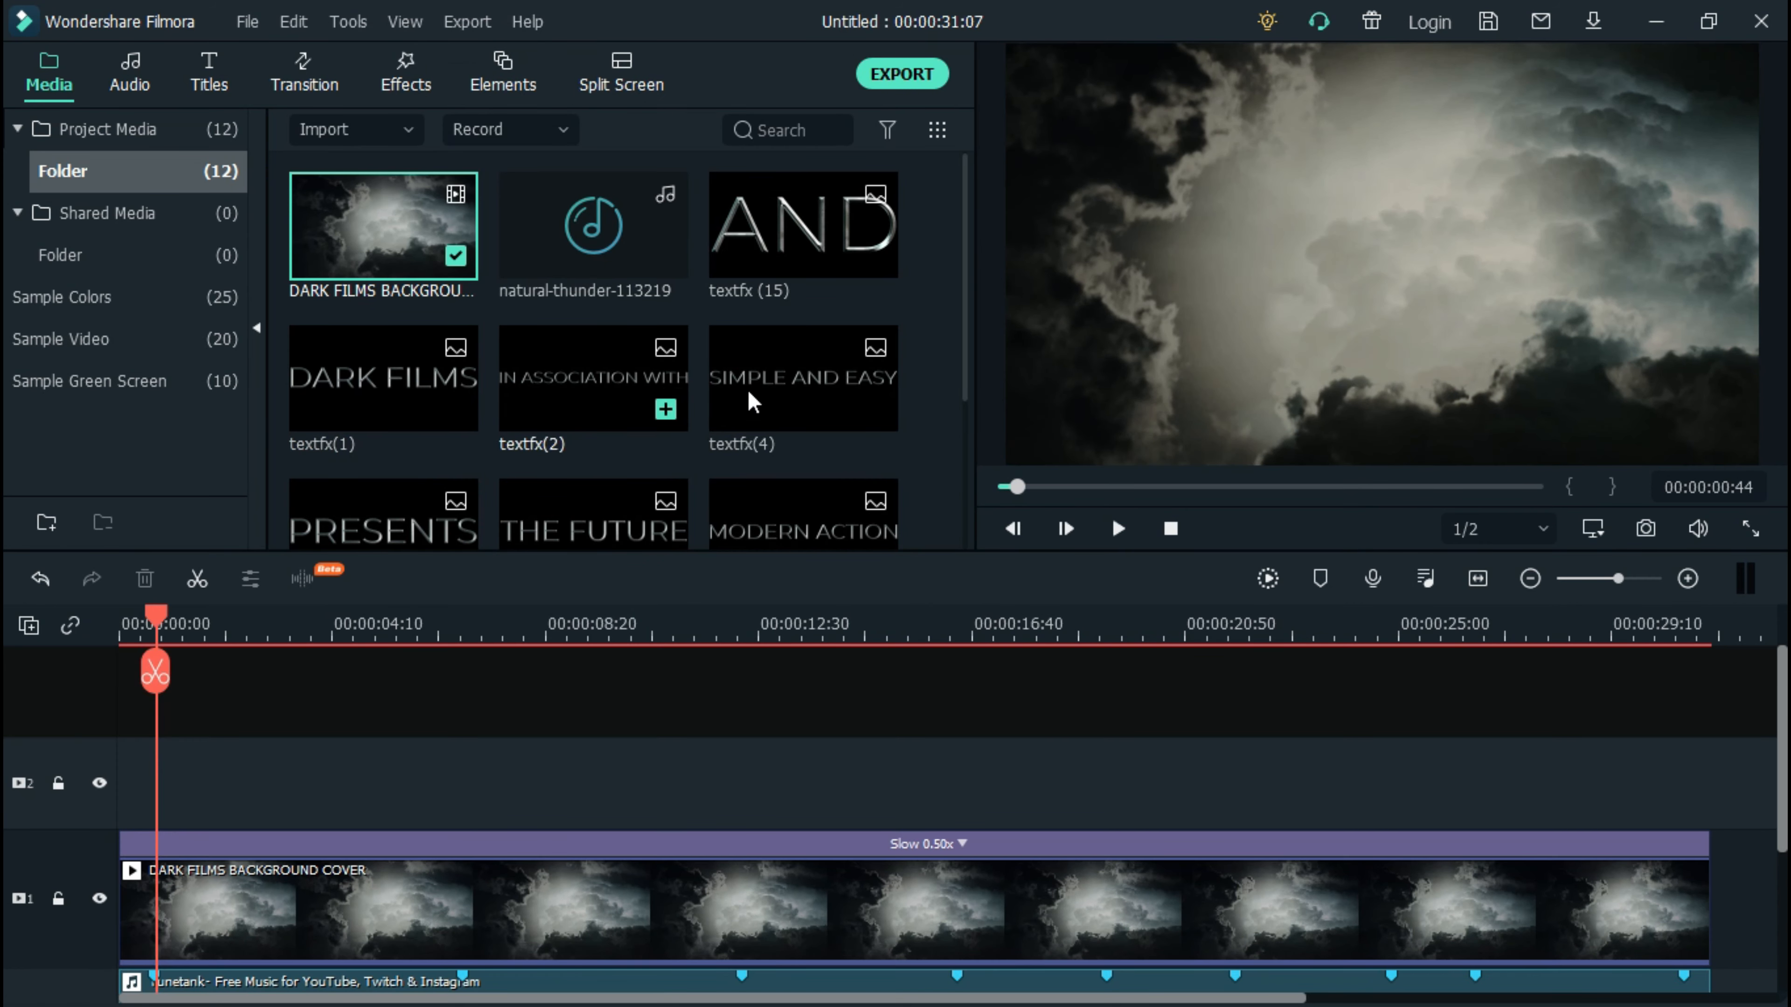
# Place the title images textfx(1), textfx(2), textfx(4) and textfx(6) in sequence on video track 3, starting at the first beat marker
pyautogui.moveTo(384, 381); pyautogui.dragTo(187, 716)
pyautogui.moveTo(592, 378); pyautogui.dragTo(441, 783)
pyautogui.moveTo(771, 404); pyautogui.dragTo(675, 815)
pyautogui.moveTo(395, 518); pyautogui.dragTo(987, 791)
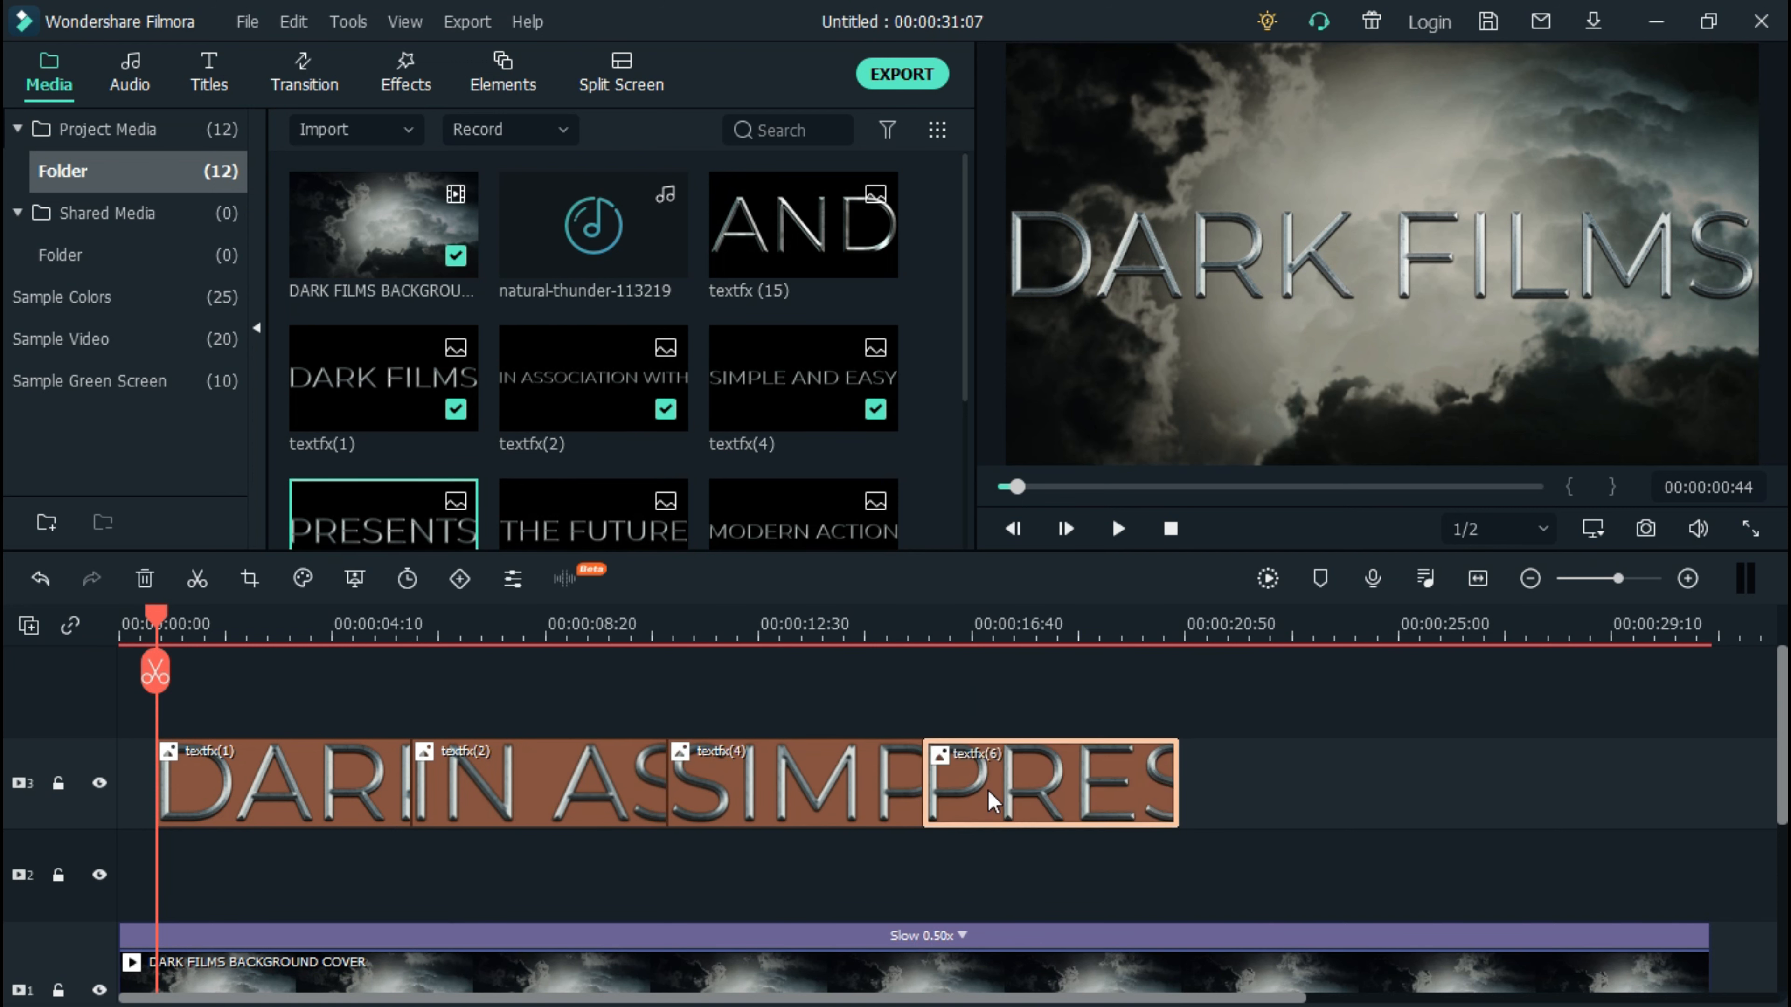
# Append the title images textfx(8), textfx(10), textfx (15) and textfx(12) in that order after textfx(6) on video track 3
pyautogui.moveTo(573, 522); pyautogui.dragTo(1212, 779)
pyautogui.scroll(-3, 712, 410)
pyautogui.scroll(1, 715, 420)
pyautogui.scroll(-1, 715, 420)
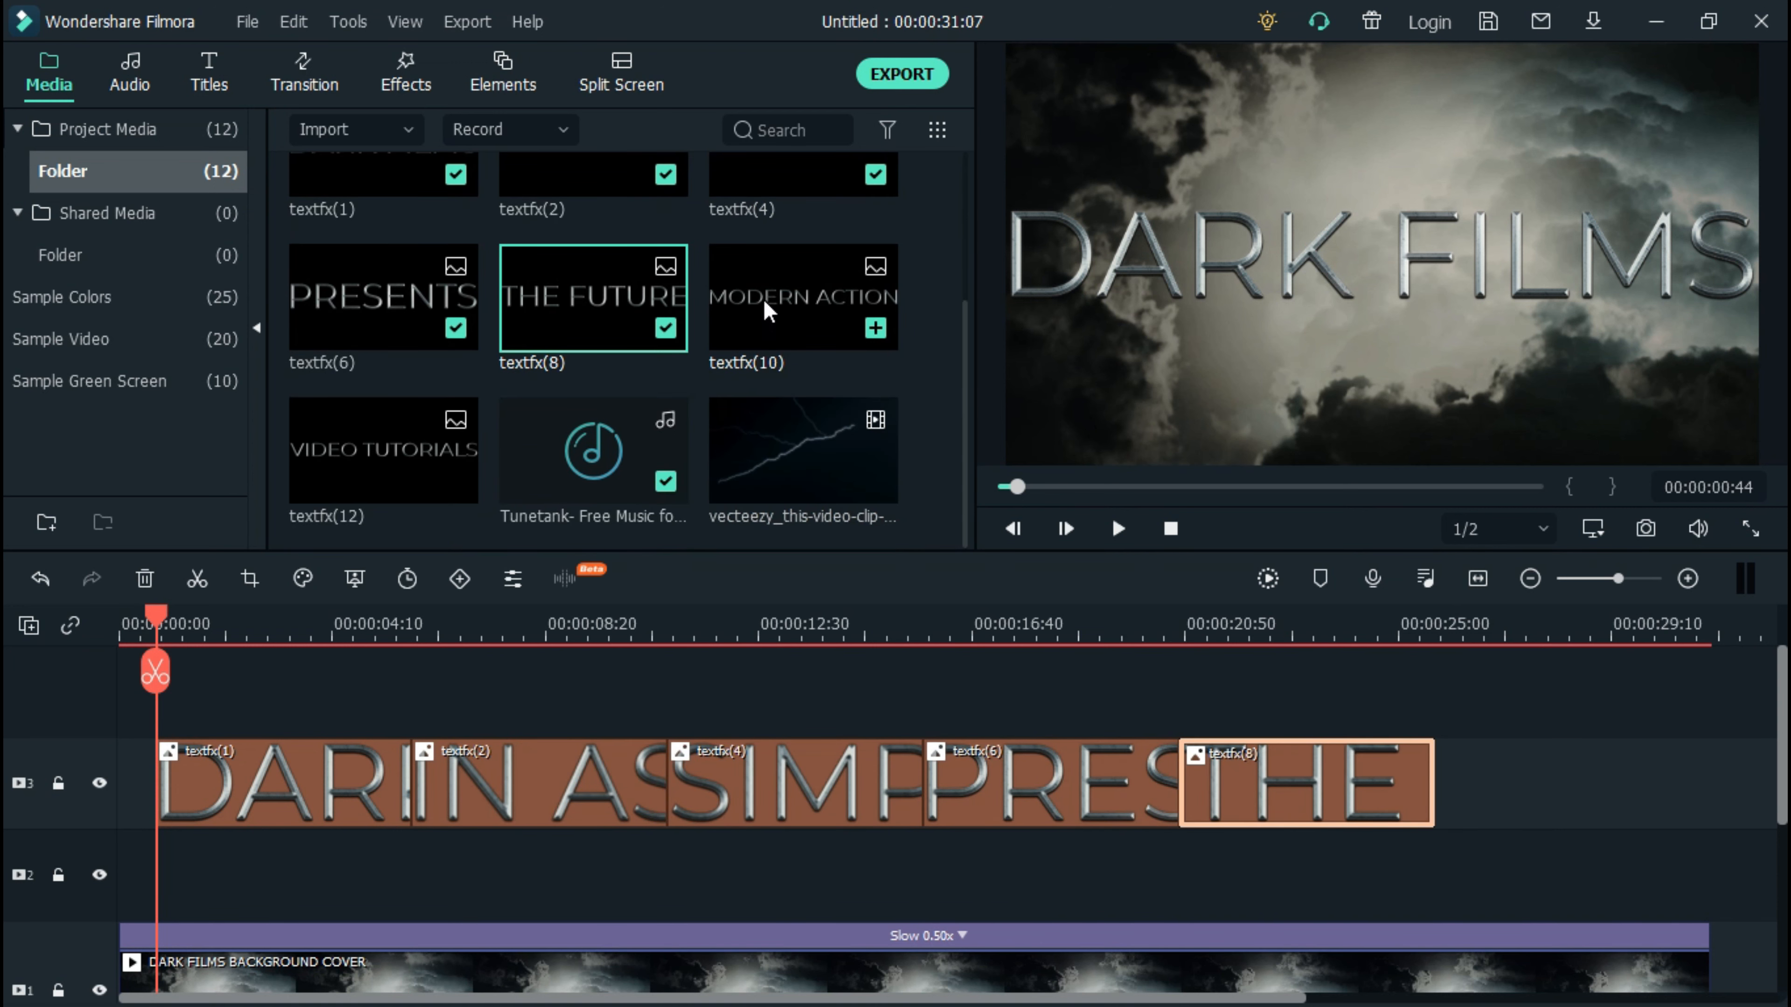
pyautogui.moveTo(789, 318); pyautogui.dragTo(1481, 783)
pyautogui.scroll(3, 763, 419)
pyautogui.moveTo(793, 240); pyautogui.dragTo(1410, 783)
pyautogui.scroll(-3, 376, 504)
pyautogui.moveTo(381, 469); pyautogui.dragTo(1515, 751)
pyautogui.scroll(-1, 1515, 752)
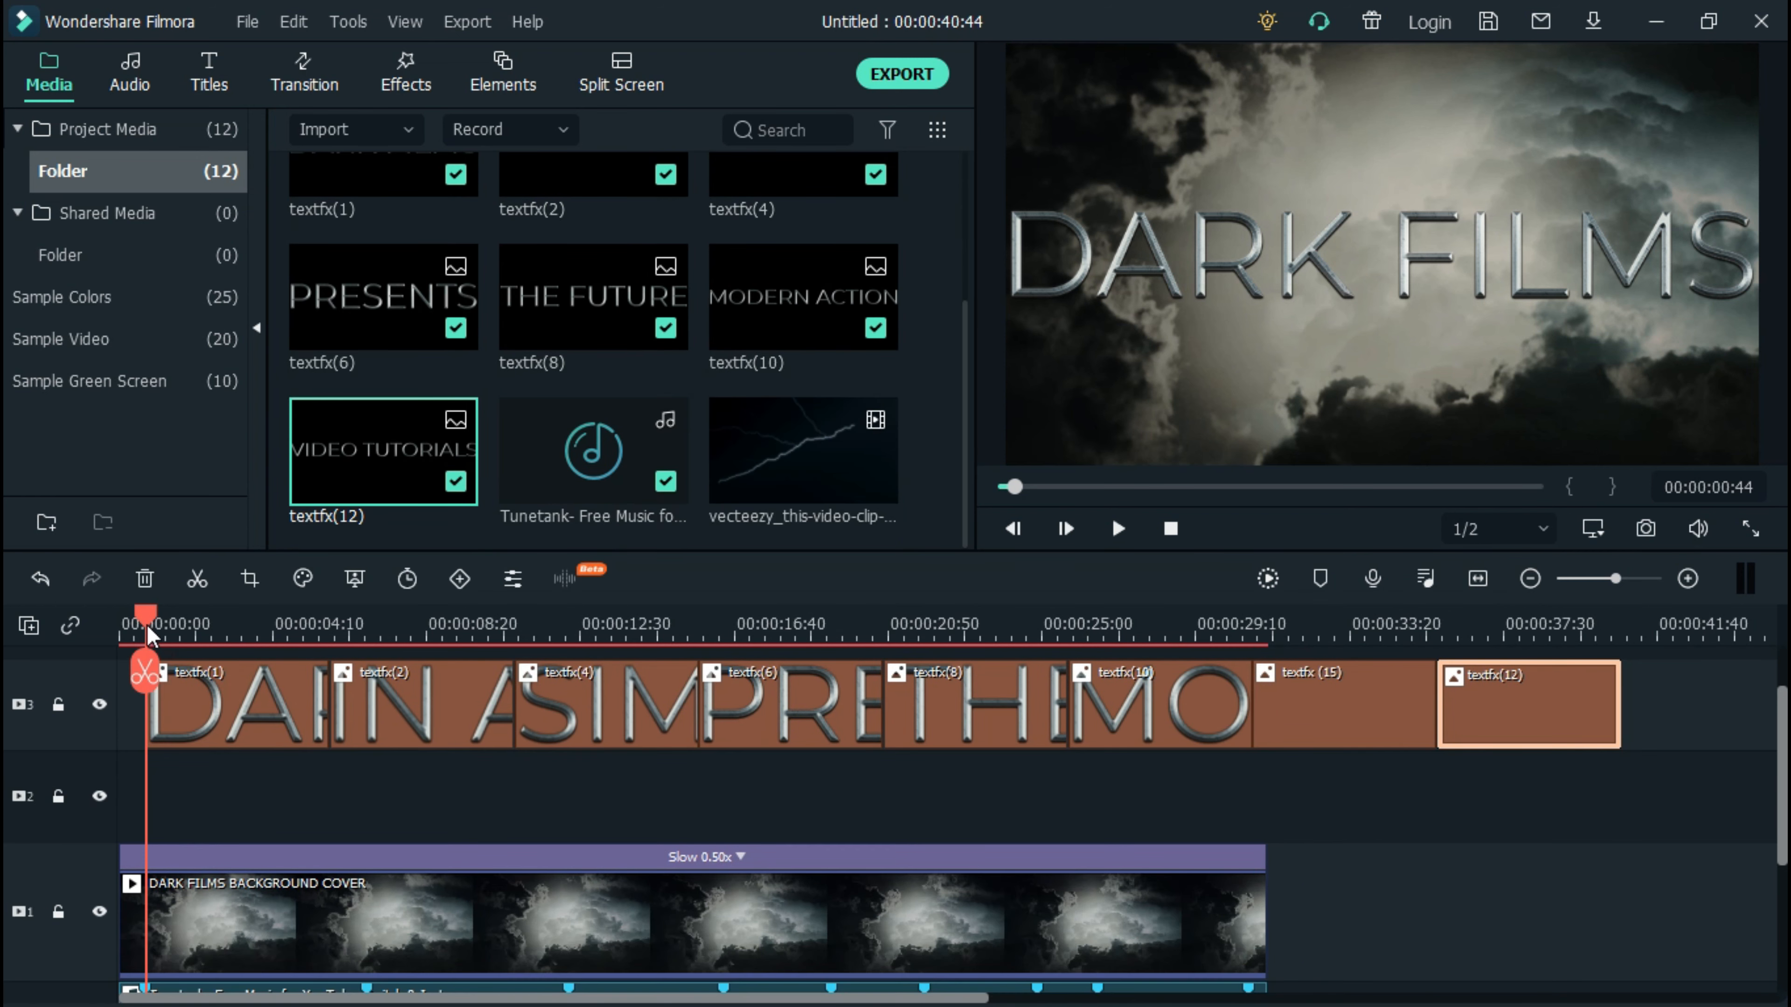
# Extend the textfx(1) title clip so it ends at the second beat marker, at 00:00:06:45
pyautogui.moveTo(146, 625); pyautogui.dragTo(368, 643)
pyautogui.scroll(-1, 496, 688)
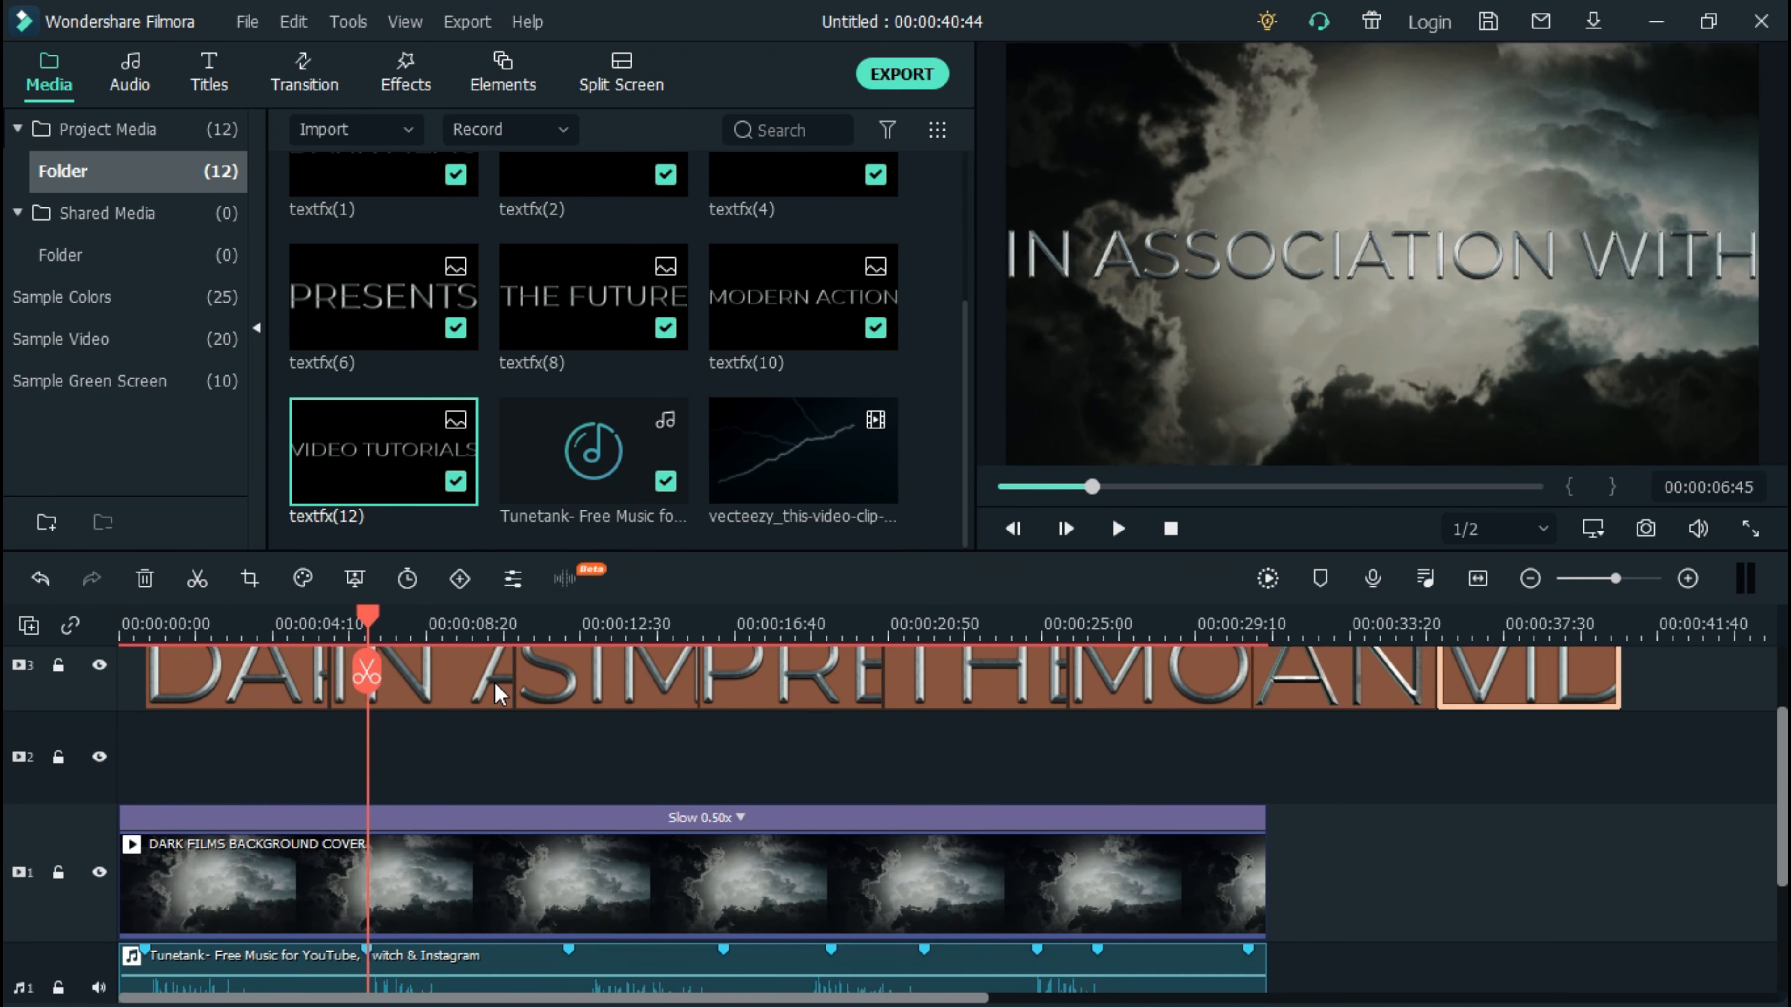
pyautogui.click(324, 684)
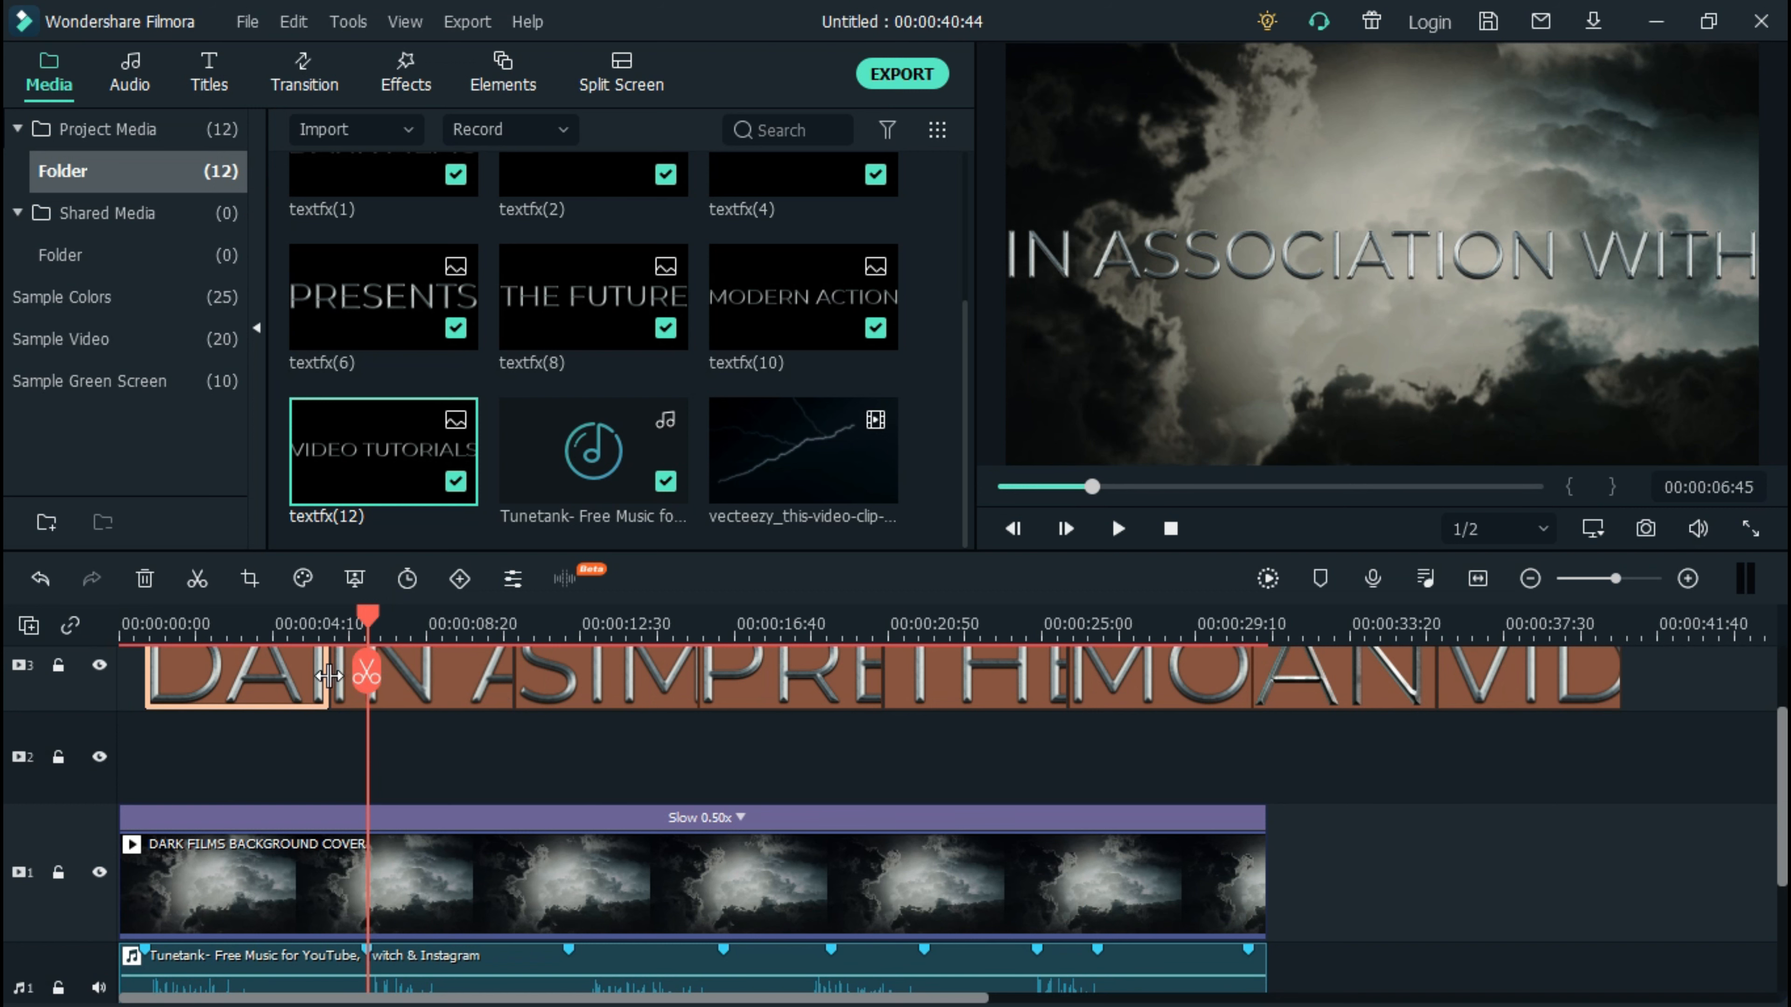
pyautogui.moveTo(328, 675); pyautogui.dragTo(368, 727)
pyautogui.scroll(1, 379, 728)
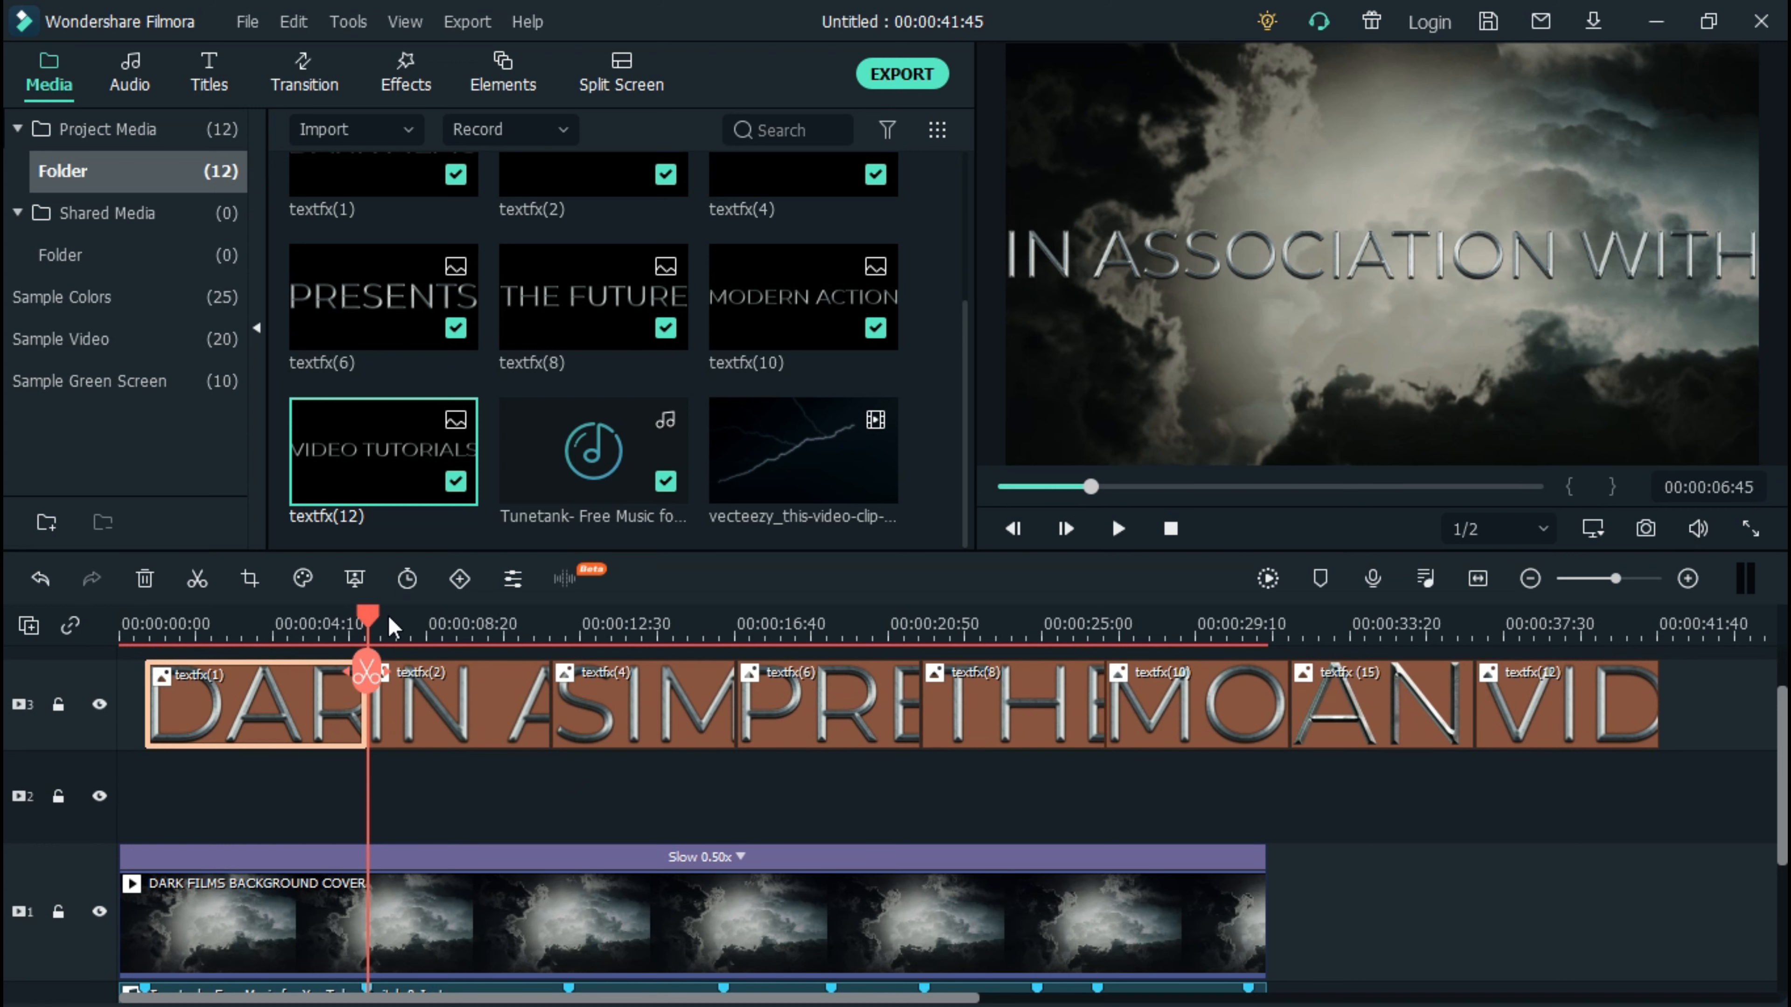
# Extend the textfx(2) title clip so it ends at the third beat marker, at 00:00:12:09
pyautogui.moveTo(391, 626); pyautogui.dragTo(570, 651)
pyautogui.scroll(-1, 581, 702)
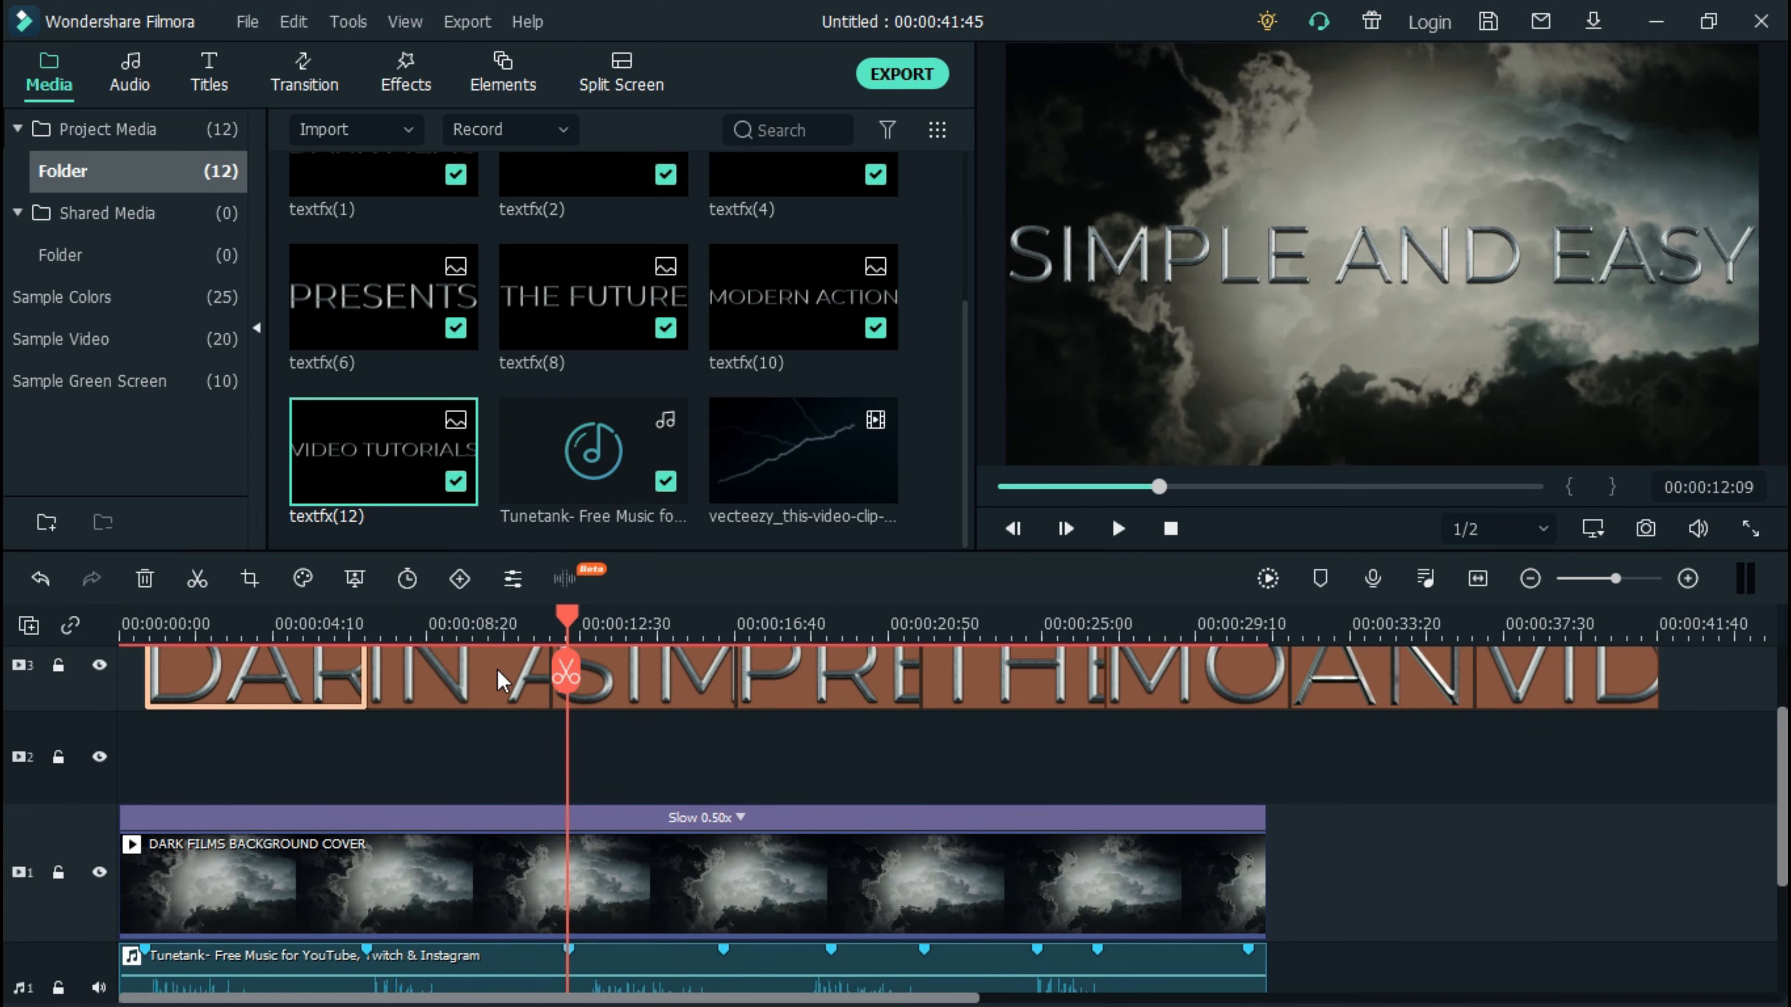
pyautogui.click(547, 684)
pyautogui.moveTo(555, 694); pyautogui.dragTo(567, 695)
# Trim textfx(4), textfx(6) and textfx(8) so they end at the fourth, fifth and sixth beat markers respectively
pyautogui.click(618, 698)
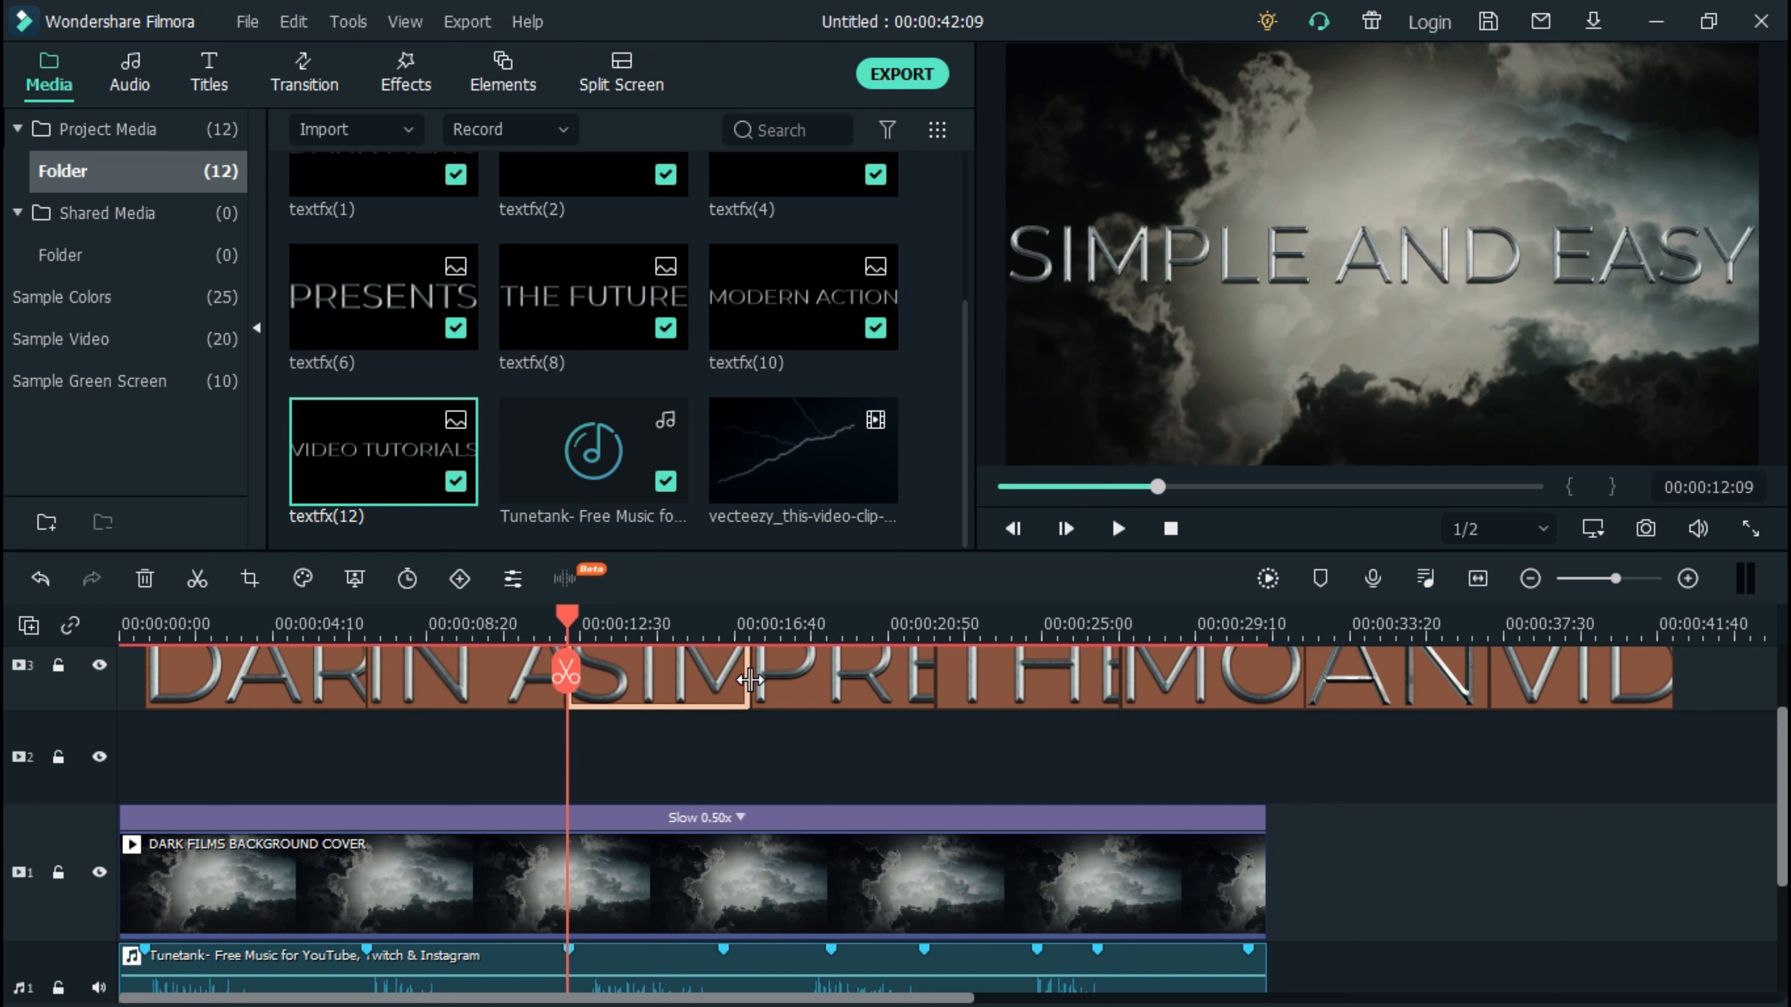
pyautogui.moveTo(750, 679); pyautogui.dragTo(740, 676)
pyautogui.moveTo(909, 670); pyautogui.dragTo(846, 670)
pyautogui.moveTo(1015, 684); pyautogui.dragTo(924, 686)
# Trim textfx(10), textfx (15) and textfx(12) so they end at the seventh, eighth and last beat markers respectively
pyautogui.click(1096, 689)
pyautogui.moveTo(1104, 685); pyautogui.dragTo(1038, 685)
pyautogui.click(1107, 676)
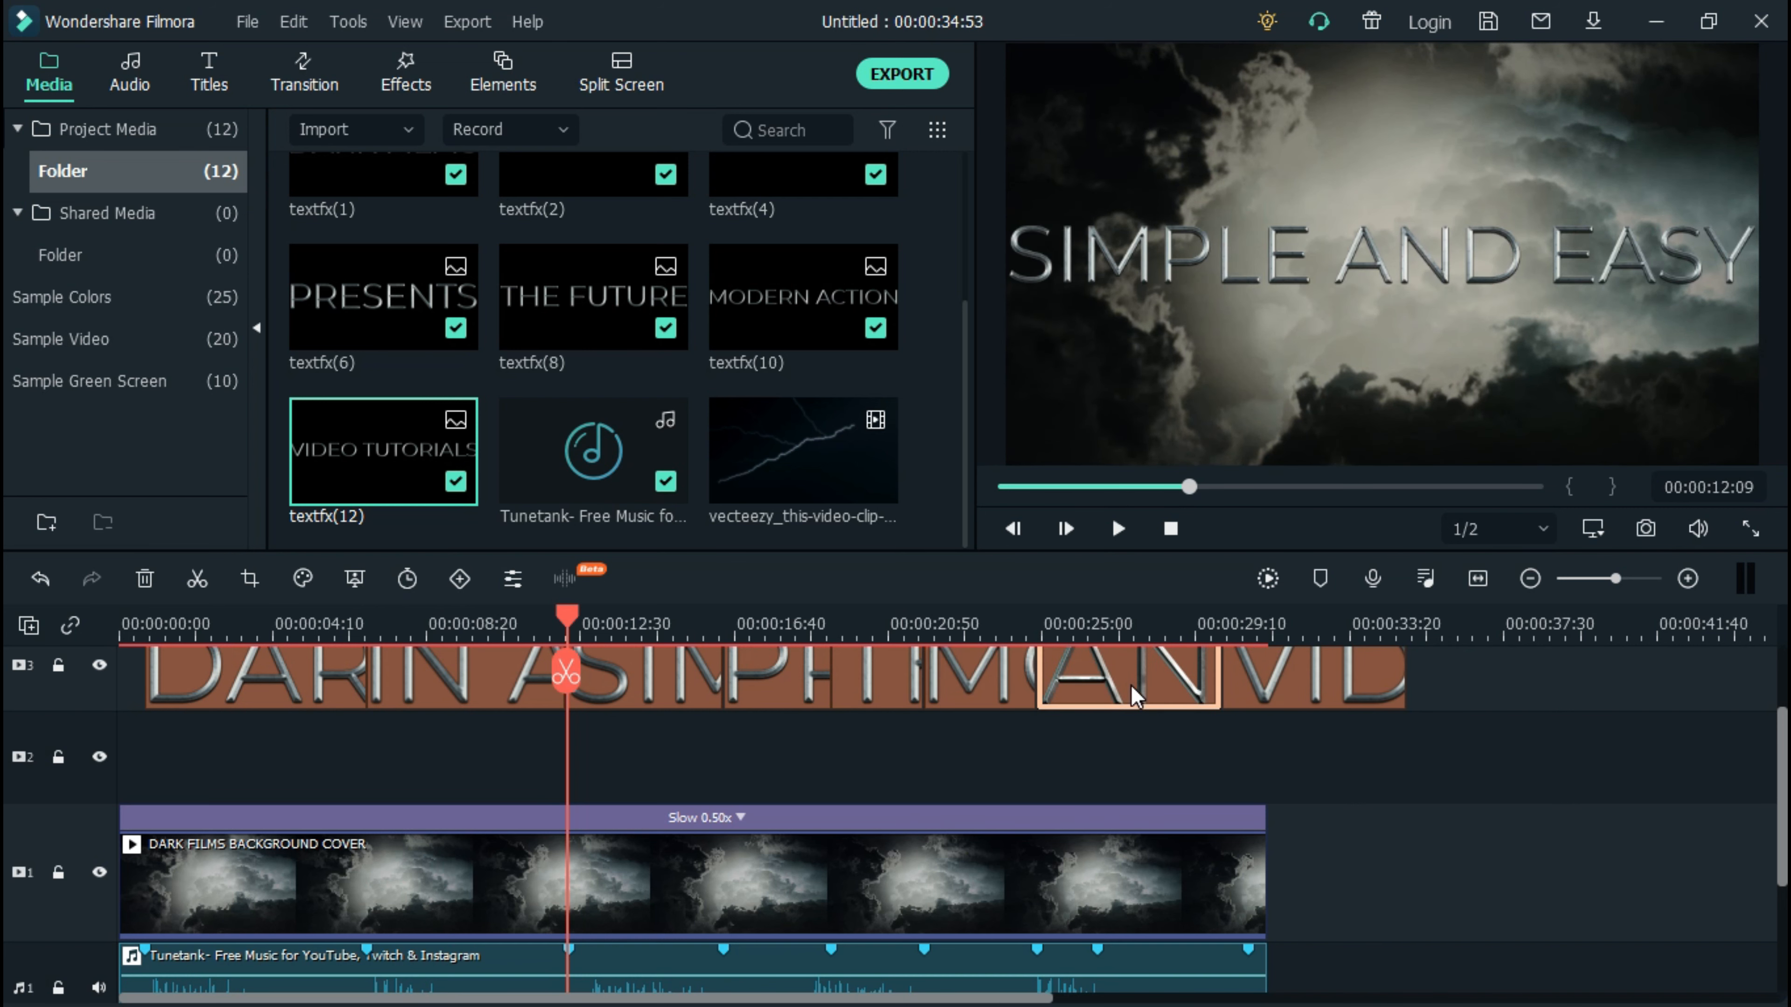
pyautogui.moveTo(1222, 675); pyautogui.dragTo(1097, 676)
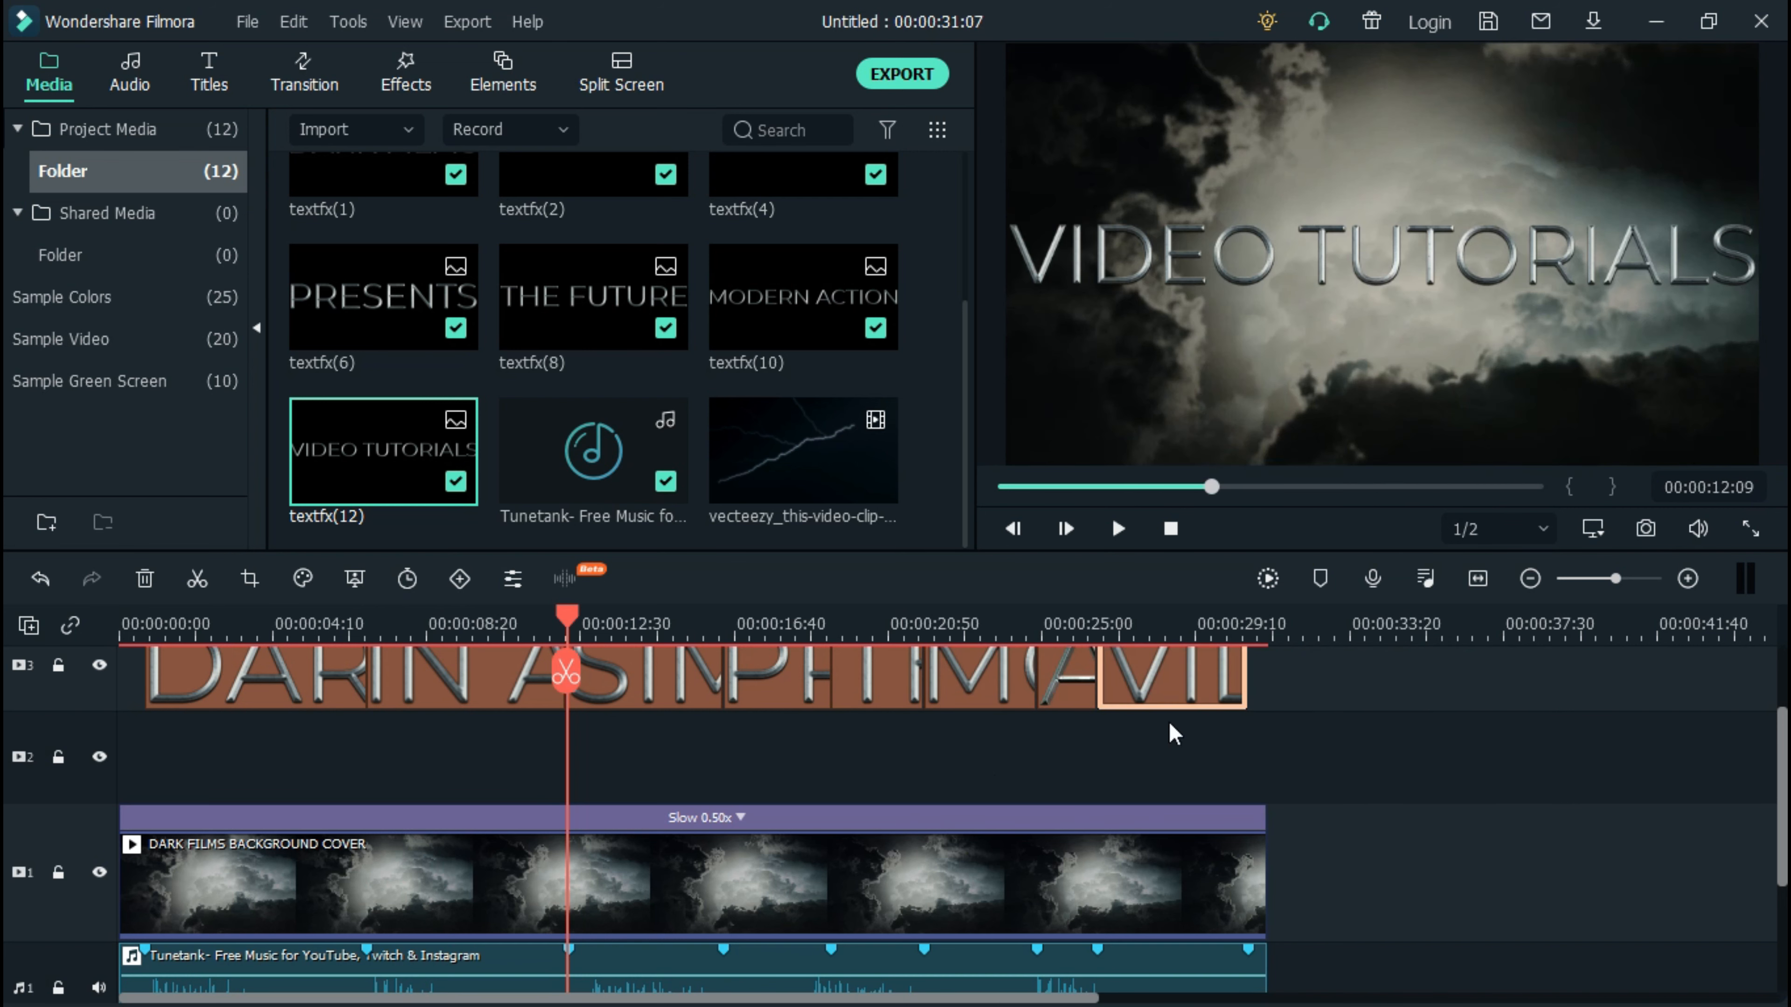
pyautogui.scroll(2, 965, 762)
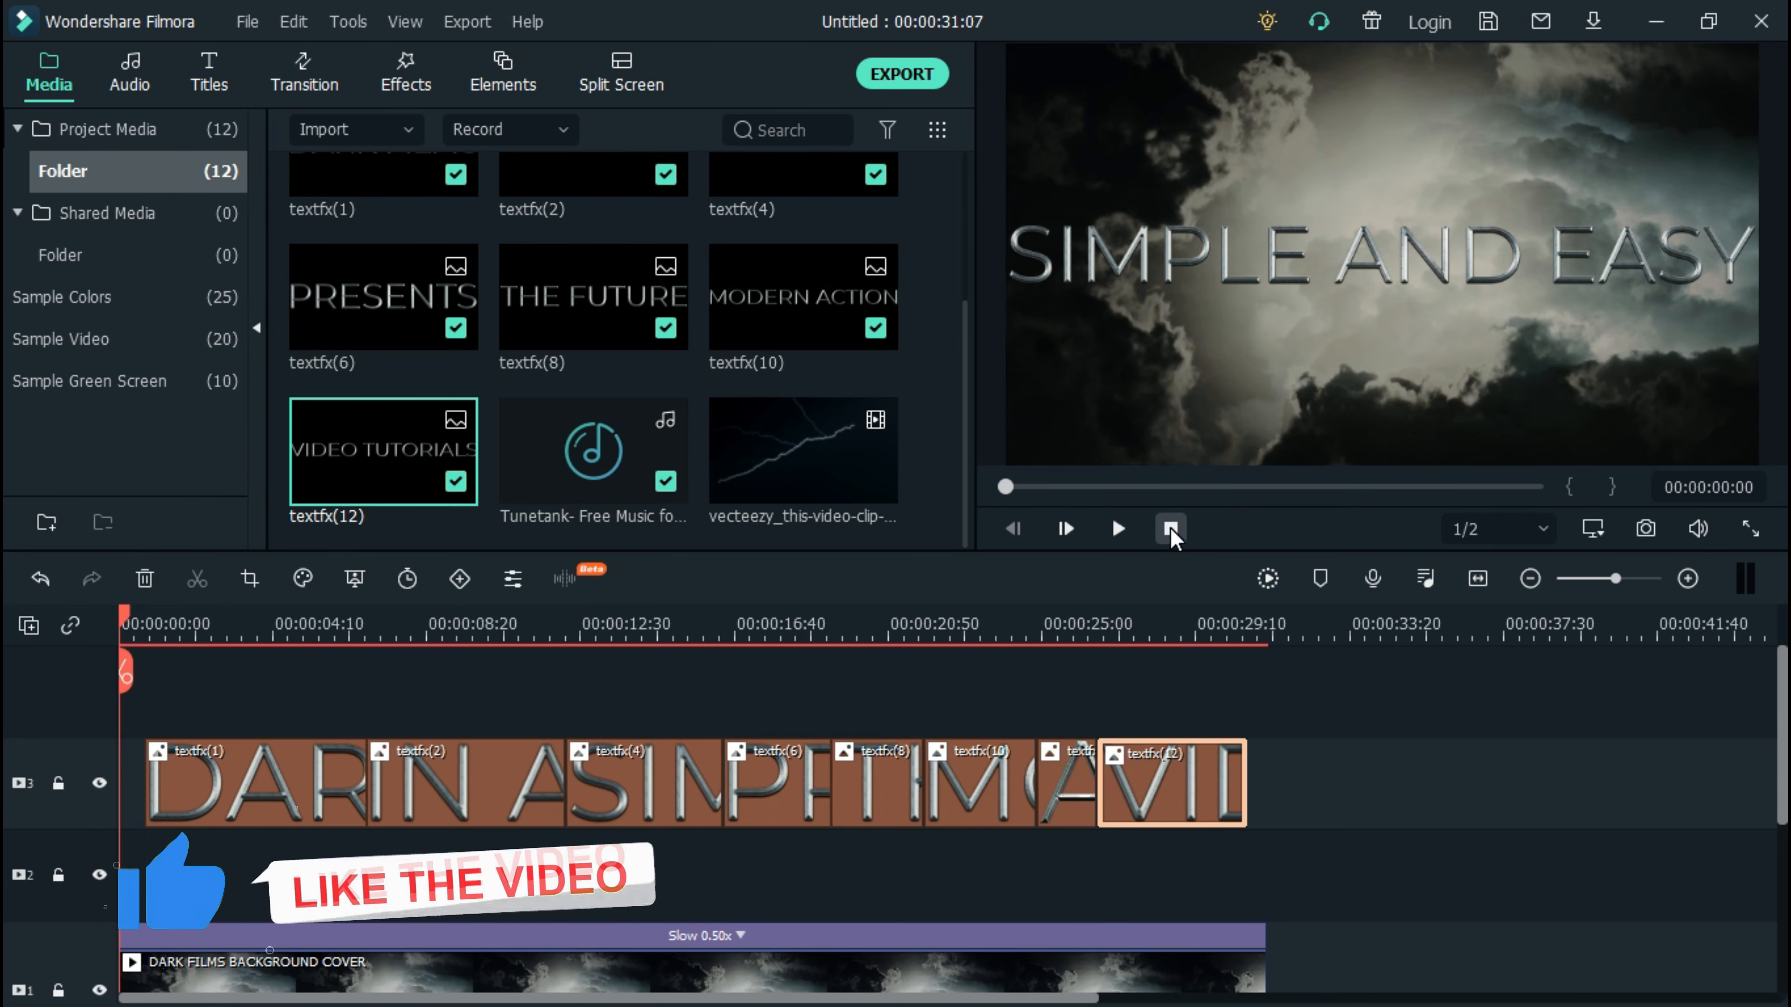
# Apply the Dark Film 3D LUT to the textfx(1) DARK FILMS title, previewing it at 00:00:01:23
pyautogui.click(158, 623)
pyautogui.click(169, 622)
pyautogui.rightClick(238, 782)
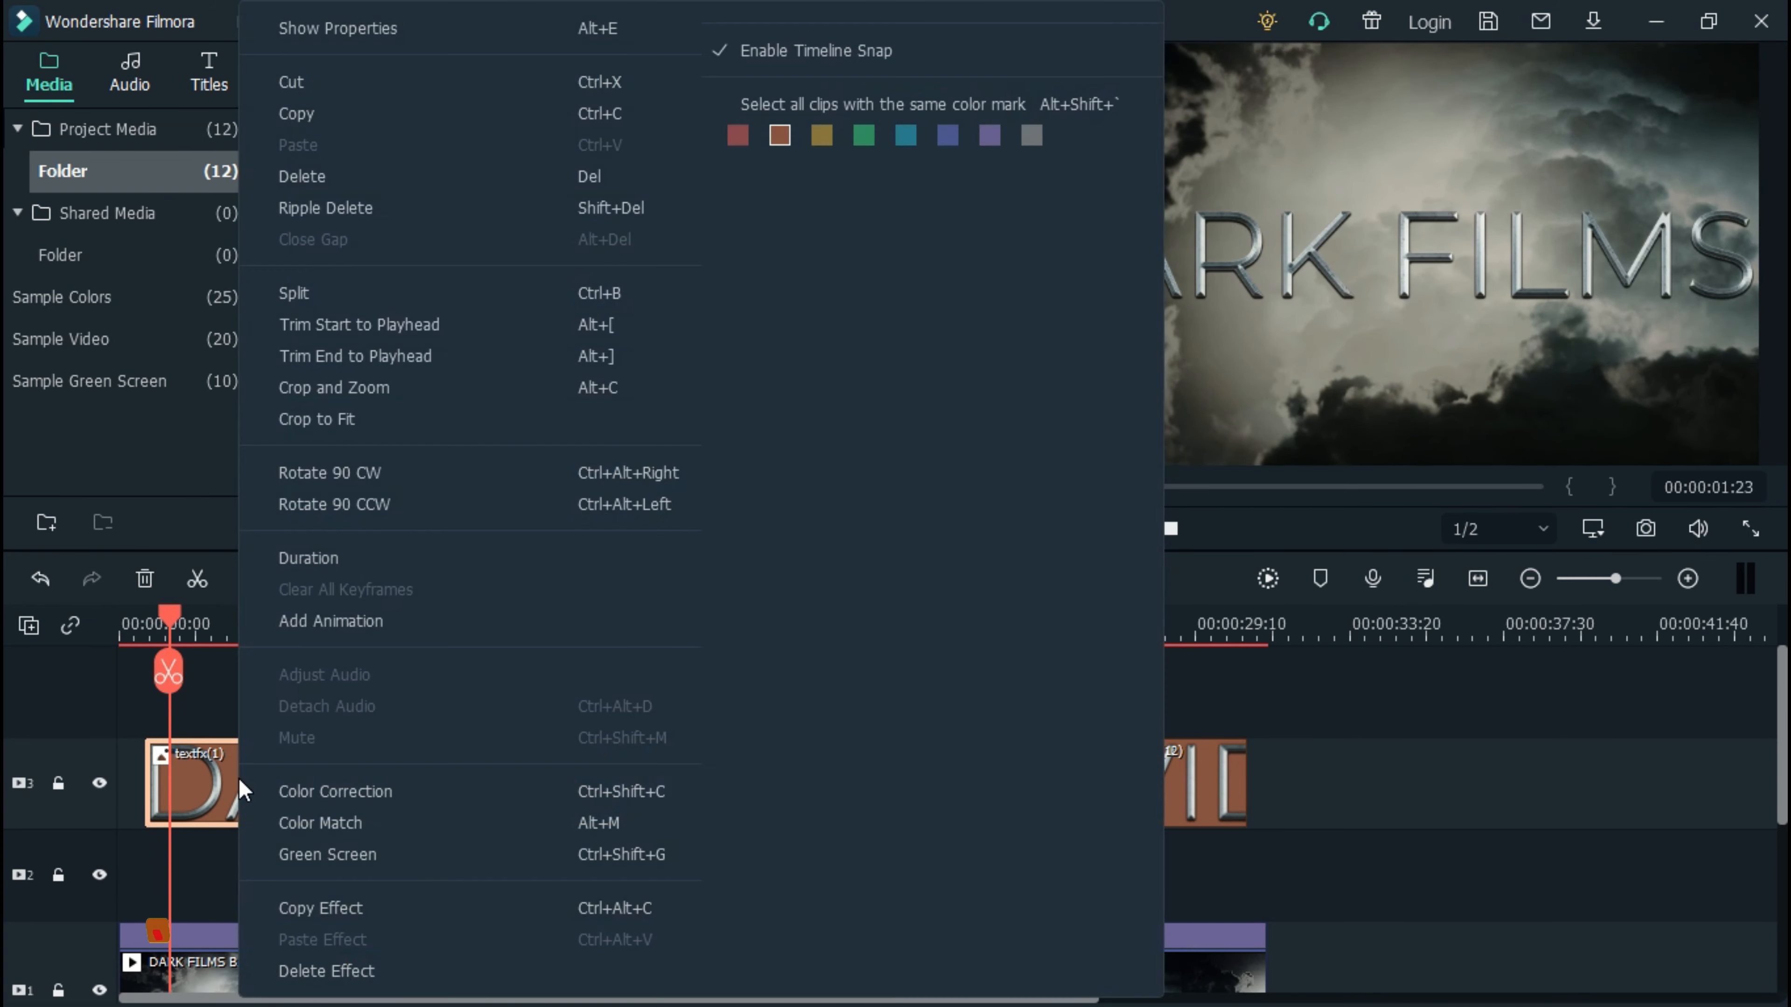
pyautogui.click(365, 29)
pyautogui.click(119, 64)
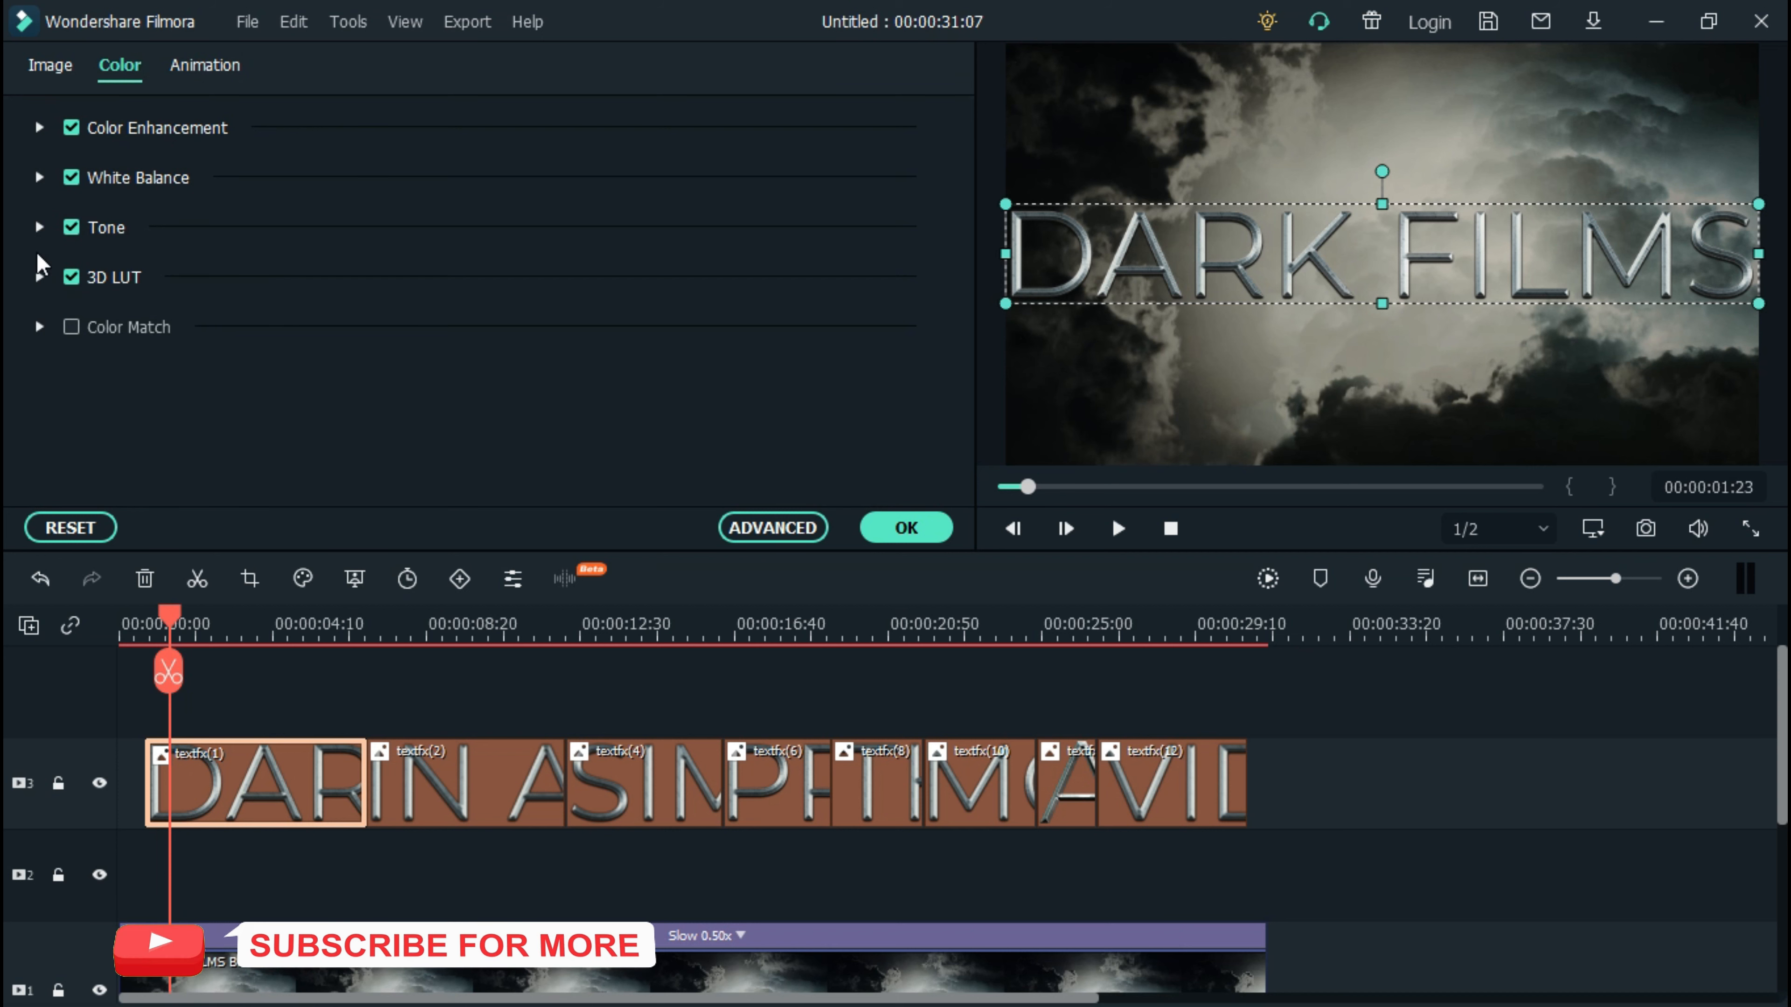
pyautogui.click(40, 276)
pyautogui.click(330, 350)
pyautogui.click(395, 588)
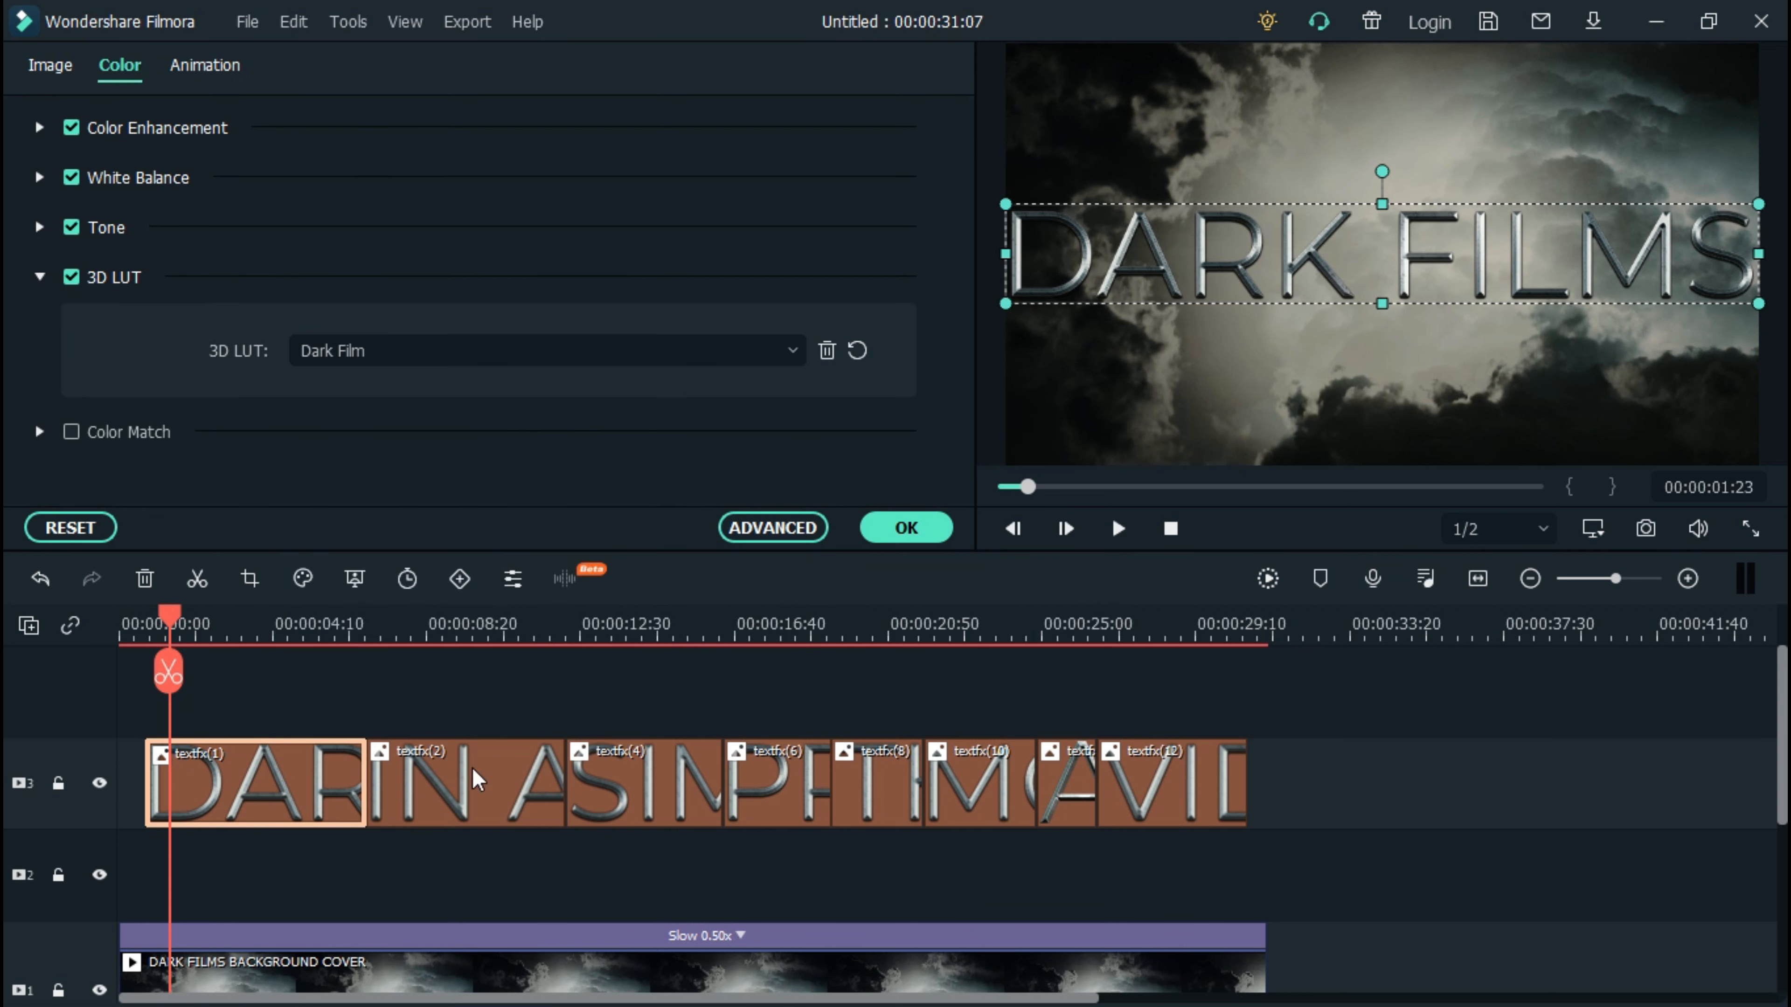
# Apply the Dark Film 3D LUT to the textfx(2) and textfx(4) title clips
pyautogui.click(465, 783)
pyautogui.click(452, 353)
pyautogui.click(427, 589)
pyautogui.click(635, 783)
pyautogui.click(451, 350)
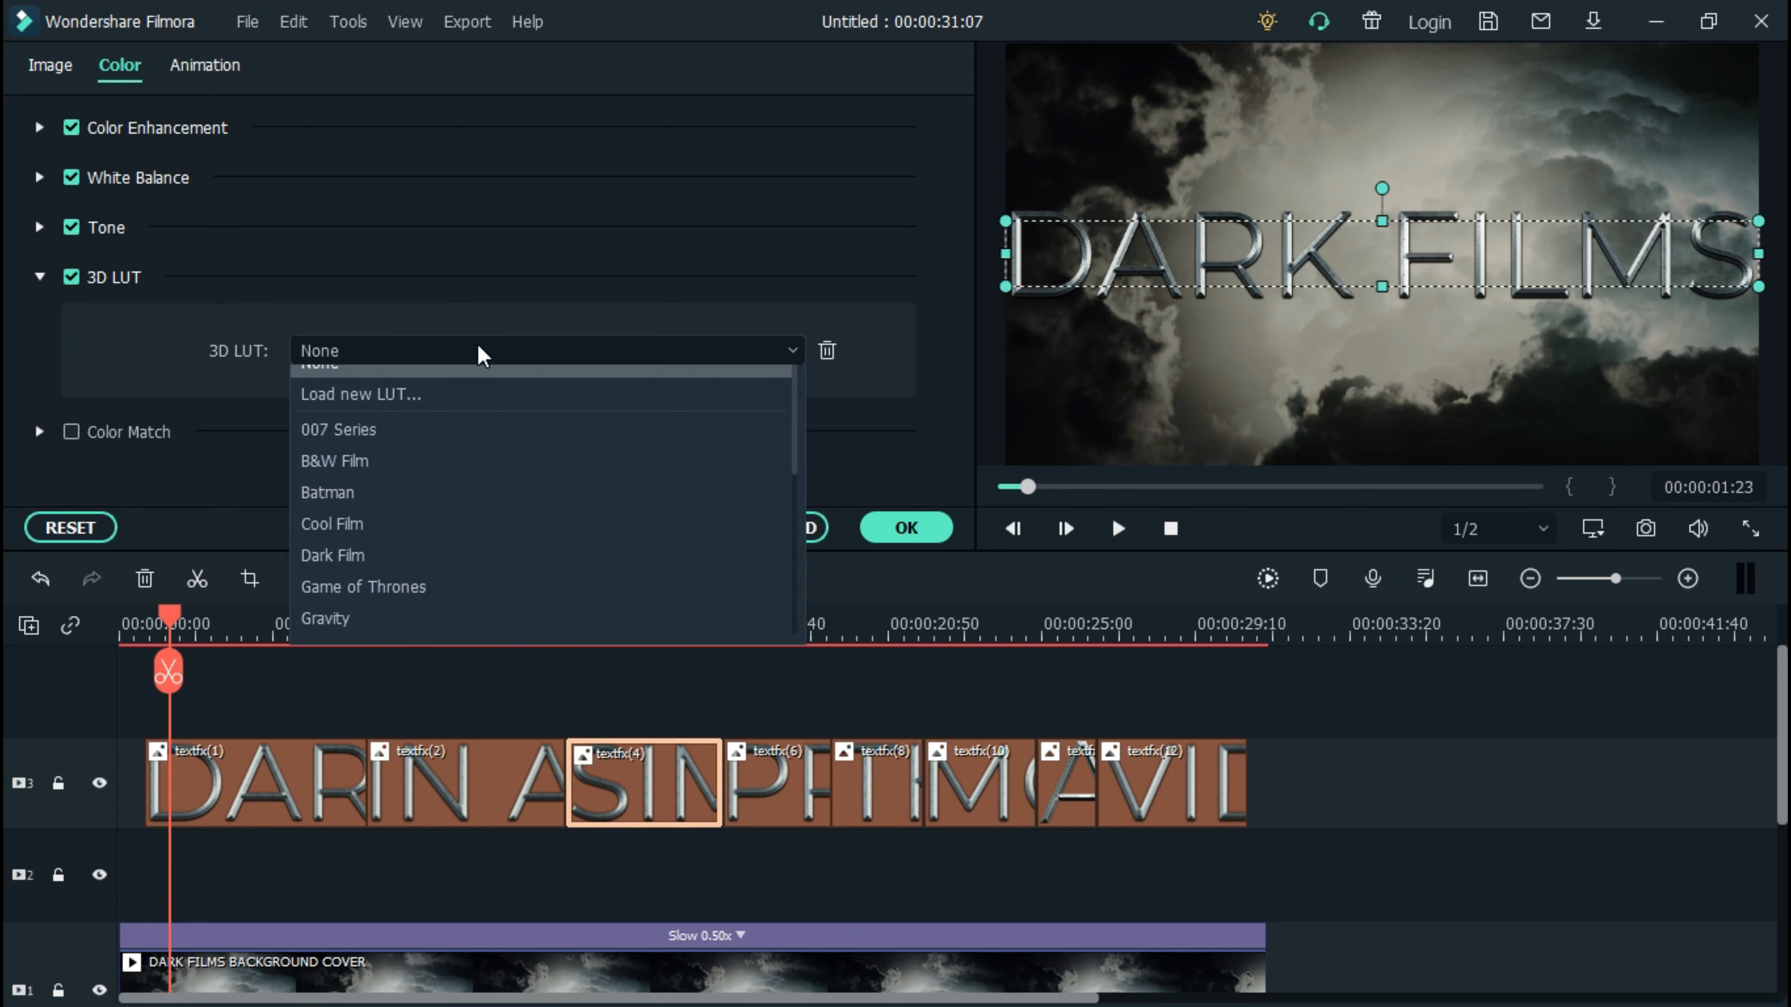
pyautogui.click(479, 589)
# Apply the Dark Film 3D LUT to the textfx(6) and textfx(8) title clips
pyautogui.click(803, 793)
pyautogui.click(512, 351)
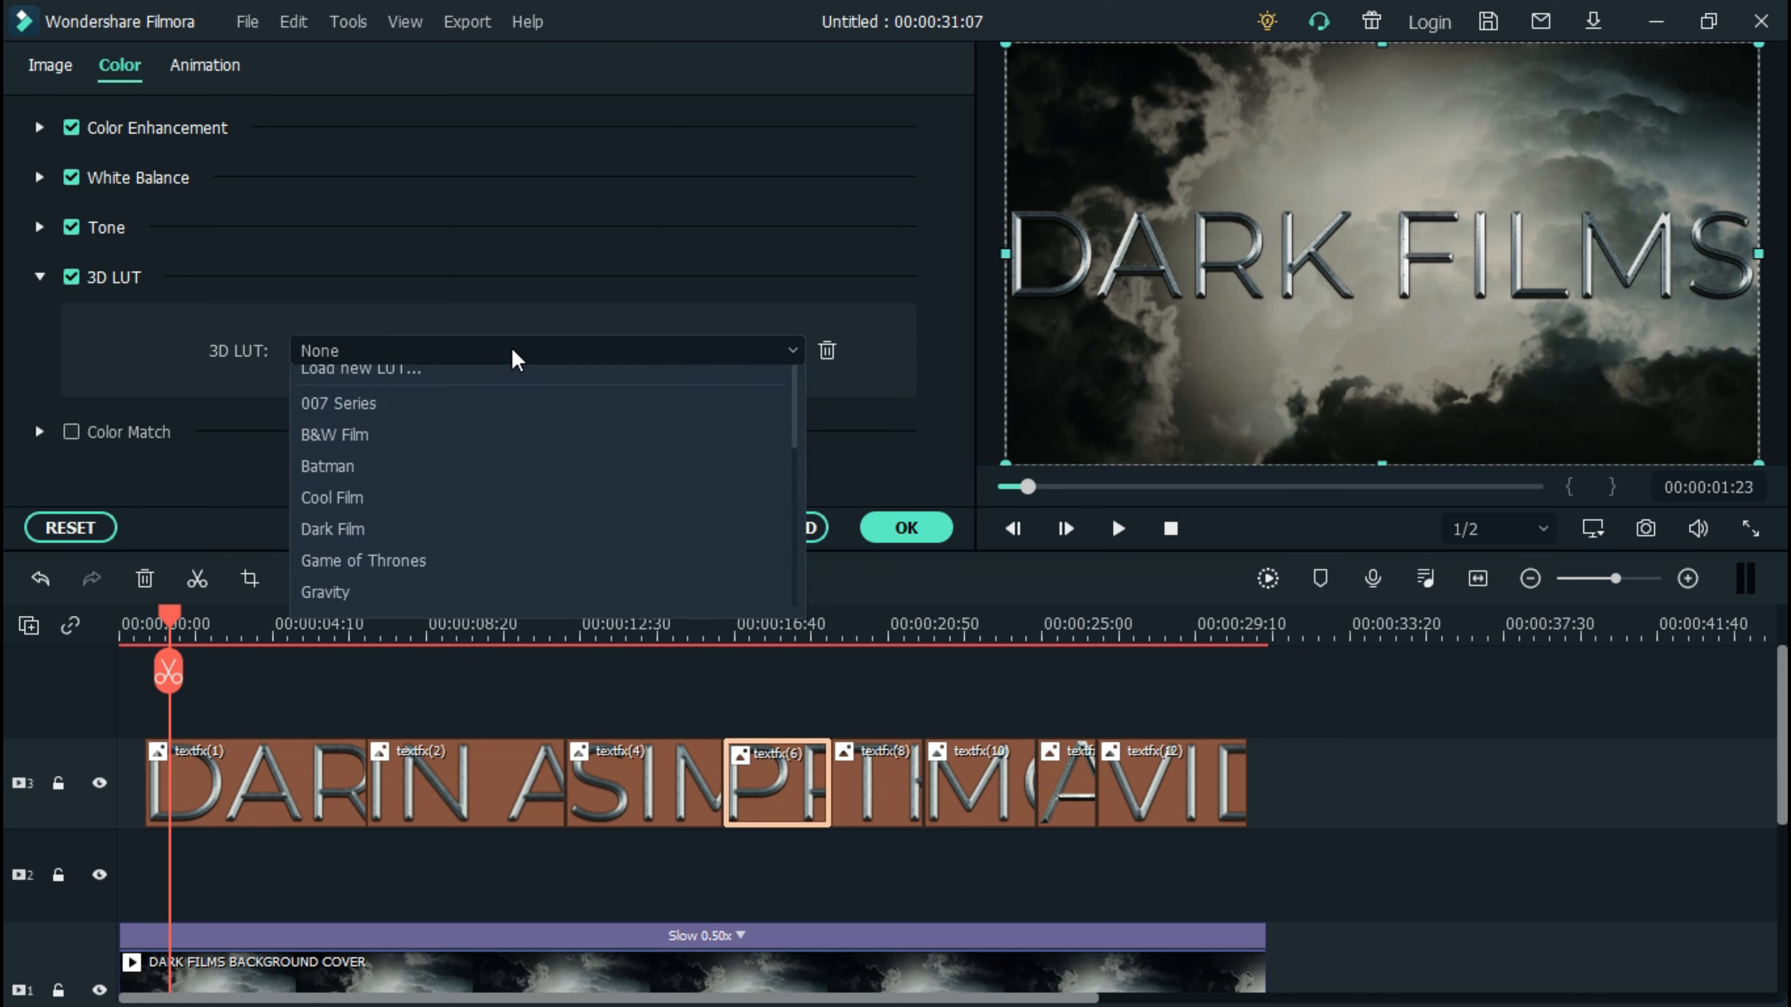
pyautogui.click(512, 354)
pyautogui.click(853, 795)
pyautogui.click(494, 350)
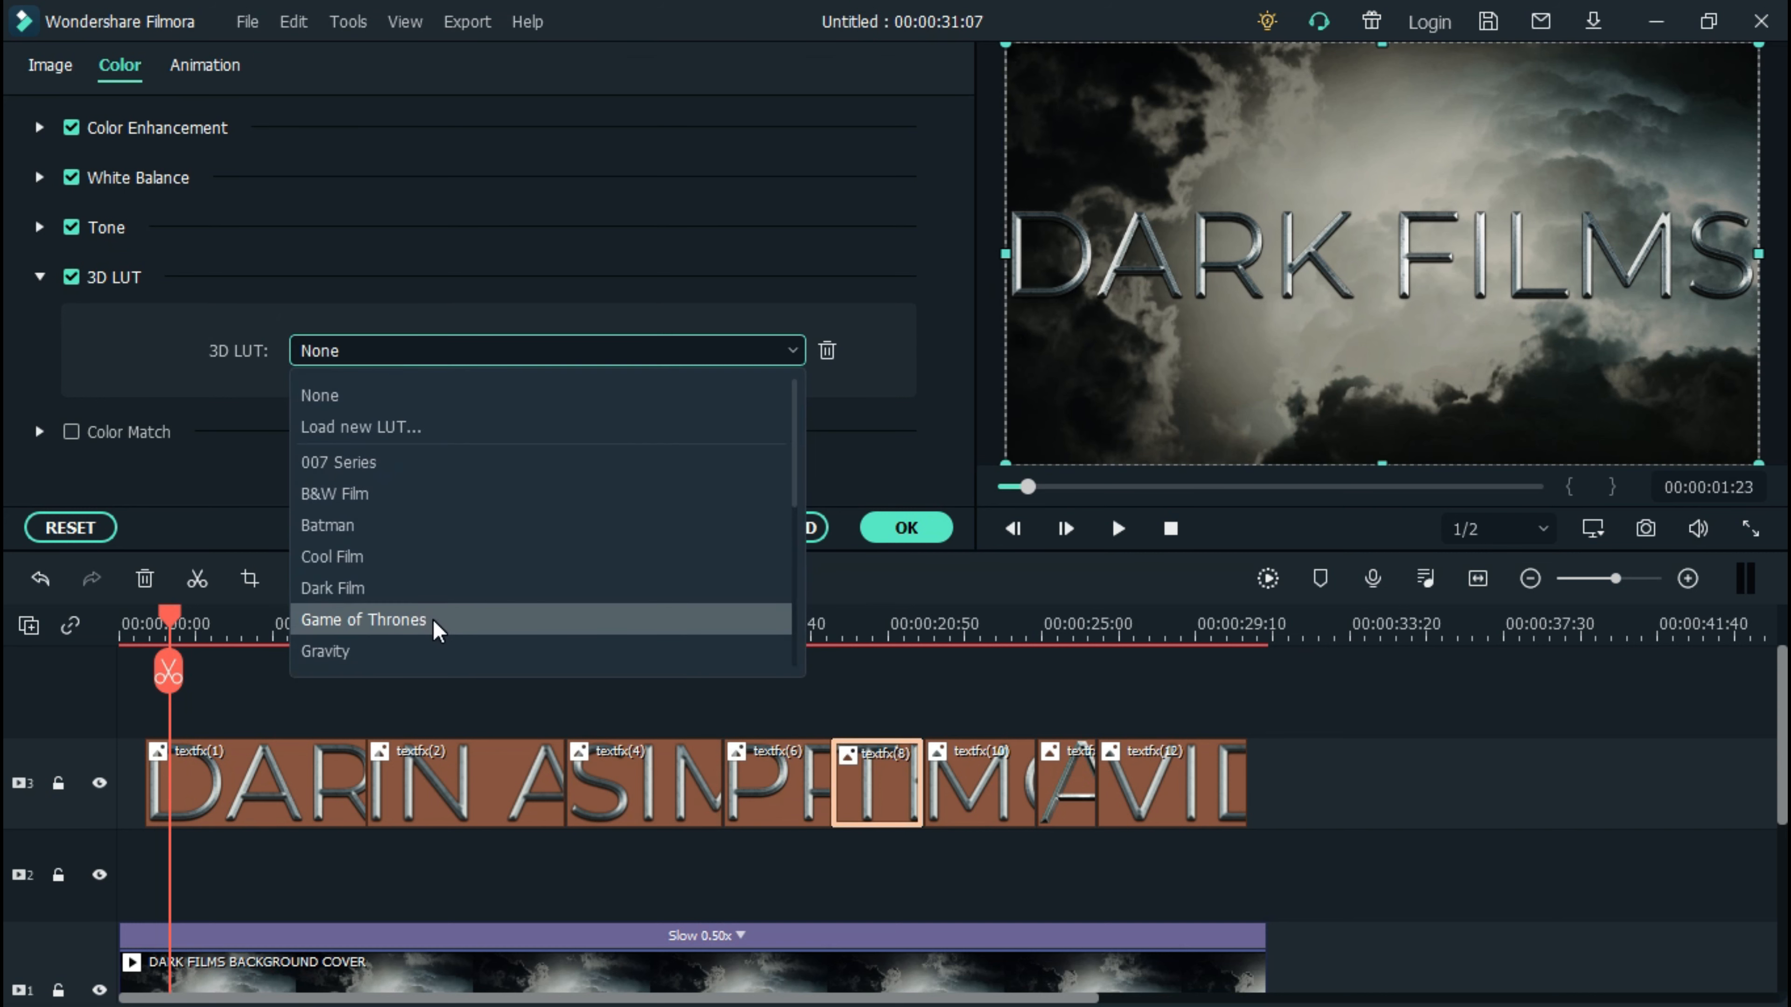
pyautogui.click(431, 592)
# Apply the Dark Film 3D LUT to the textfx(10), textfx (15) and textfx(12) title clips and confirm the colour settings
pyautogui.click(979, 786)
pyautogui.click(508, 353)
pyautogui.click(483, 588)
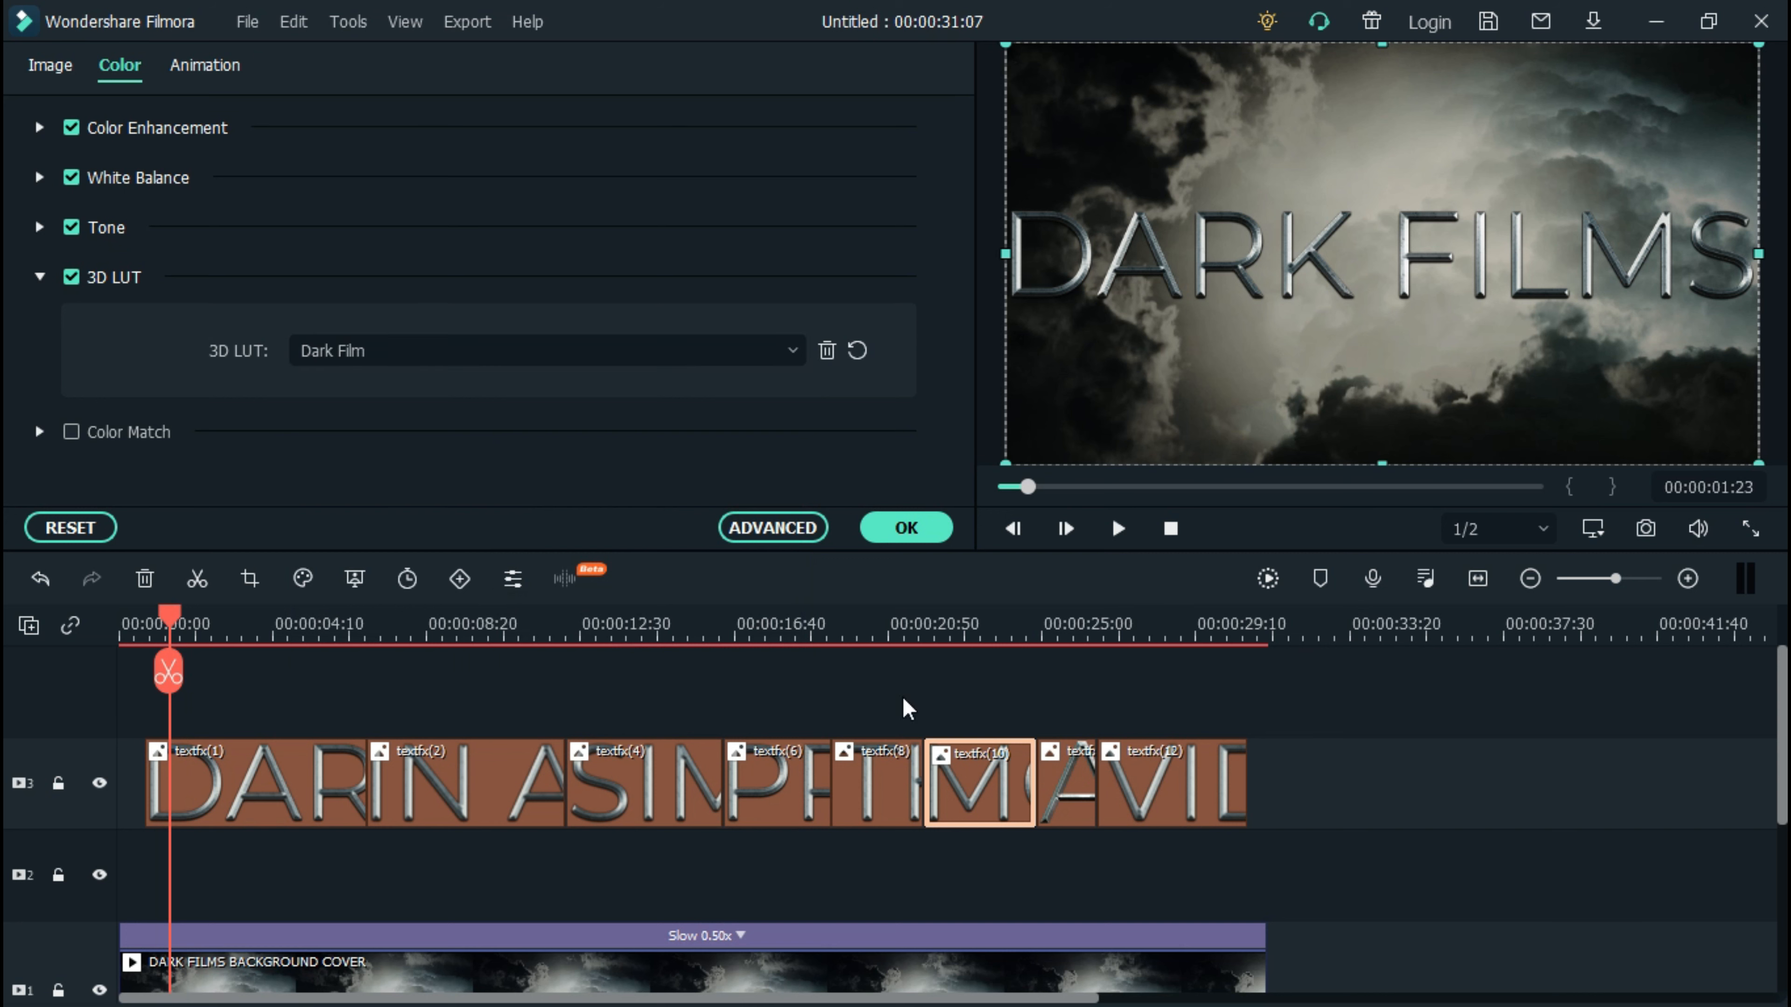
pyautogui.click(1066, 783)
pyautogui.click(623, 353)
pyautogui.click(416, 588)
pyautogui.click(1171, 783)
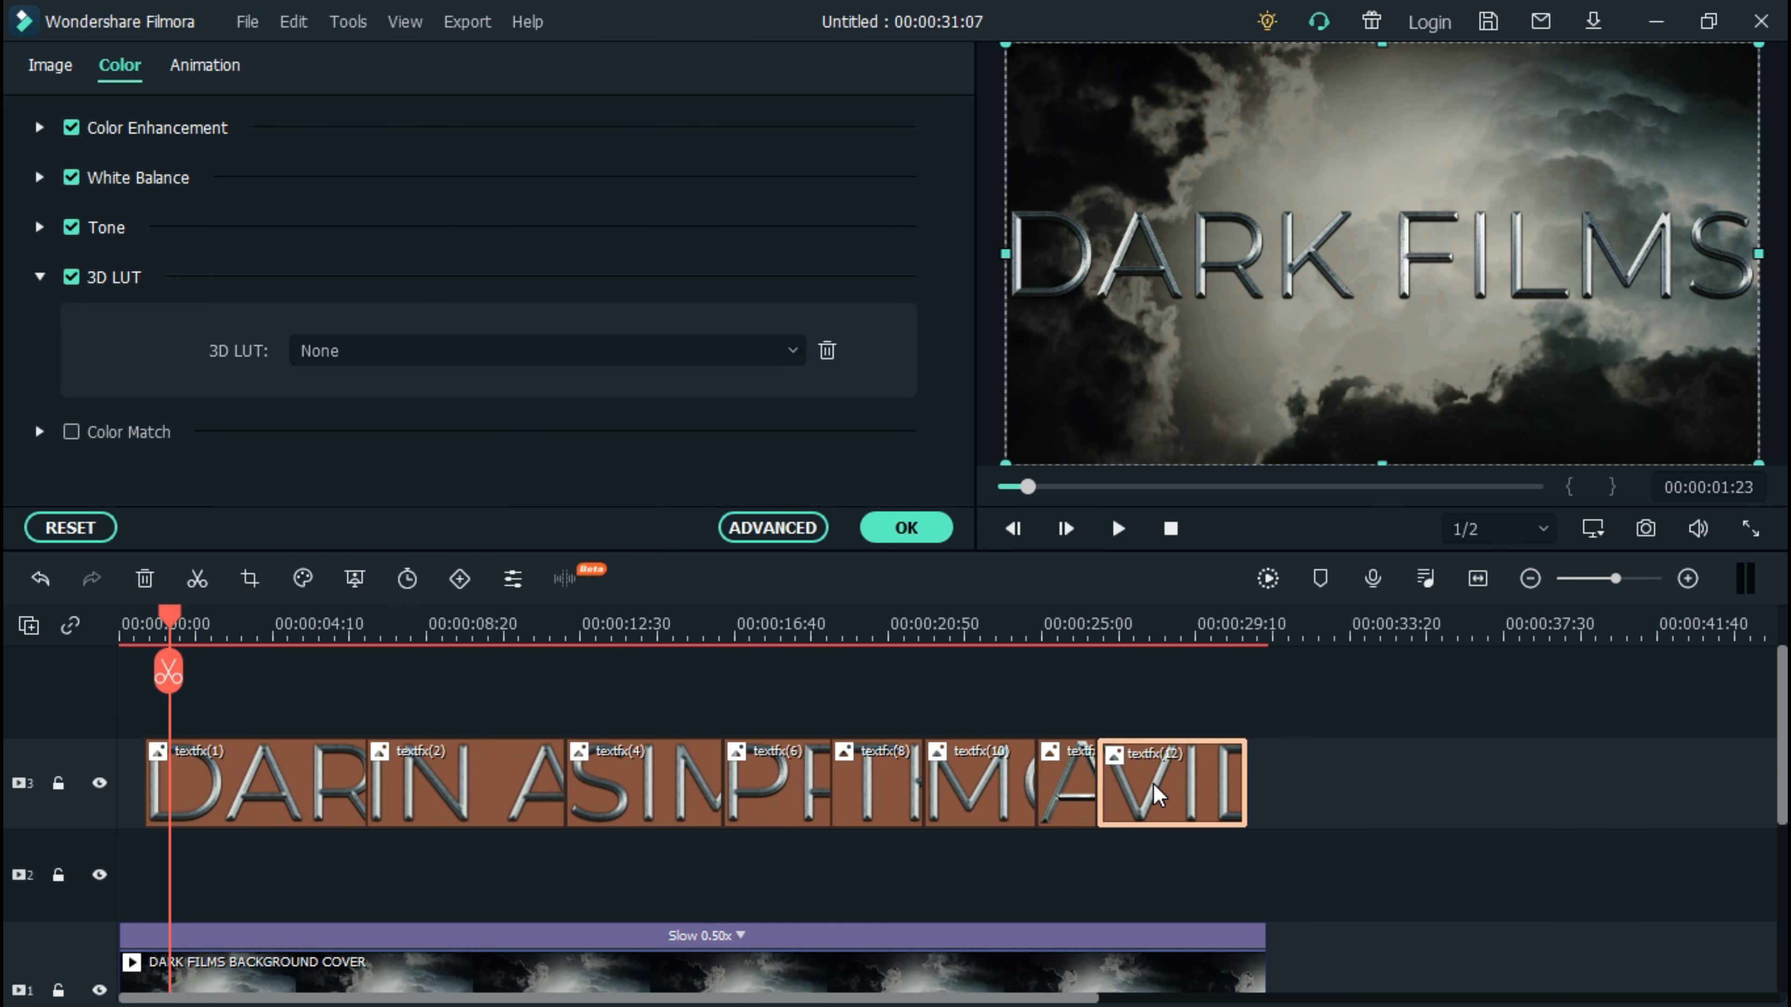
pyautogui.click(508, 351)
pyautogui.click(397, 588)
pyautogui.click(906, 527)
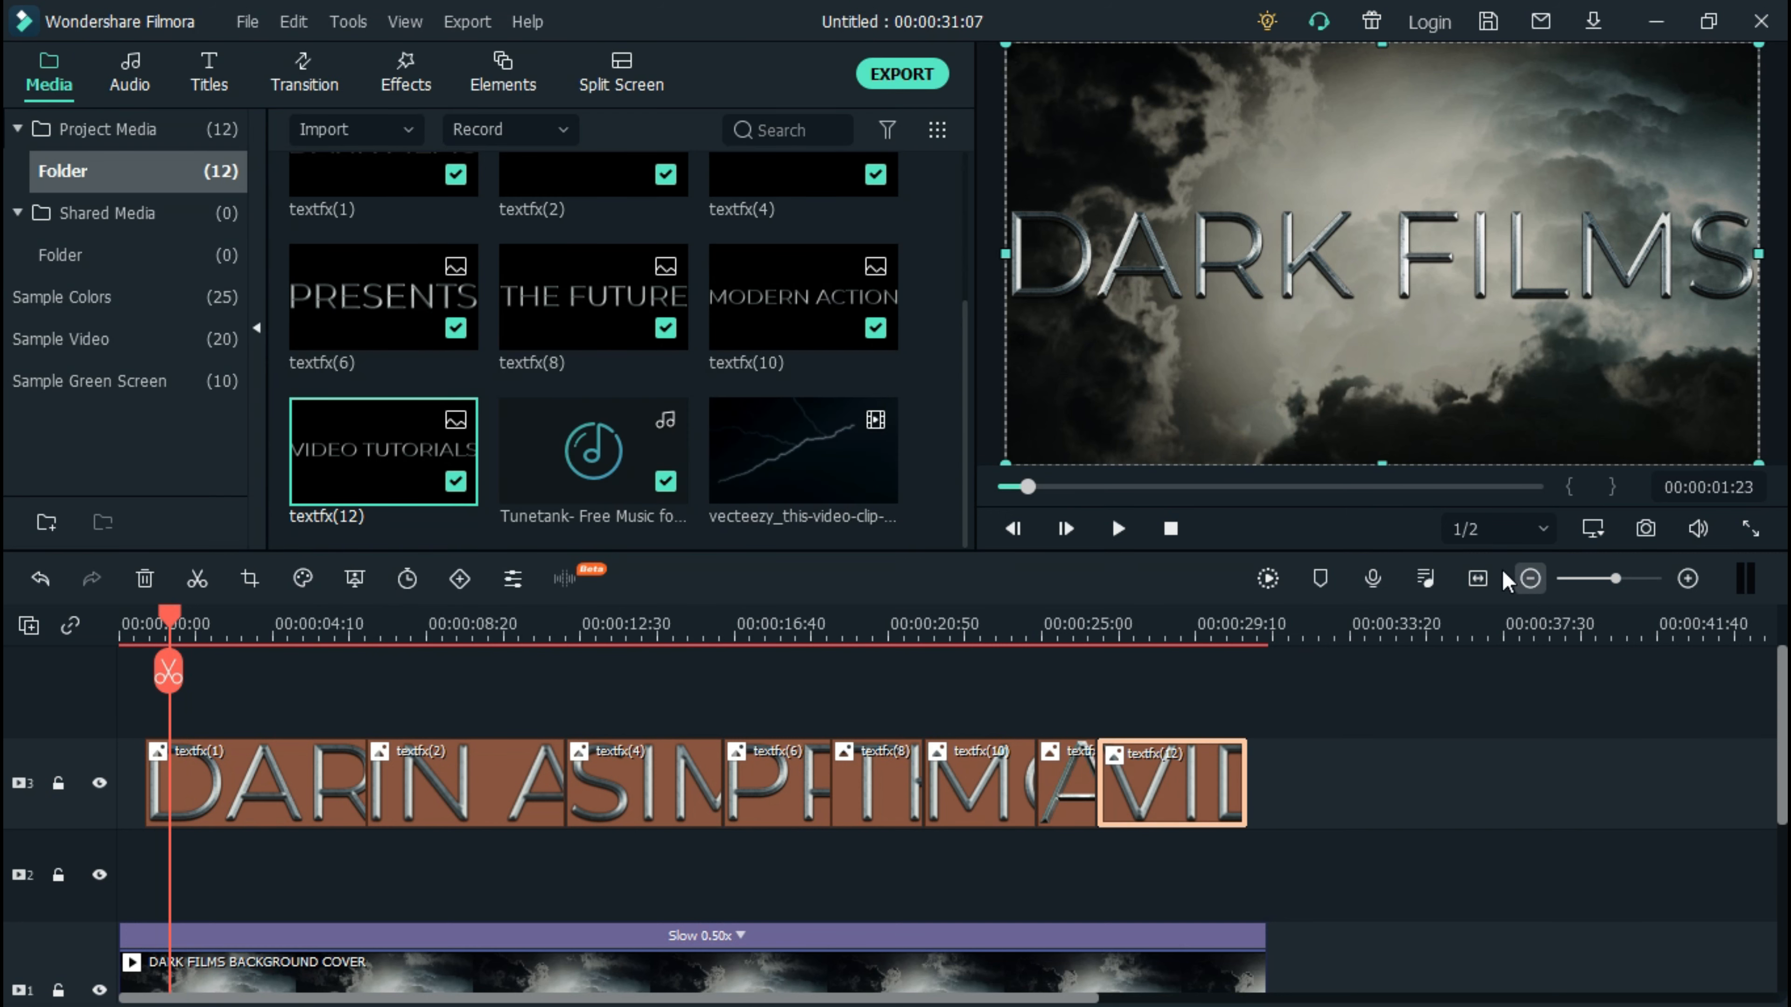
# Add a custom animation keyframe at the very start of the textfx(1) DARK FILMS clip, at 00:00:00:44
pyautogui.click(1477, 578)
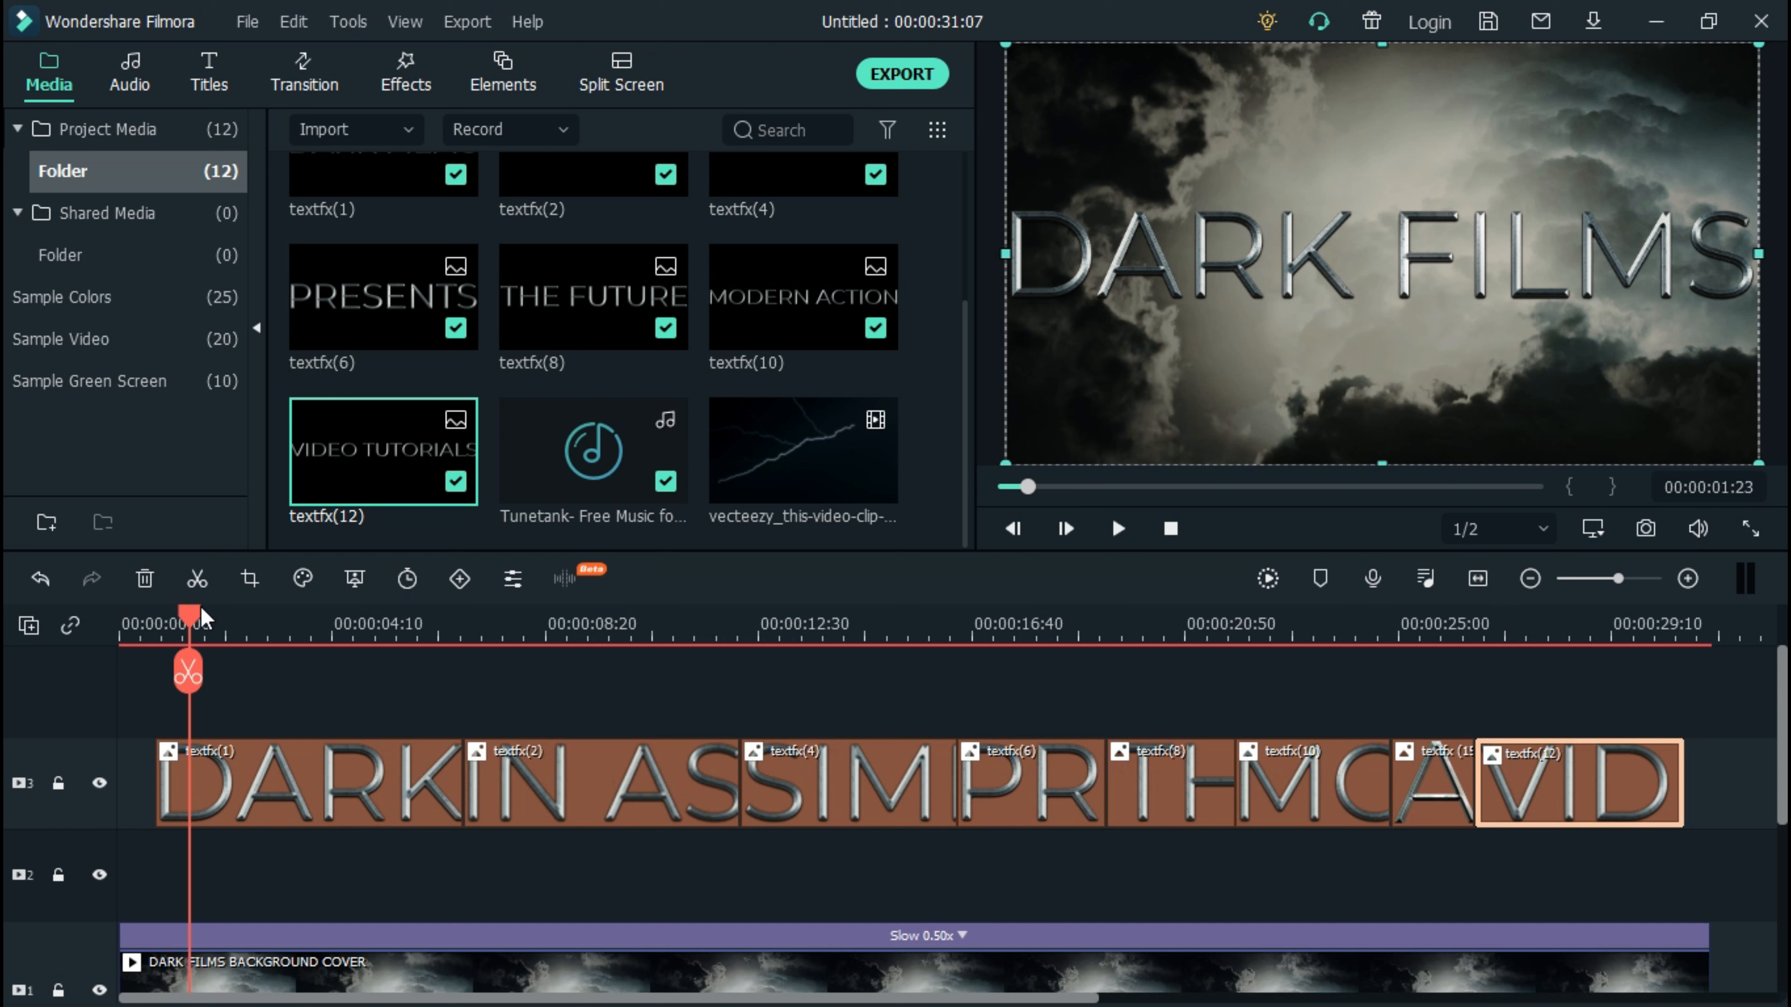
pyautogui.click(234, 797)
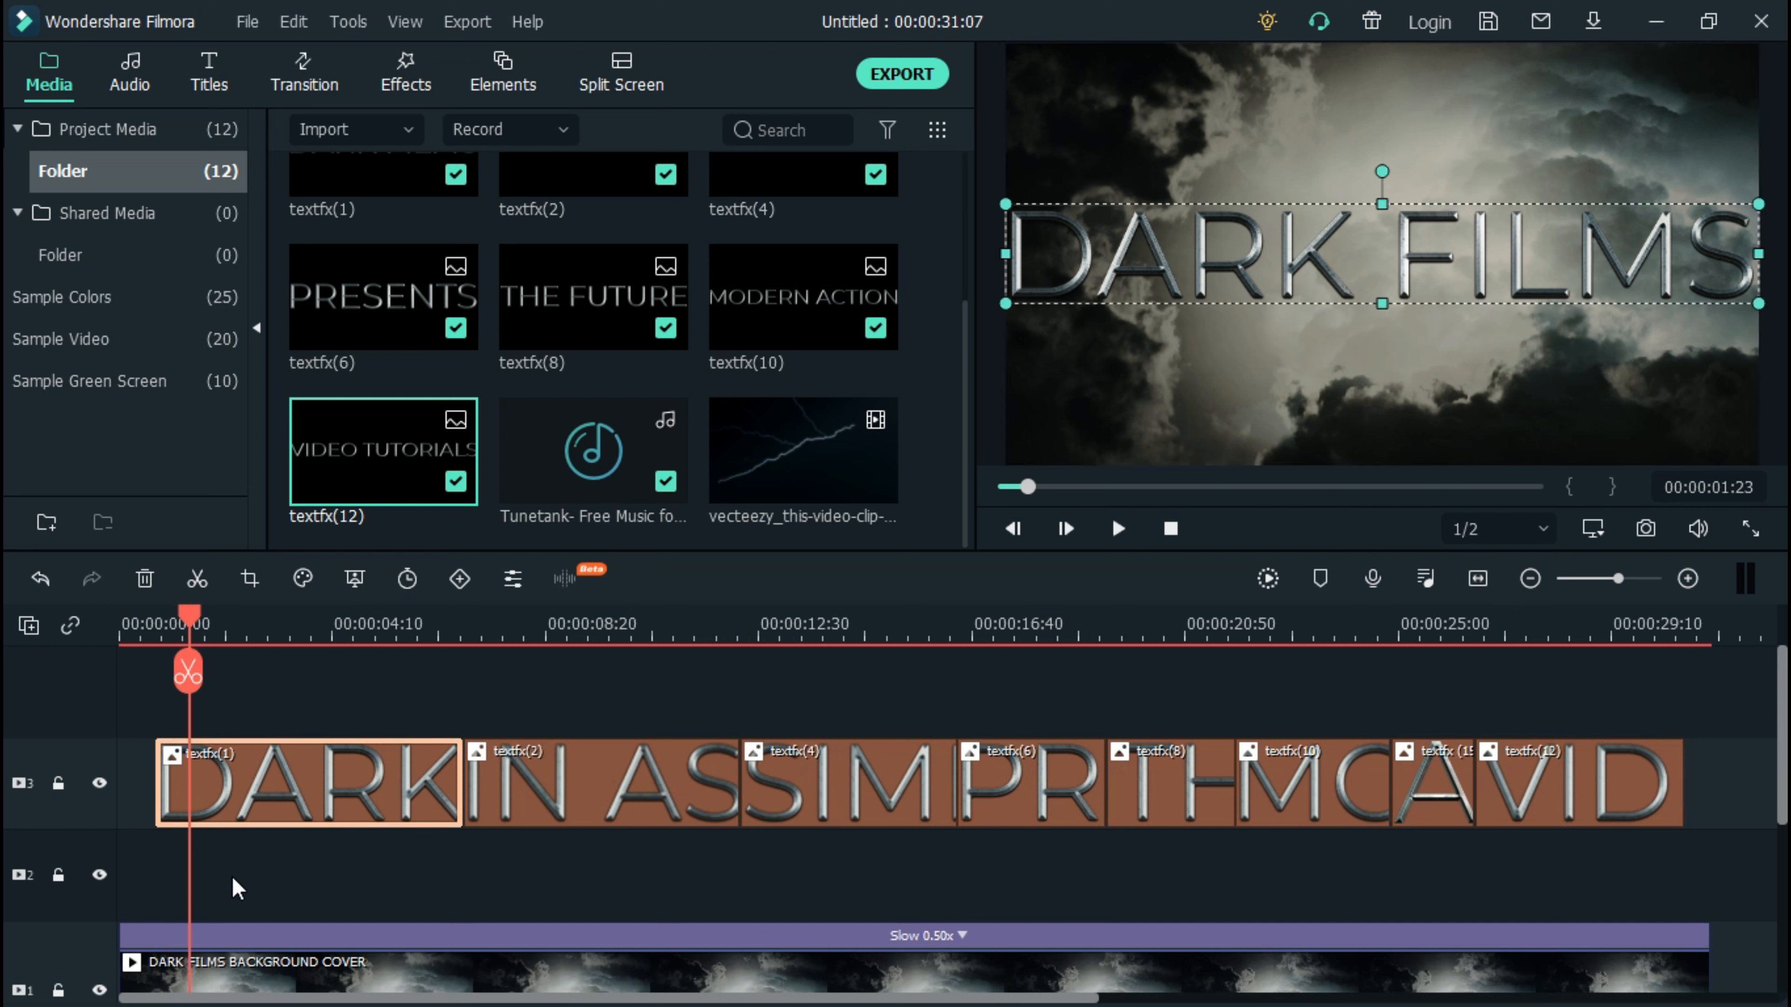
pyautogui.moveTo(190, 621); pyautogui.dragTo(159, 621)
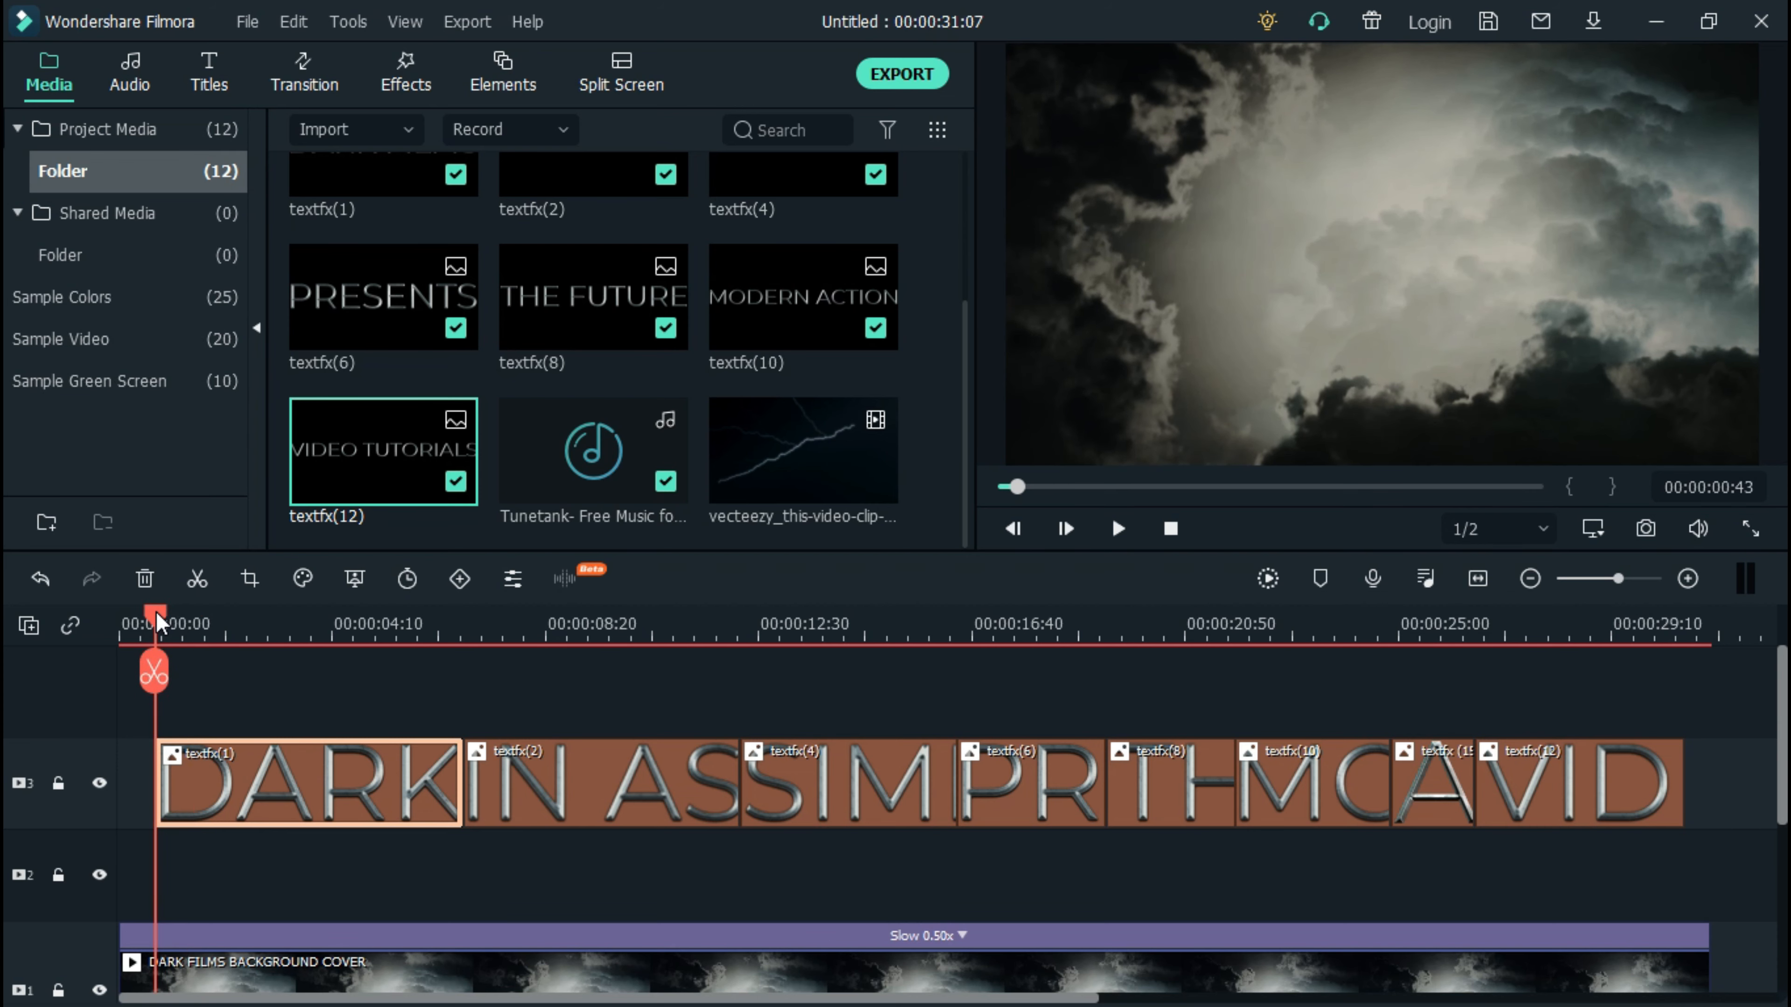
pyautogui.rightClick(170, 761)
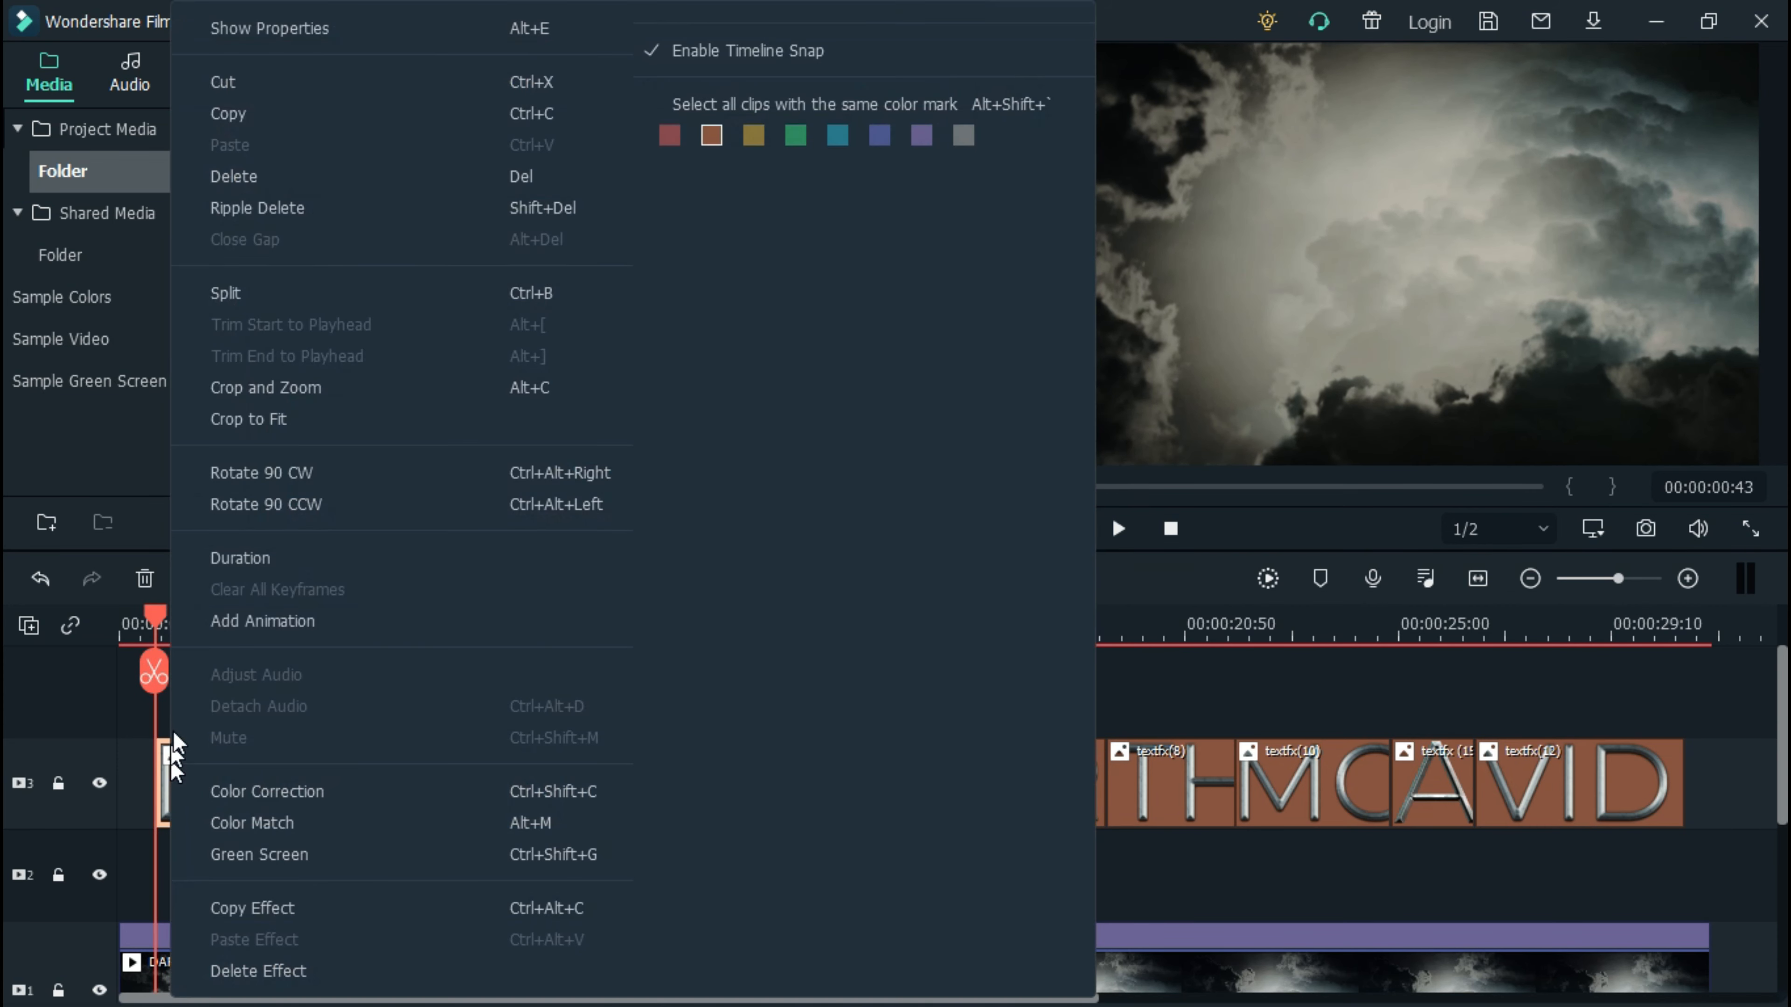
pyautogui.click(191, 630)
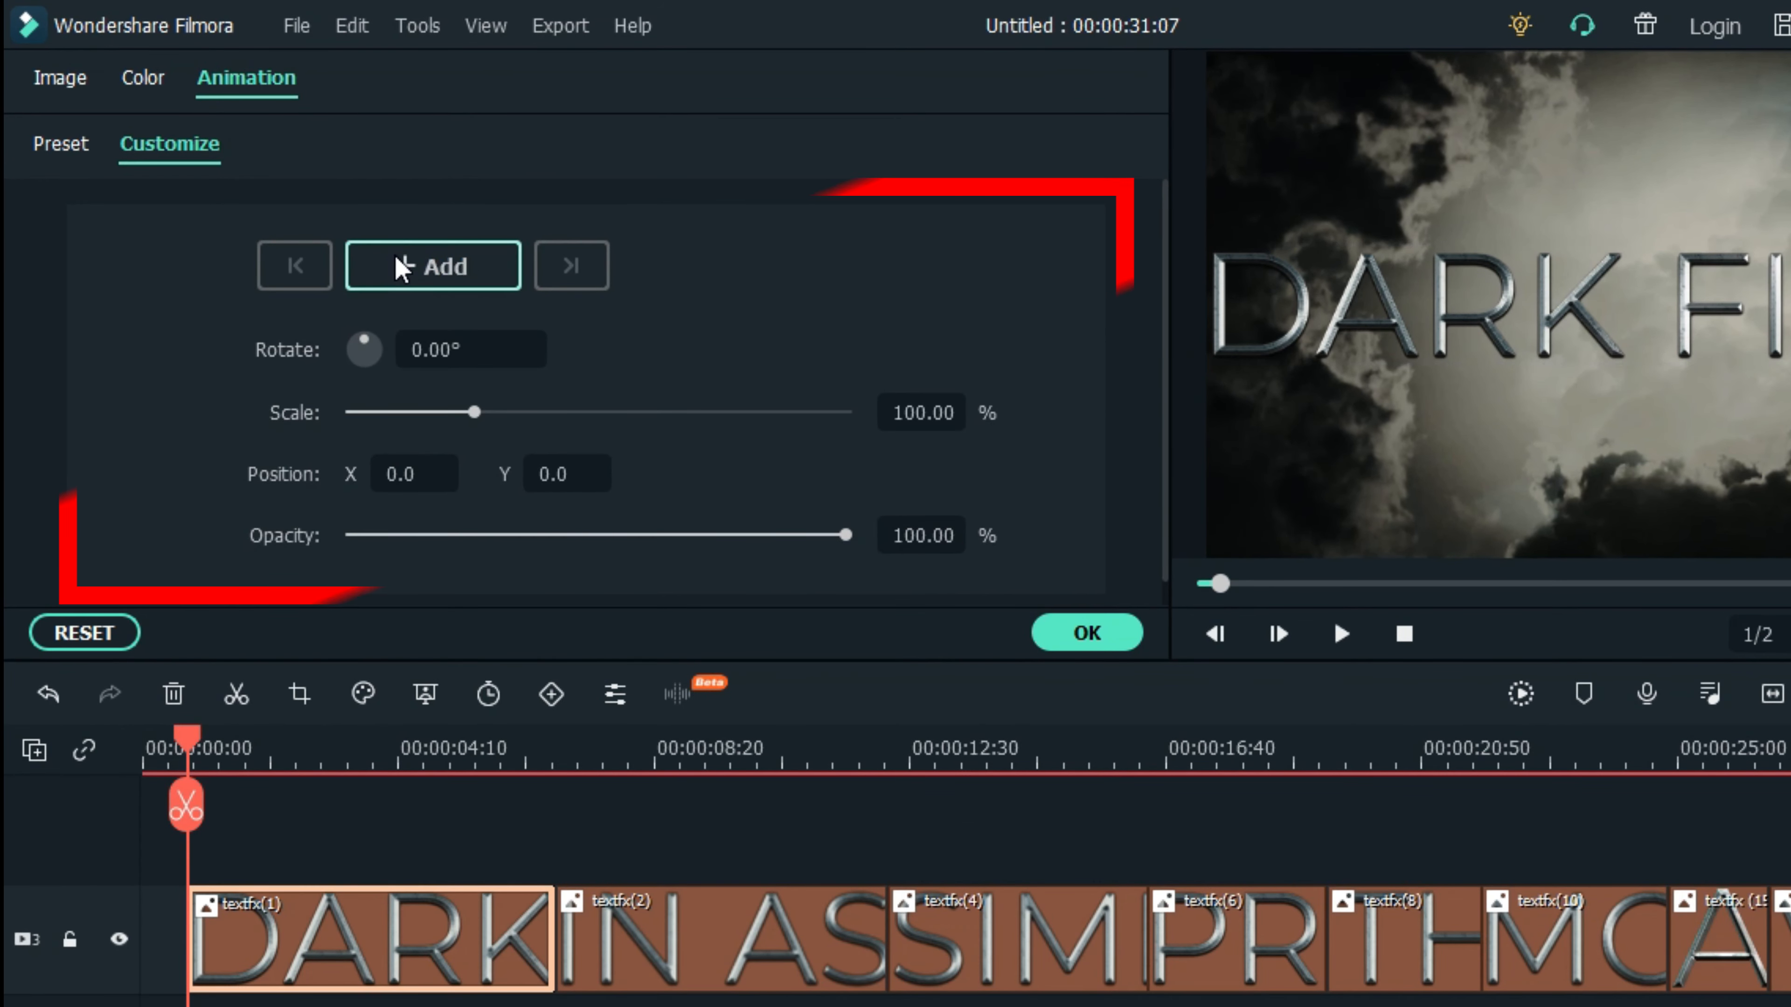
pyautogui.click(402, 267)
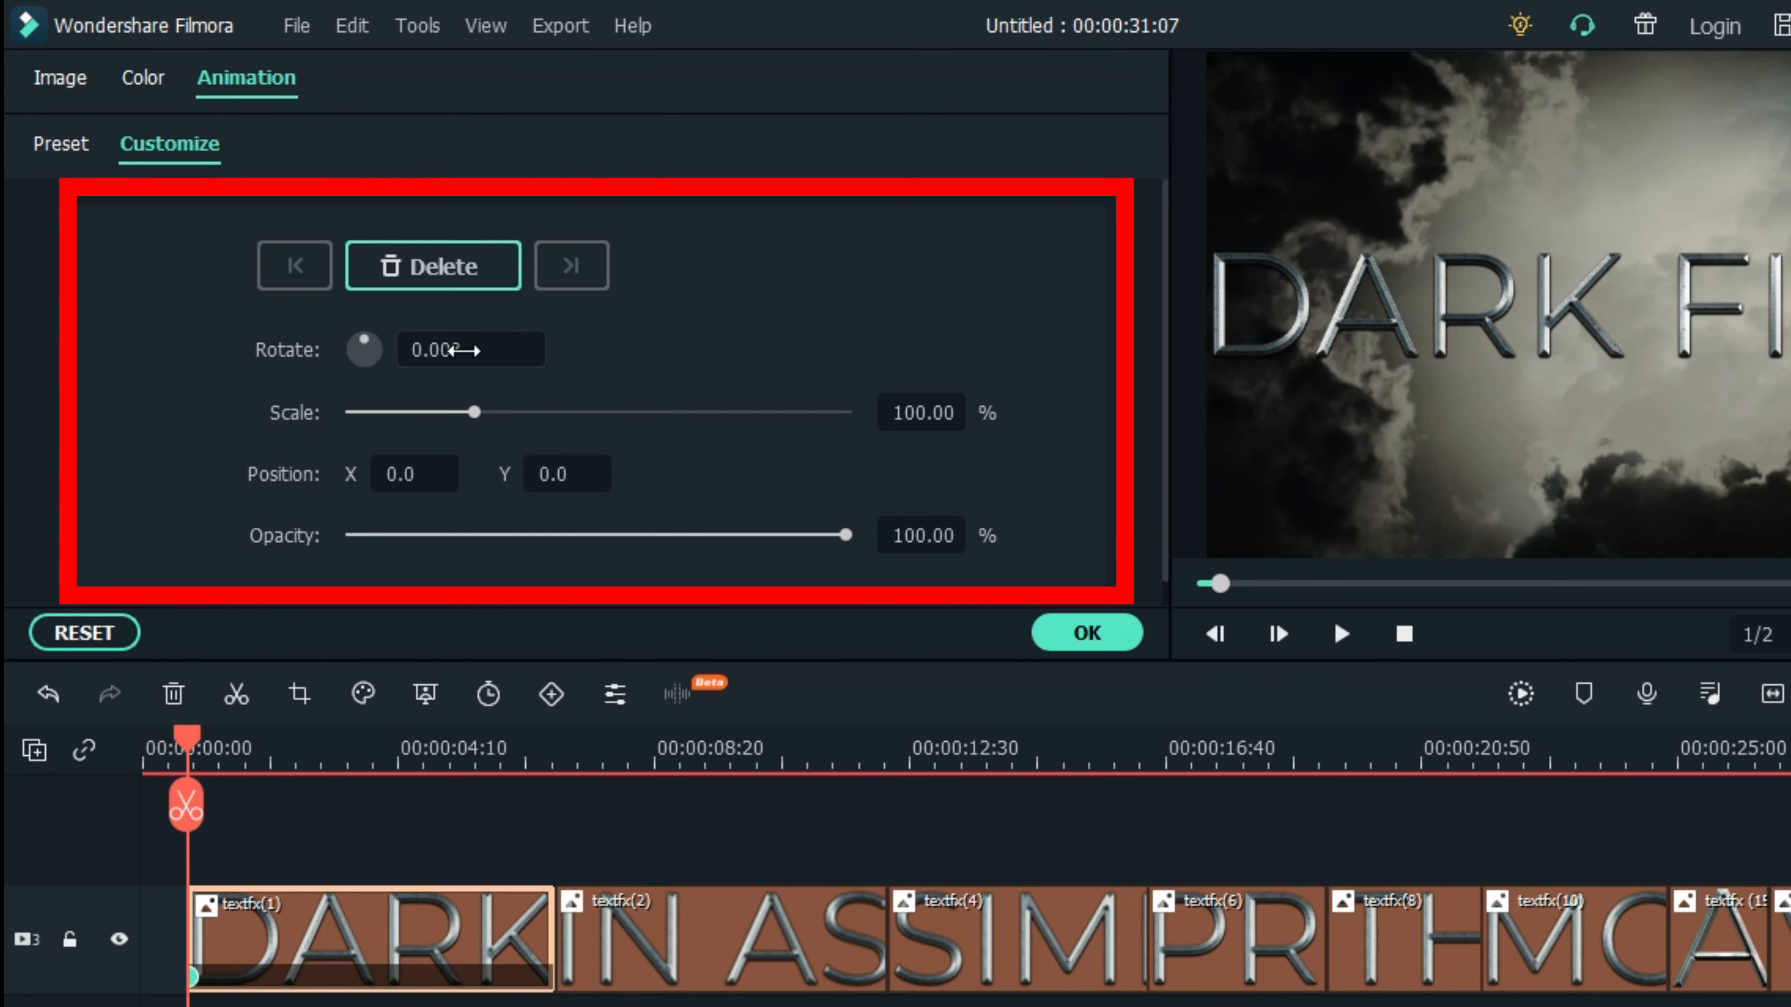
# Set the first DARK FILMS keyframe to rotation -15°, scale 400% and Y position -360
pyautogui.click(467, 350)
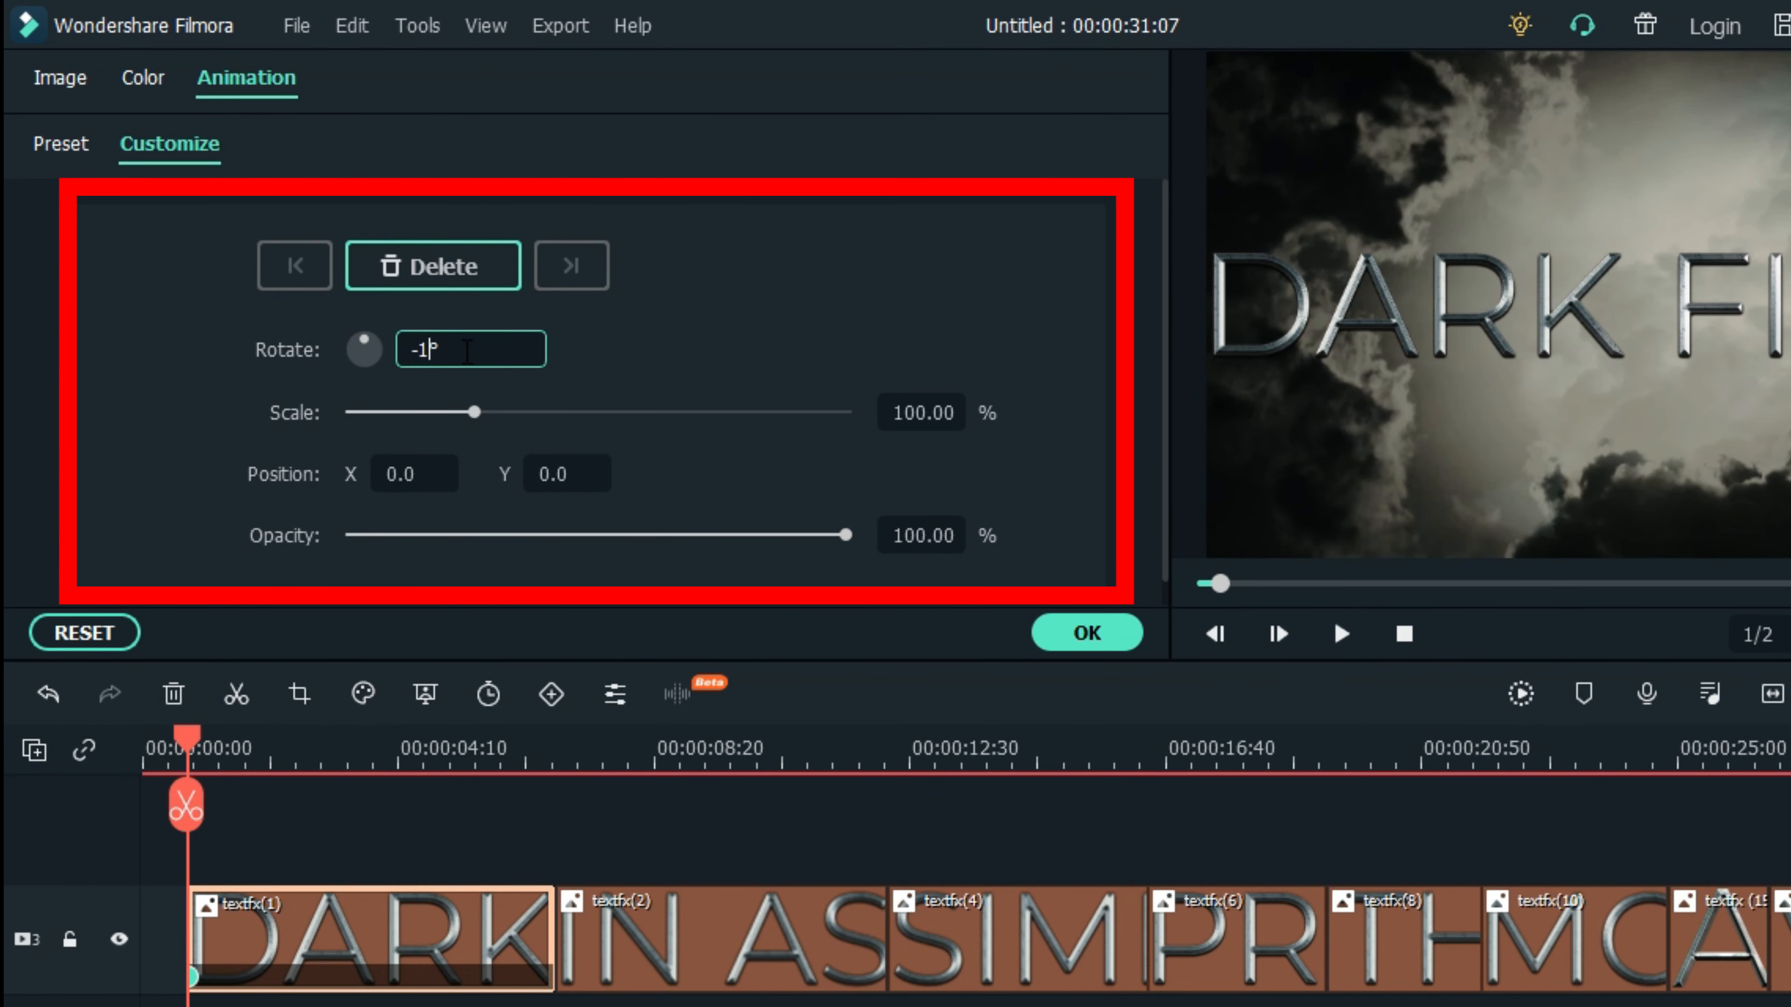
pyautogui.write('-15')
pyautogui.click(921, 411)
pyautogui.write('40')
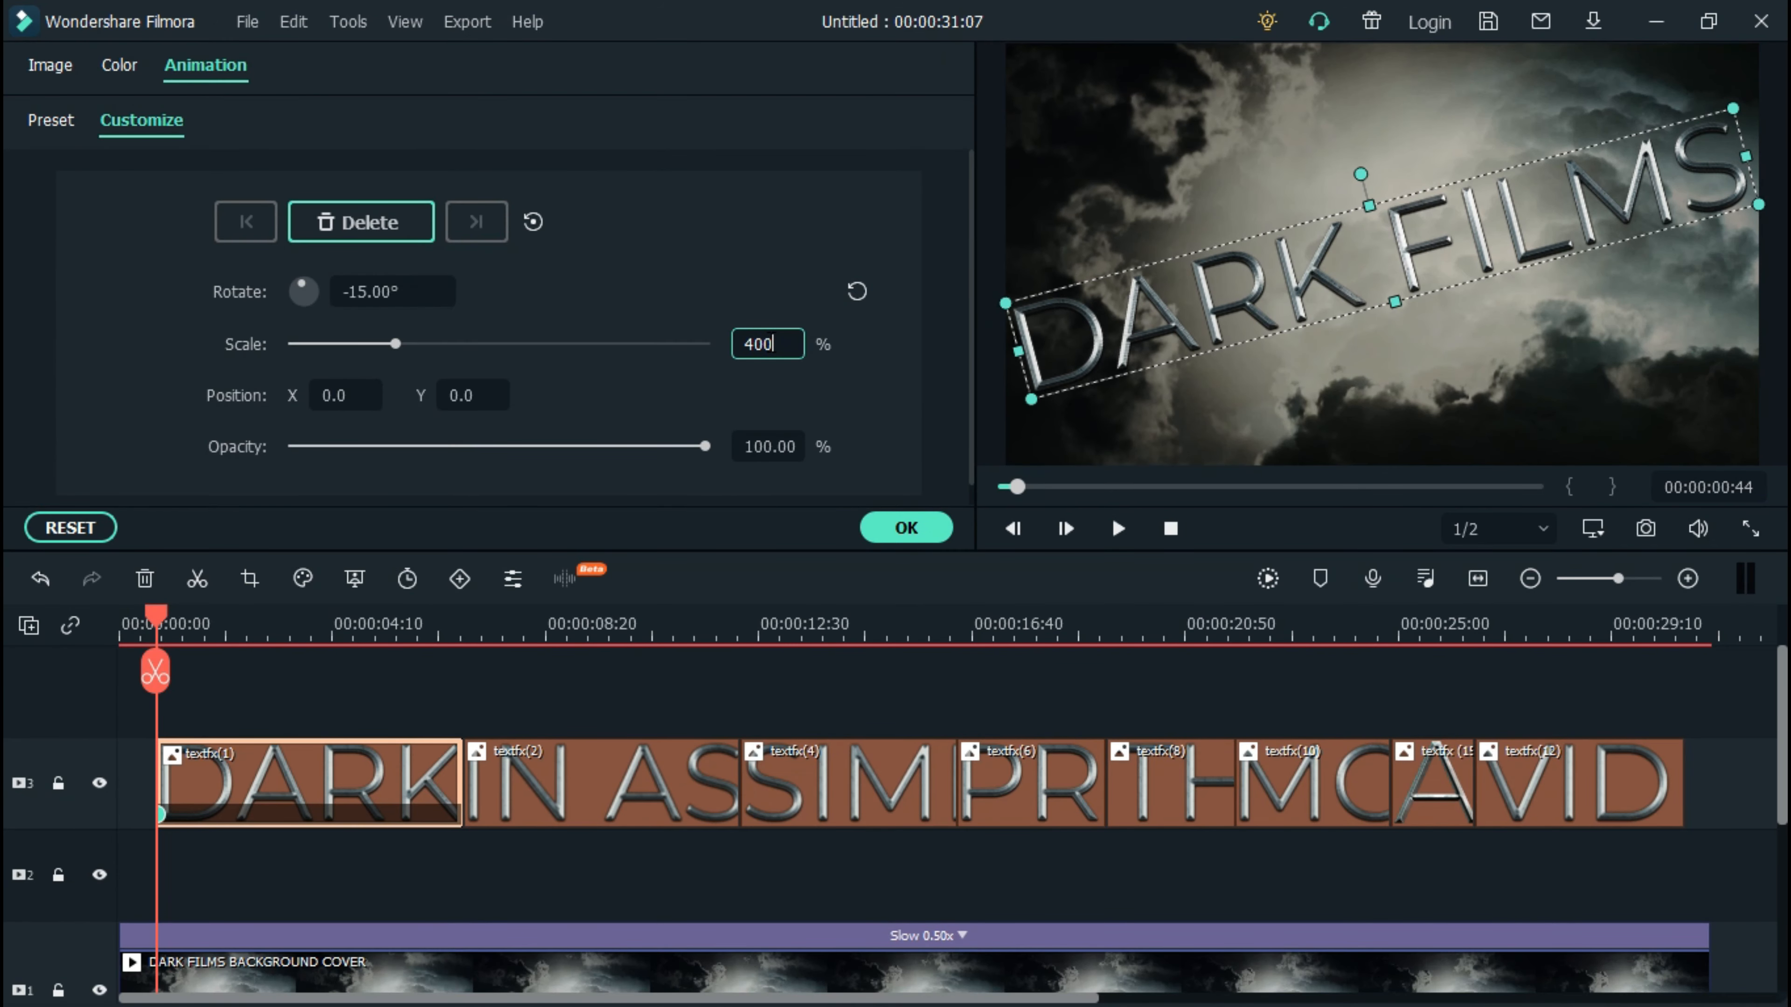
pyautogui.write('0')
pyautogui.click(474, 396)
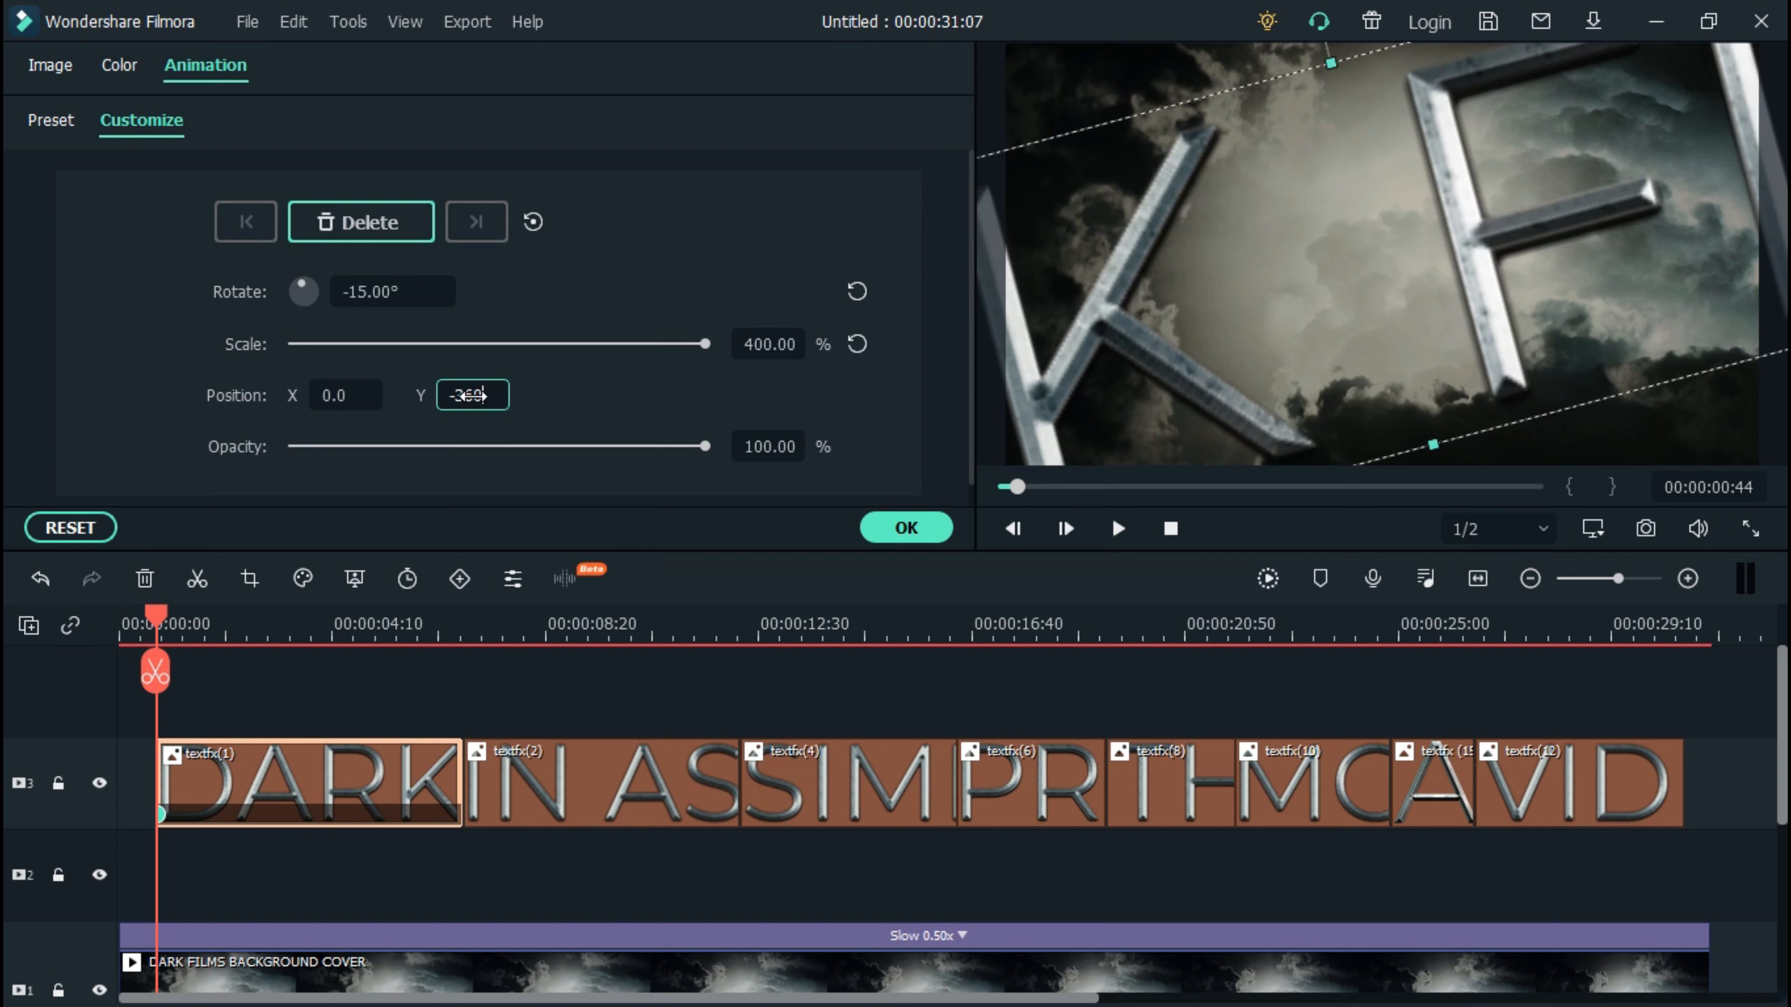
pyautogui.write('-360')
pyautogui.press('Return')
# Add a second DARK FILMS keyframe at 00:00:00:55 with rotation and Y position reset to 0 and scale 70%
pyautogui.press('Right')
pyautogui.press('Right')
pyautogui.press('Right')
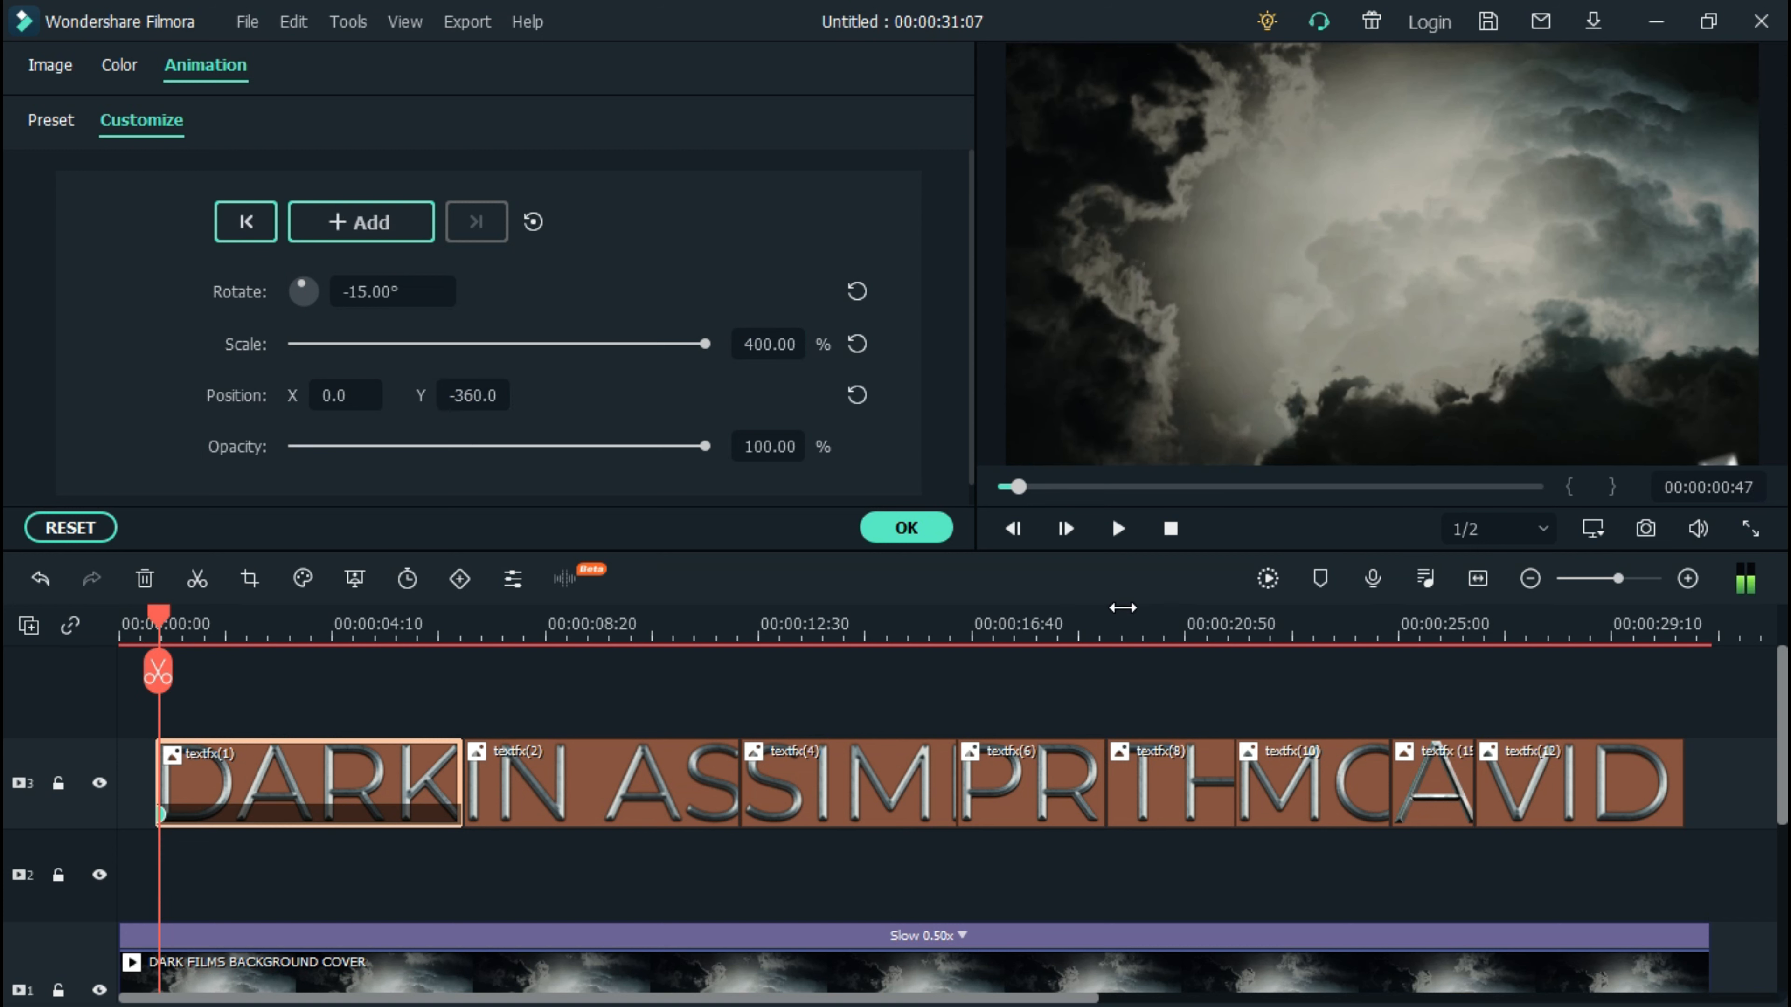
pyautogui.press('Right')
pyautogui.press('Right')
pyautogui.press('Right')
pyautogui.press('Right')
pyautogui.press('Right')
pyautogui.press('Right')
pyautogui.press('Right')
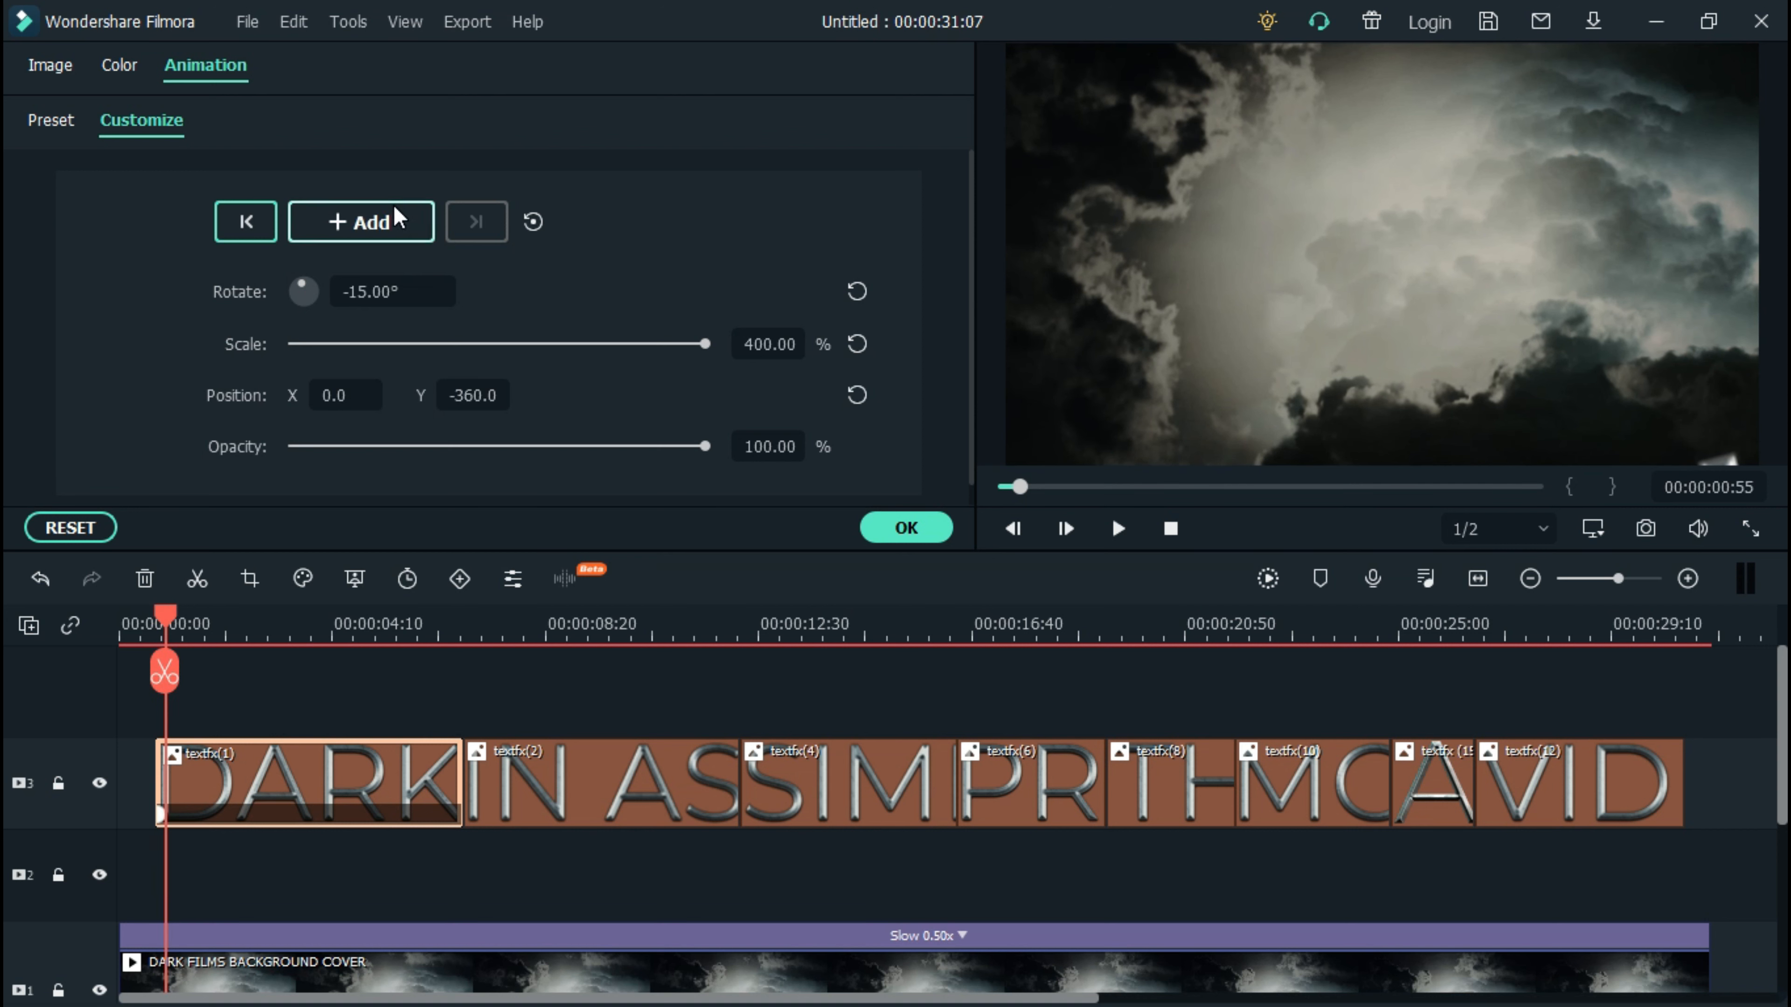
pyautogui.click(398, 219)
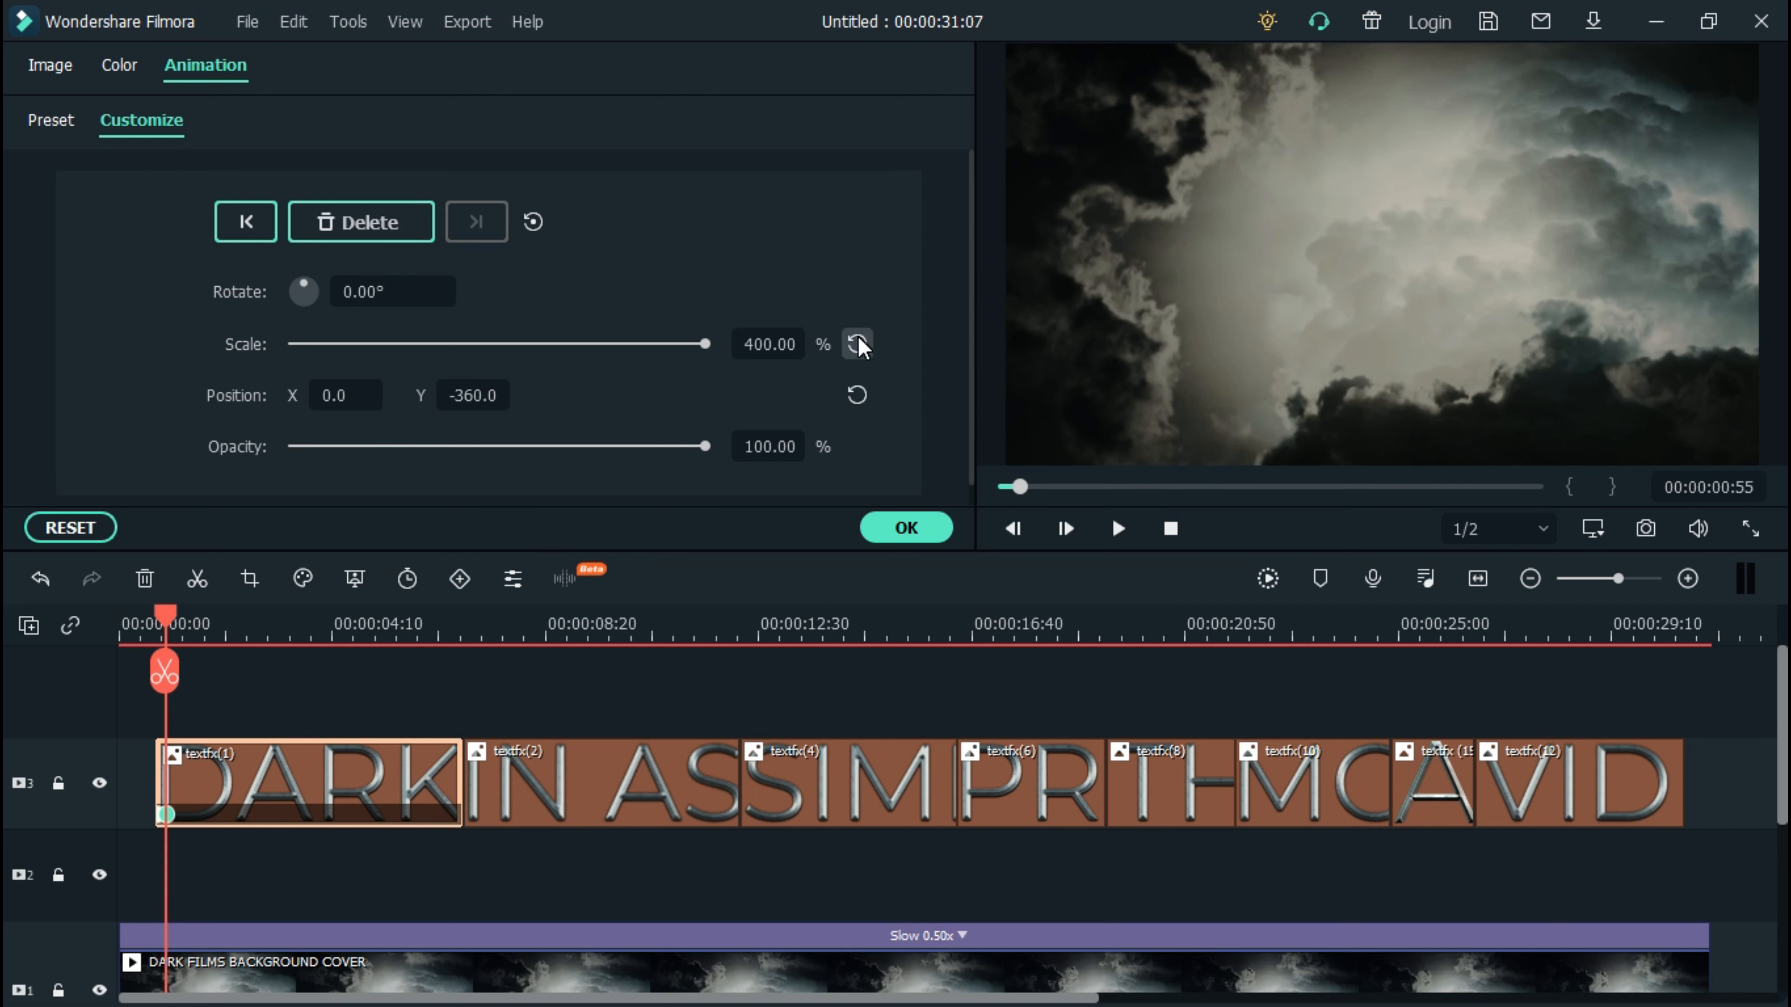
pyautogui.click(781, 344)
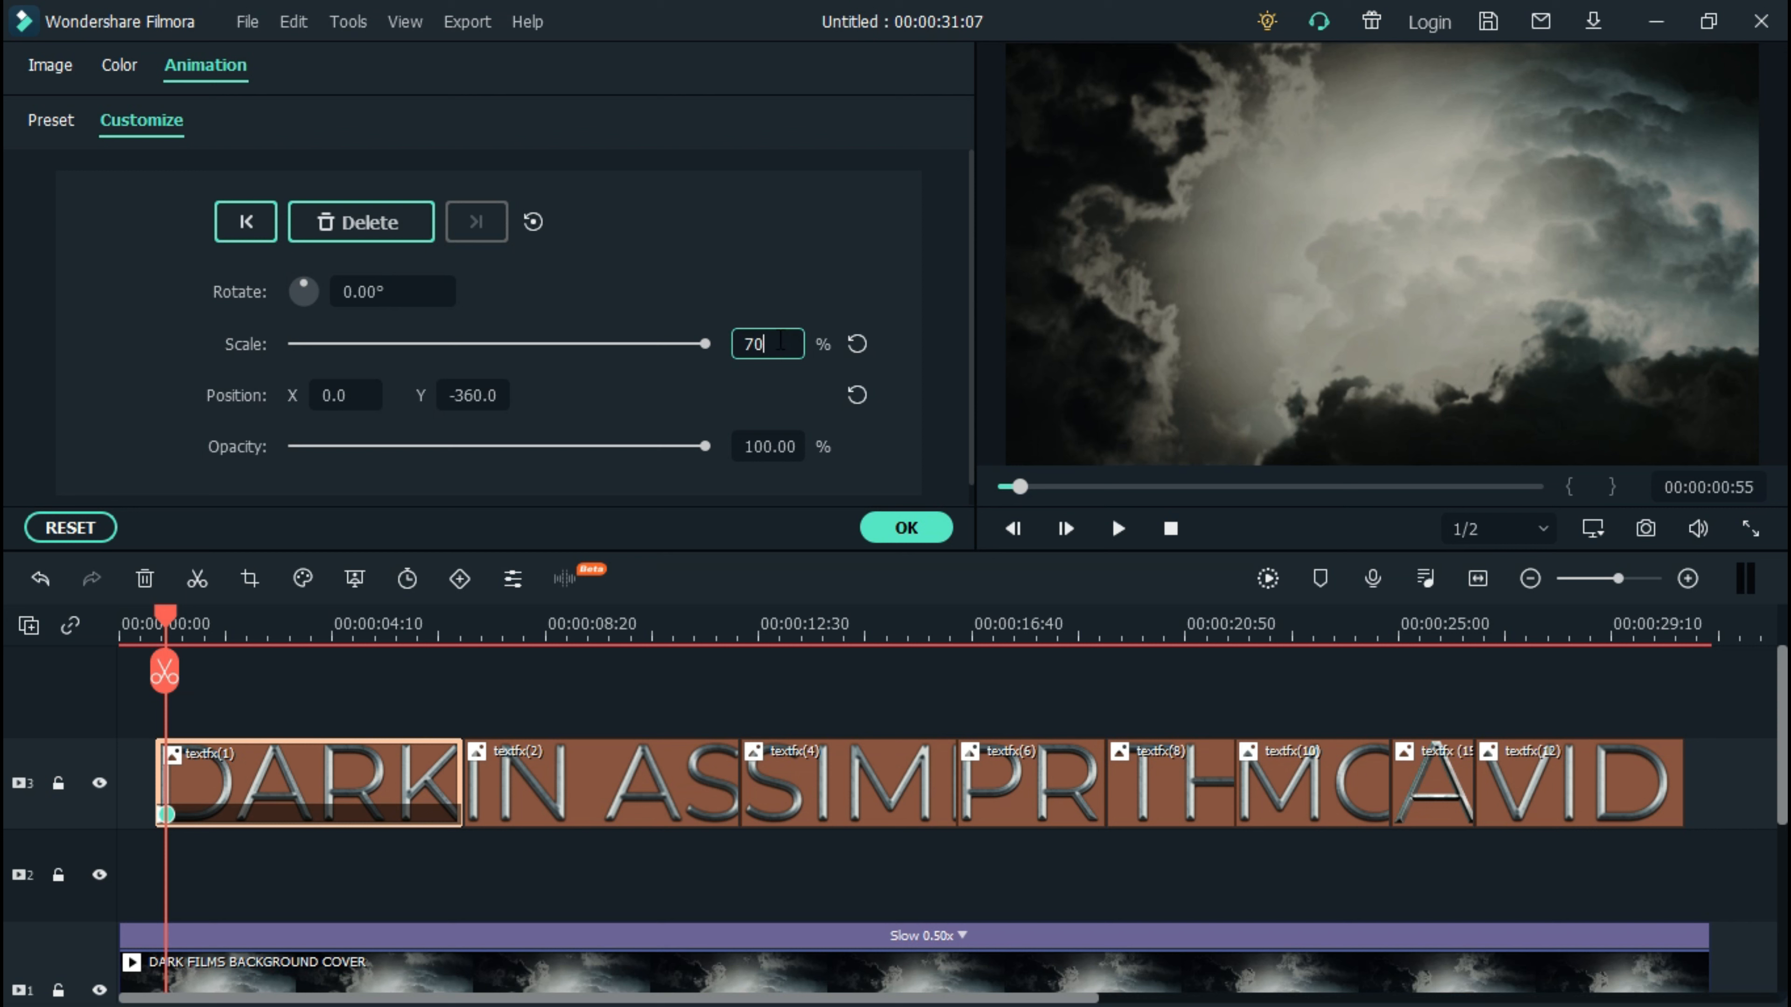
pyautogui.click(856, 395)
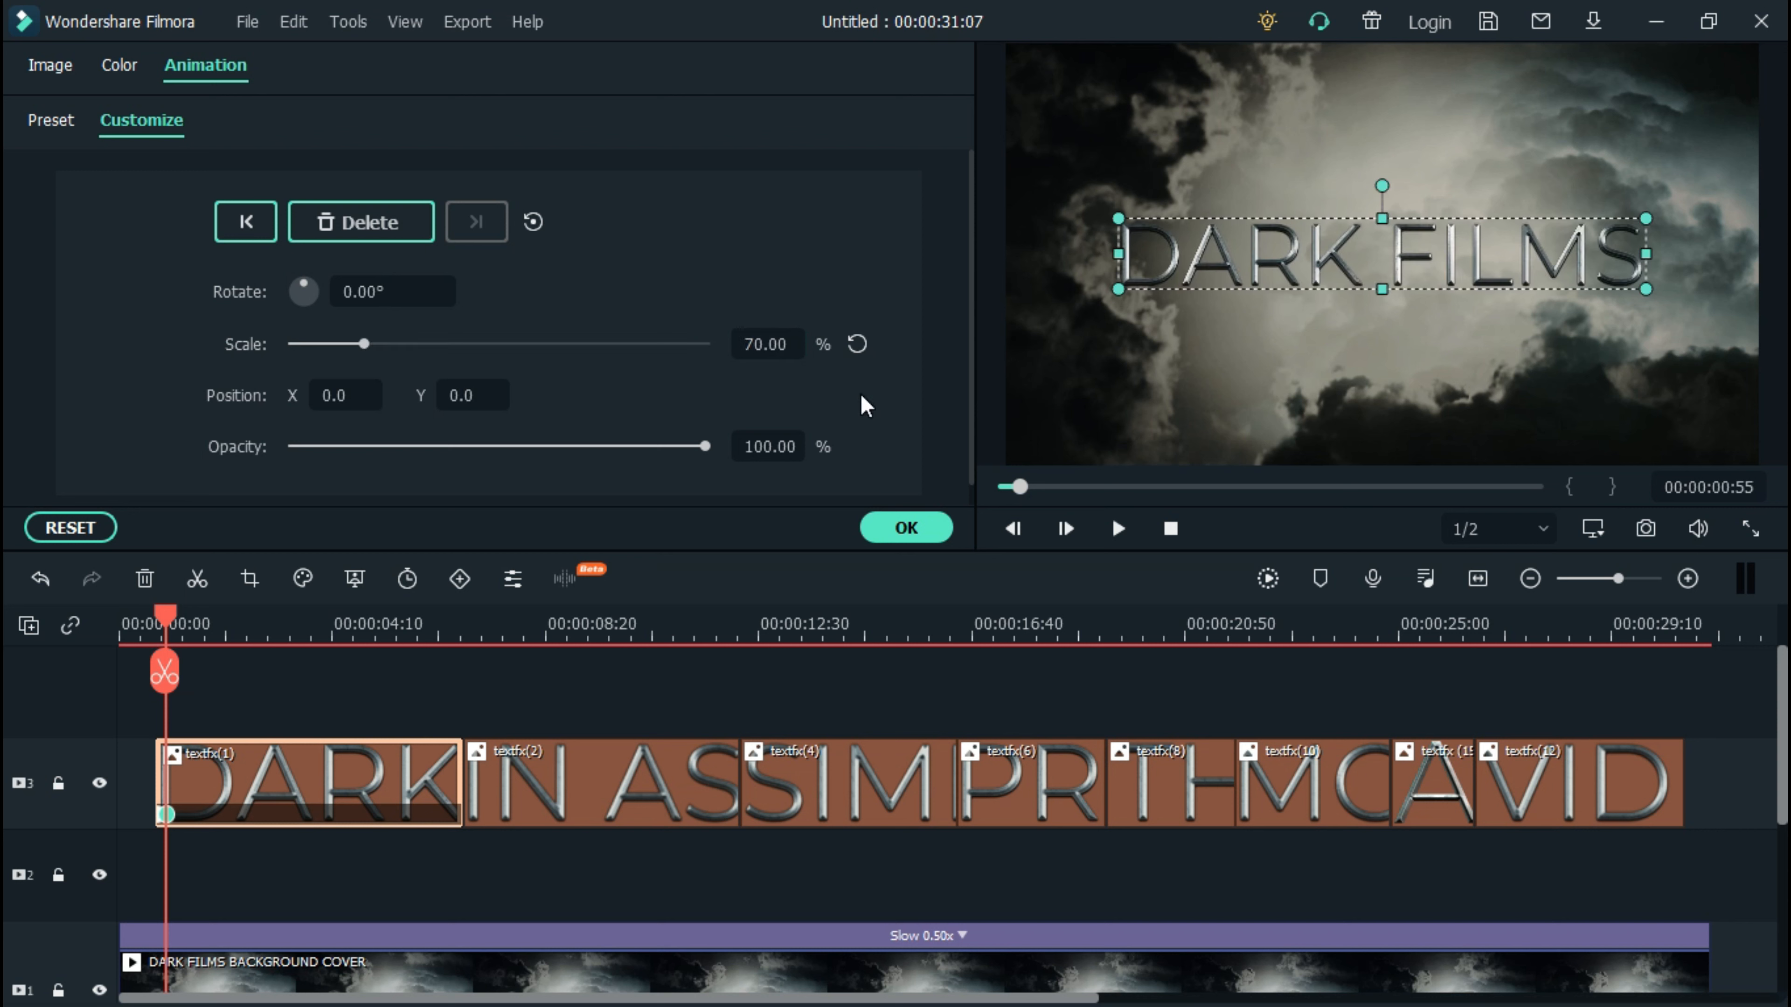
# Add a closing keyframe at the end of the DARK FILMS clip, at 00:00:06:41, with scale 50%
pyautogui.moveTo(173, 632); pyautogui.dragTo(460, 632)
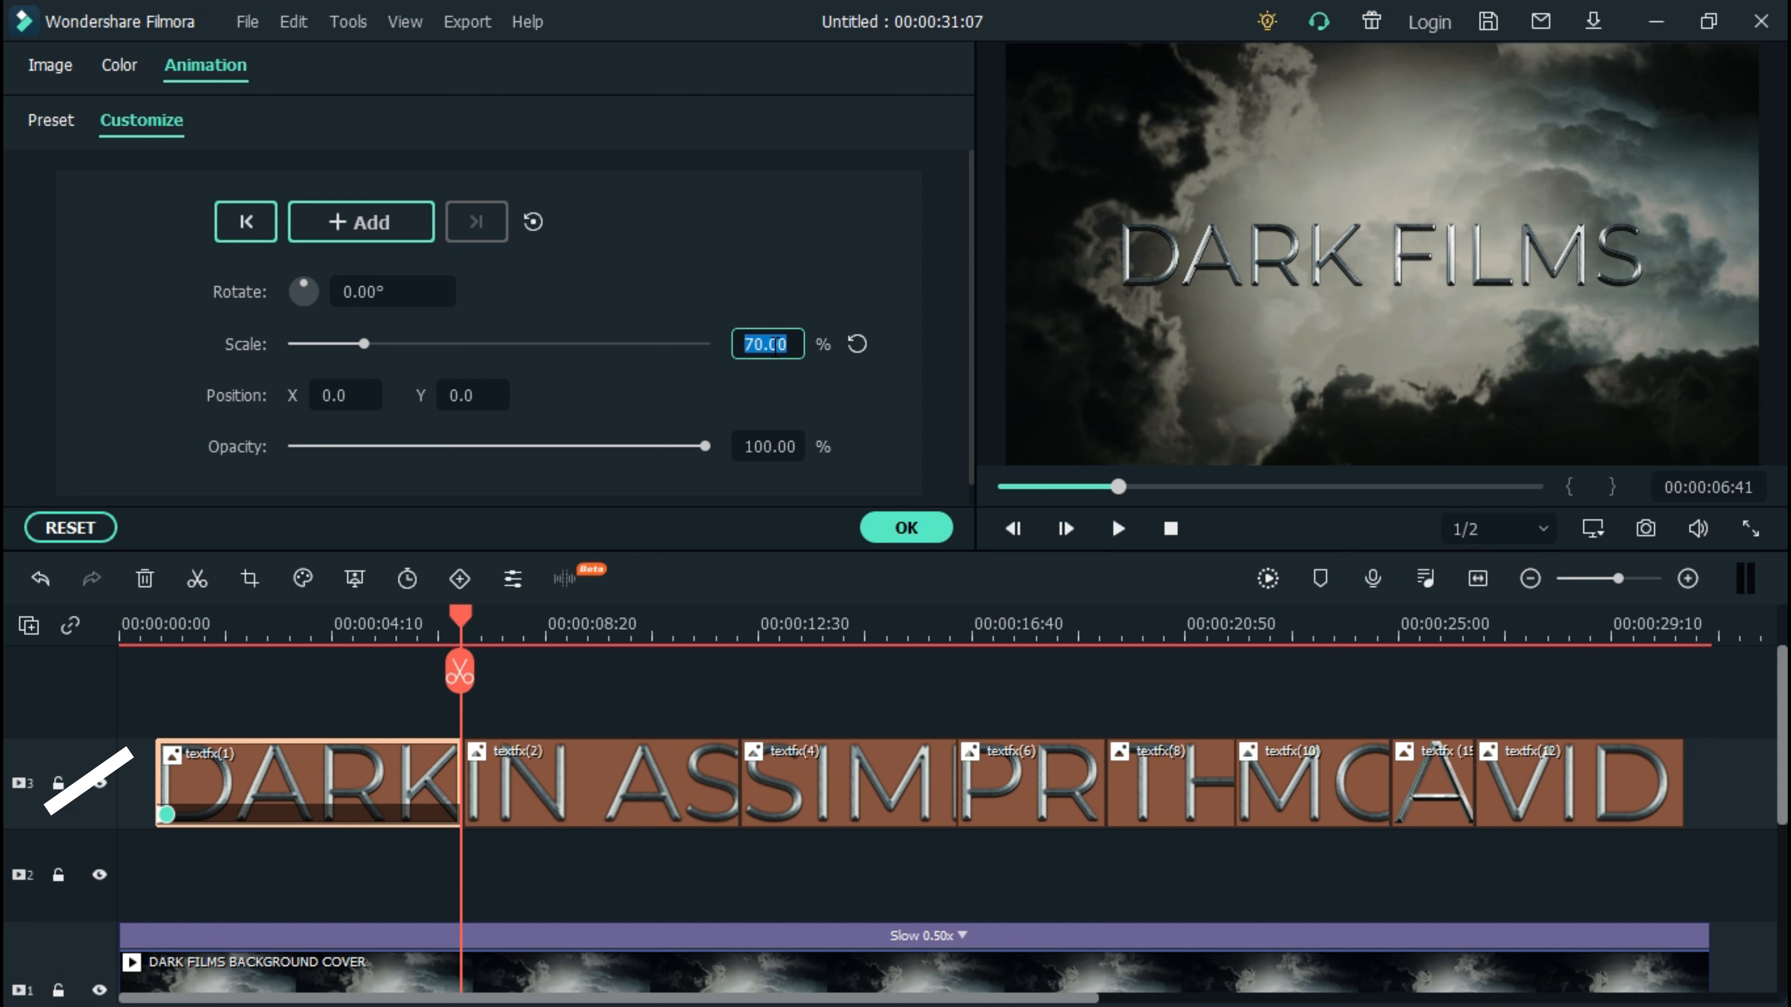
pyautogui.write('50')
pyautogui.press('Return')
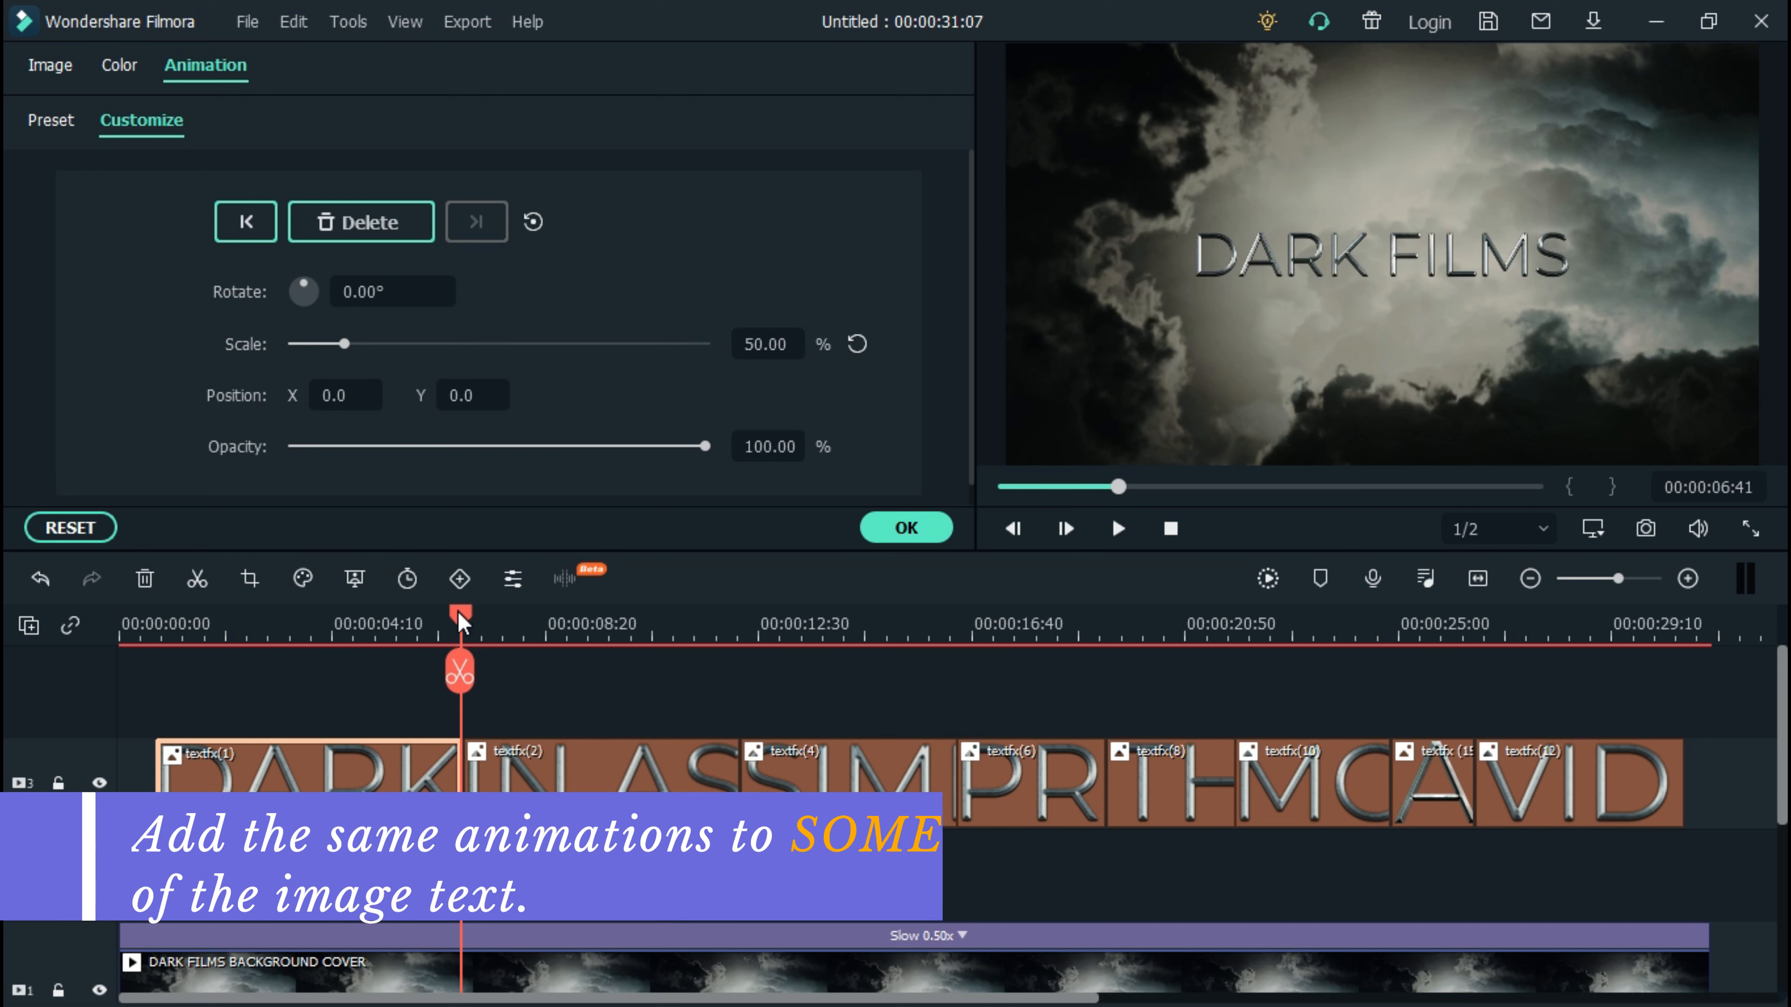
# Add an opening keyframe to textfx(2) at 00:00:06:46 with rotation -15°, scale 400% and Y position -360
pyautogui.moveTo(461, 620); pyautogui.dragTo(464, 621)
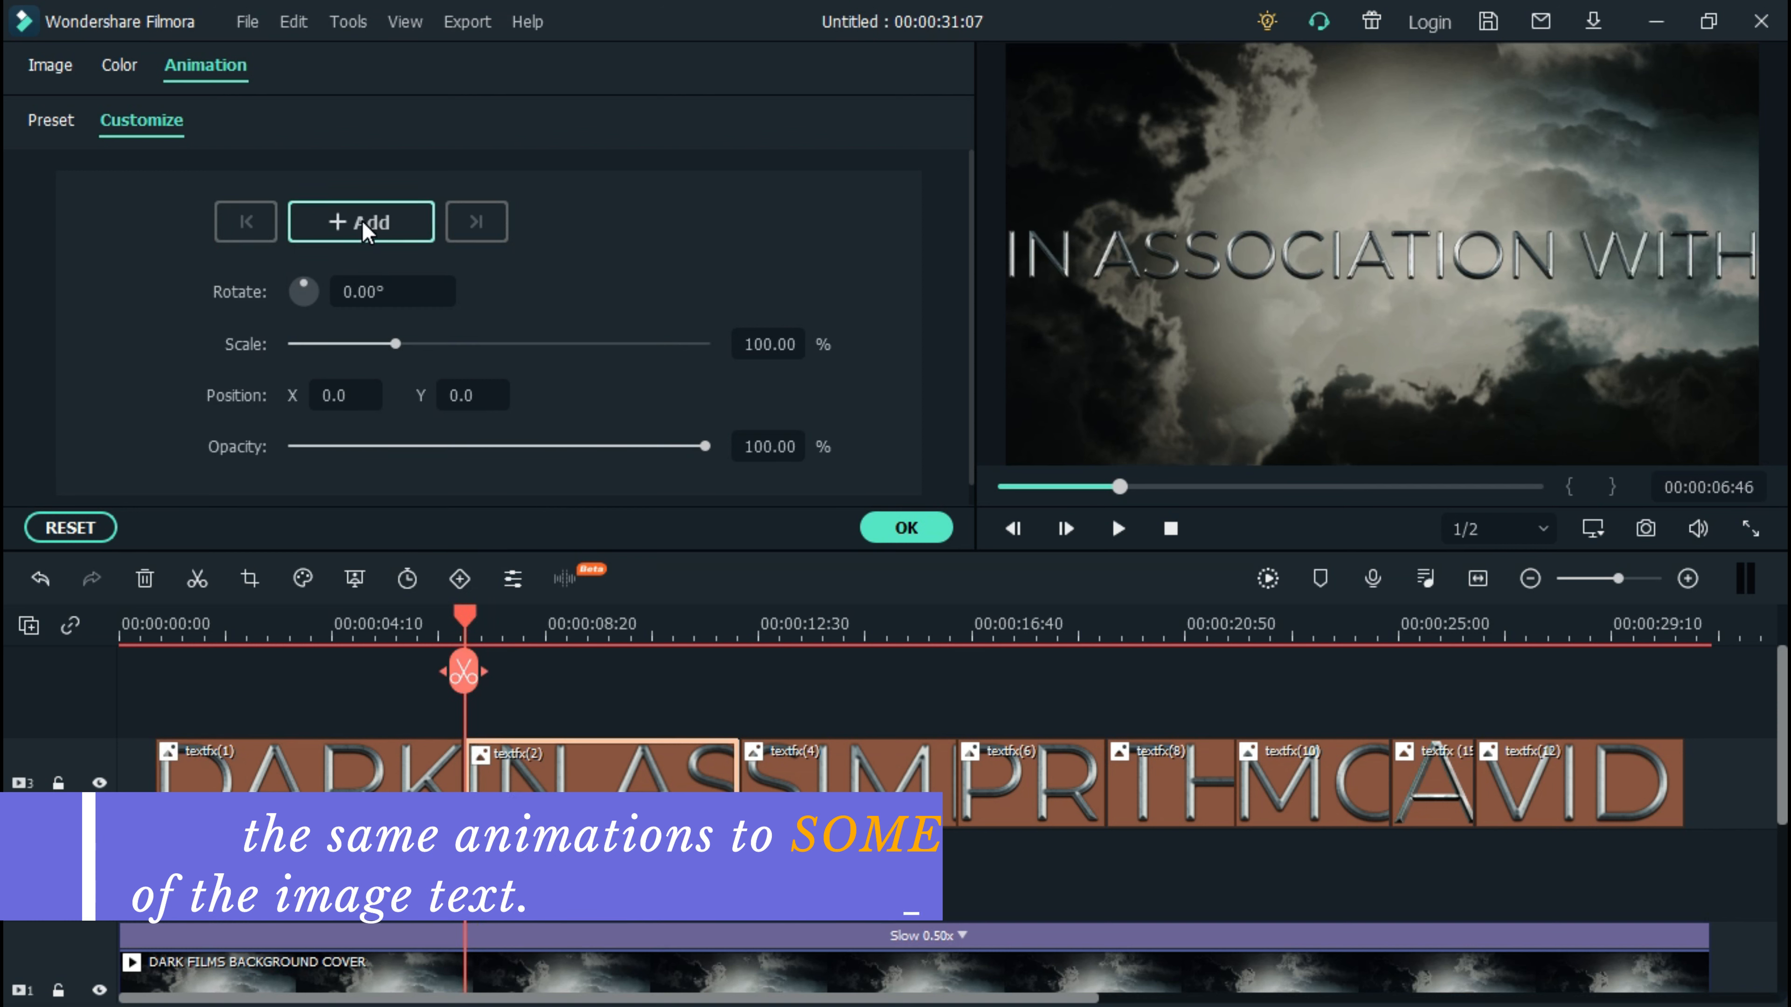
pyautogui.click(362, 223)
pyautogui.doubleClick(381, 290)
pyautogui.write('-15')
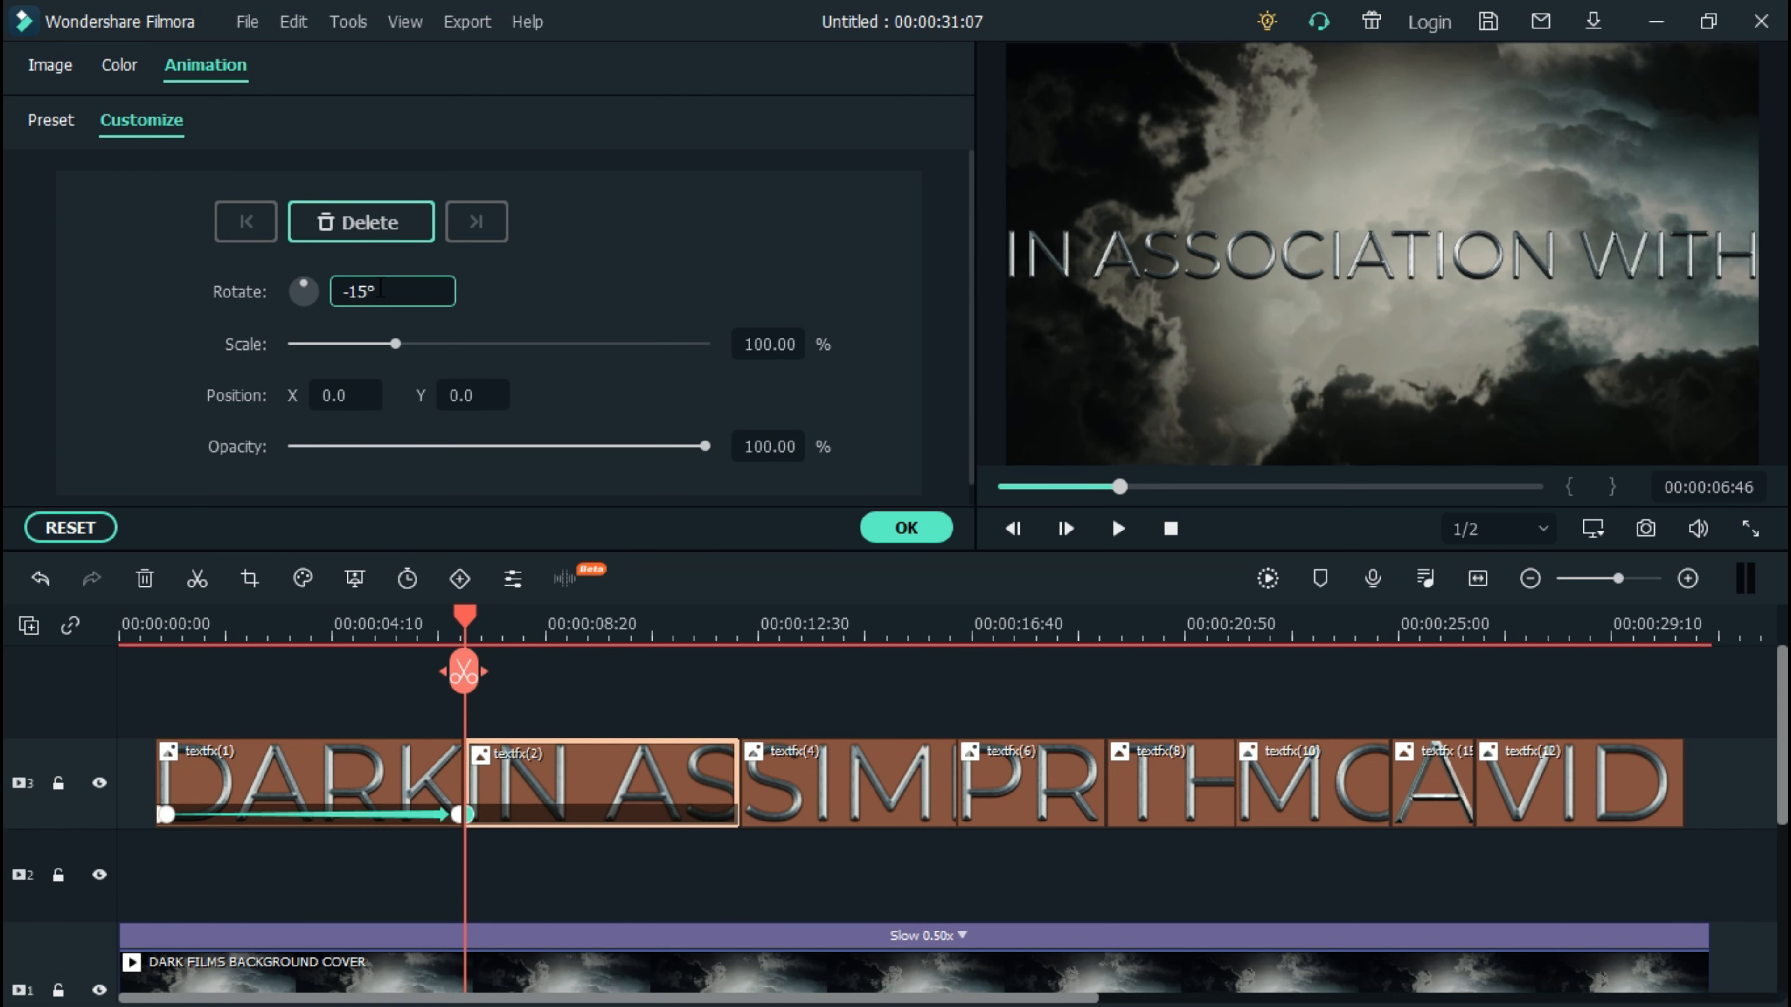
pyautogui.click(769, 343)
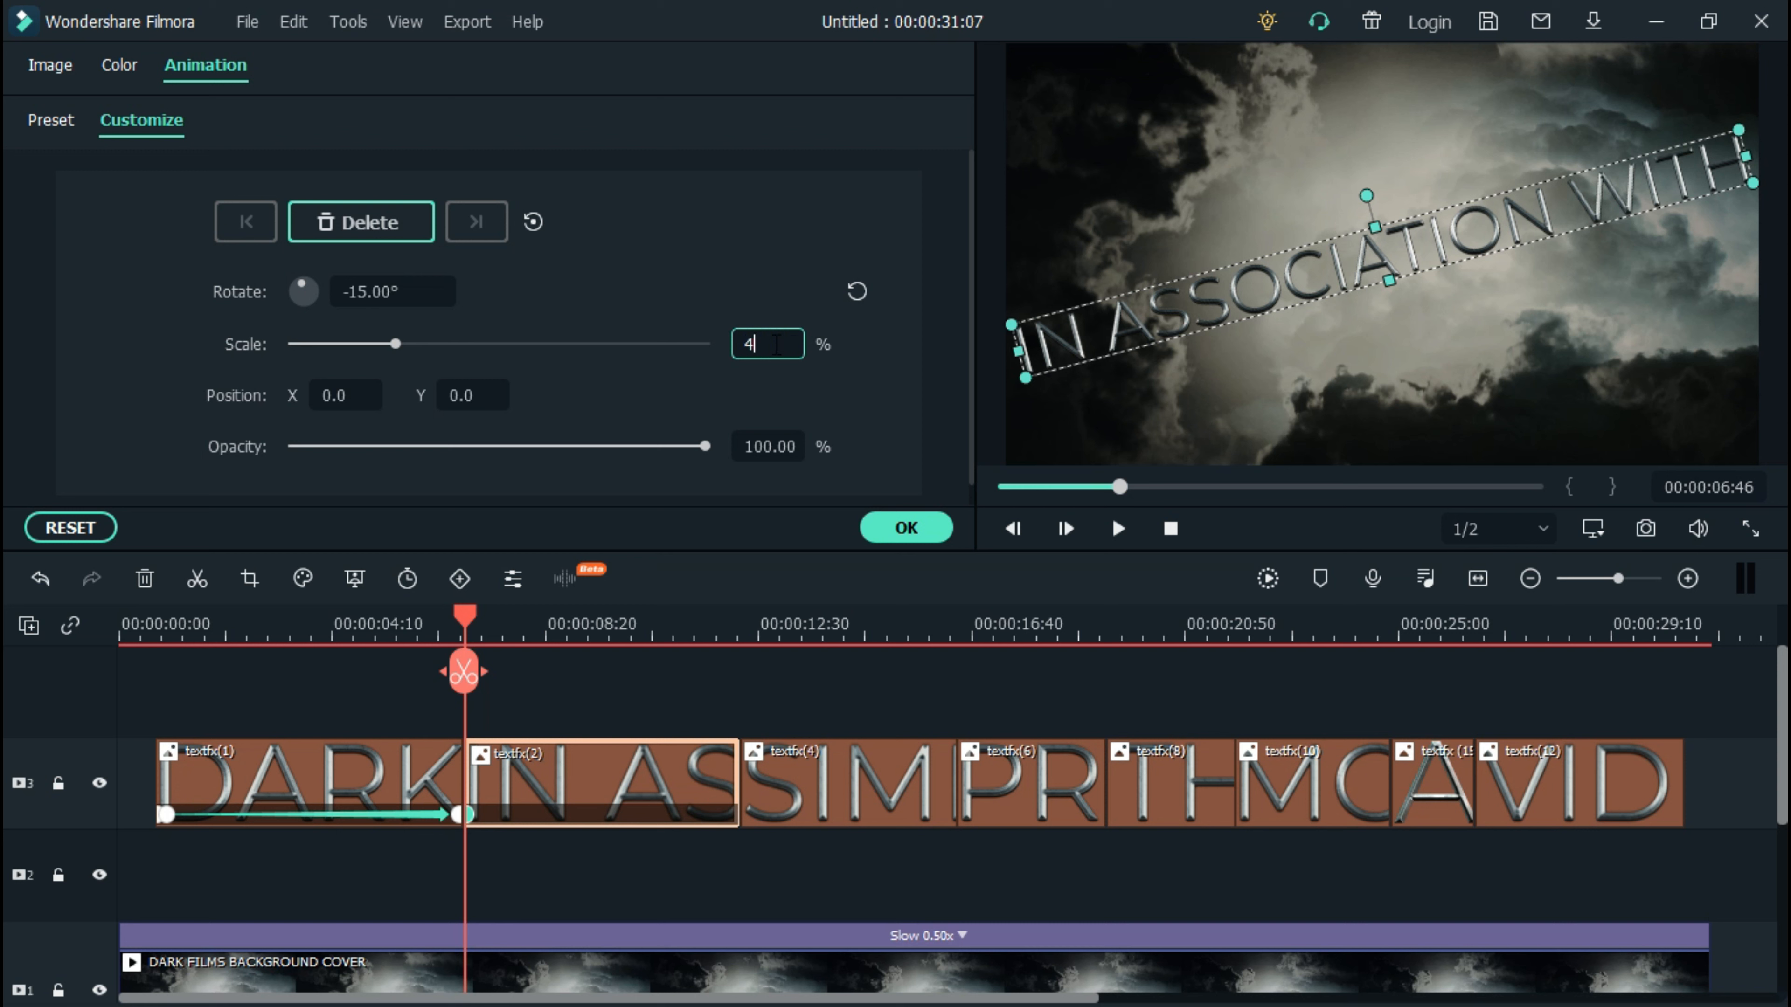
pyautogui.click(475, 394)
pyautogui.write('-')
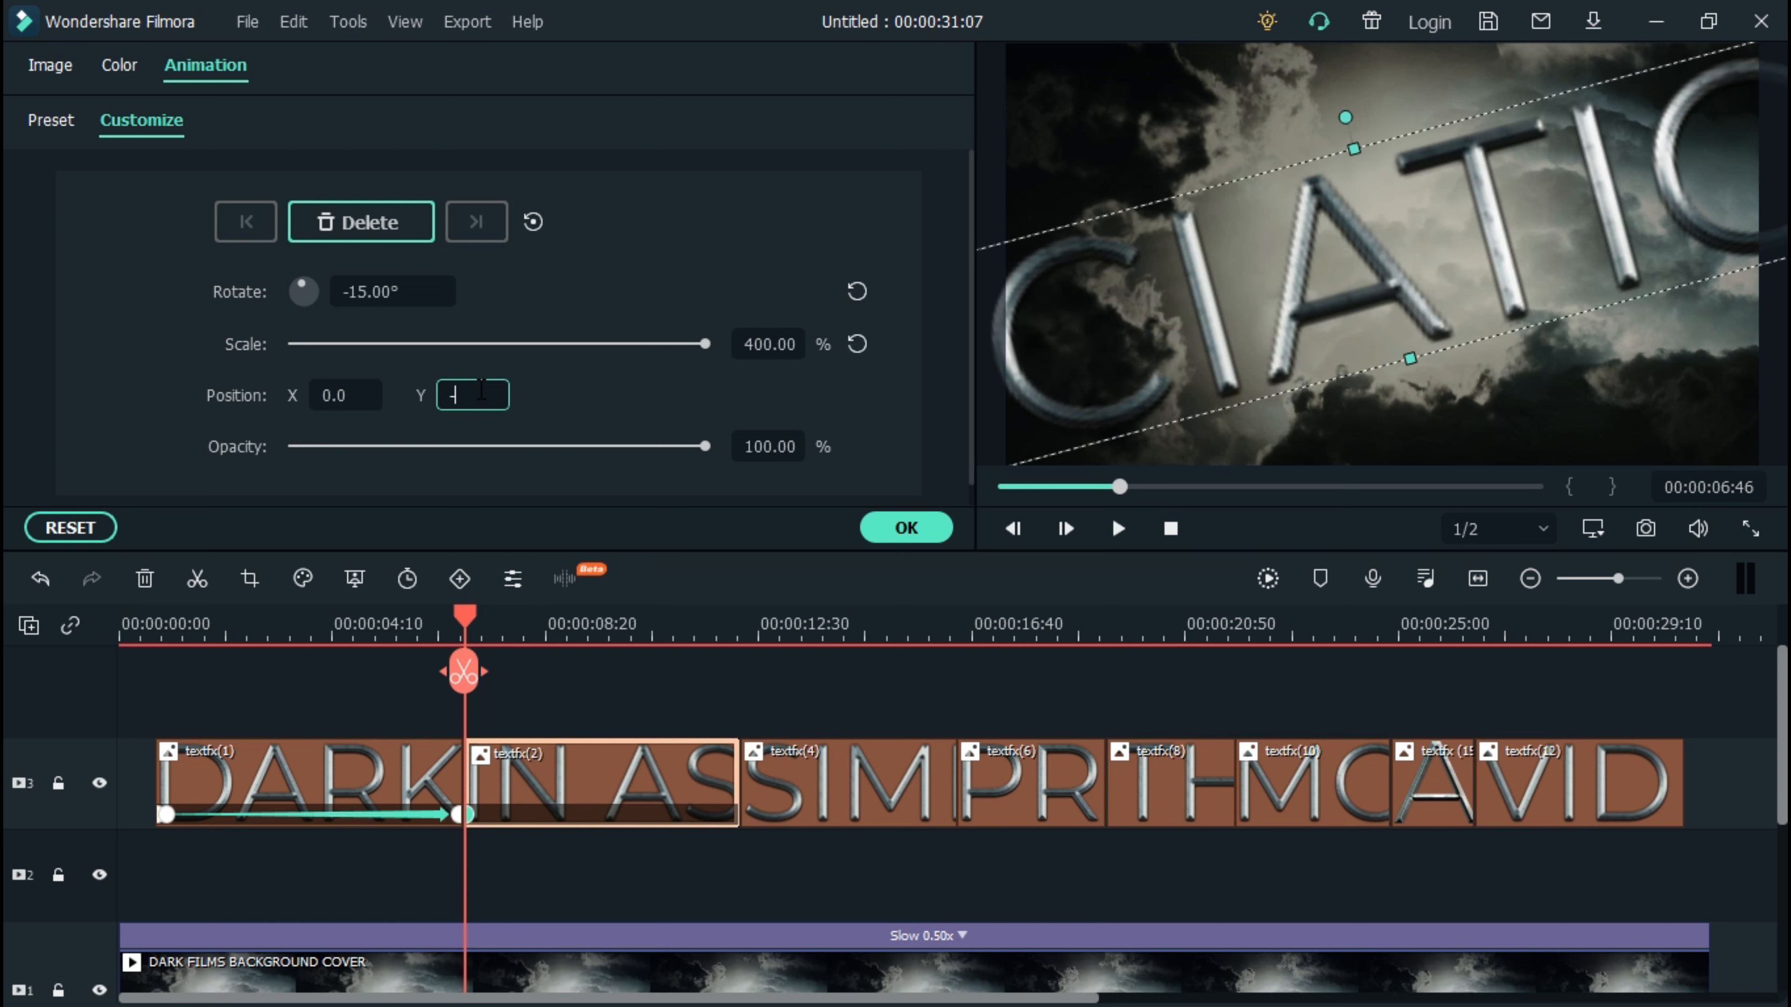
pyautogui.write('360')
pyautogui.press('Return')
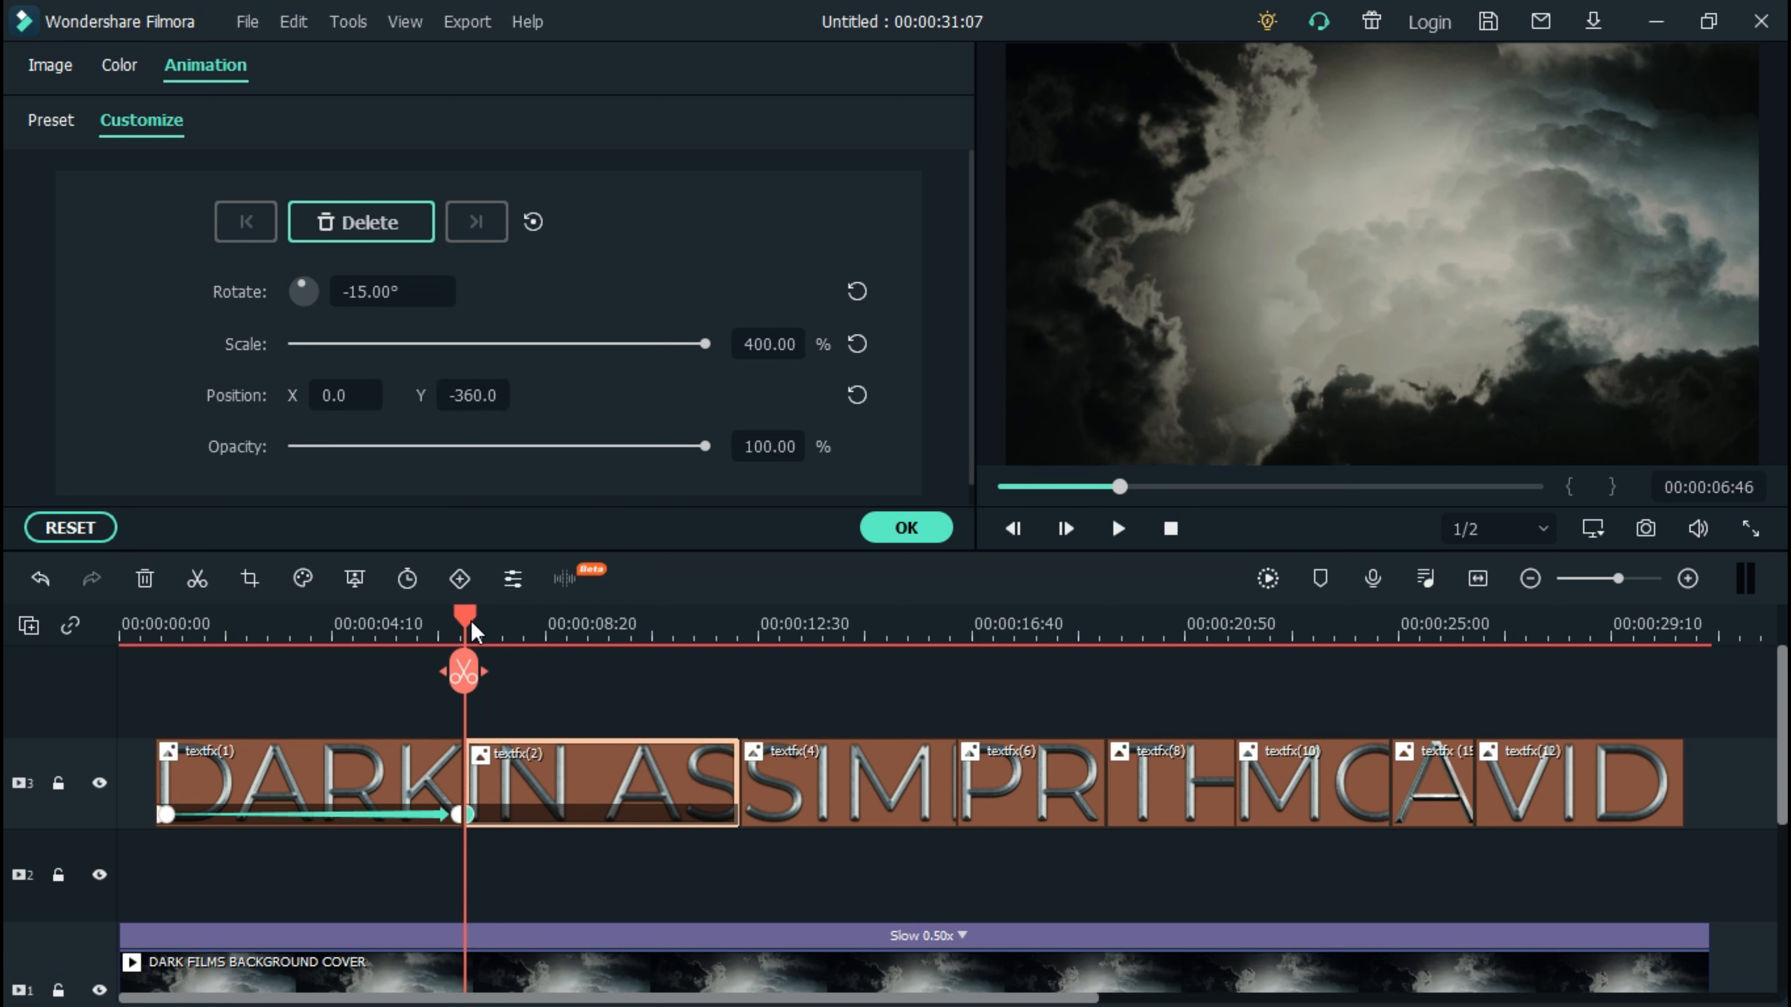
# Add a second textfx(2) keyframe at 00:00:06:56 with rotation and Y position reset to 0 and scale 70%
pyautogui.click(468, 621)
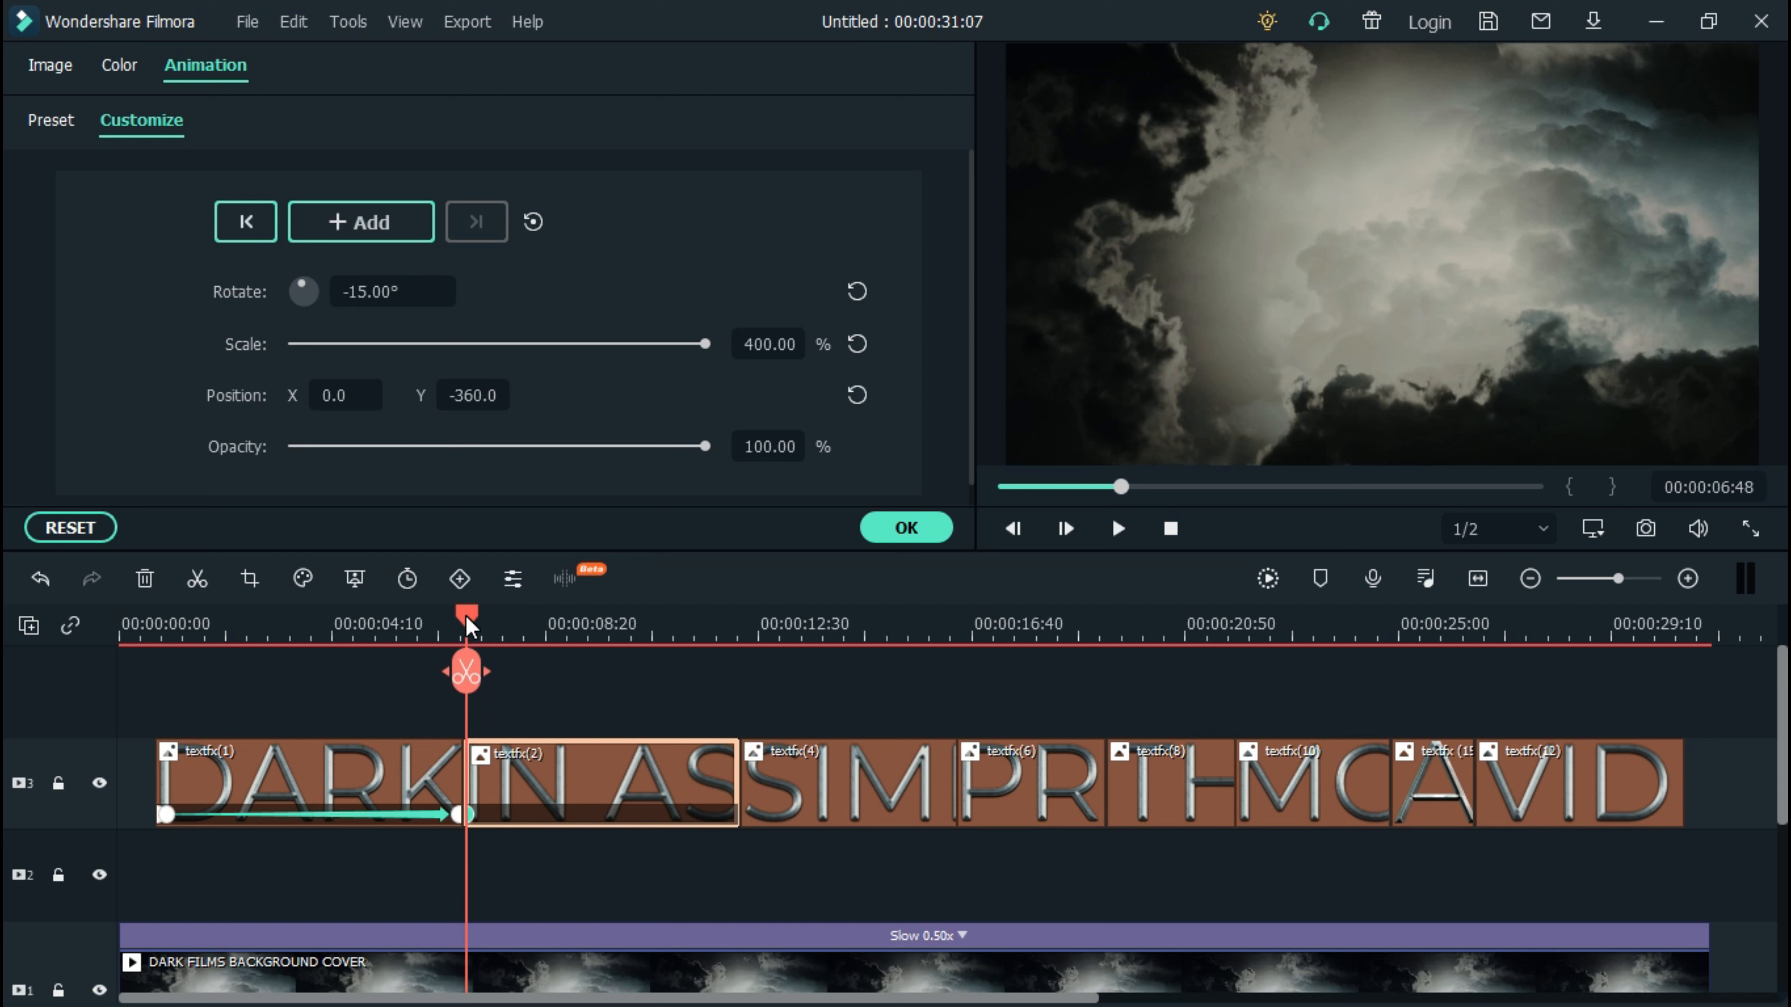
pyautogui.press('Right')
pyautogui.press('Right')
pyautogui.press('Right')
pyautogui.press('Right')
pyautogui.press('Right')
pyautogui.press('Right')
pyautogui.press('Right')
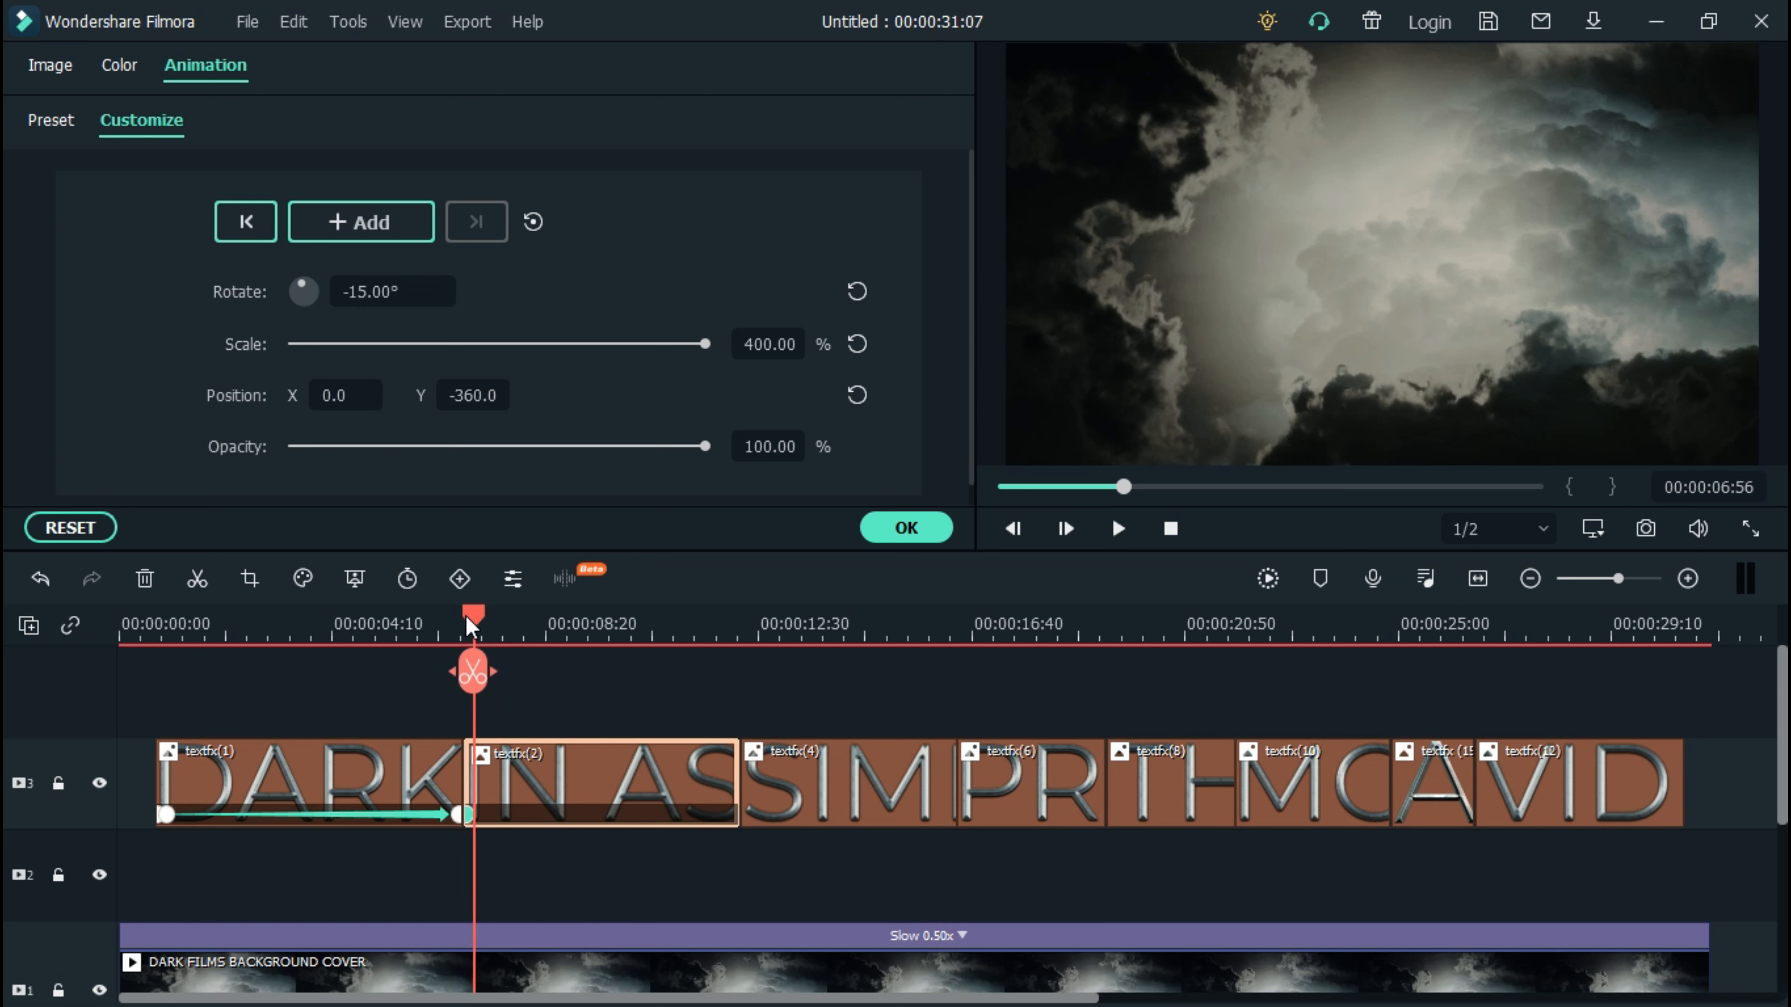
pyautogui.click(423, 232)
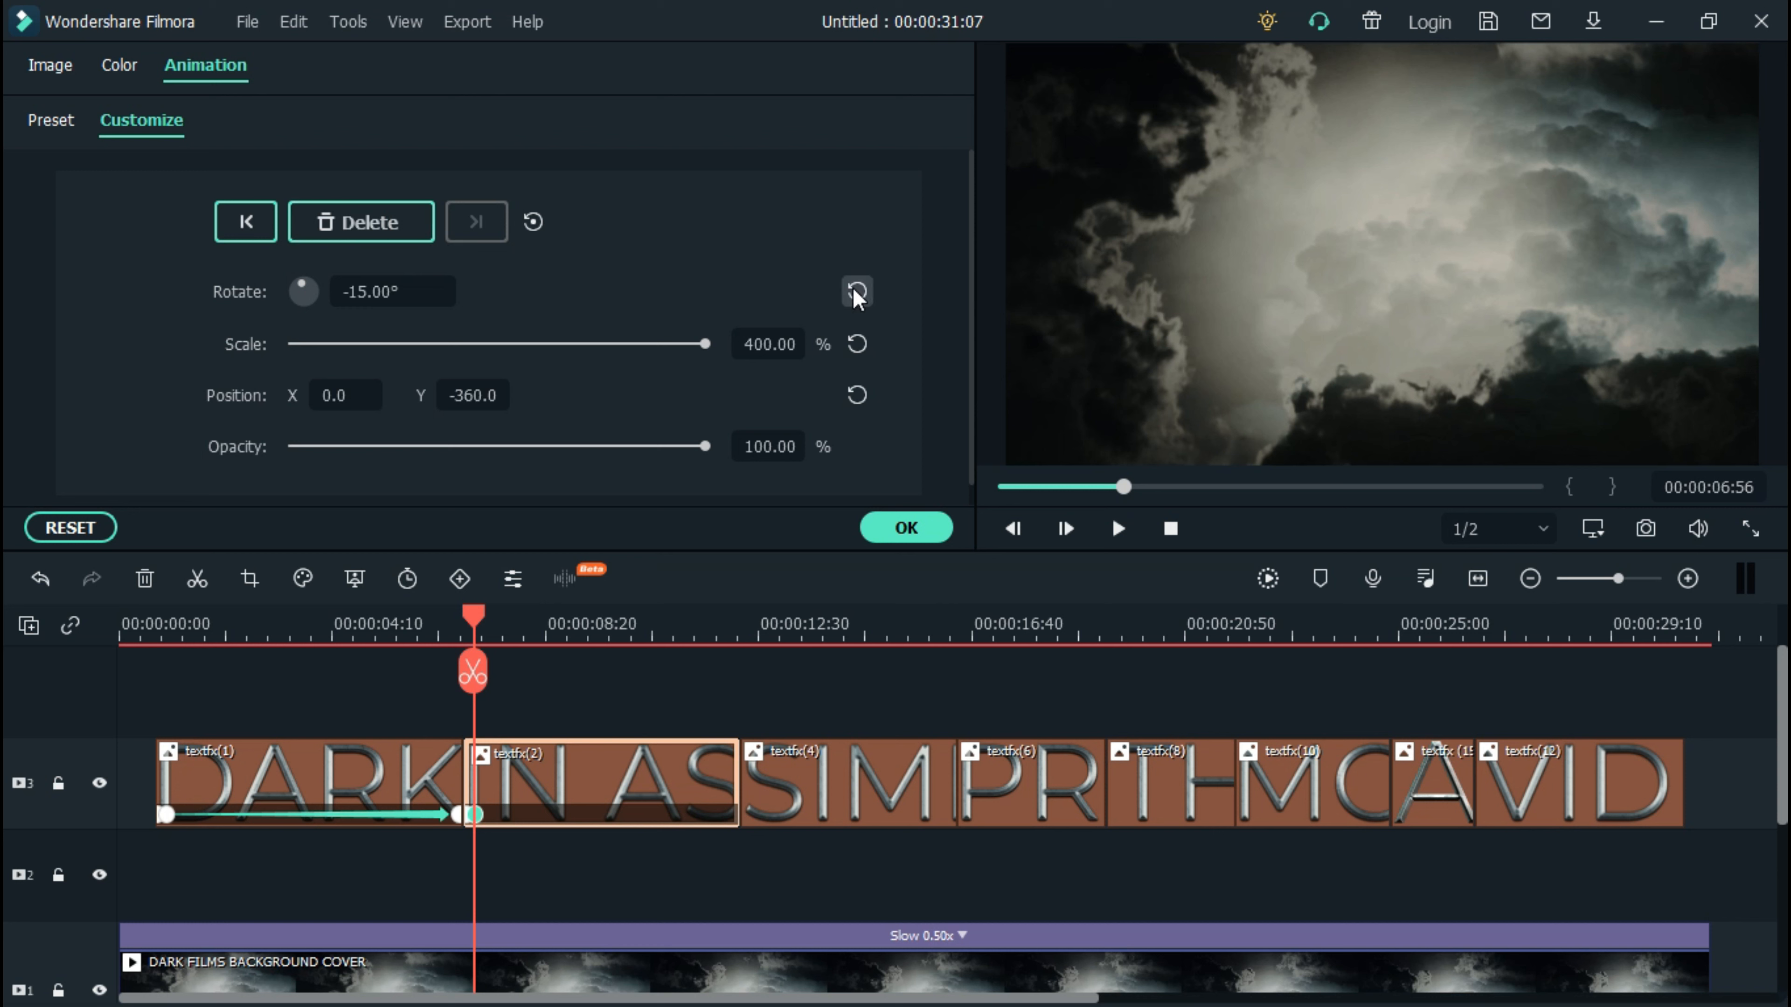
pyautogui.click(857, 291)
pyautogui.click(857, 395)
pyautogui.click(782, 344)
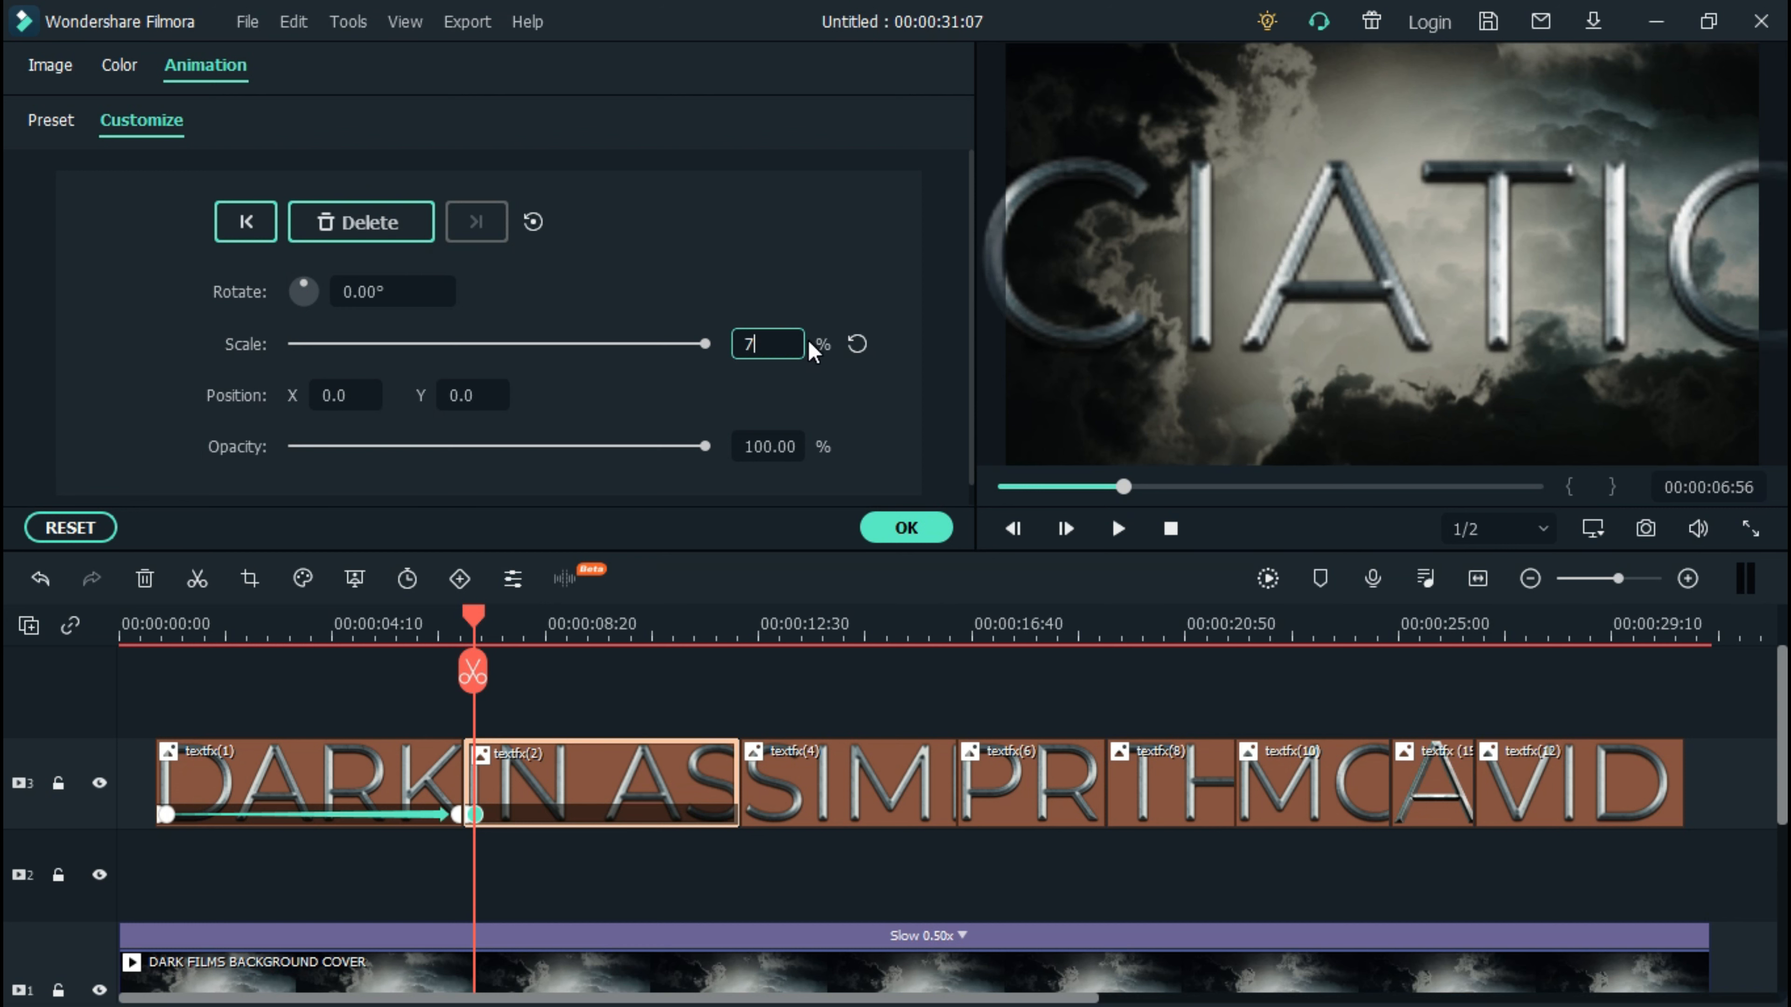
pyautogui.write('70')
pyautogui.press('Return')
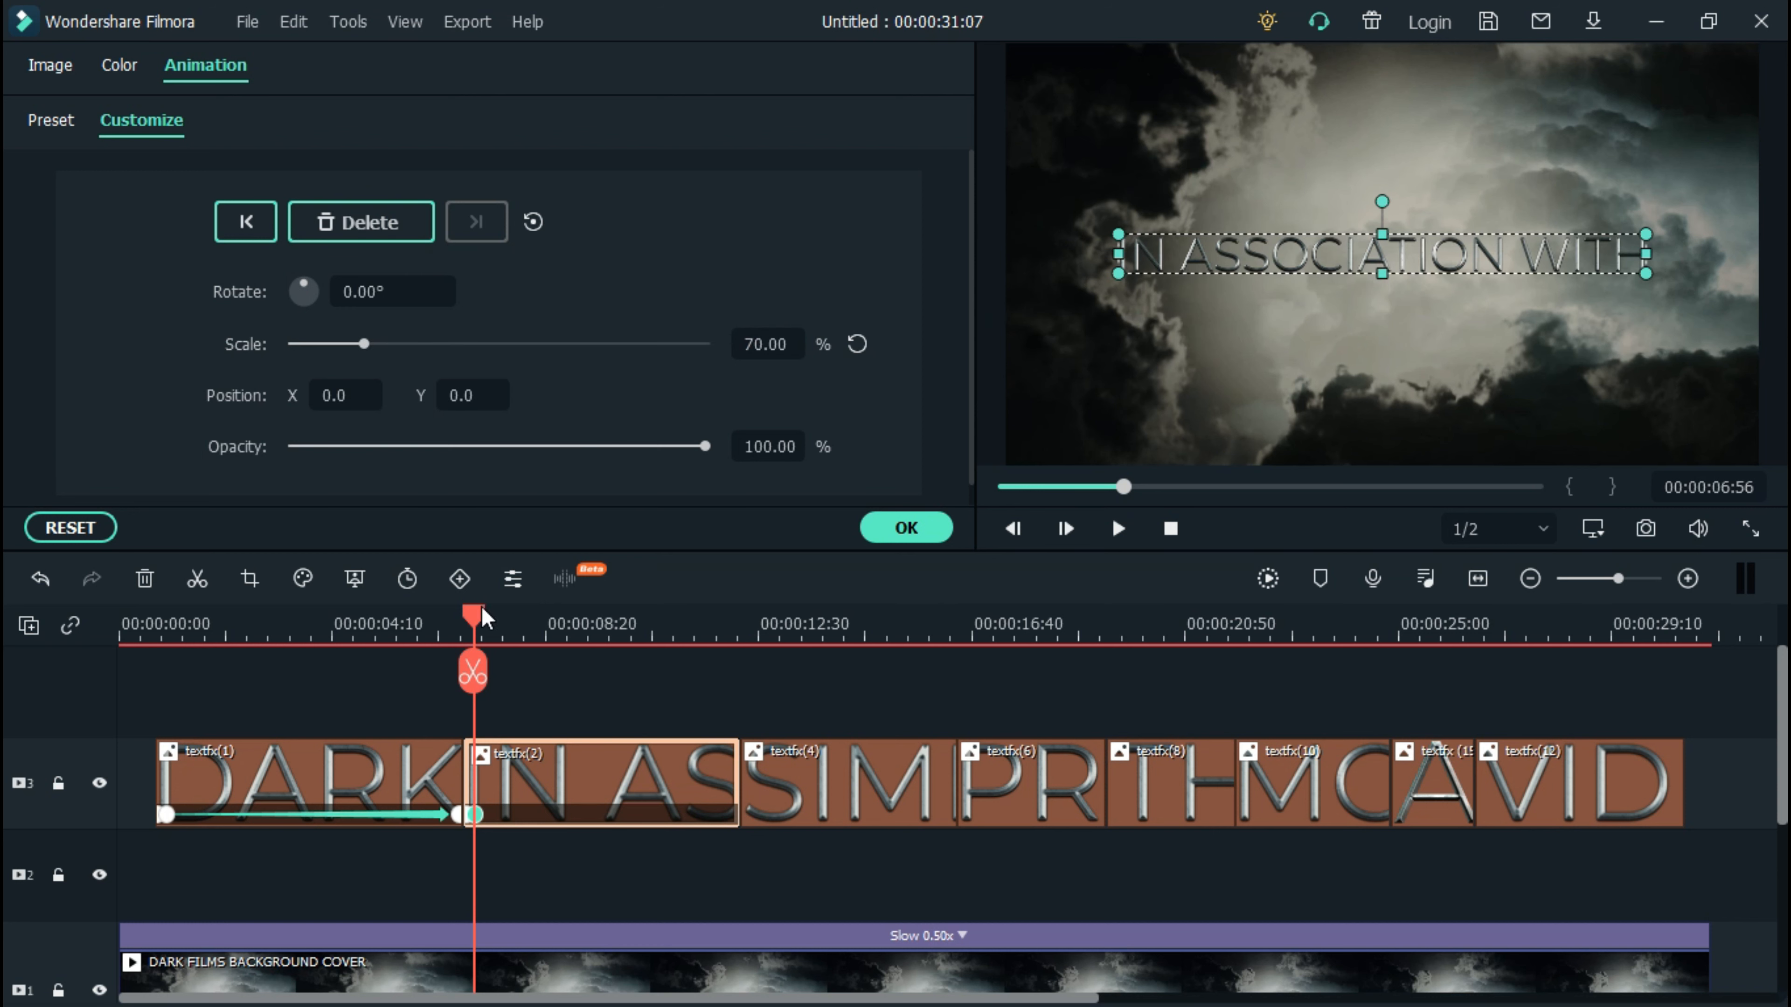
# Add a closing keyframe at the end of textfx(2), at 00:00:12:05, with scale 65%
pyautogui.moveTo(473, 618); pyautogui.dragTo(740, 639)
pyautogui.click(399, 228)
pyautogui.click(785, 344)
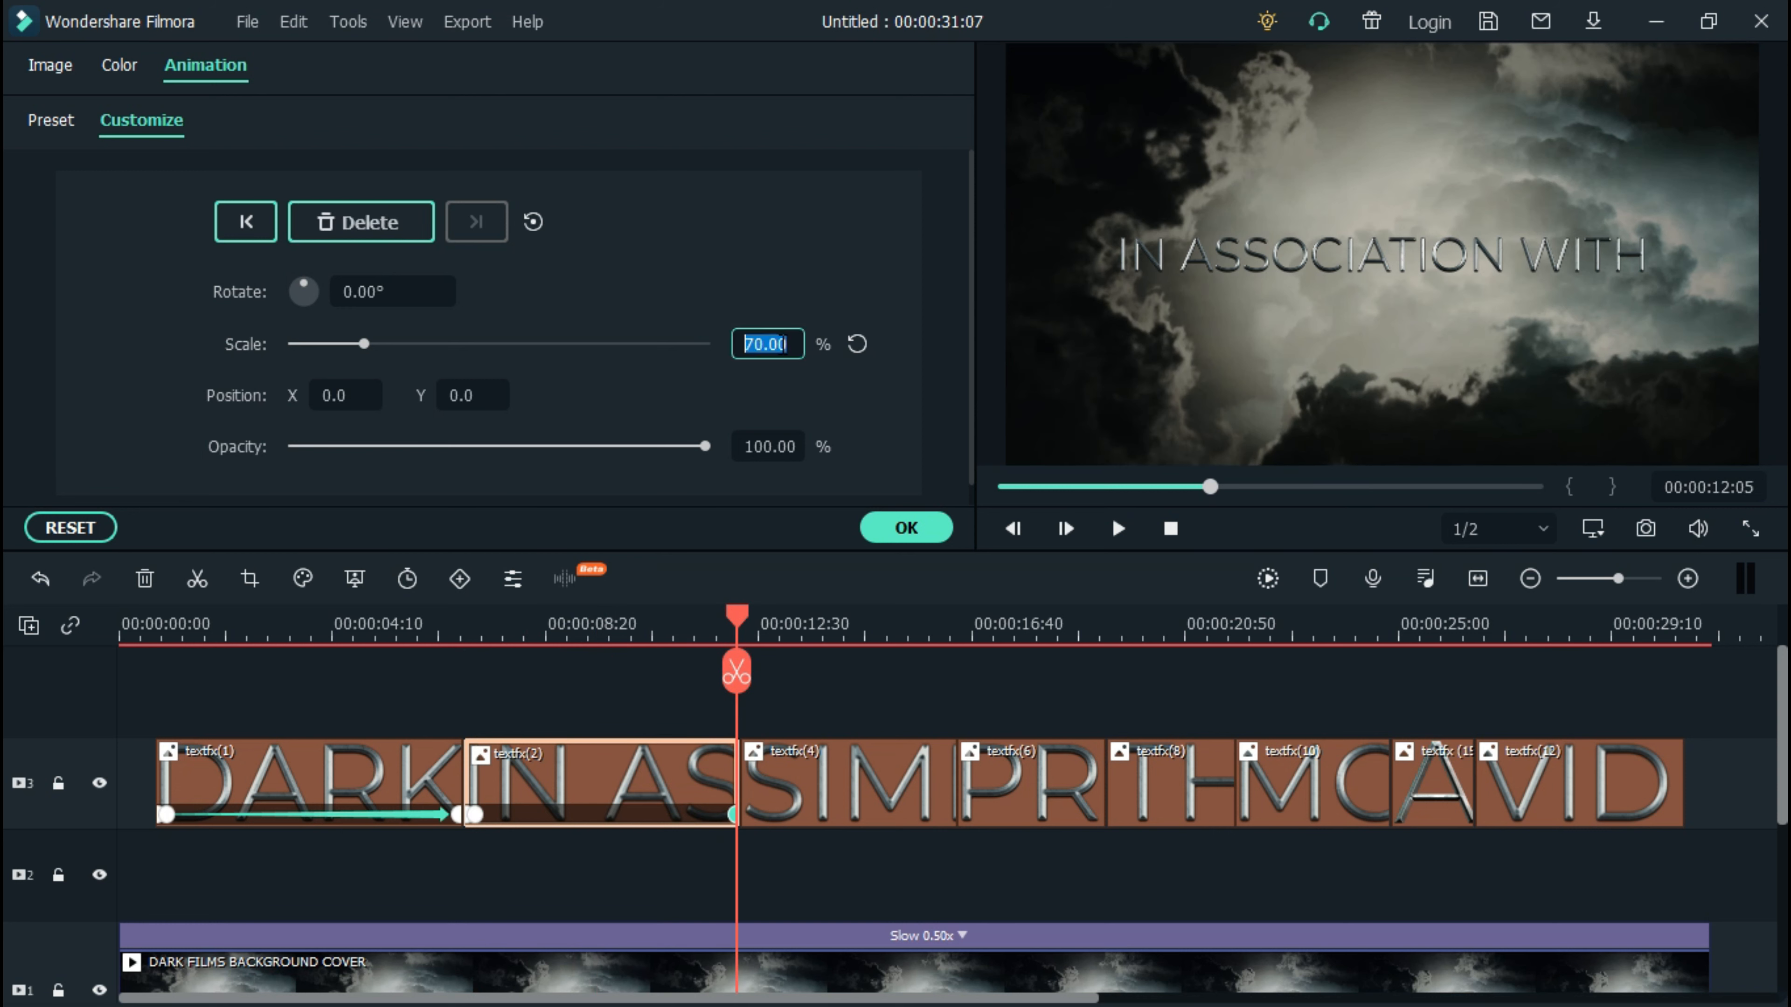
pyautogui.write('65')
pyautogui.press('Return')
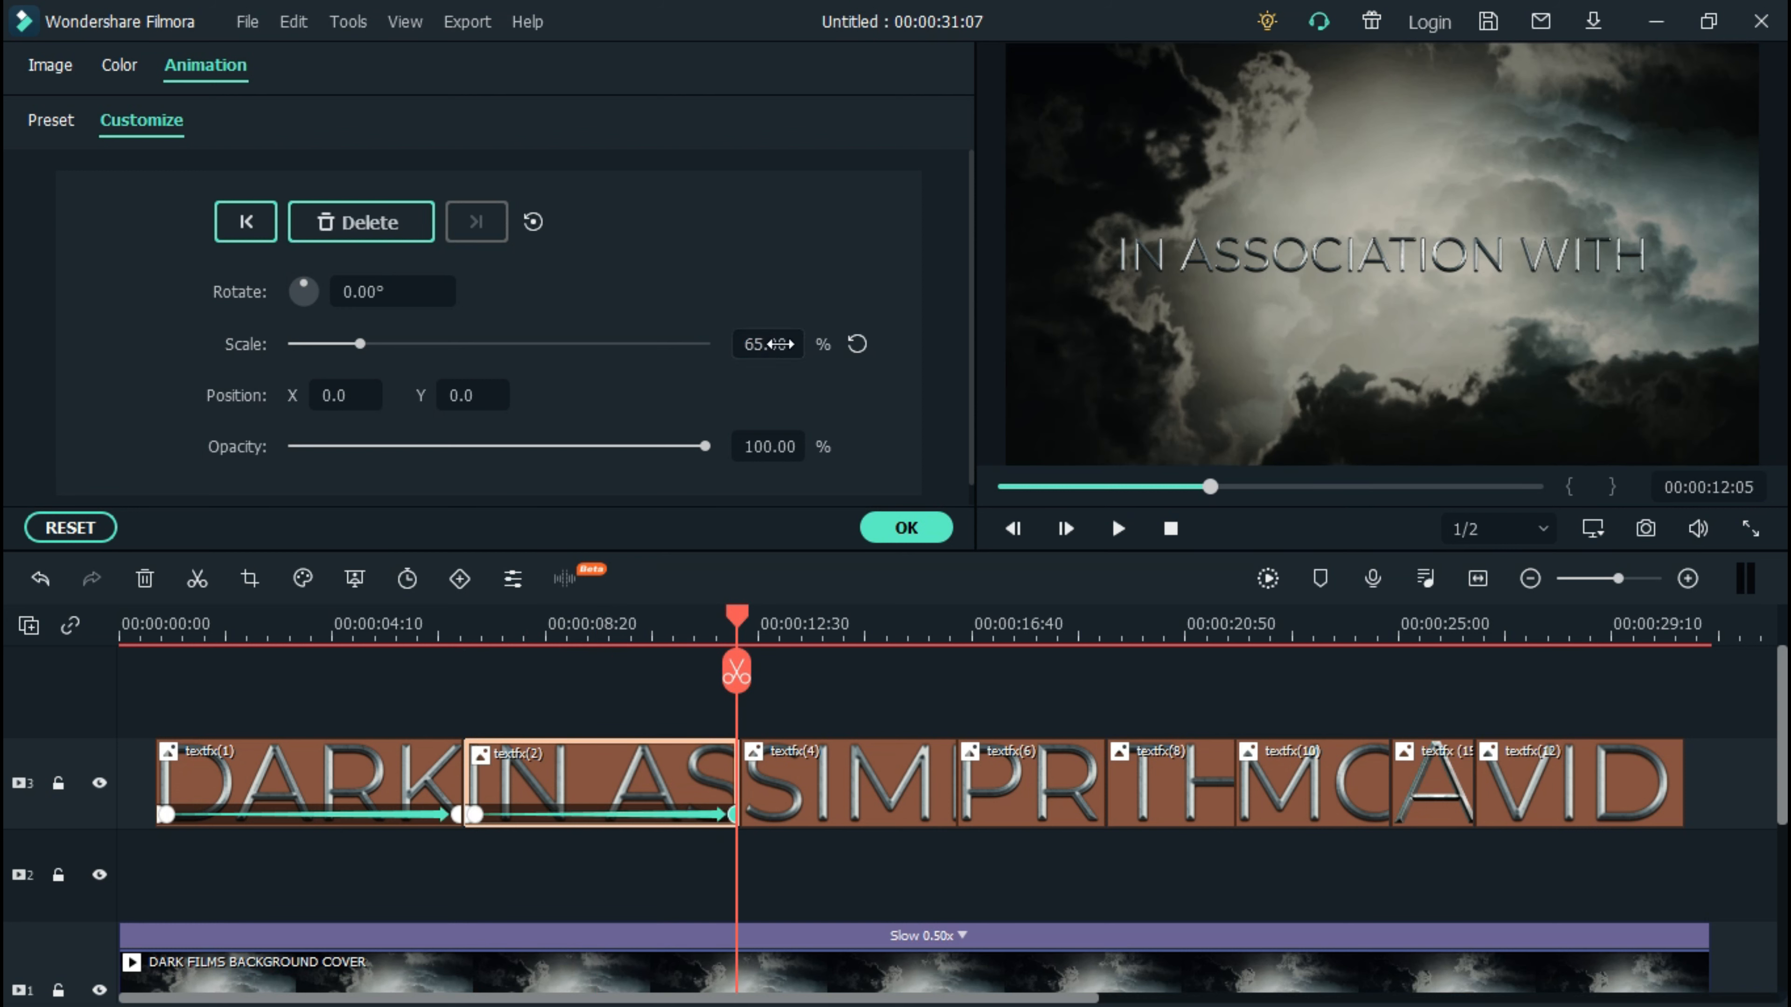
# Add an opening keyframe to textfx(4) at 00:00:12:13 with rotation -15°, scale 400% and Y position -360
pyautogui.click(745, 622)
pyautogui.click(784, 788)
pyautogui.moveTo(746, 619); pyautogui.dragTo(744, 615)
pyautogui.click(384, 234)
pyautogui.write('-15')
pyautogui.press('Tab')
pyautogui.write('400')
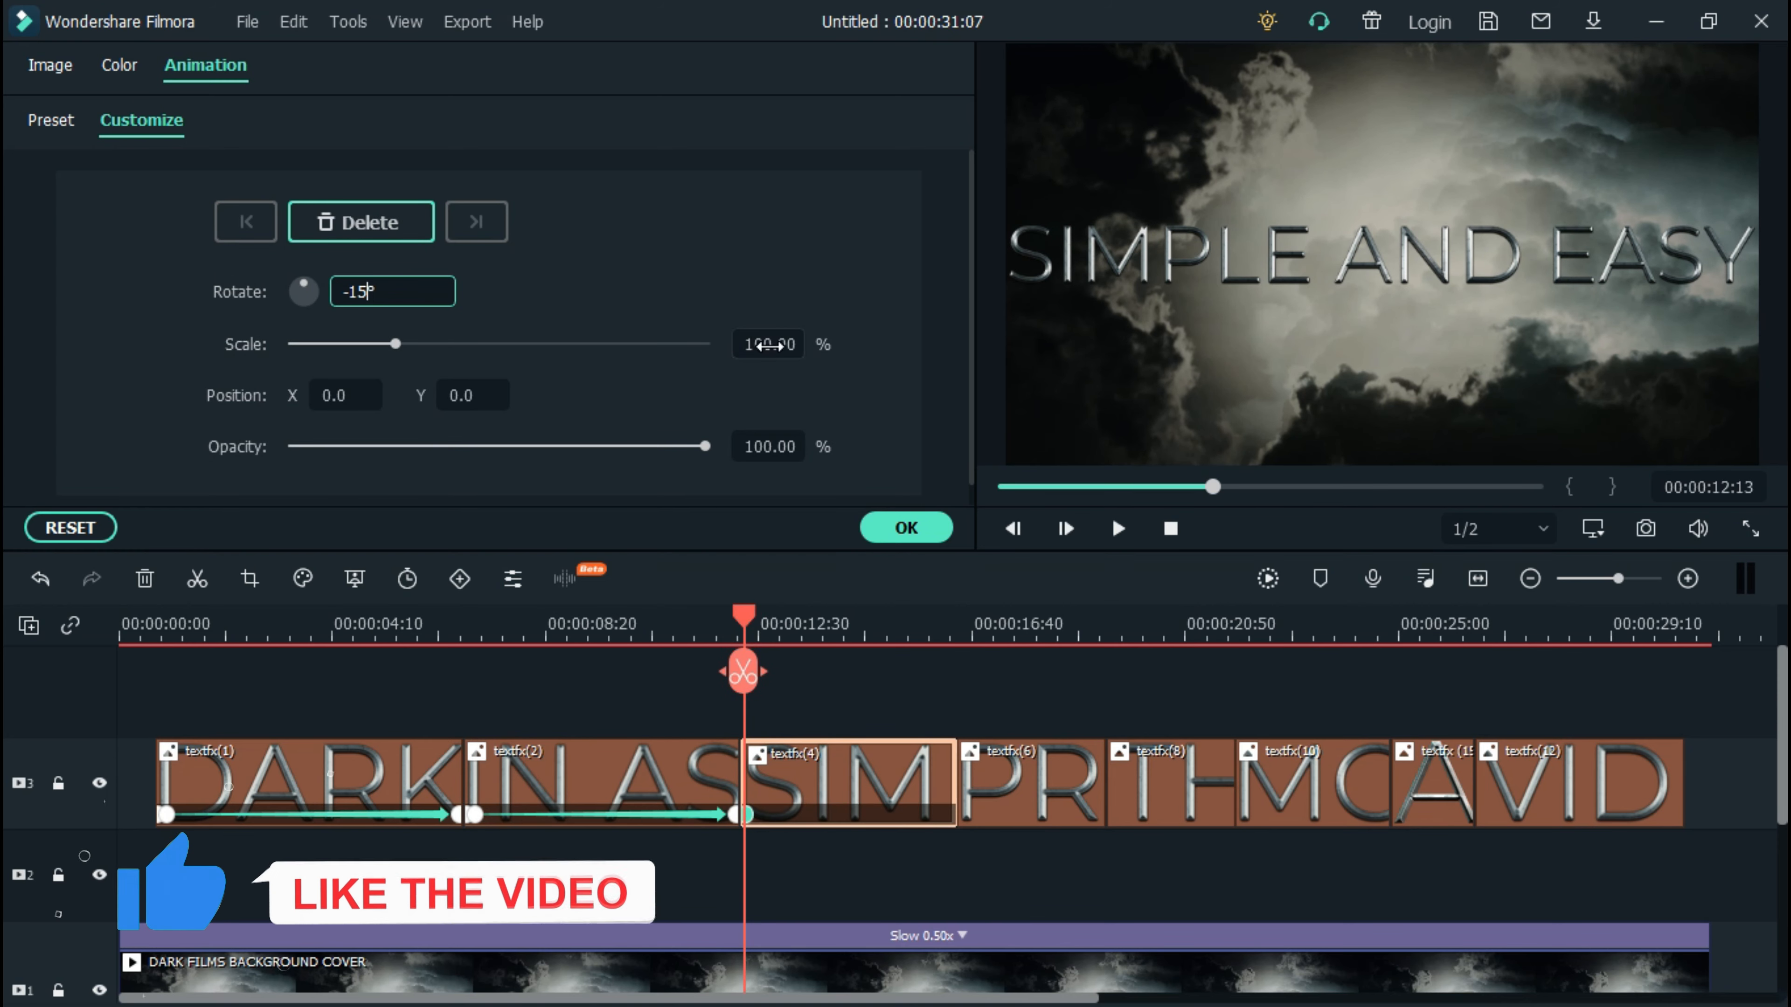
pyautogui.press('Tab')
pyautogui.press('Tab')
pyautogui.write('-360')
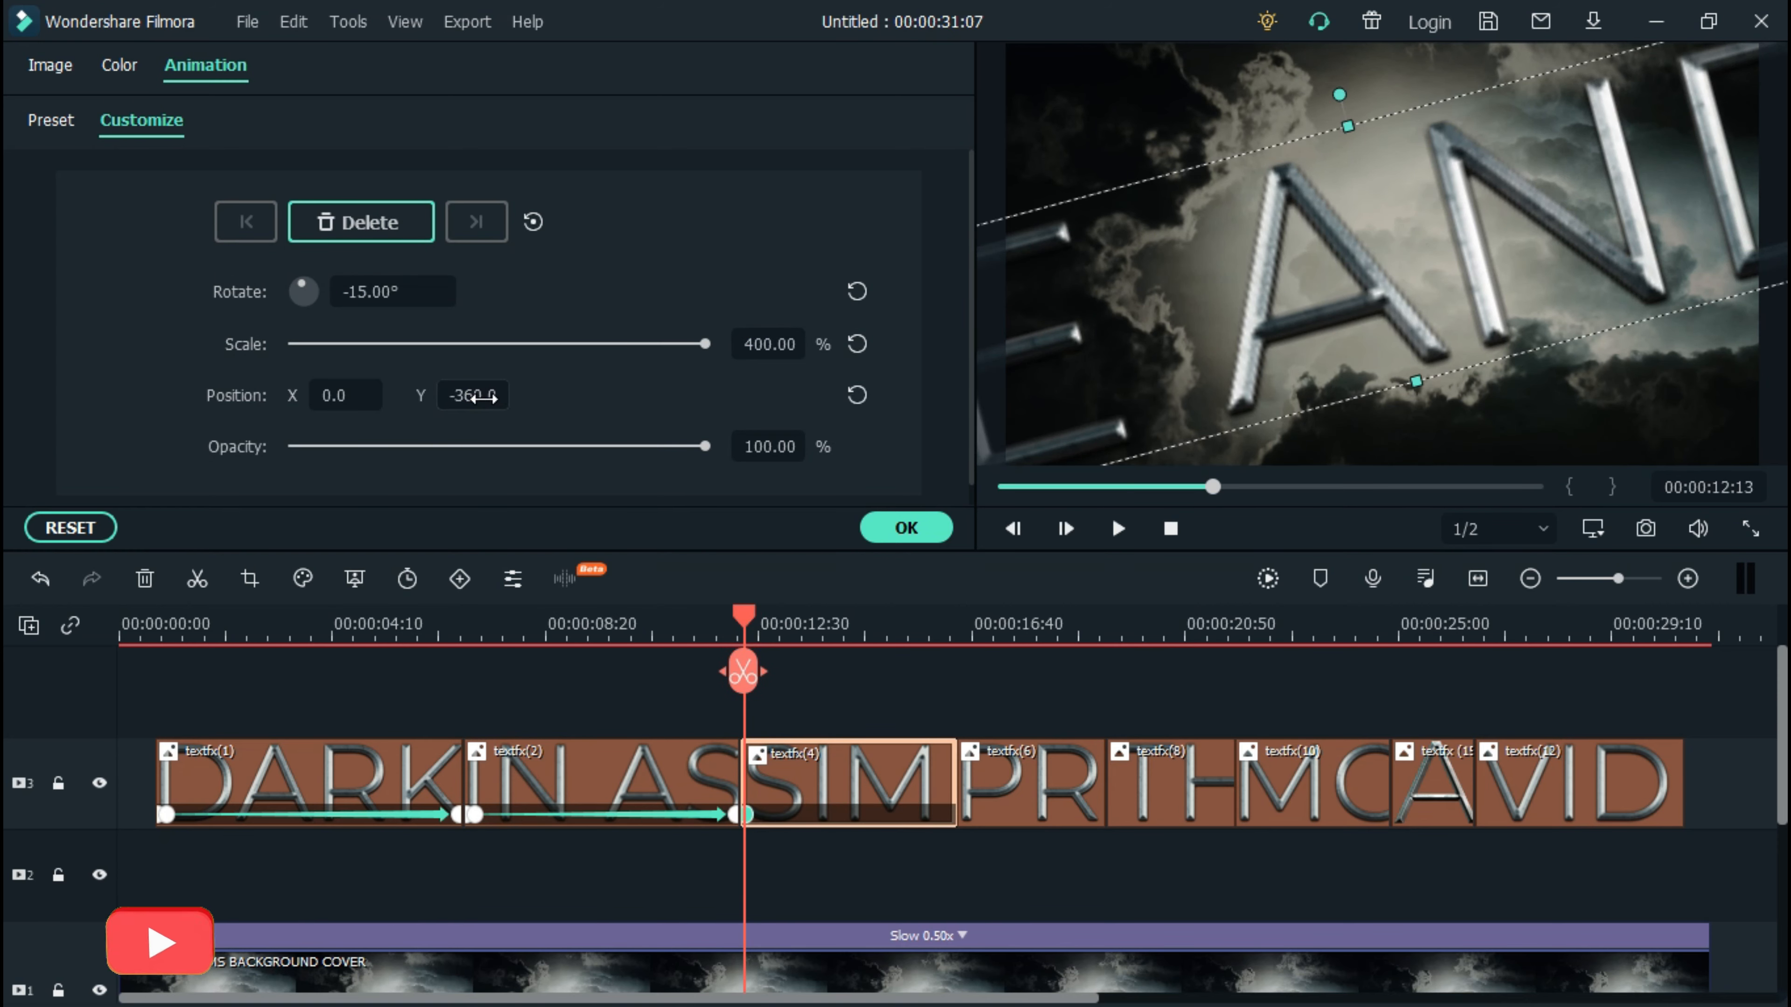
pyautogui.press('Return')
# Add a second textfx(4) keyframe at 00:00:12:22 with rotation and Y position reset to 0 and scale 70%
pyautogui.moveTo(744, 617); pyautogui.dragTo(751, 618)
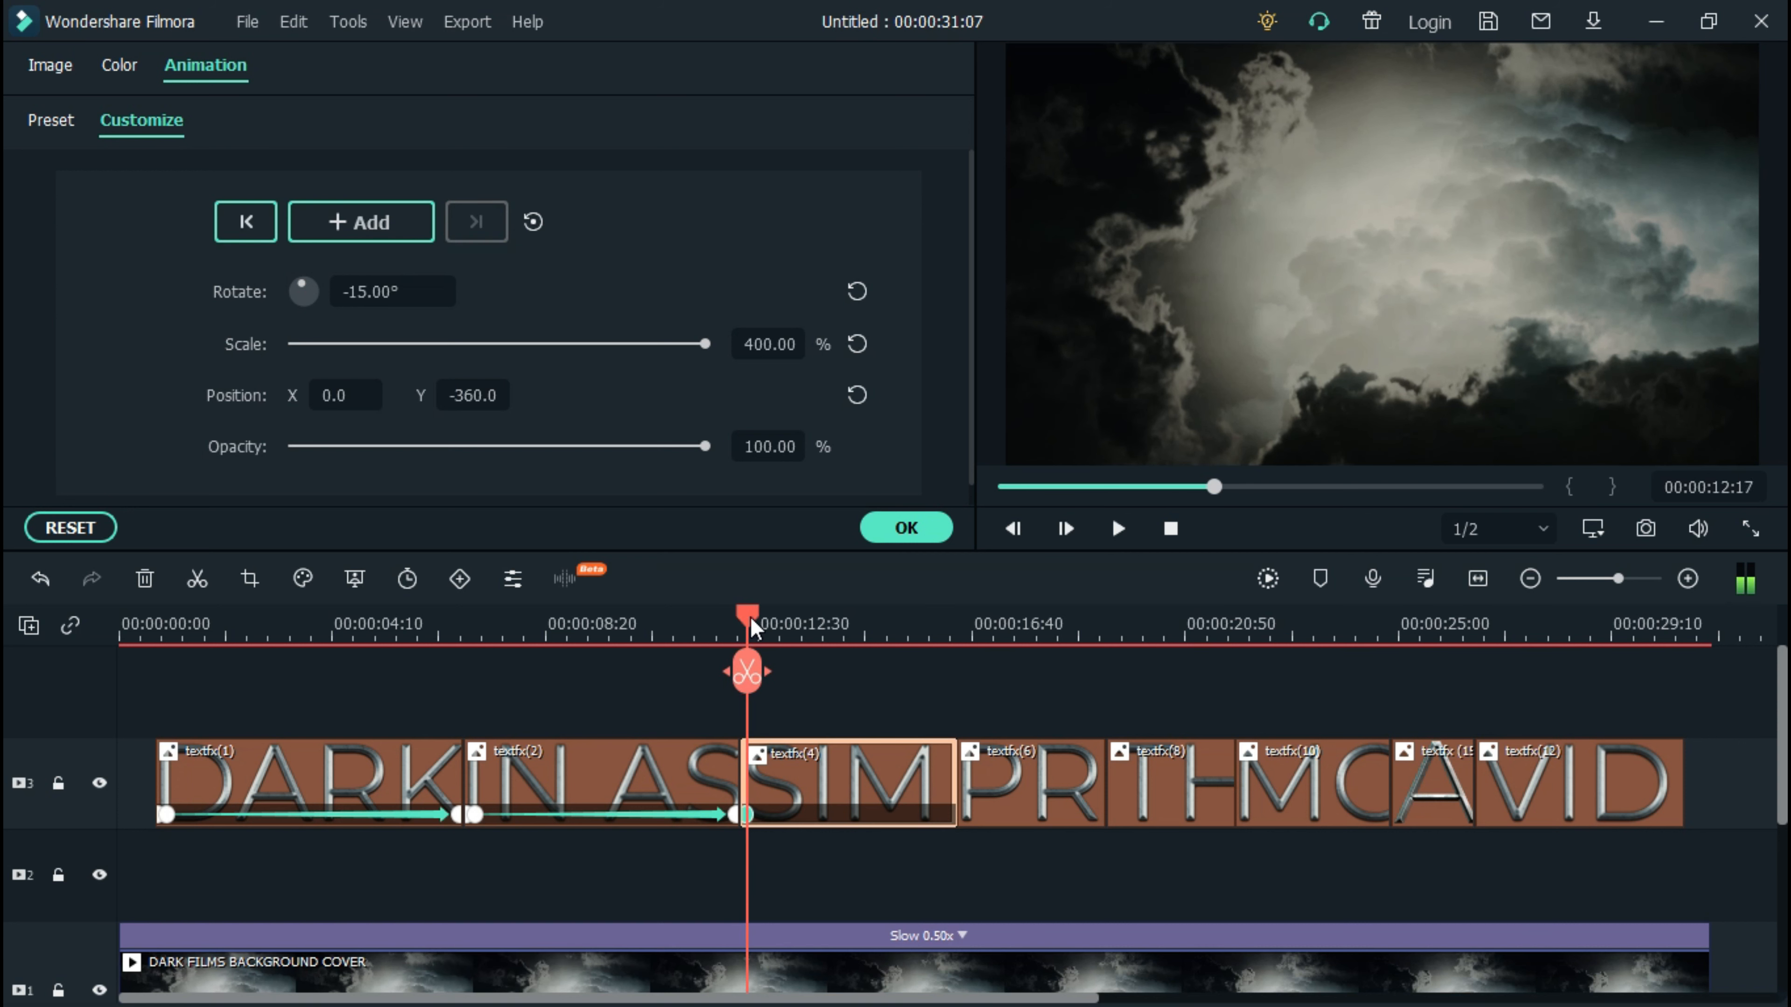
pyautogui.click(408, 240)
pyautogui.click(857, 293)
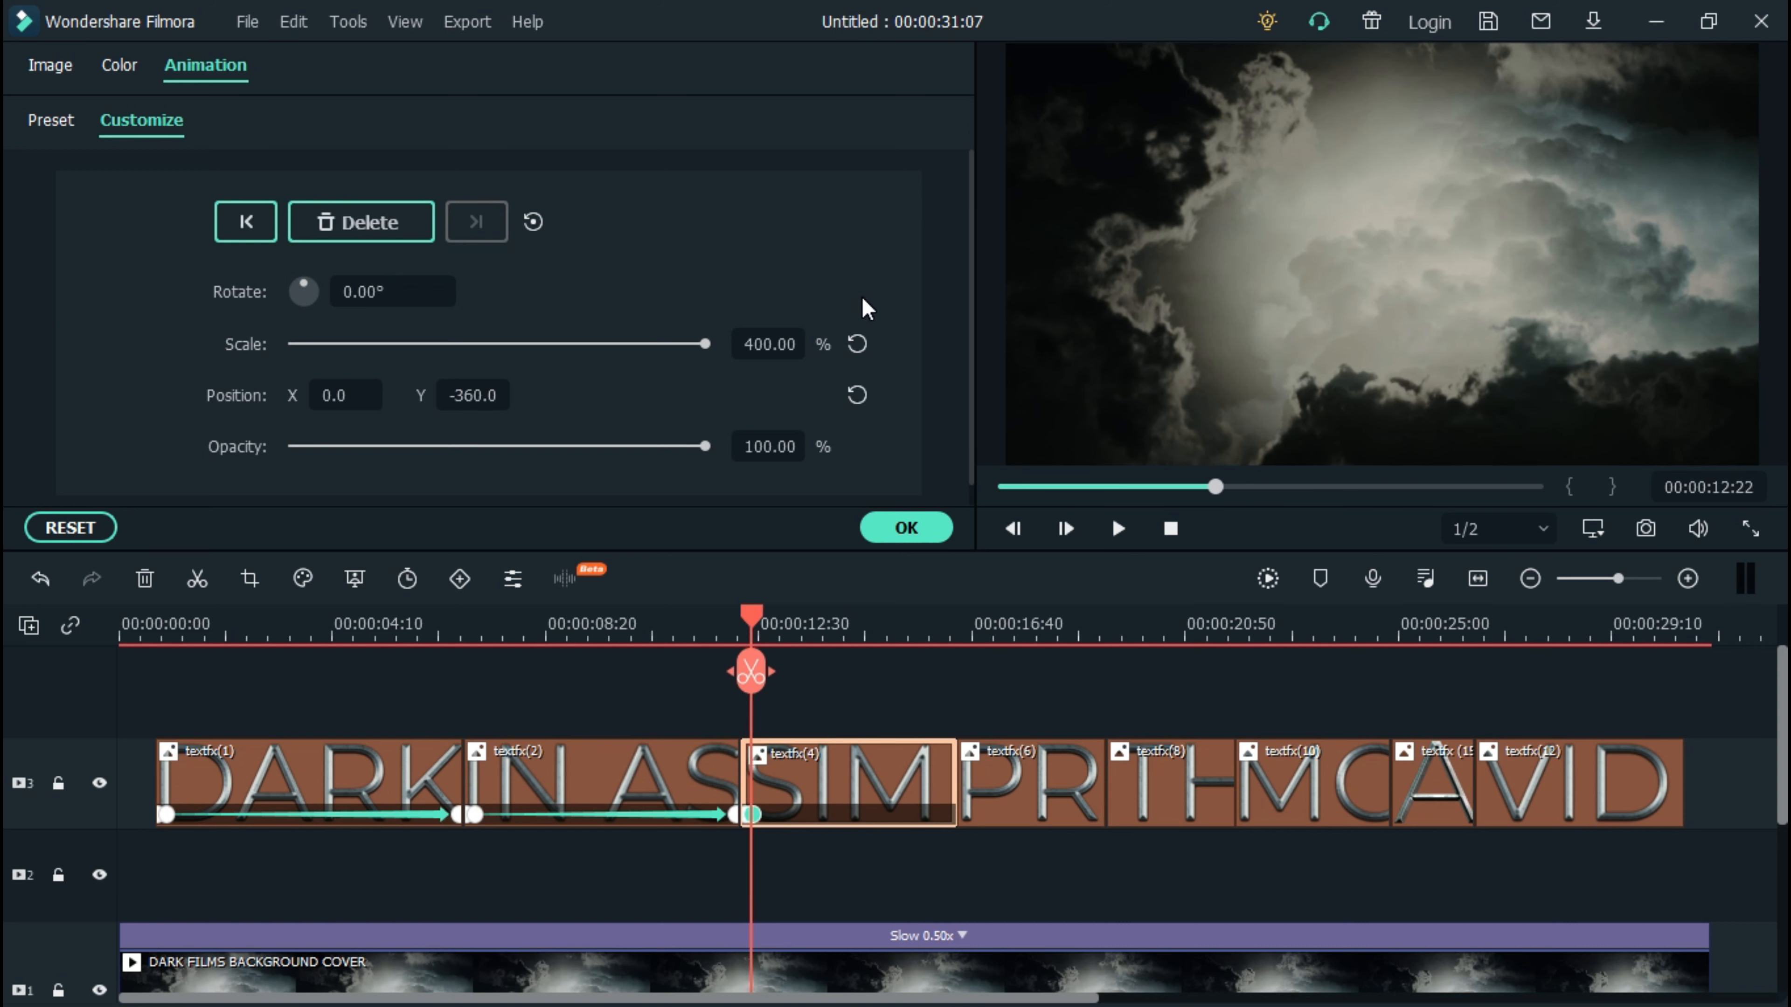
pyautogui.click(776, 344)
pyautogui.click(851, 401)
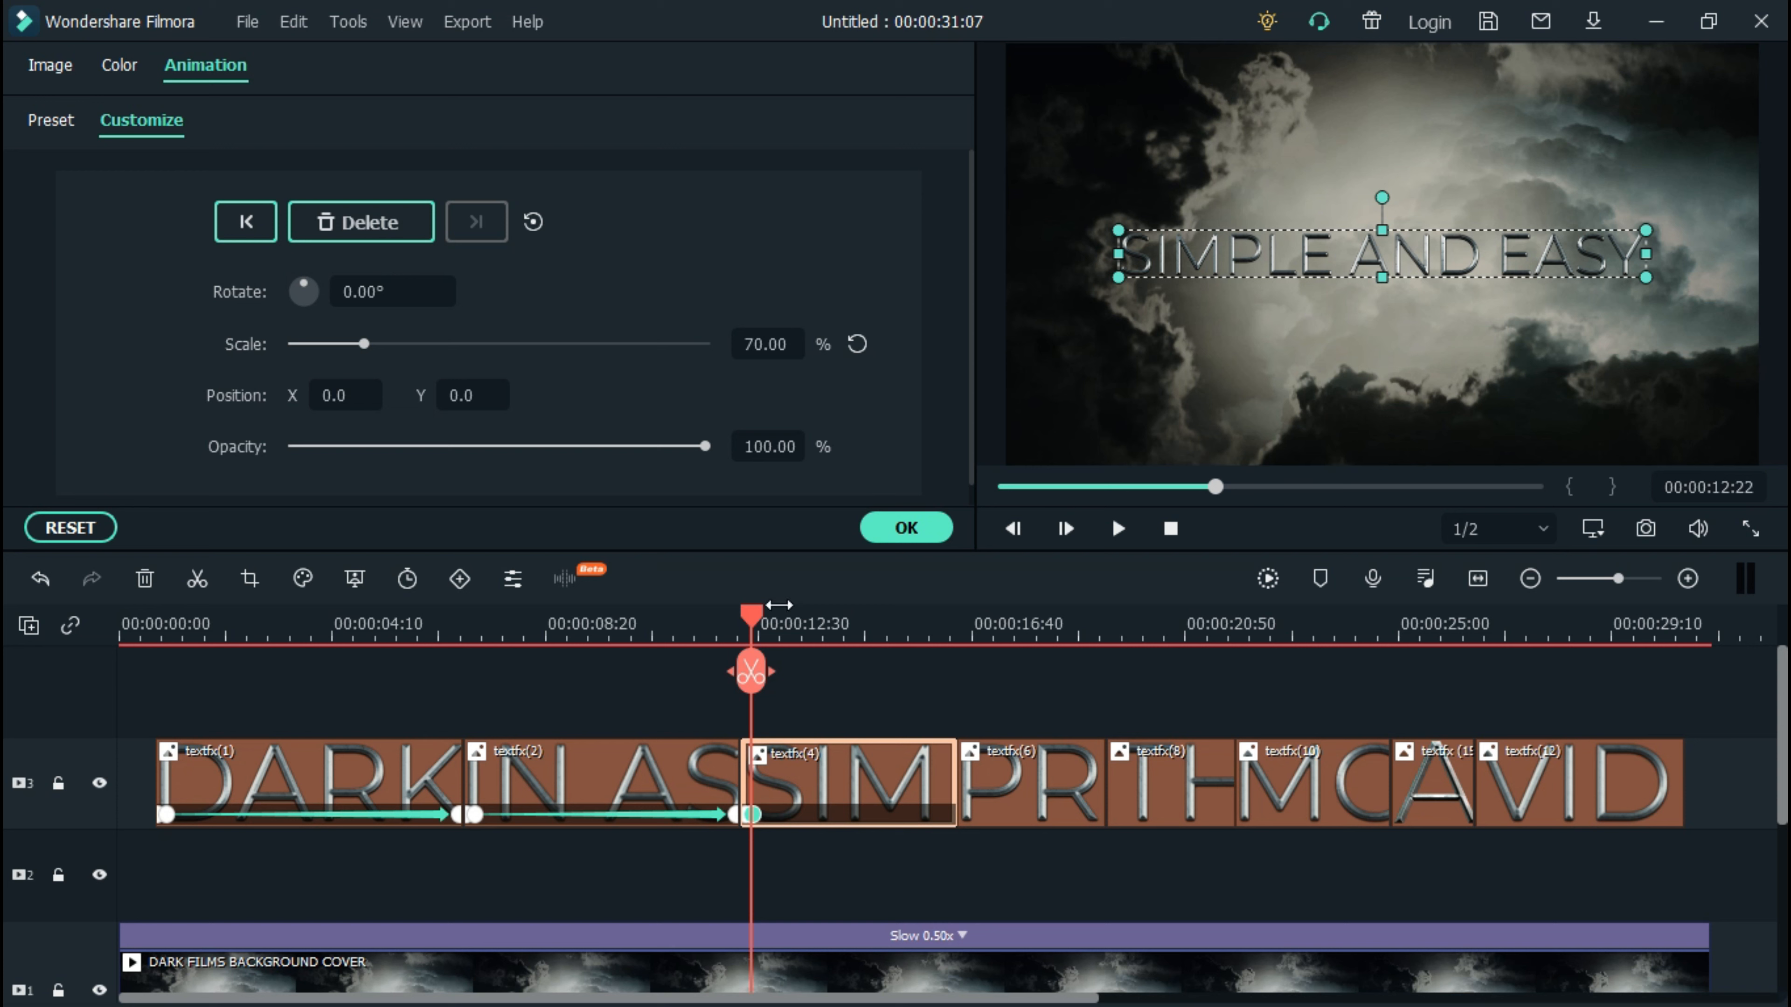
# Add a closing keyframe at the end of textfx(4), at 00:00:16:19, with scale 65%
pyautogui.moveTo(752, 616); pyautogui.dragTo(954, 640)
pyautogui.click(408, 206)
pyautogui.click(765, 344)
pyautogui.write('50')
pyautogui.press('Return')
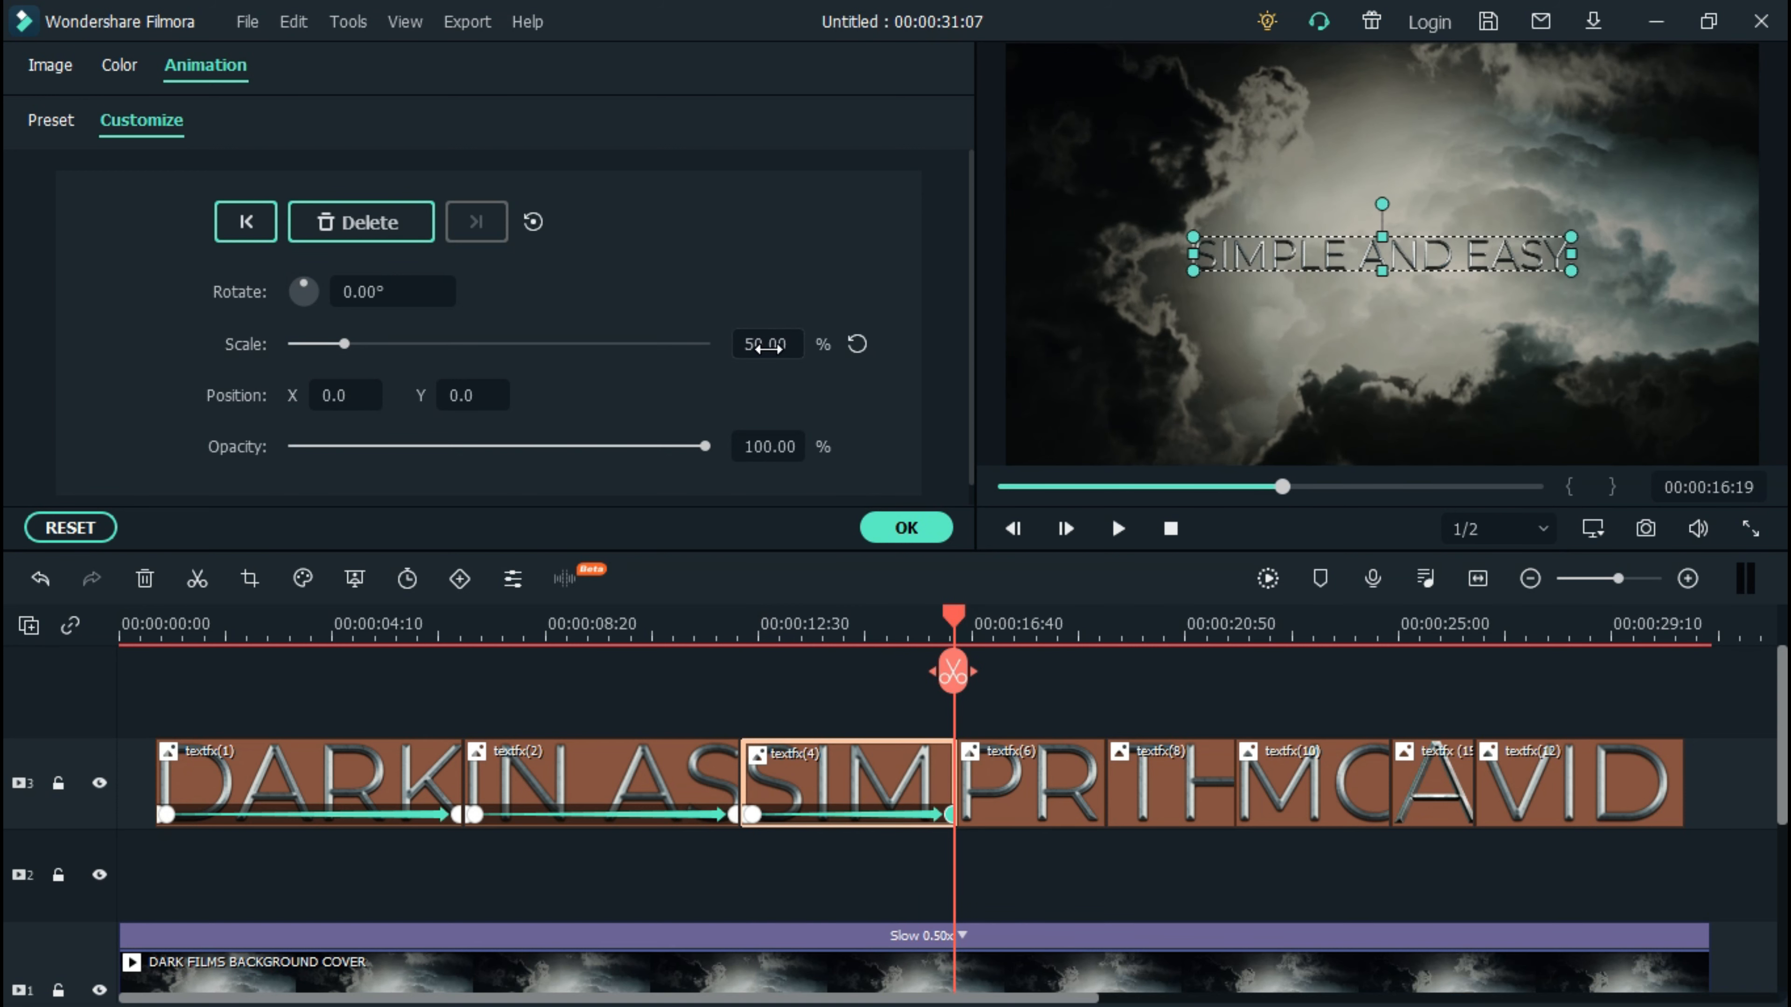
pyautogui.click(766, 346)
pyautogui.write('65')
pyautogui.press('Return')
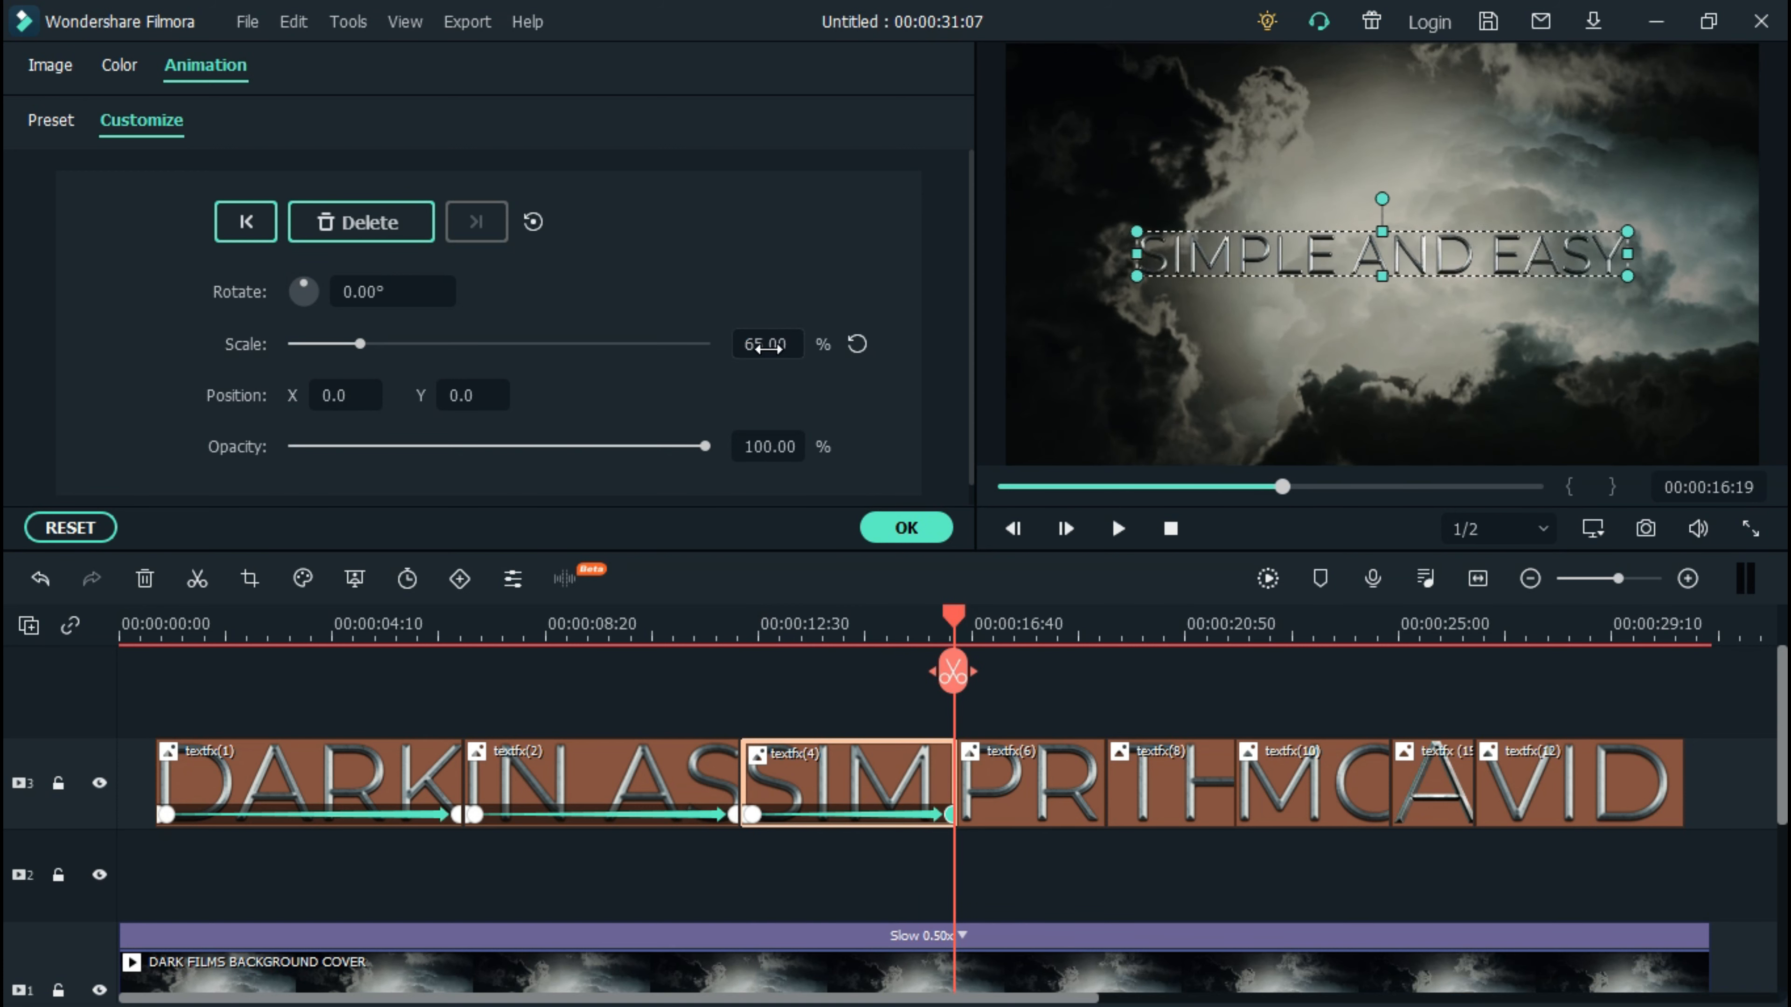
# Add an opening keyframe to textfx(6) at 00:00:16:28 with rotation -15°, scale 400% and Y position -360
pyautogui.moveTo(952, 617)
pyautogui.mouseDown()
pyautogui.moveTo(856, 615)
pyautogui.moveTo(964, 616)
pyautogui.mouseUp()
pyautogui.click(1007, 769)
pyautogui.click(361, 222)
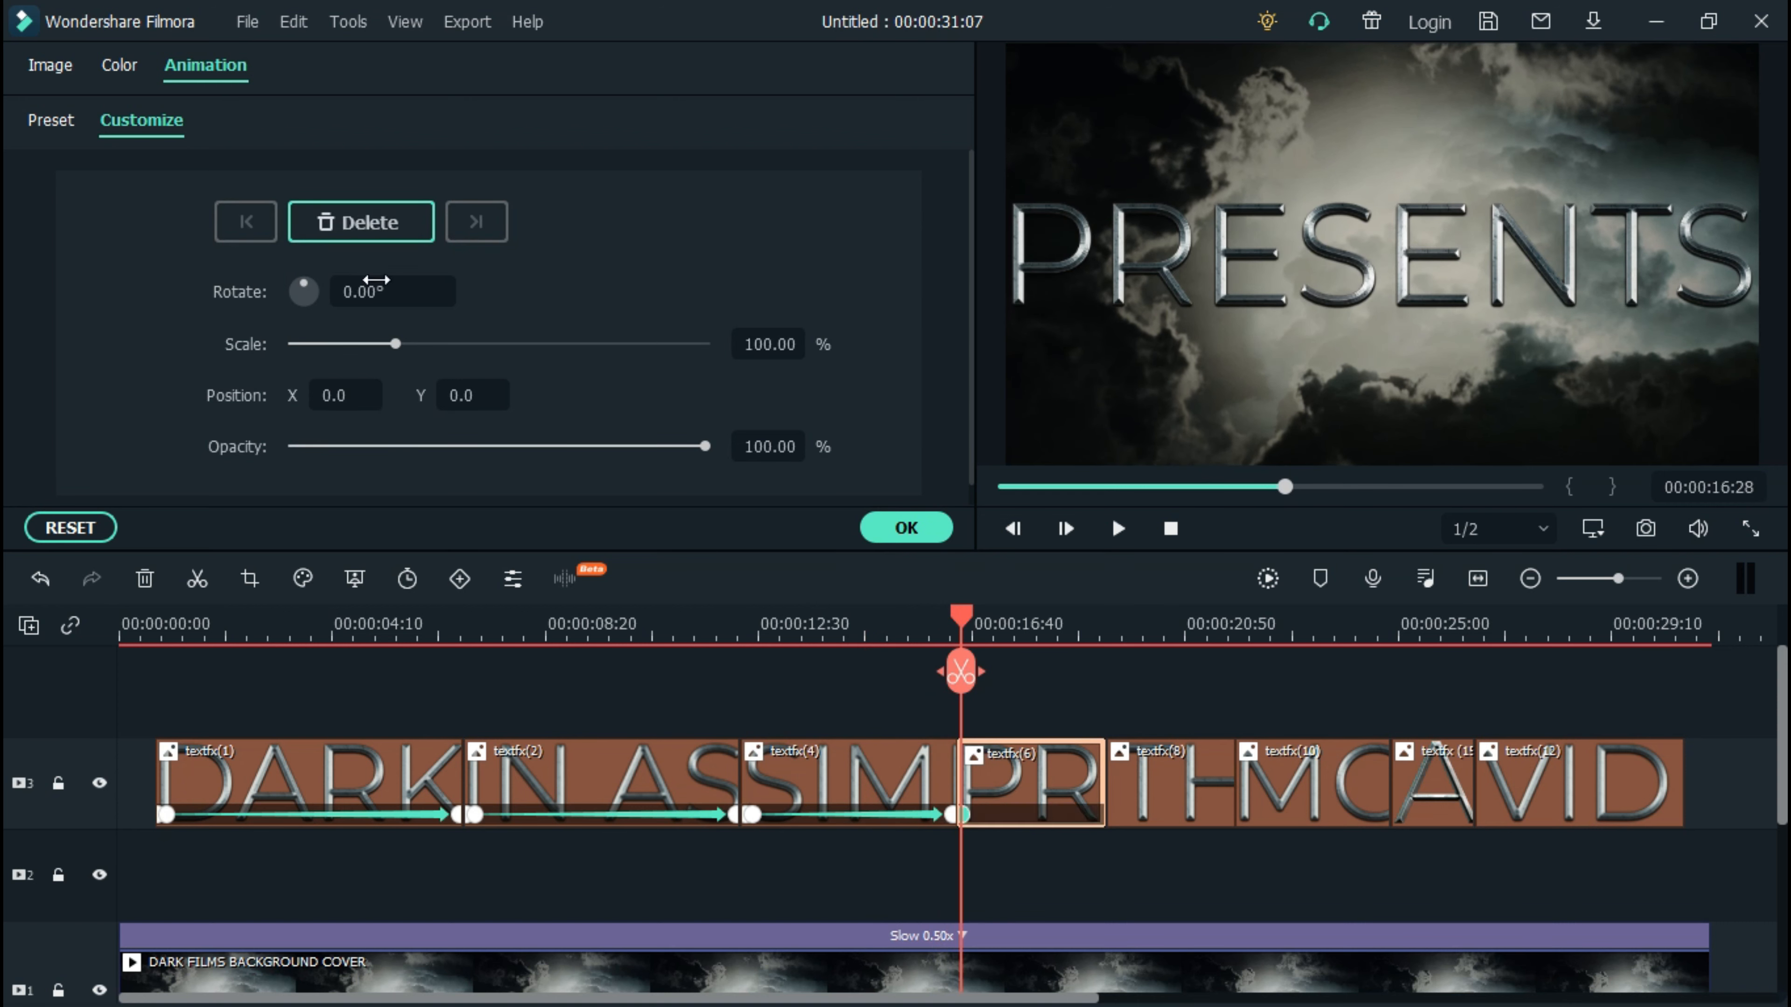
pyautogui.click(389, 291)
pyautogui.write('-15')
pyautogui.click(765, 346)
pyautogui.write('400')
pyautogui.click(478, 395)
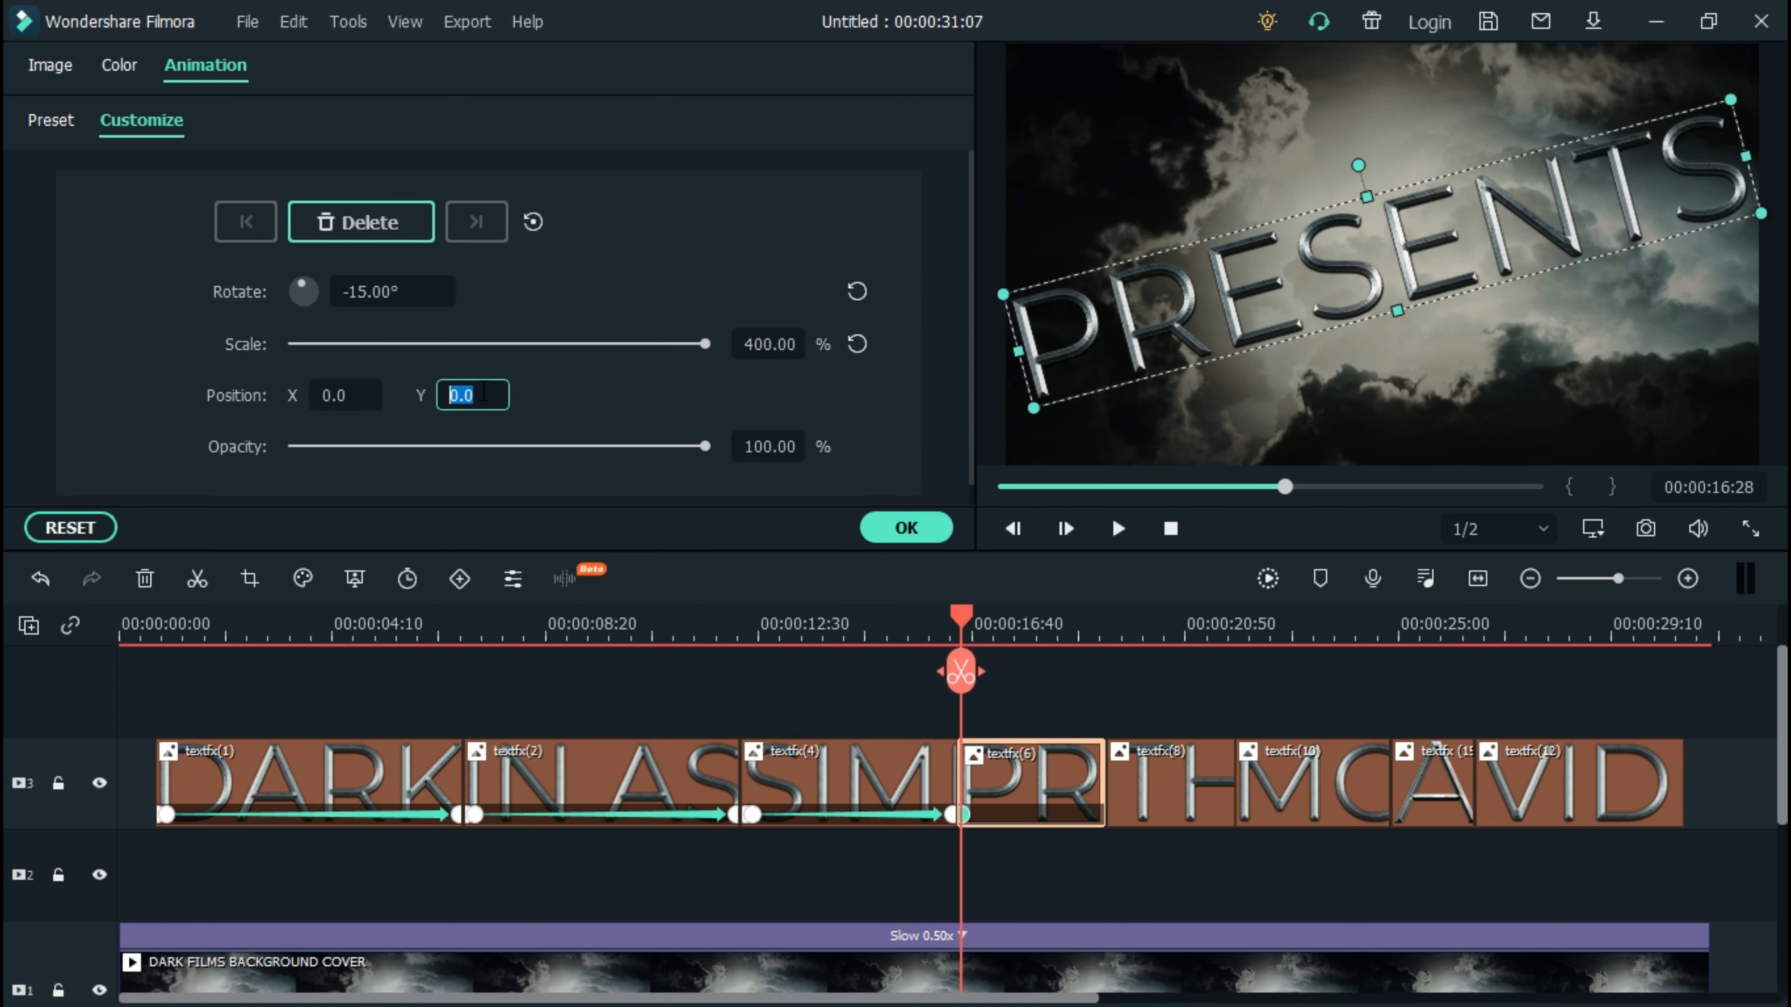
pyautogui.write('-36')
# Add a second textfx(6) keyframe at 00:00:16:35 with rotation and Y position reset to 0 and scale 65%
pyautogui.moveTo(952, 619); pyautogui.dragTo(959, 619)
pyautogui.press('Right')
pyautogui.press('Right')
pyautogui.press('Right')
pyautogui.press('Right')
pyautogui.press('Right')
pyautogui.press('Right')
pyautogui.press('Right')
pyautogui.press('Right')
pyautogui.press('Right')
pyautogui.press('Right')
pyautogui.click(351, 234)
pyautogui.click(857, 291)
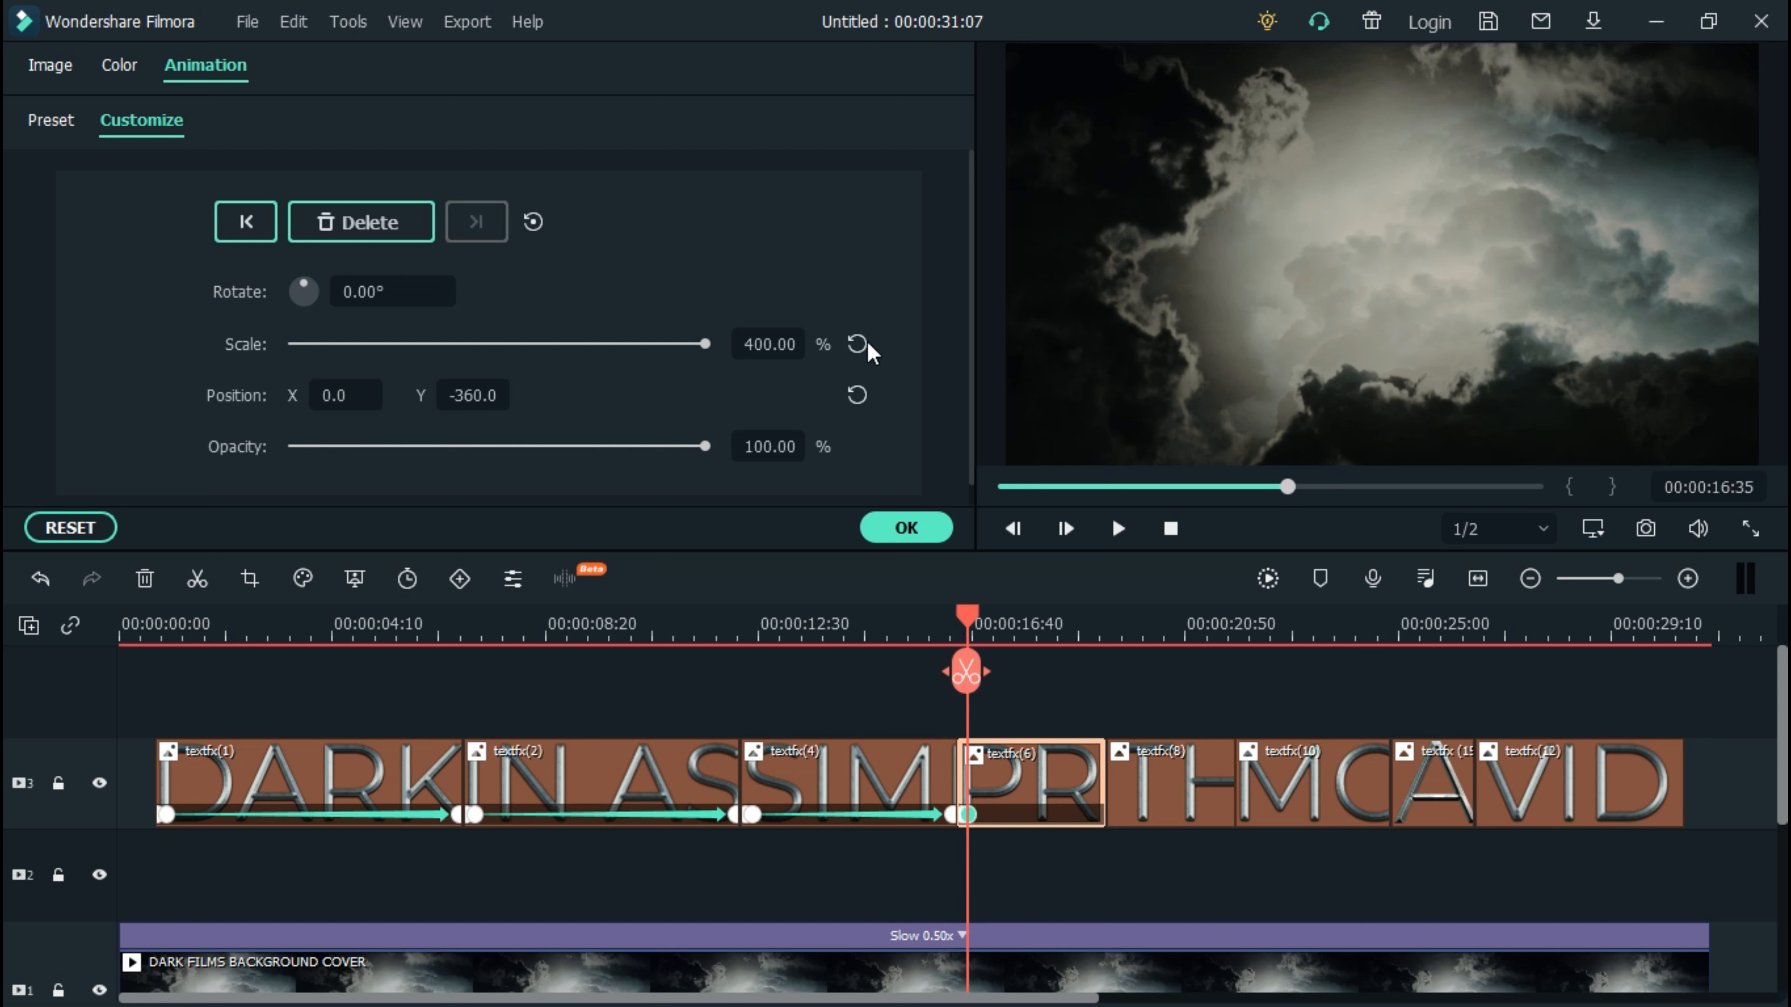
pyautogui.click(856, 395)
pyautogui.click(770, 344)
pyautogui.write('65')
pyautogui.press('Return')
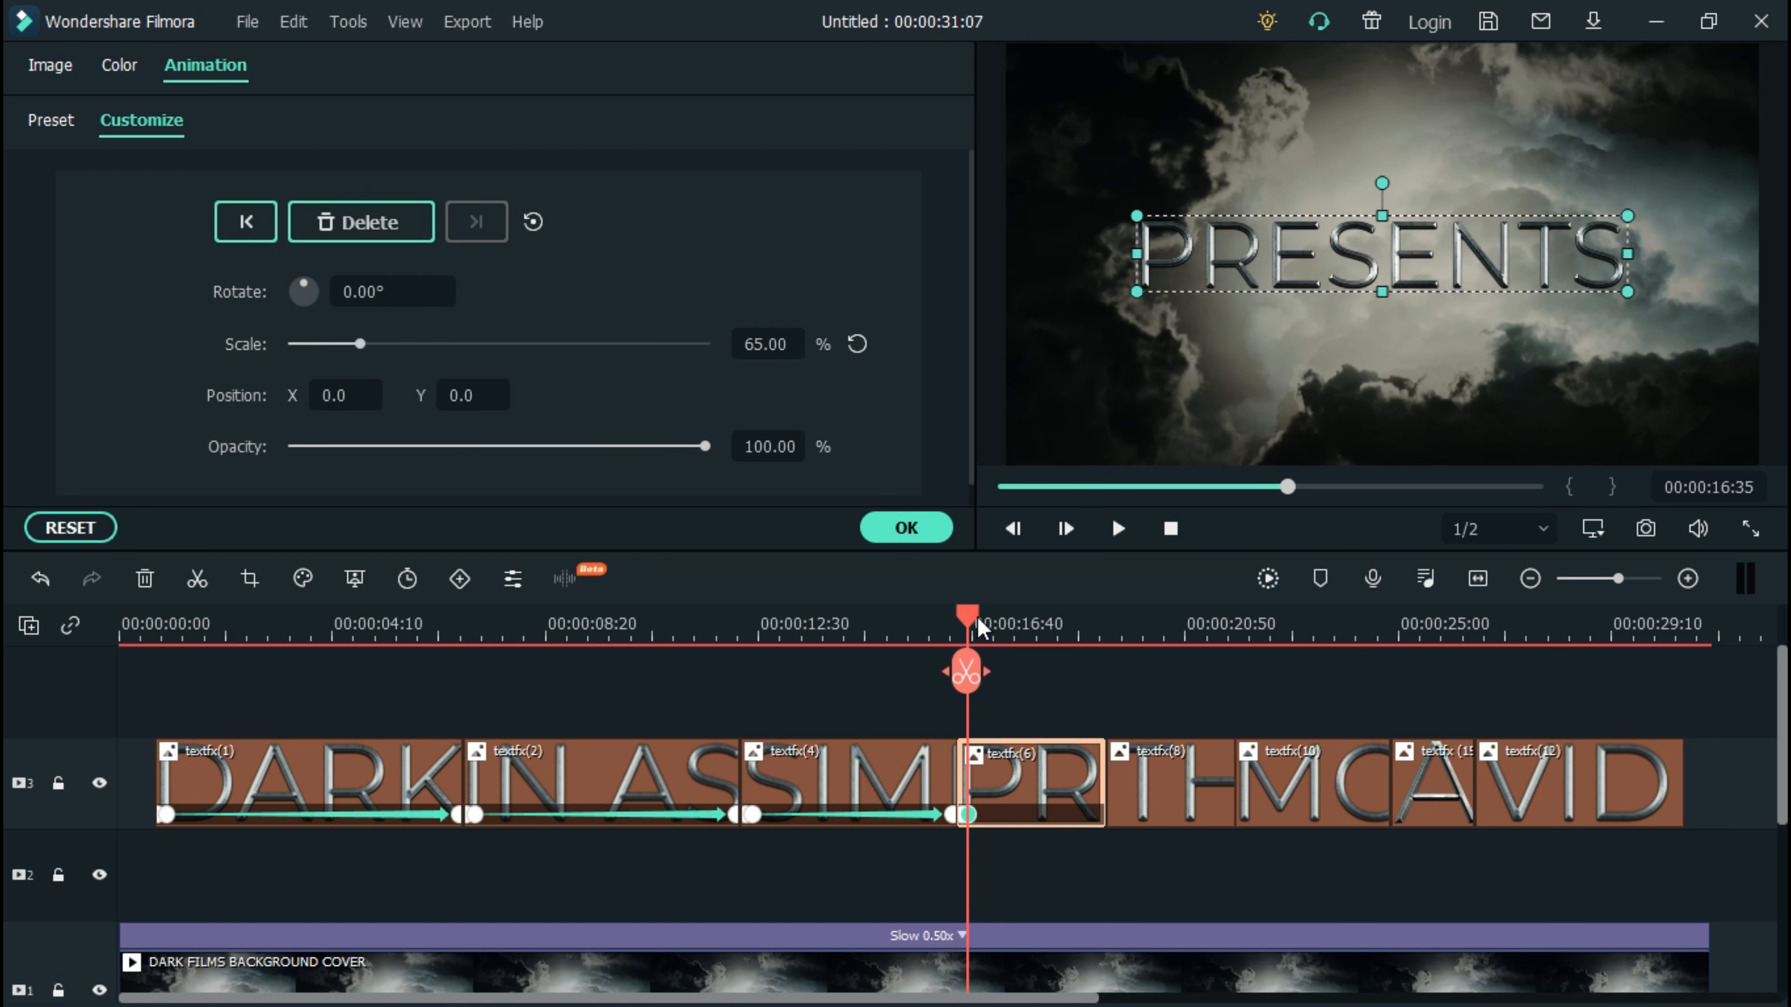
# Add a closing keyframe at the end of textfx(6), at 00:00:19:14, with scale 40%
pyautogui.moveTo(968, 619); pyautogui.dragTo(1107, 621)
pyautogui.press('Left')
pyautogui.press('Left')
pyautogui.press('Left')
pyautogui.press('Left')
pyautogui.click(361, 225)
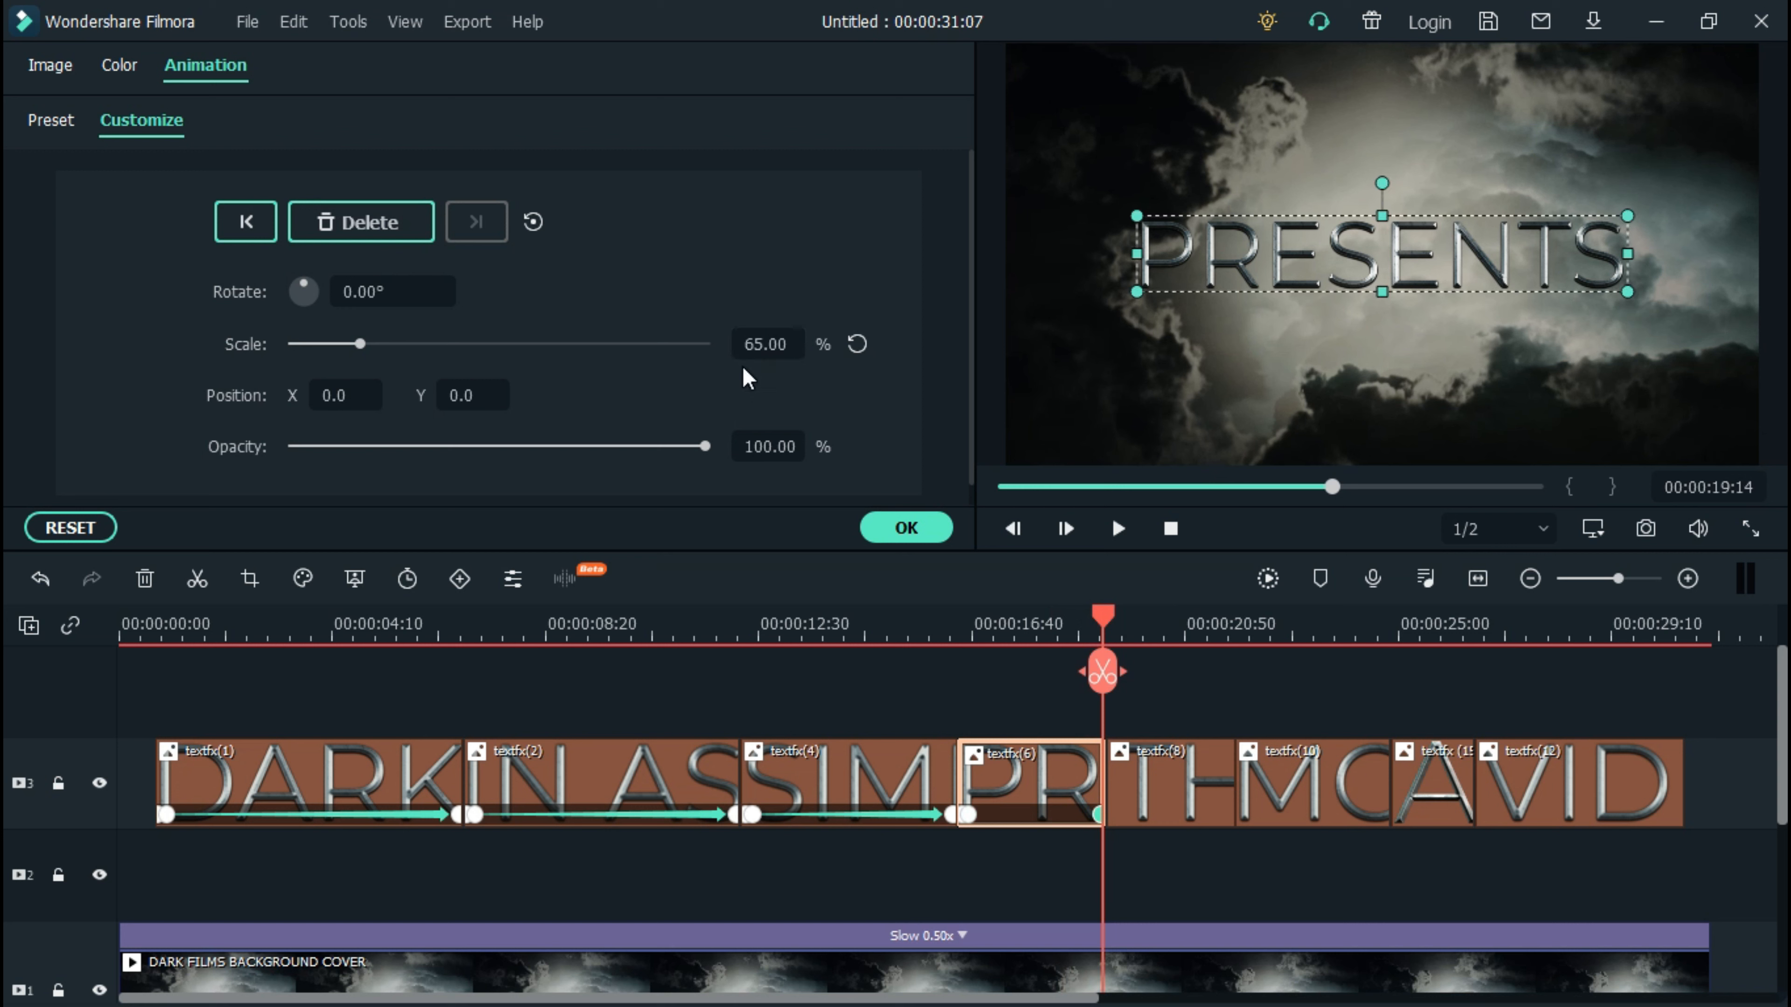
pyautogui.write('0')
pyautogui.press('Return')
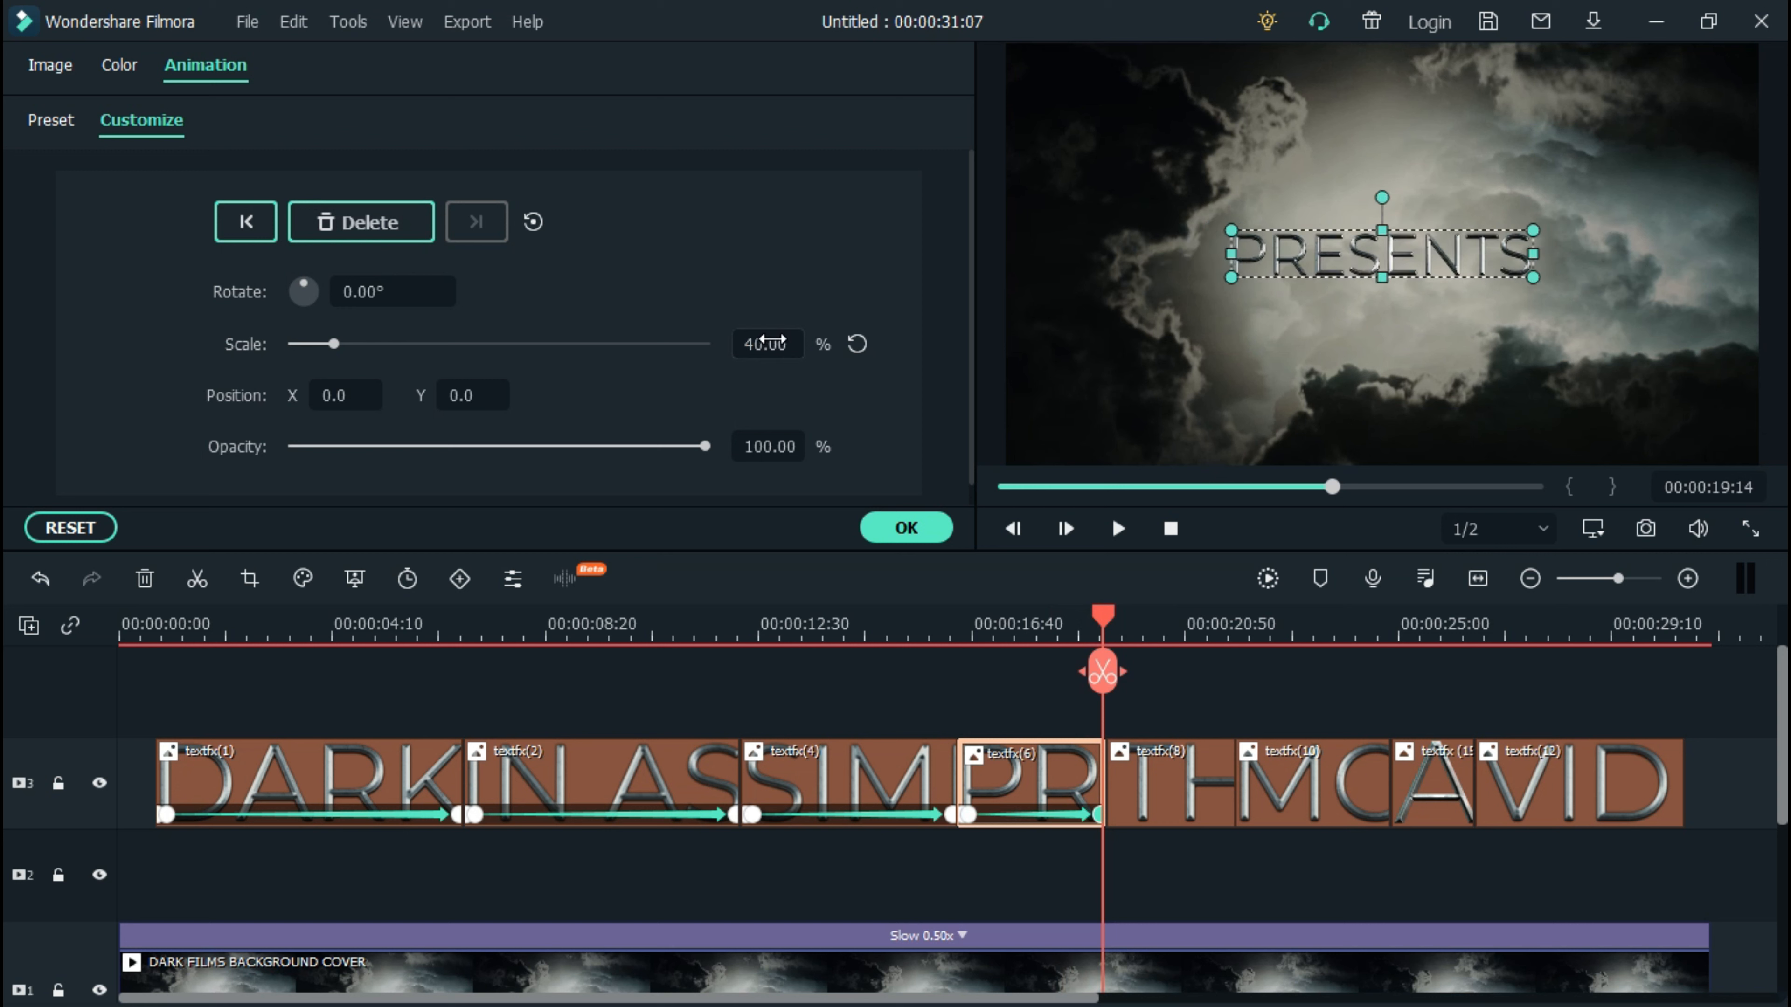
# Add an opening keyframe to textfx(8) at 00:00:19:21 with rotation -15°, scale 400% and Y position -370
pyautogui.click(1141, 765)
pyautogui.moveTo(1103, 619); pyautogui.dragTo(1110, 619)
pyautogui.click(361, 222)
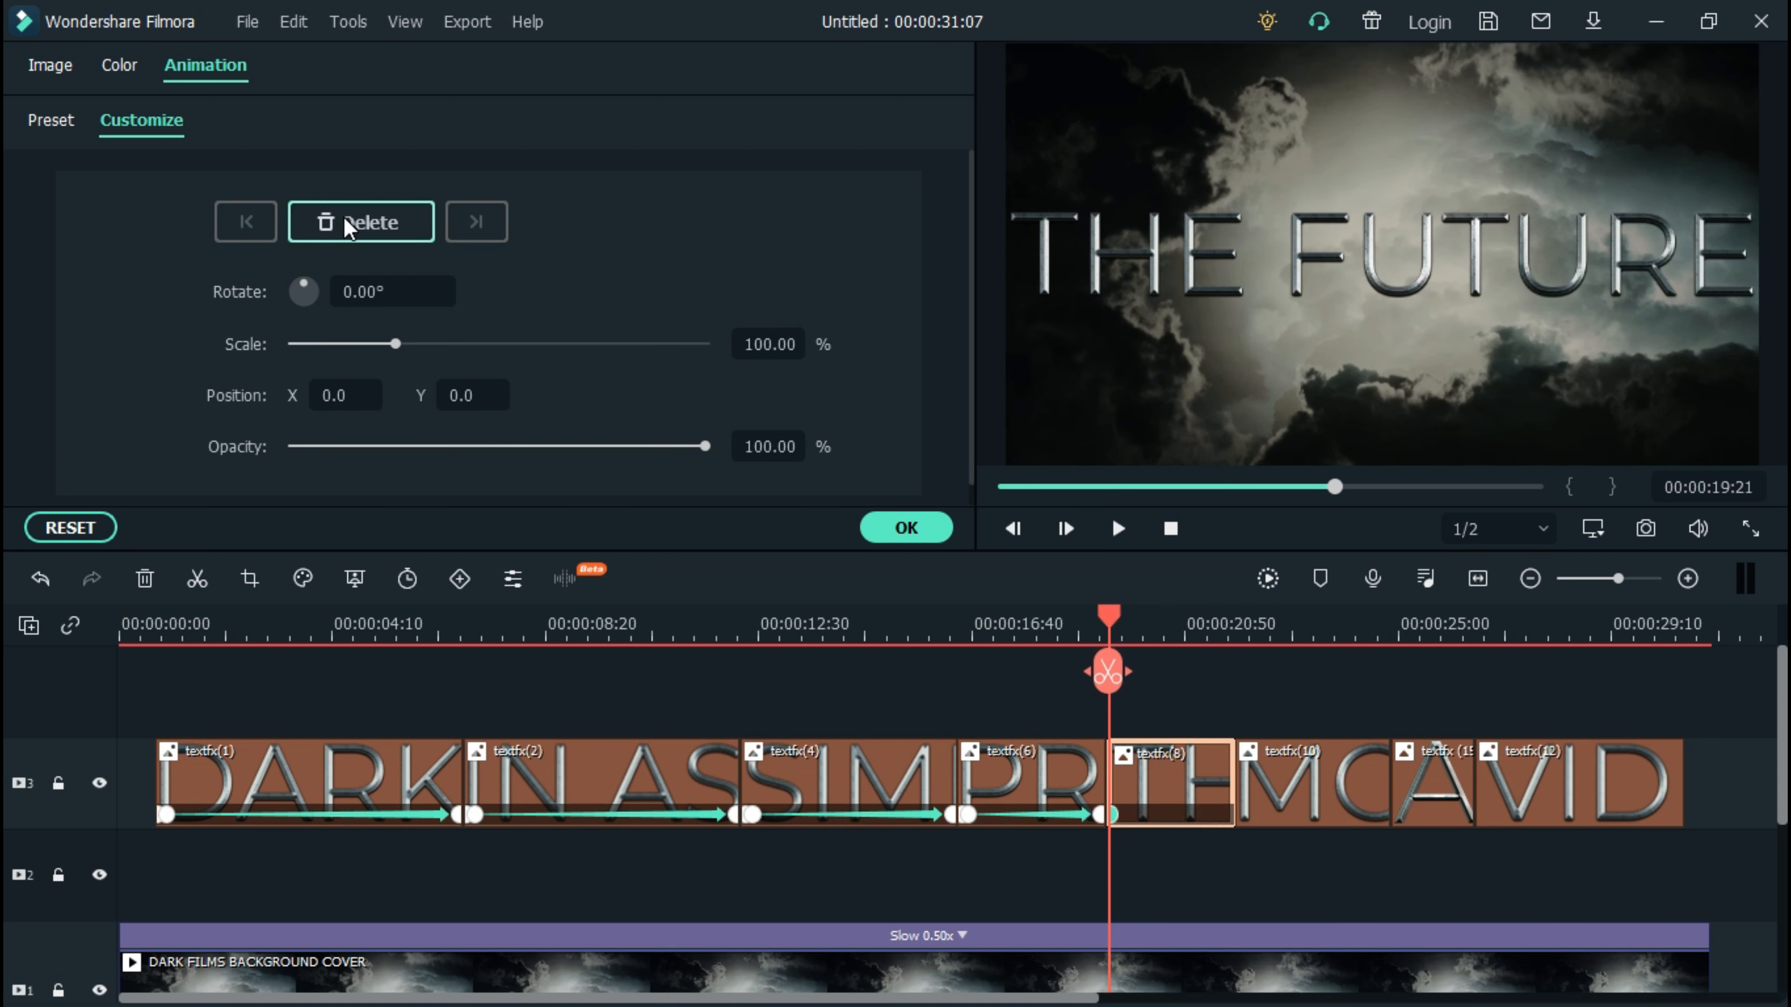
pyautogui.click(379, 291)
pyautogui.click(768, 344)
pyautogui.write('400')
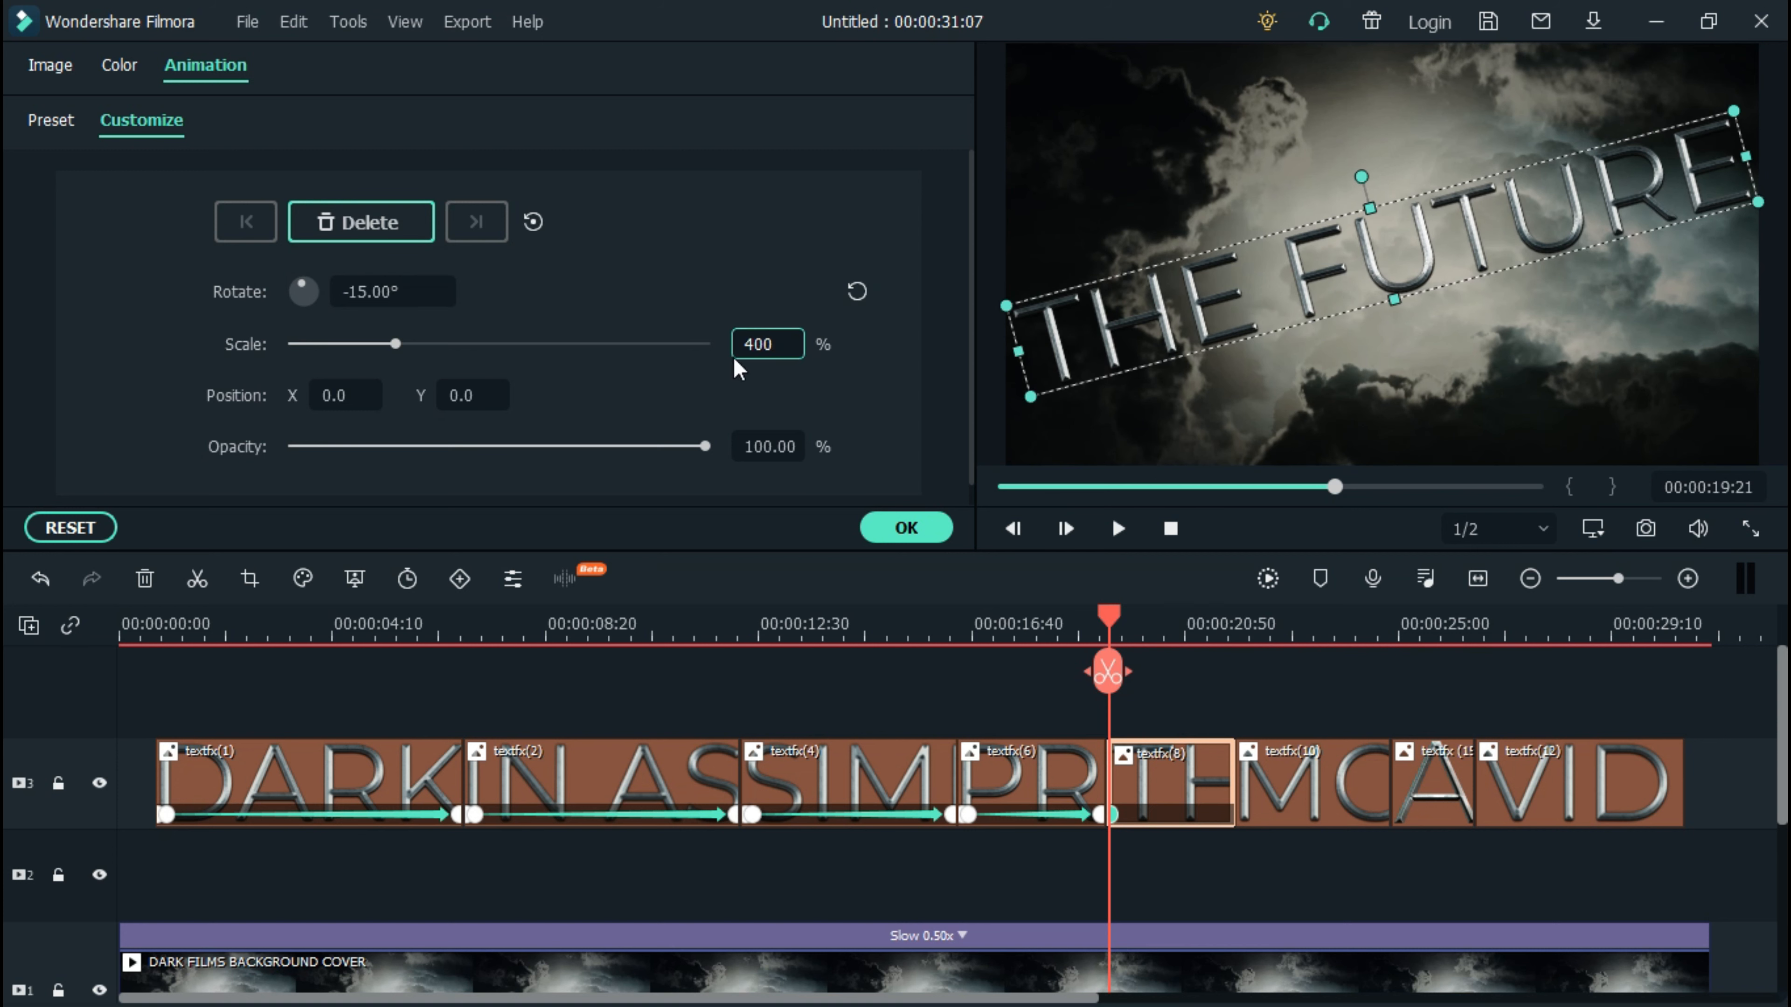
pyautogui.click(473, 395)
pyautogui.write('-370')
pyautogui.press('Return')
# Add a second textfx(8) keyframe at 00:00:19:31 with rotation and Y position reset to 0 and scale 70%
pyautogui.moveTo(1109, 617); pyautogui.dragTo(1114, 621)
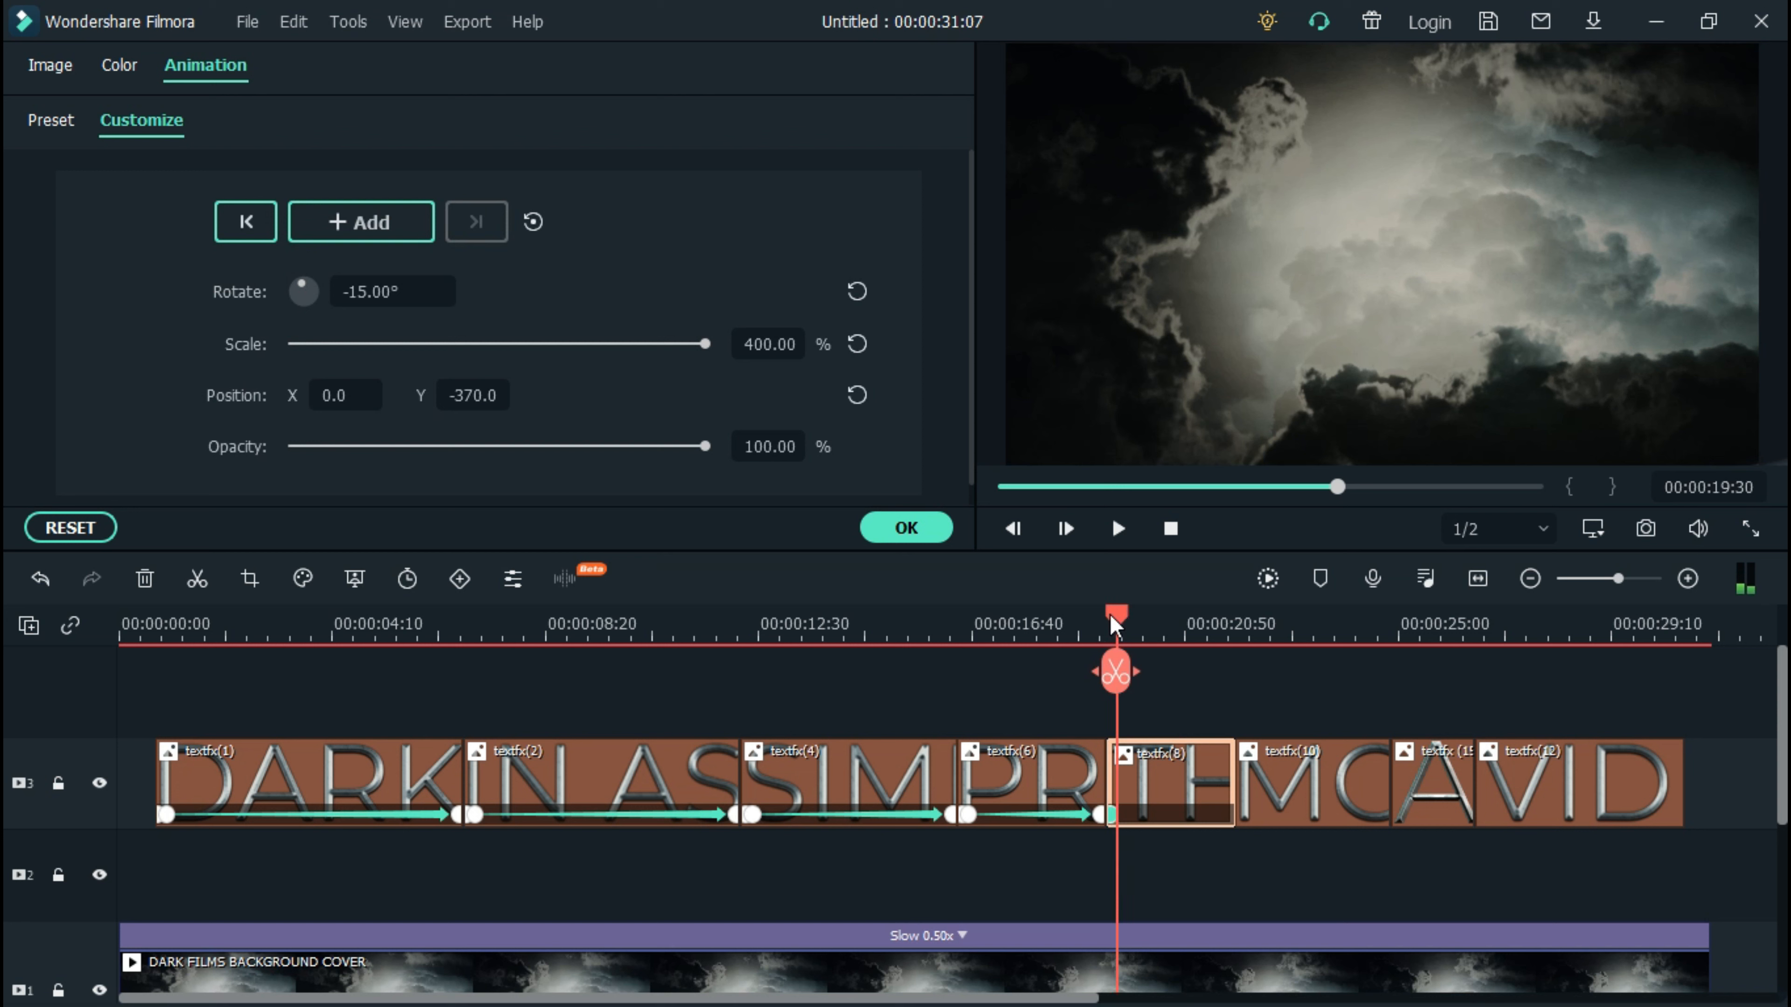
pyautogui.click(386, 243)
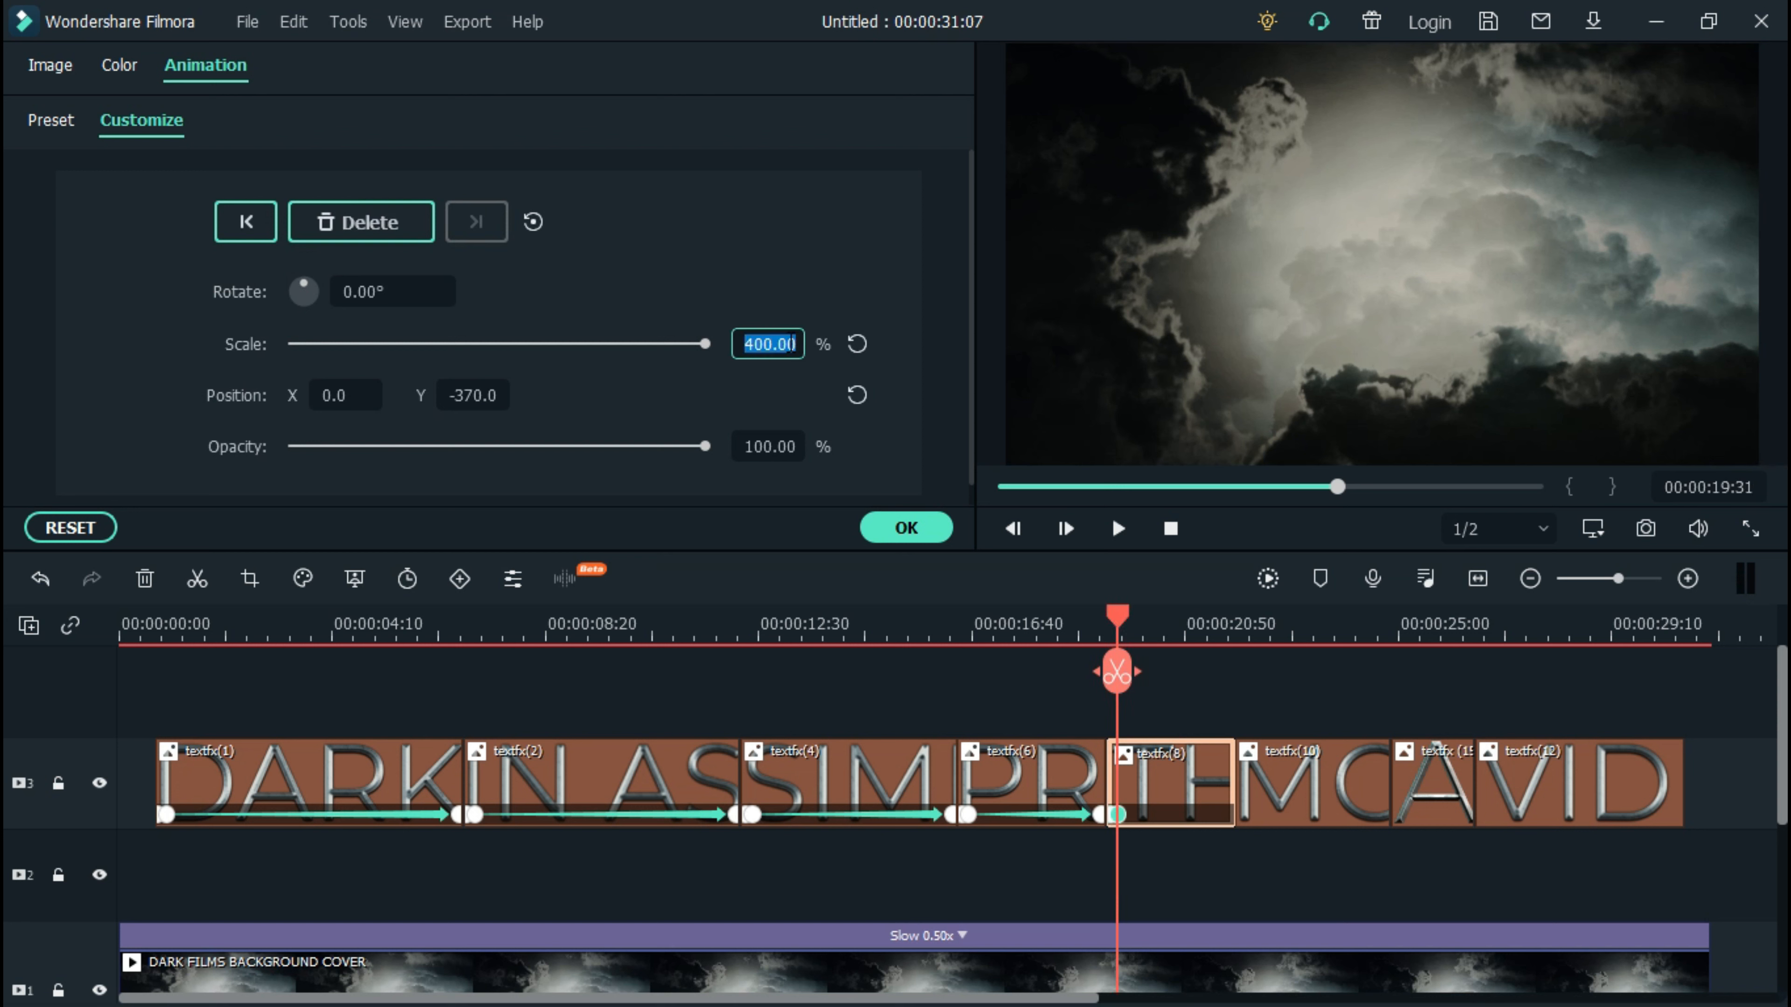
pyautogui.write('70')
pyautogui.click(857, 395)
# Add a closing keyframe at the end of textfx(8), at 00:00:21:44, with scale 65%
pyautogui.moveTo(1120, 624); pyautogui.dragTo(1233, 625)
pyautogui.click(409, 229)
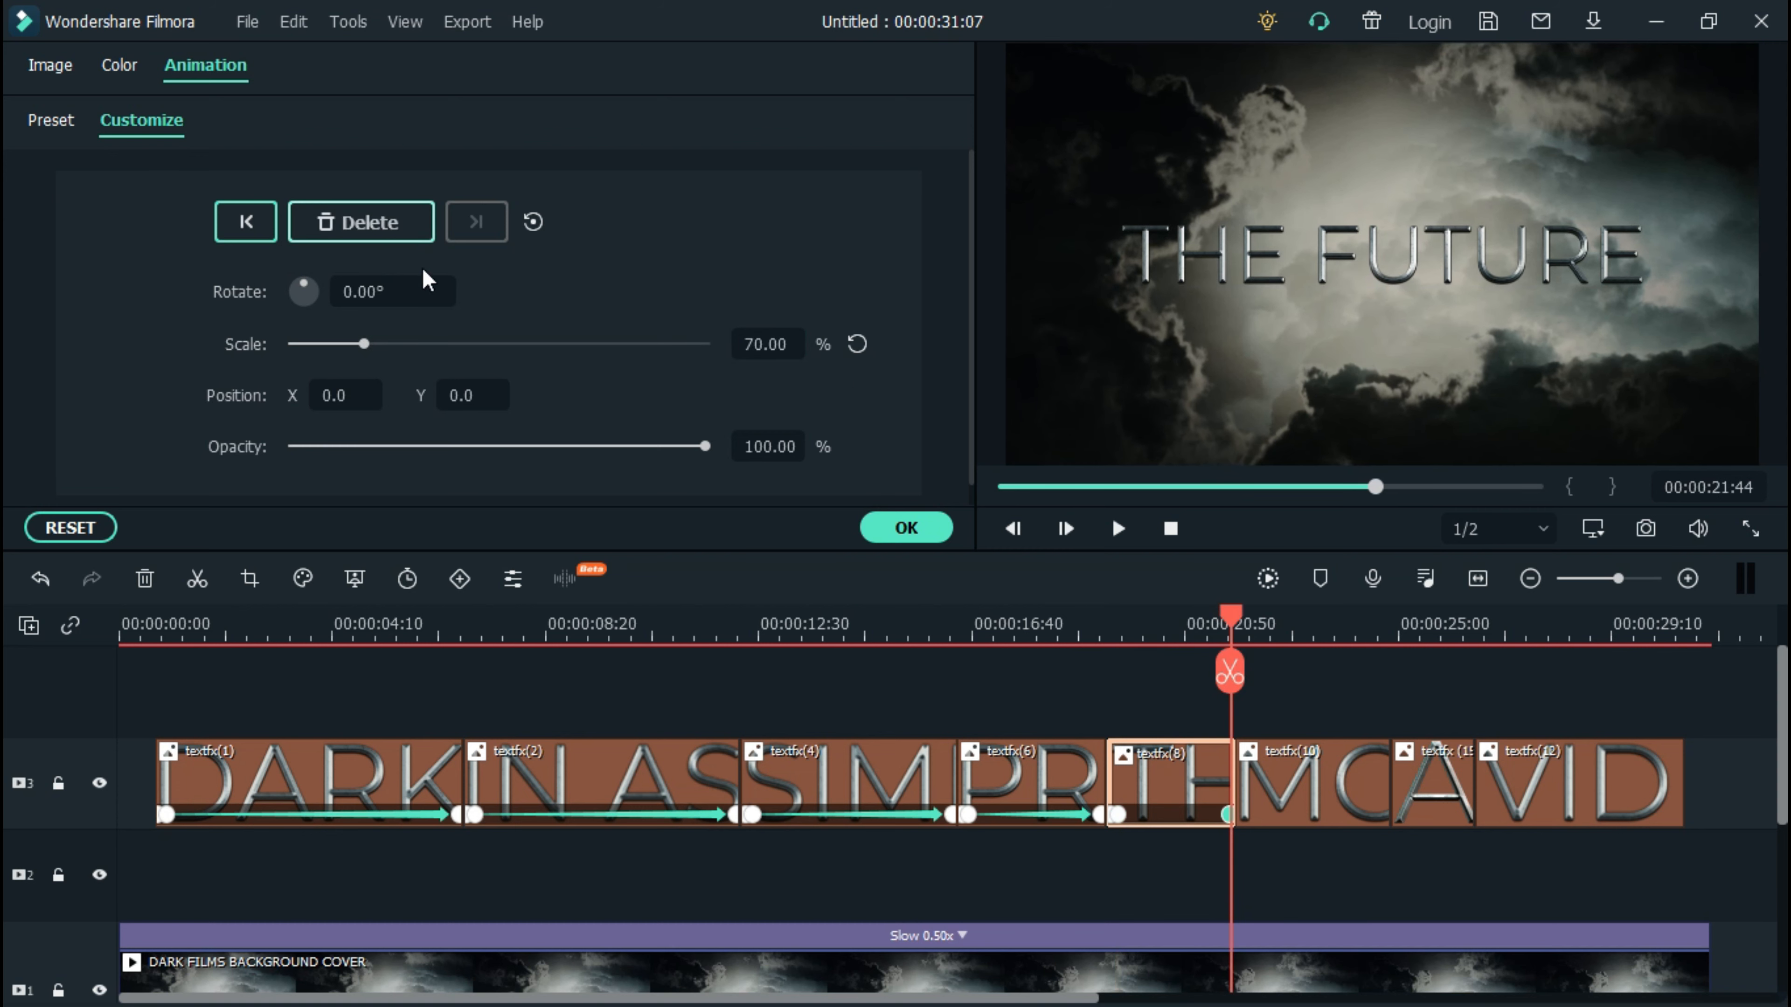
pyautogui.click(784, 344)
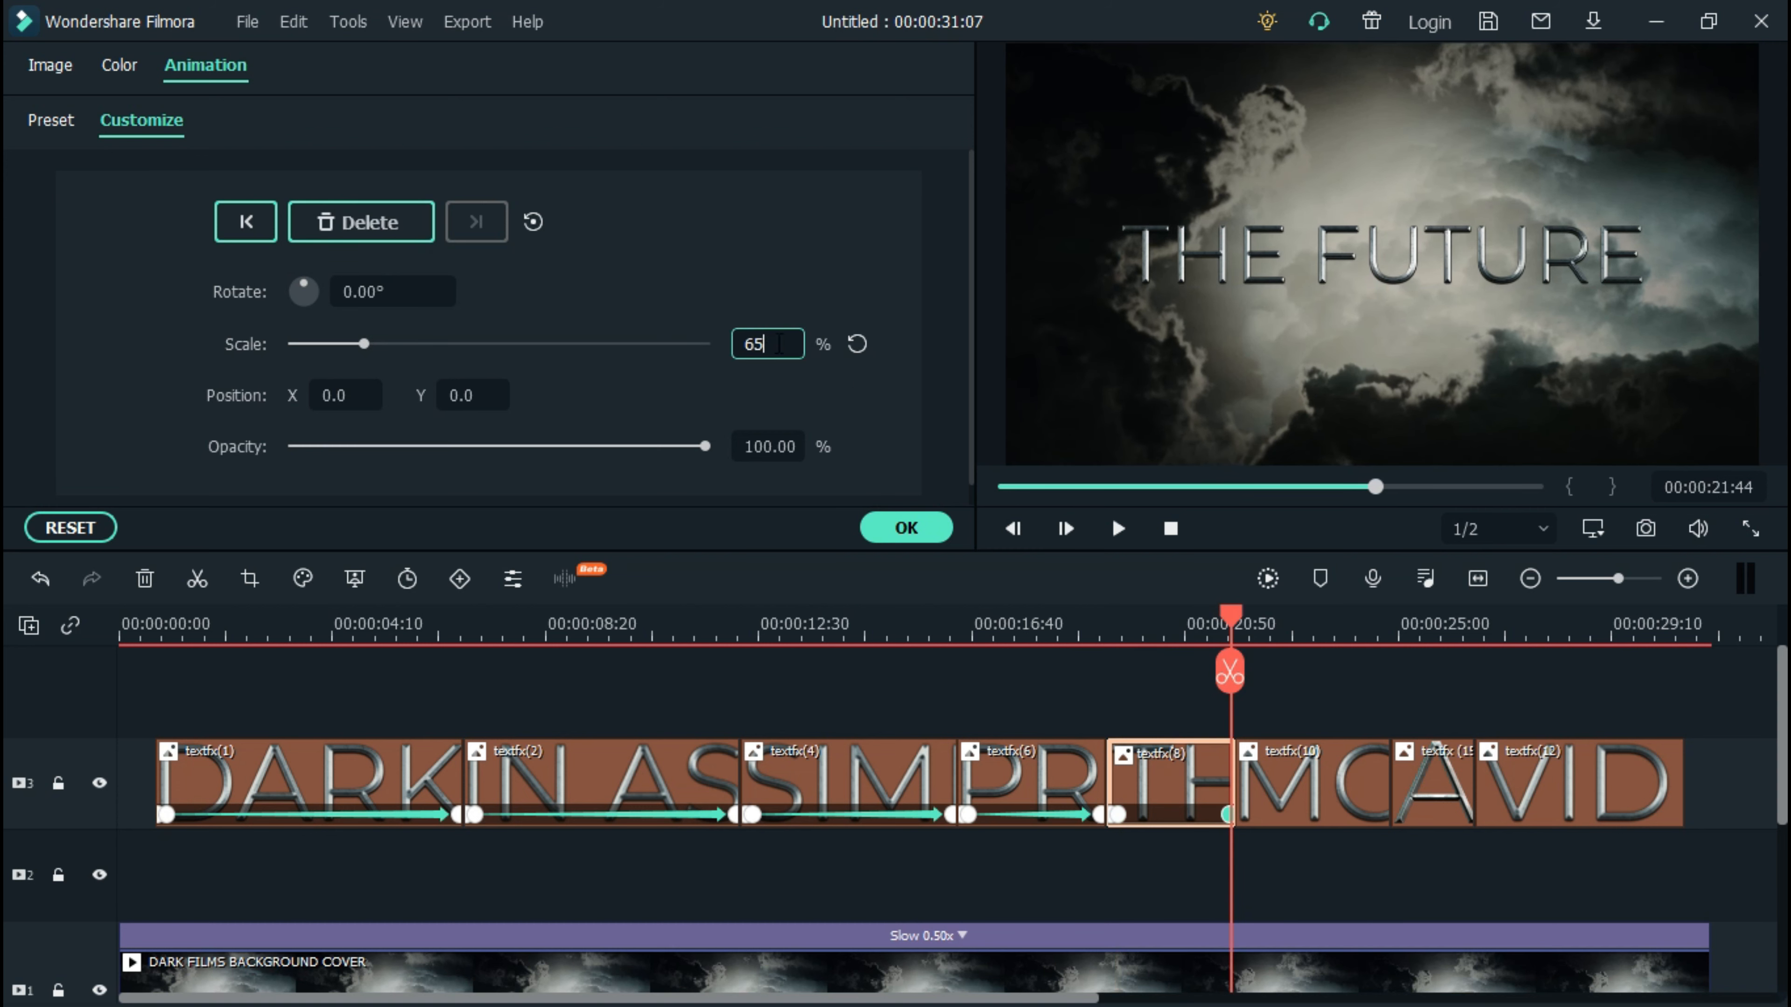
pyautogui.press('Return')
# Add an opening keyframe to textfx(10) at 00:00:21:51 with rotation -15°, scale 400% and Y position -360
pyautogui.press('Down')
pyautogui.click(395, 225)
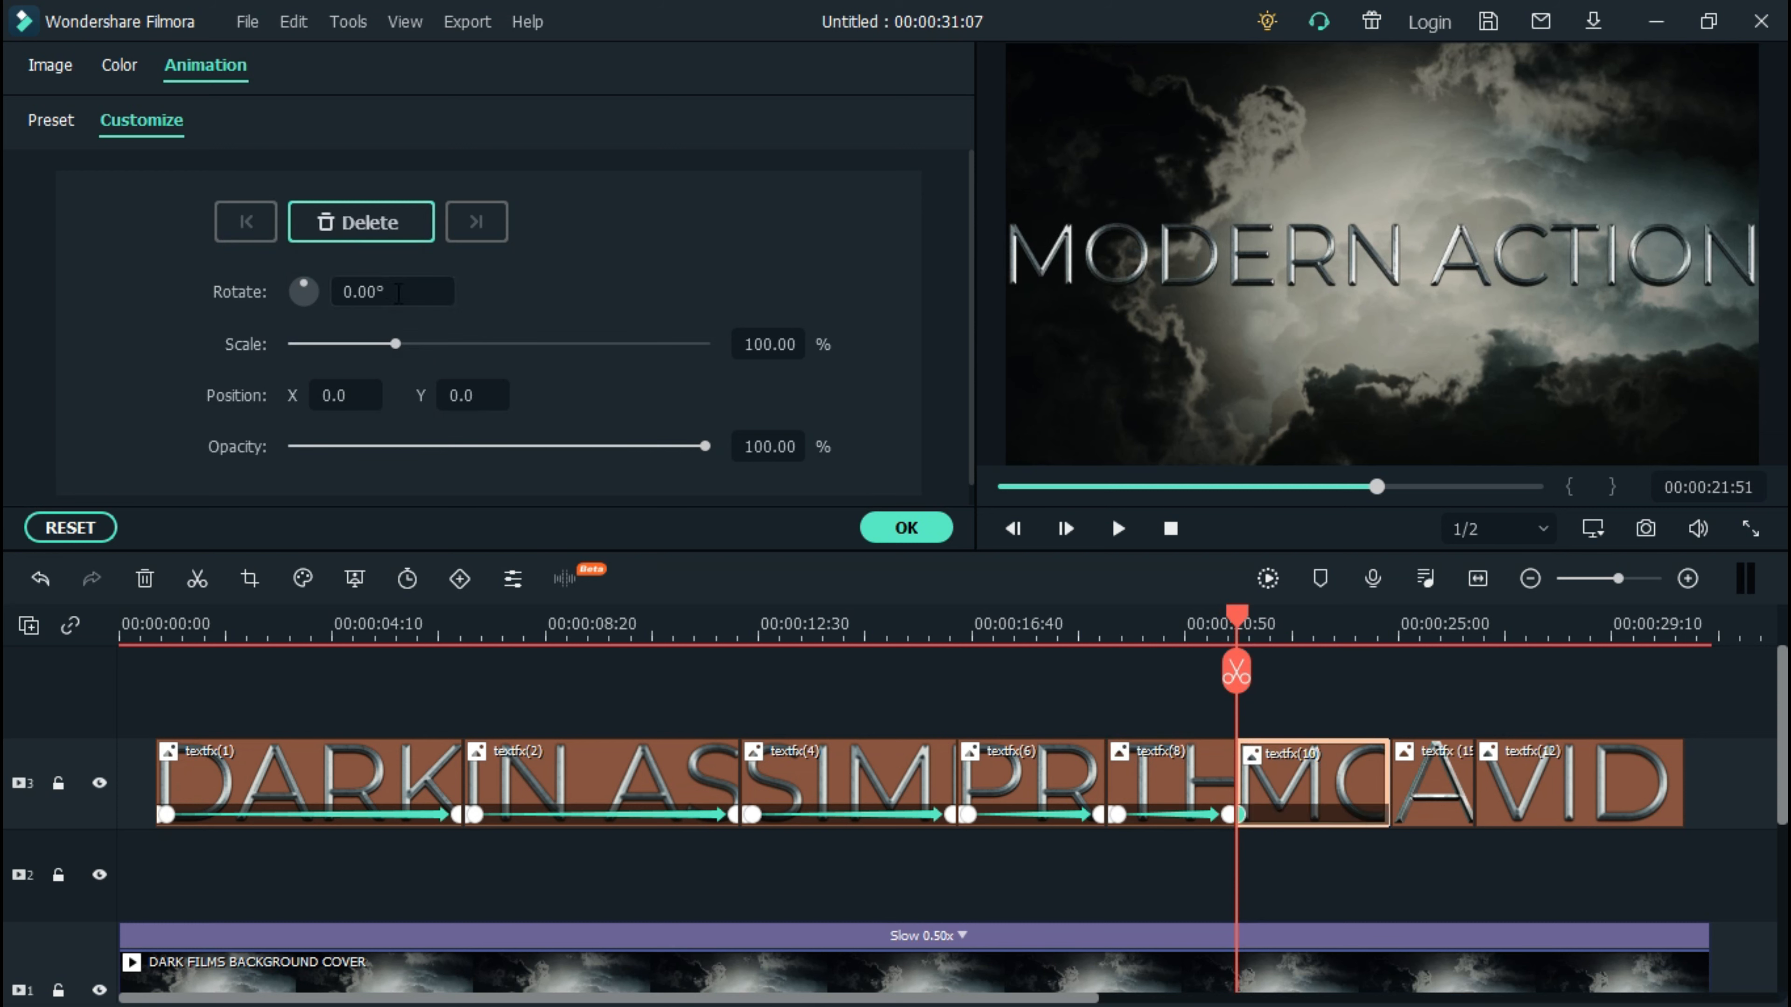
pyautogui.click(398, 293)
pyautogui.write('-15')
pyautogui.click(781, 345)
pyautogui.write('4')
pyautogui.click(487, 396)
pyautogui.write('-360')
pyautogui.press('Return')
# Add a second textfx(10) keyframe at 00:00:22:01 with rotation and Y position reset to 0 and scale 70%
pyautogui.moveTo(1238, 620); pyautogui.dragTo(1232, 623)
pyautogui.press('Right')
pyautogui.press('Right')
pyautogui.press('Right')
pyautogui.press('Right')
pyautogui.press('Right')
pyautogui.press('Right')
pyautogui.press('Right')
pyautogui.press('Right')
pyautogui.press('Right')
pyautogui.press('Right')
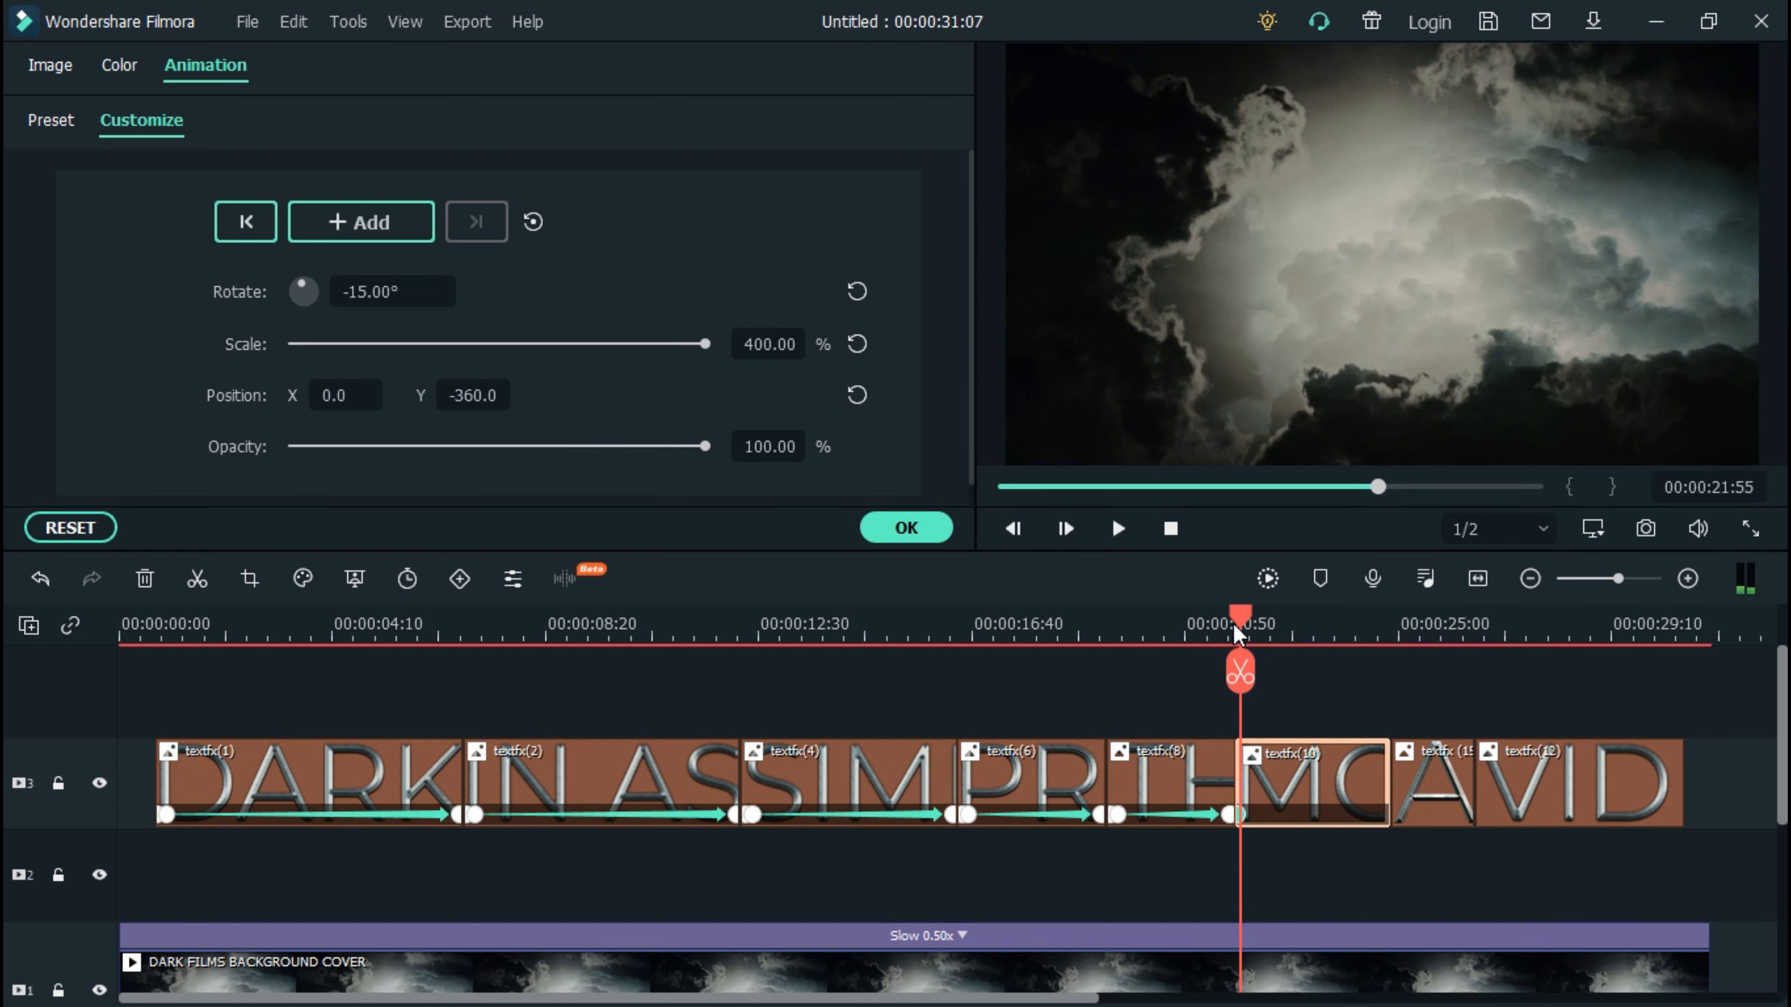
pyautogui.click(395, 224)
pyautogui.click(856, 291)
pyautogui.click(751, 344)
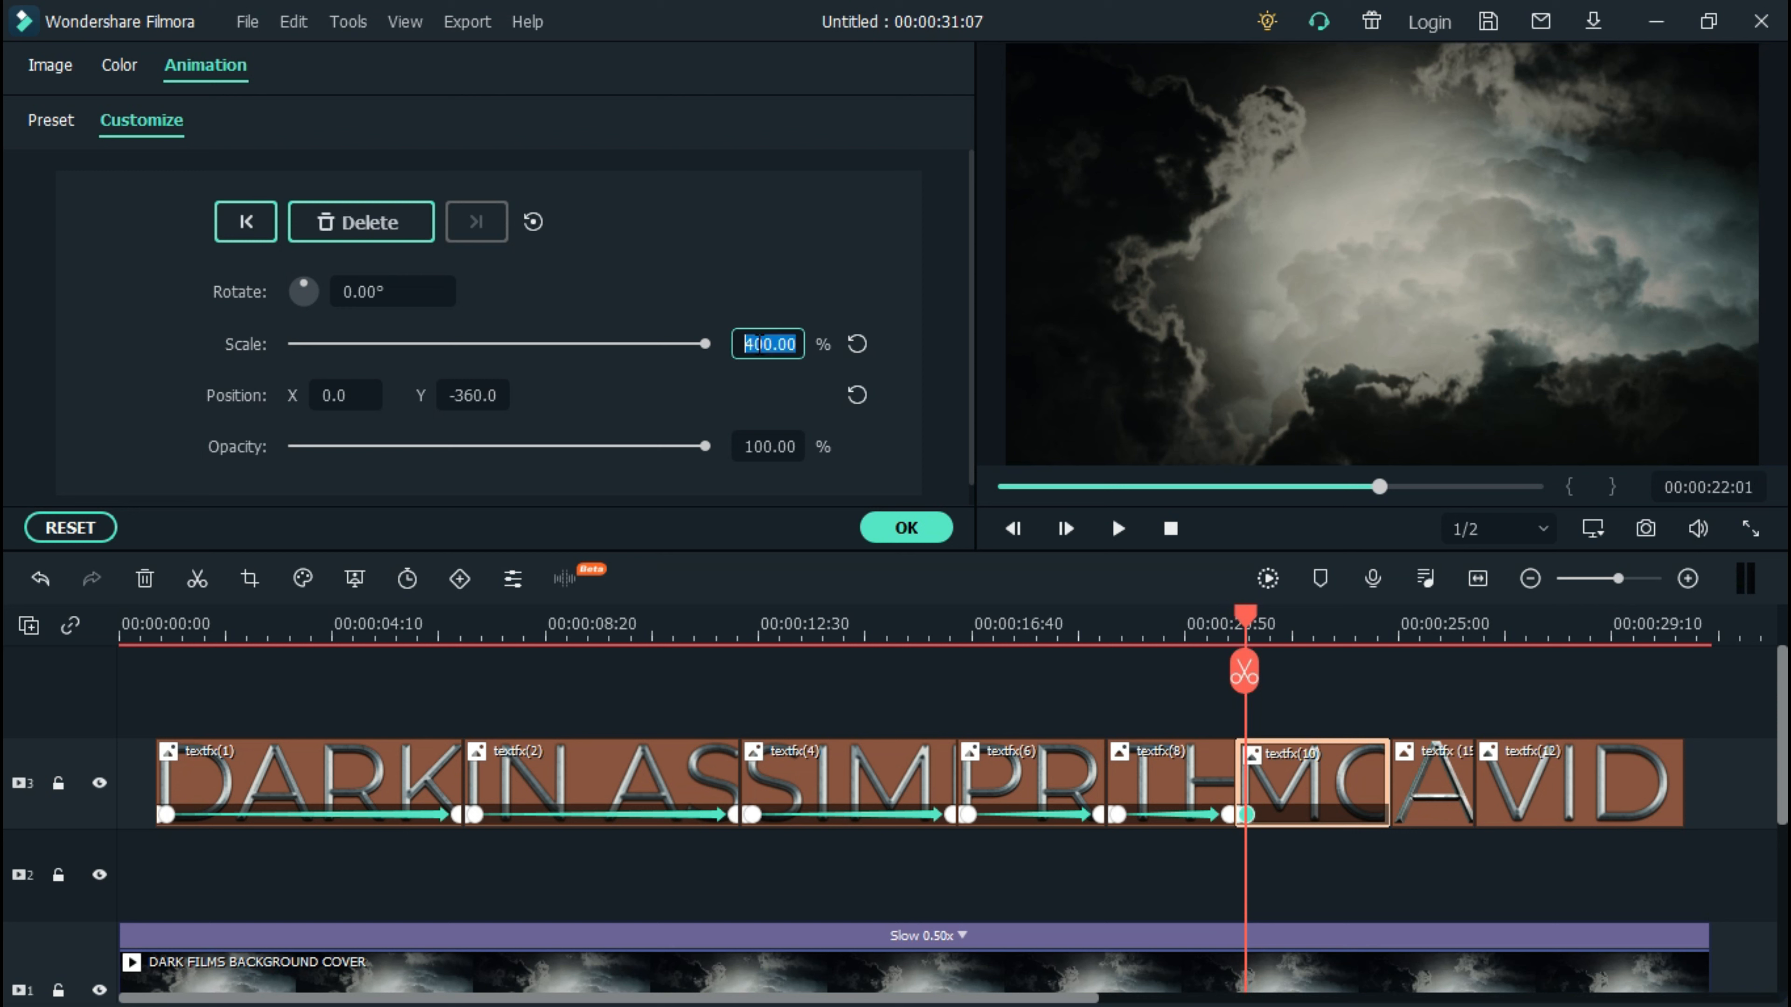
pyautogui.write('70')
pyautogui.press('Return')
pyautogui.click(857, 395)
# Add a closing keyframe at the end of textfx(10) with scale 65%
pyautogui.moveTo(1242, 625); pyautogui.dragTo(1394, 625)
pyautogui.click(360, 222)
pyautogui.click(765, 344)
pyautogui.write('65')
pyautogui.press('Return')
# Add an opening keyframe to the AND clip at 00:00:24:54 with rotation -15°, scale 400% and Y position -360
pyautogui.click(1427, 776)
pyautogui.click(338, 230)
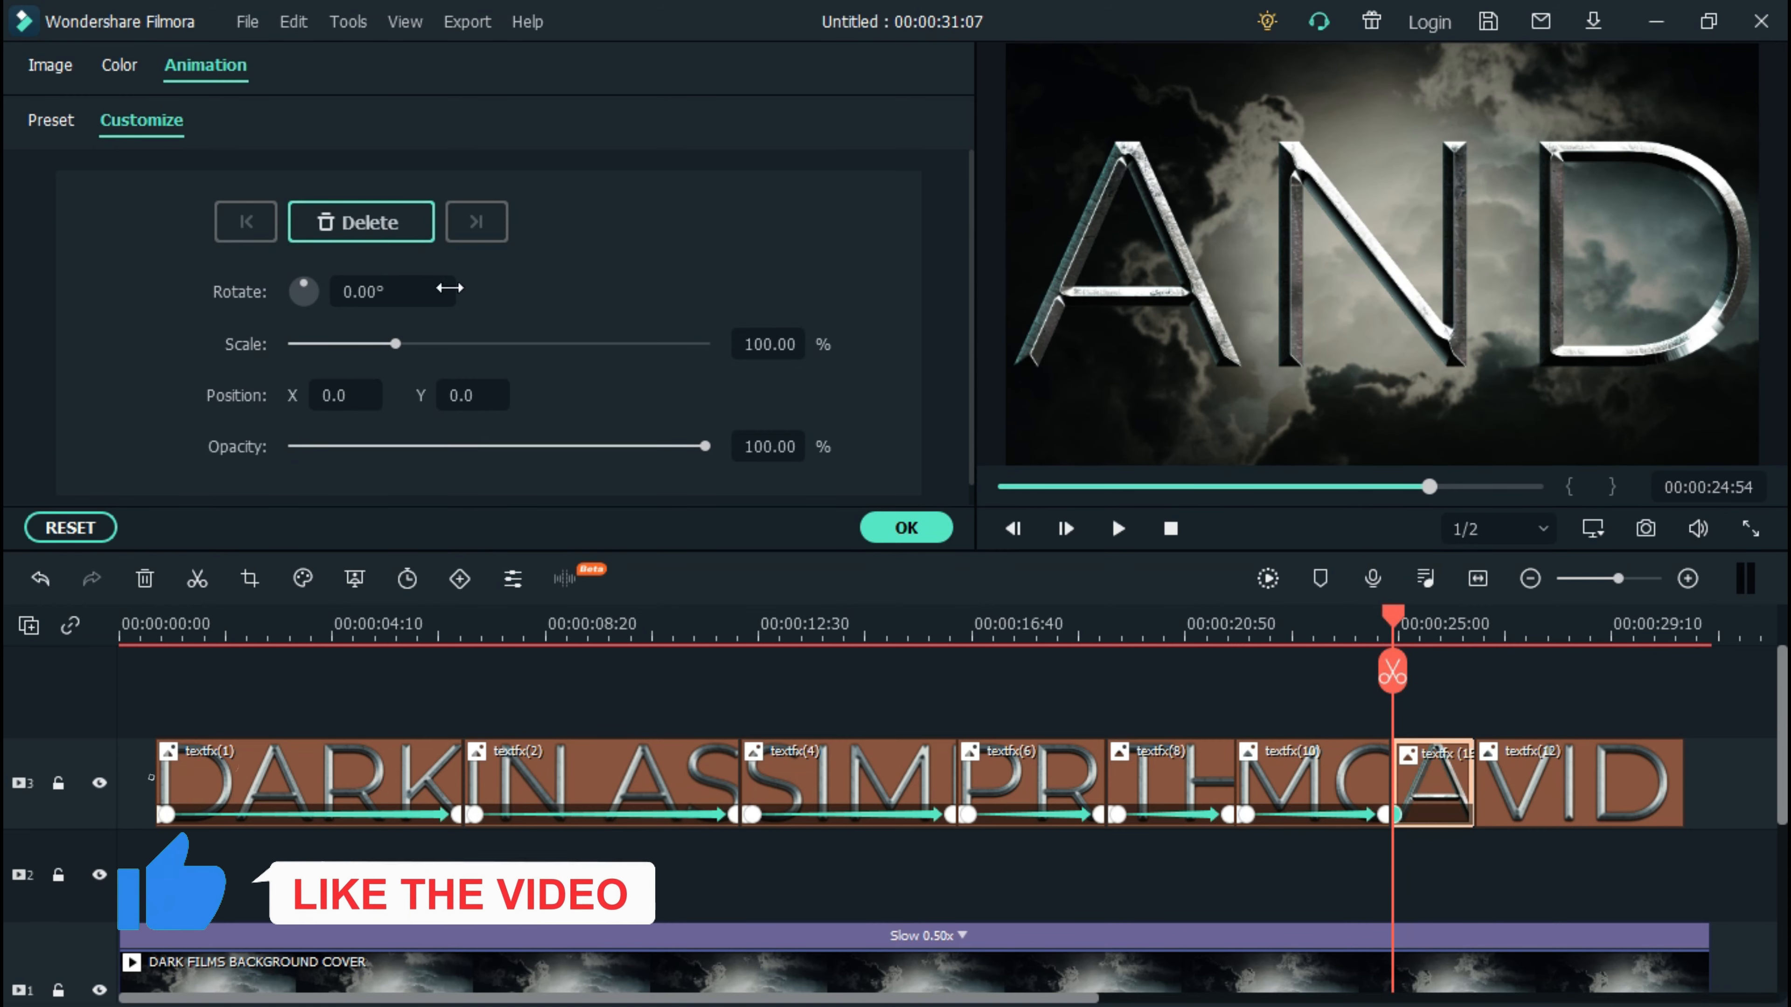
pyautogui.click(370, 291)
pyautogui.write('-15')
pyautogui.press('Return')
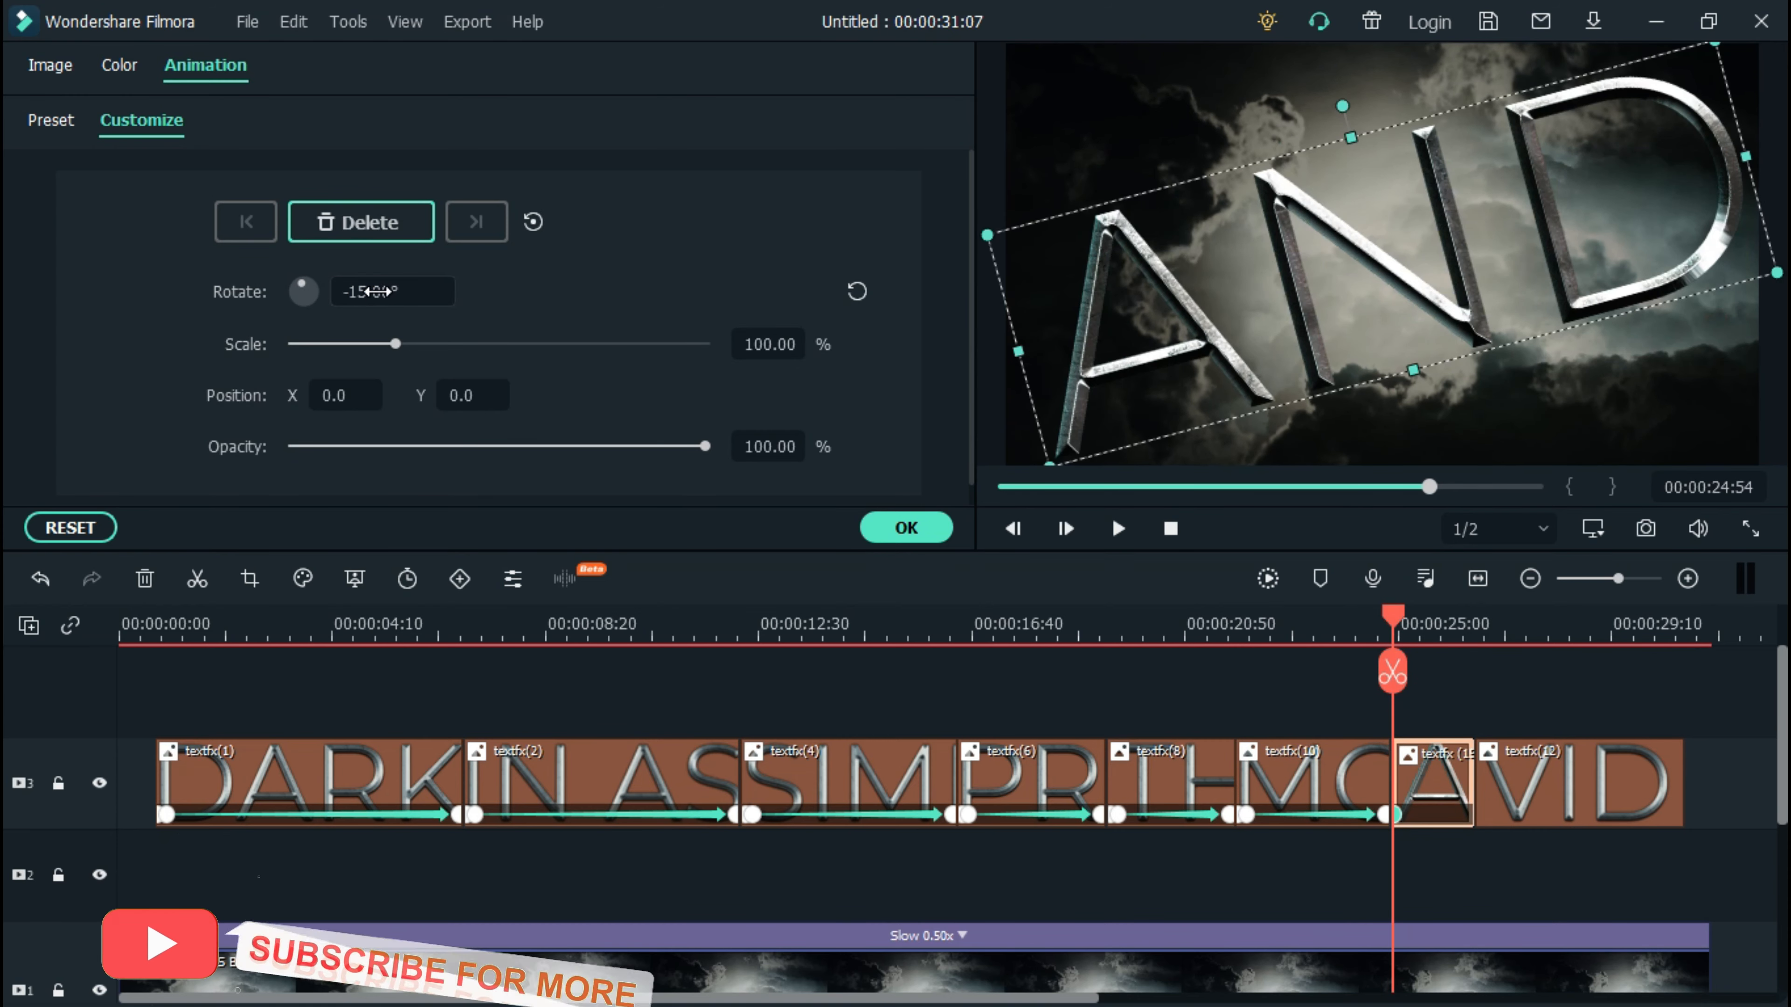
pyautogui.click(769, 344)
pyautogui.write('400')
pyautogui.press('Return')
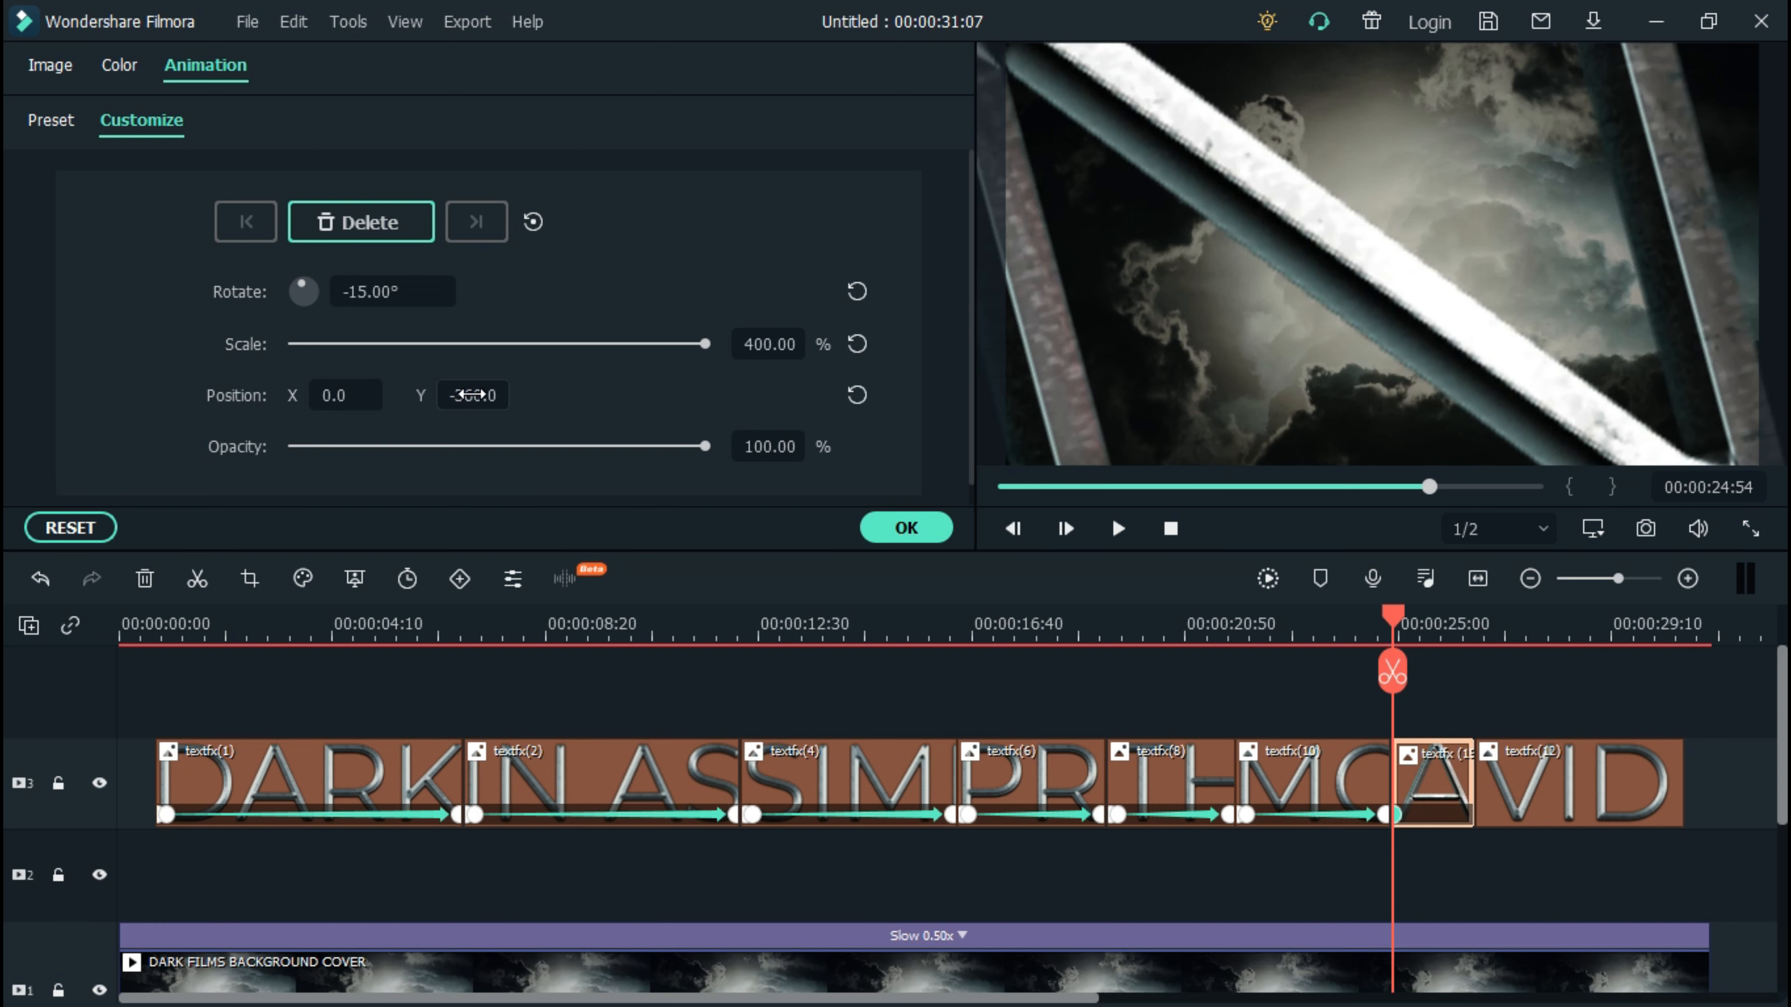
# Add a second keyframe to the AND clip at 00:00:25:03 with rotation and Y position reset to 0 and scale 40%
pyautogui.click(1398, 616)
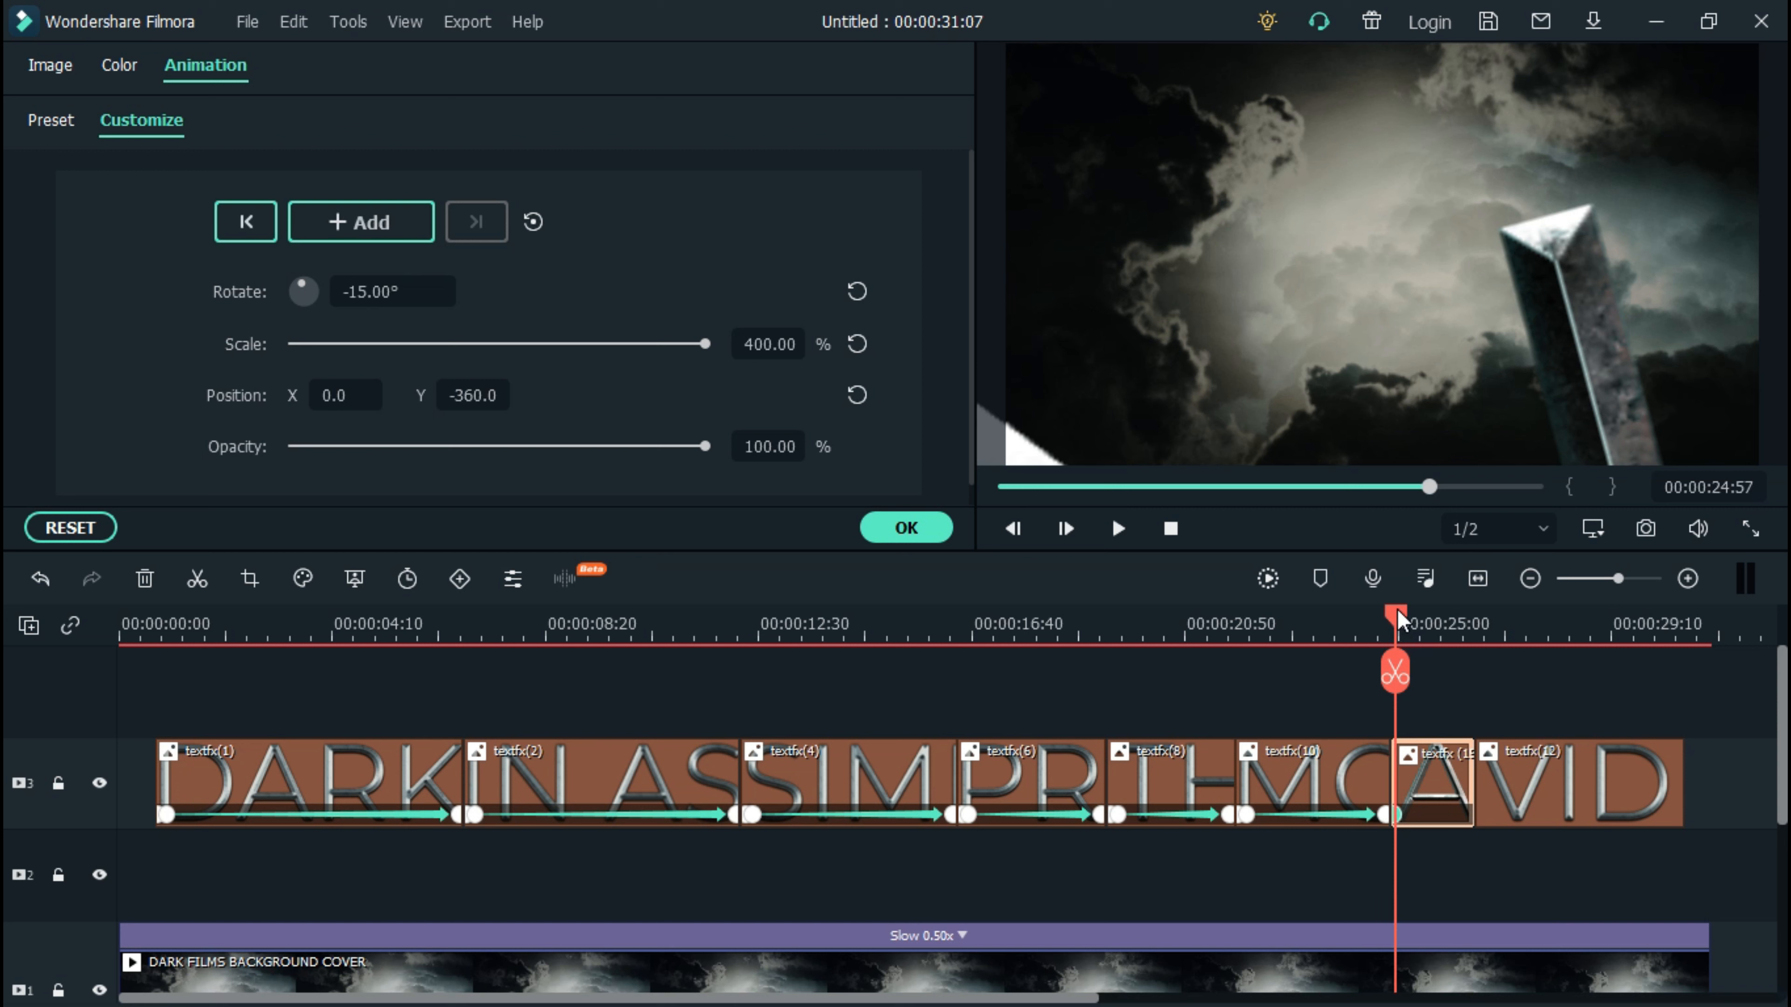
pyautogui.click(1394, 618)
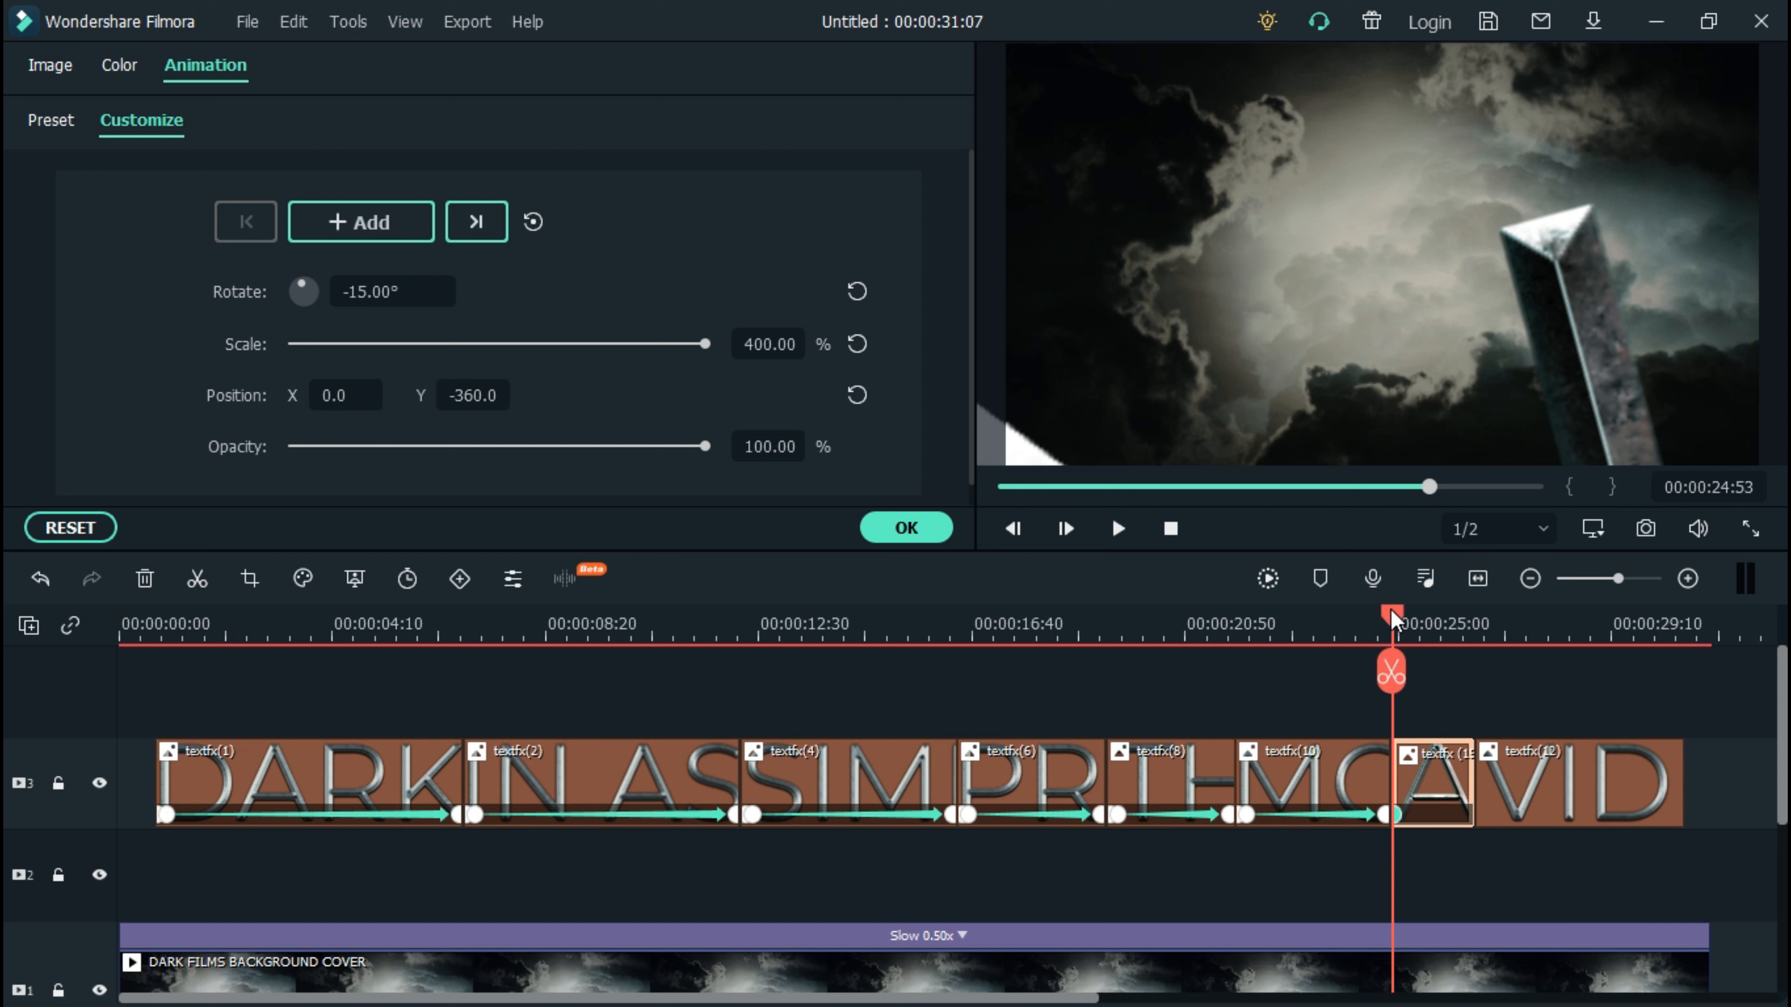
pyautogui.press('Right')
pyautogui.press('Right')
pyautogui.press('Right')
pyautogui.press('Right')
pyautogui.press('Right')
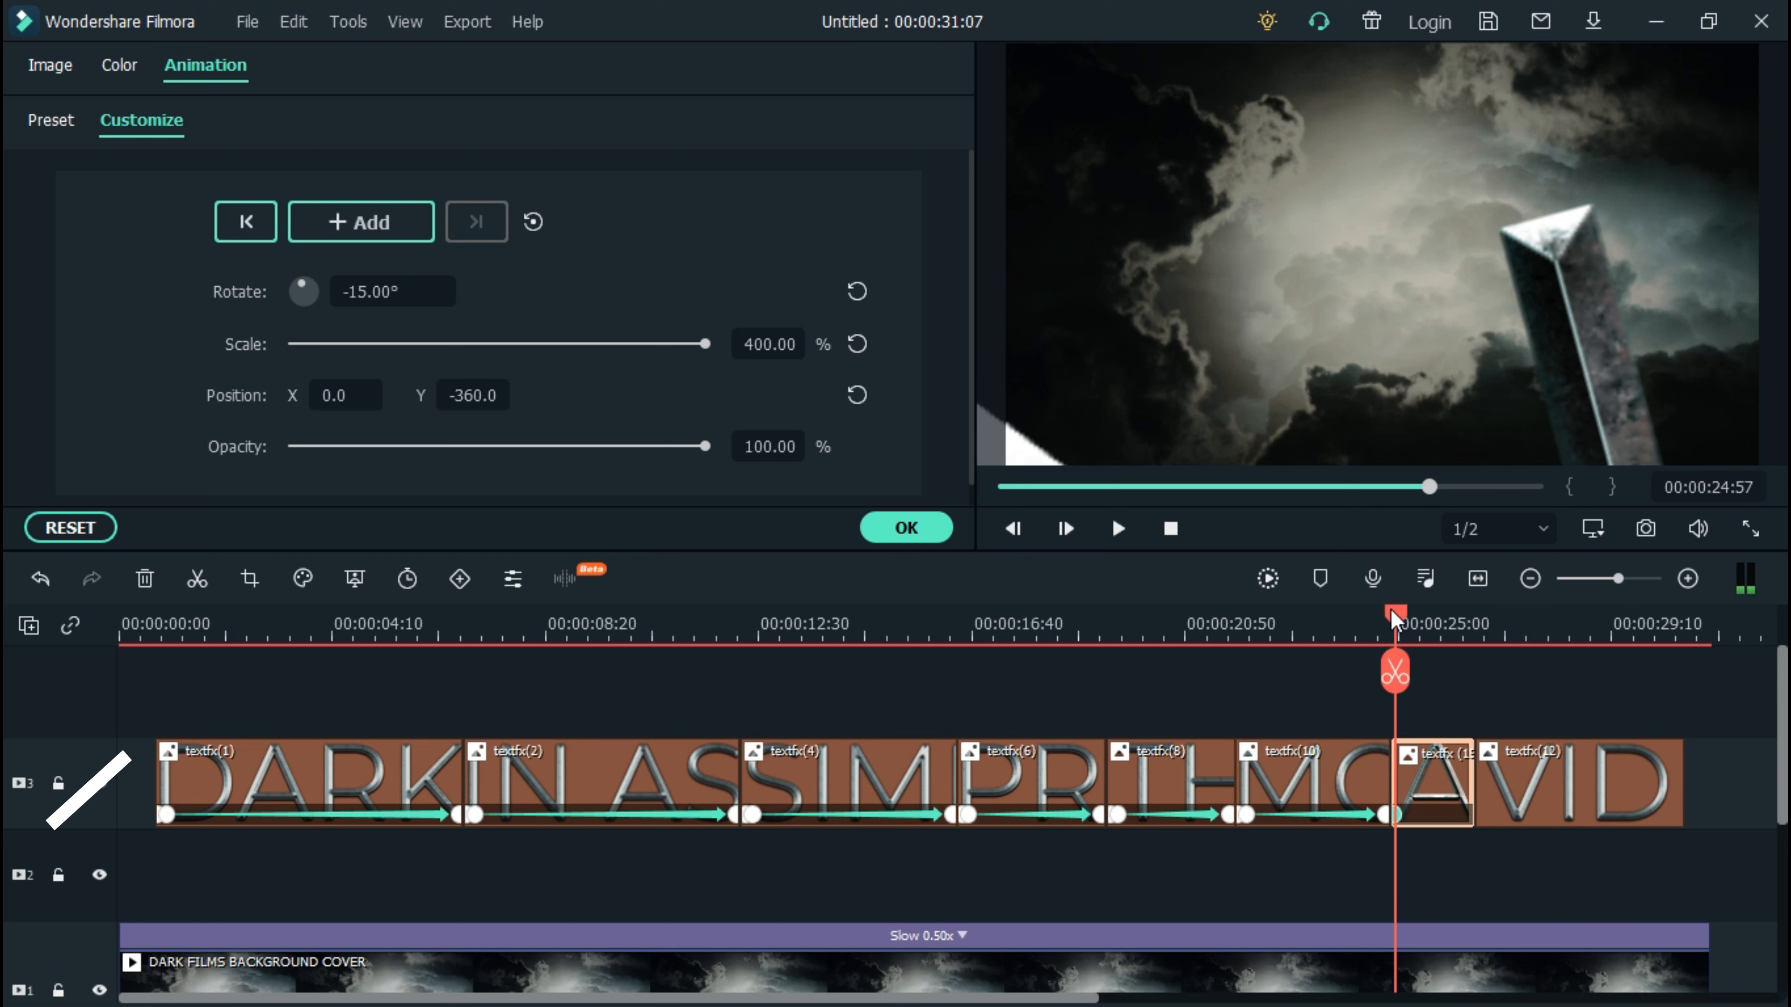
pyautogui.press('Right')
pyautogui.press('Right')
pyautogui.press('Right')
pyautogui.press('Right')
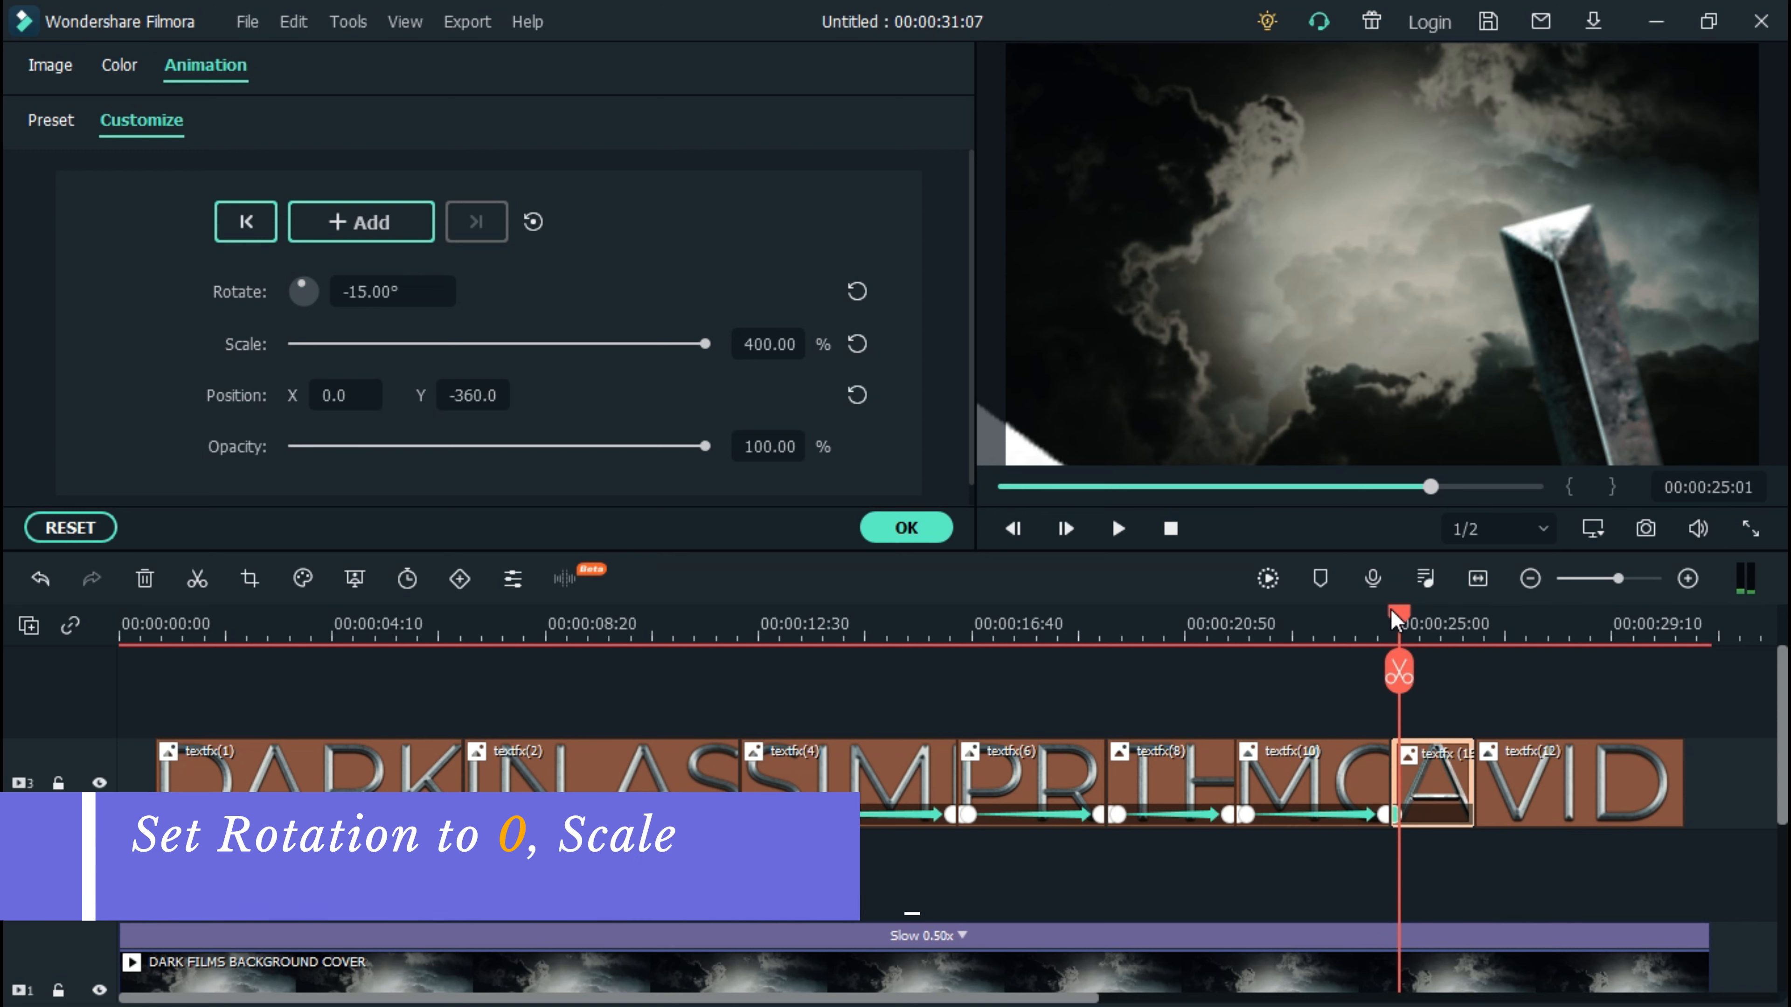
pyautogui.click(401, 214)
pyautogui.click(855, 292)
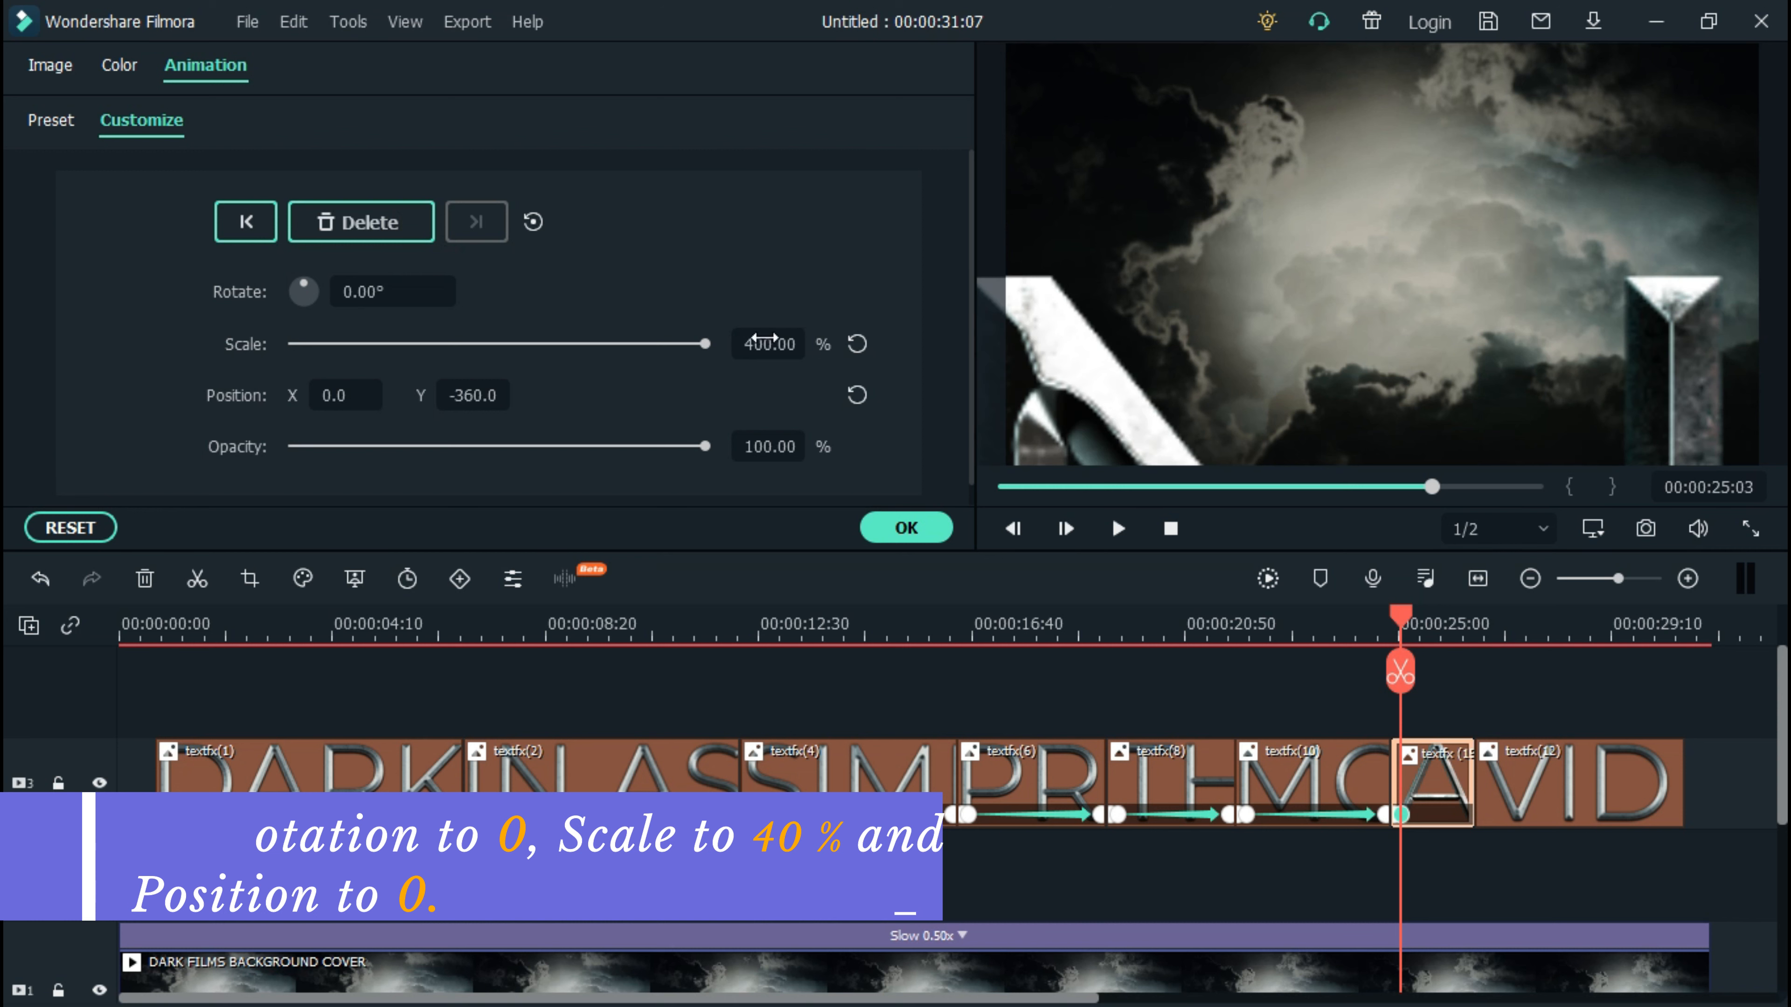
pyautogui.doubleClick(770, 343)
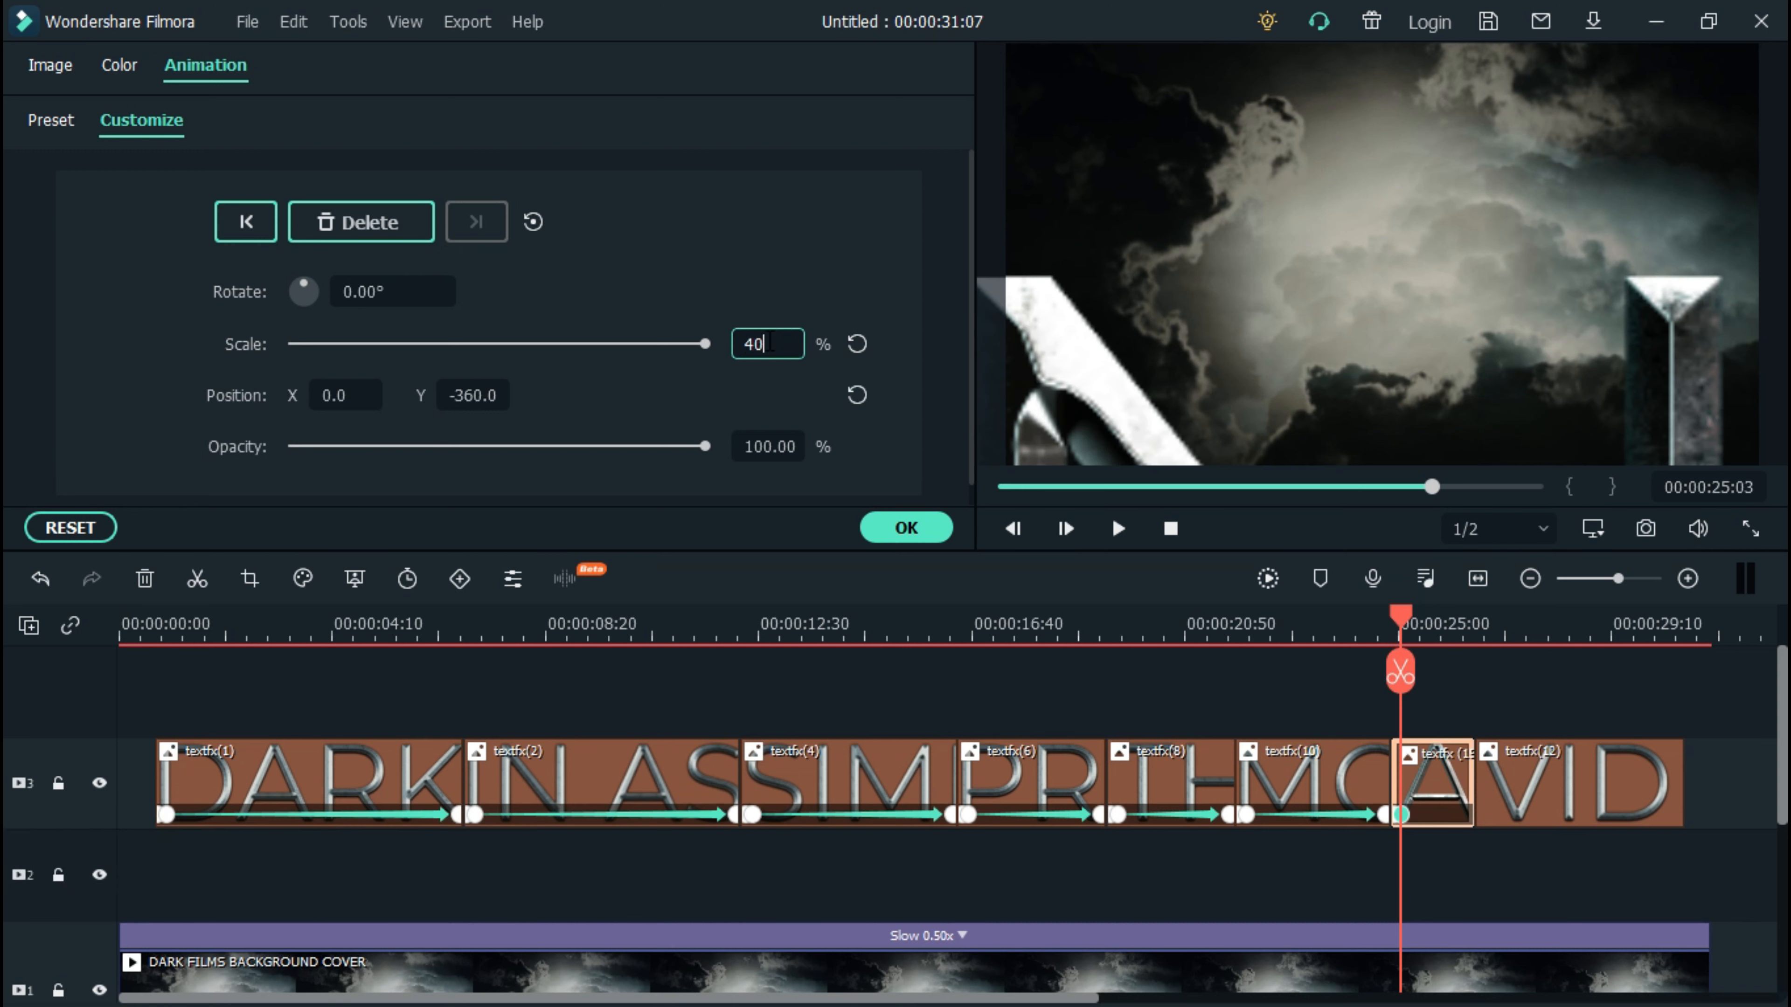
pyautogui.write('40')
pyautogui.click(855, 395)
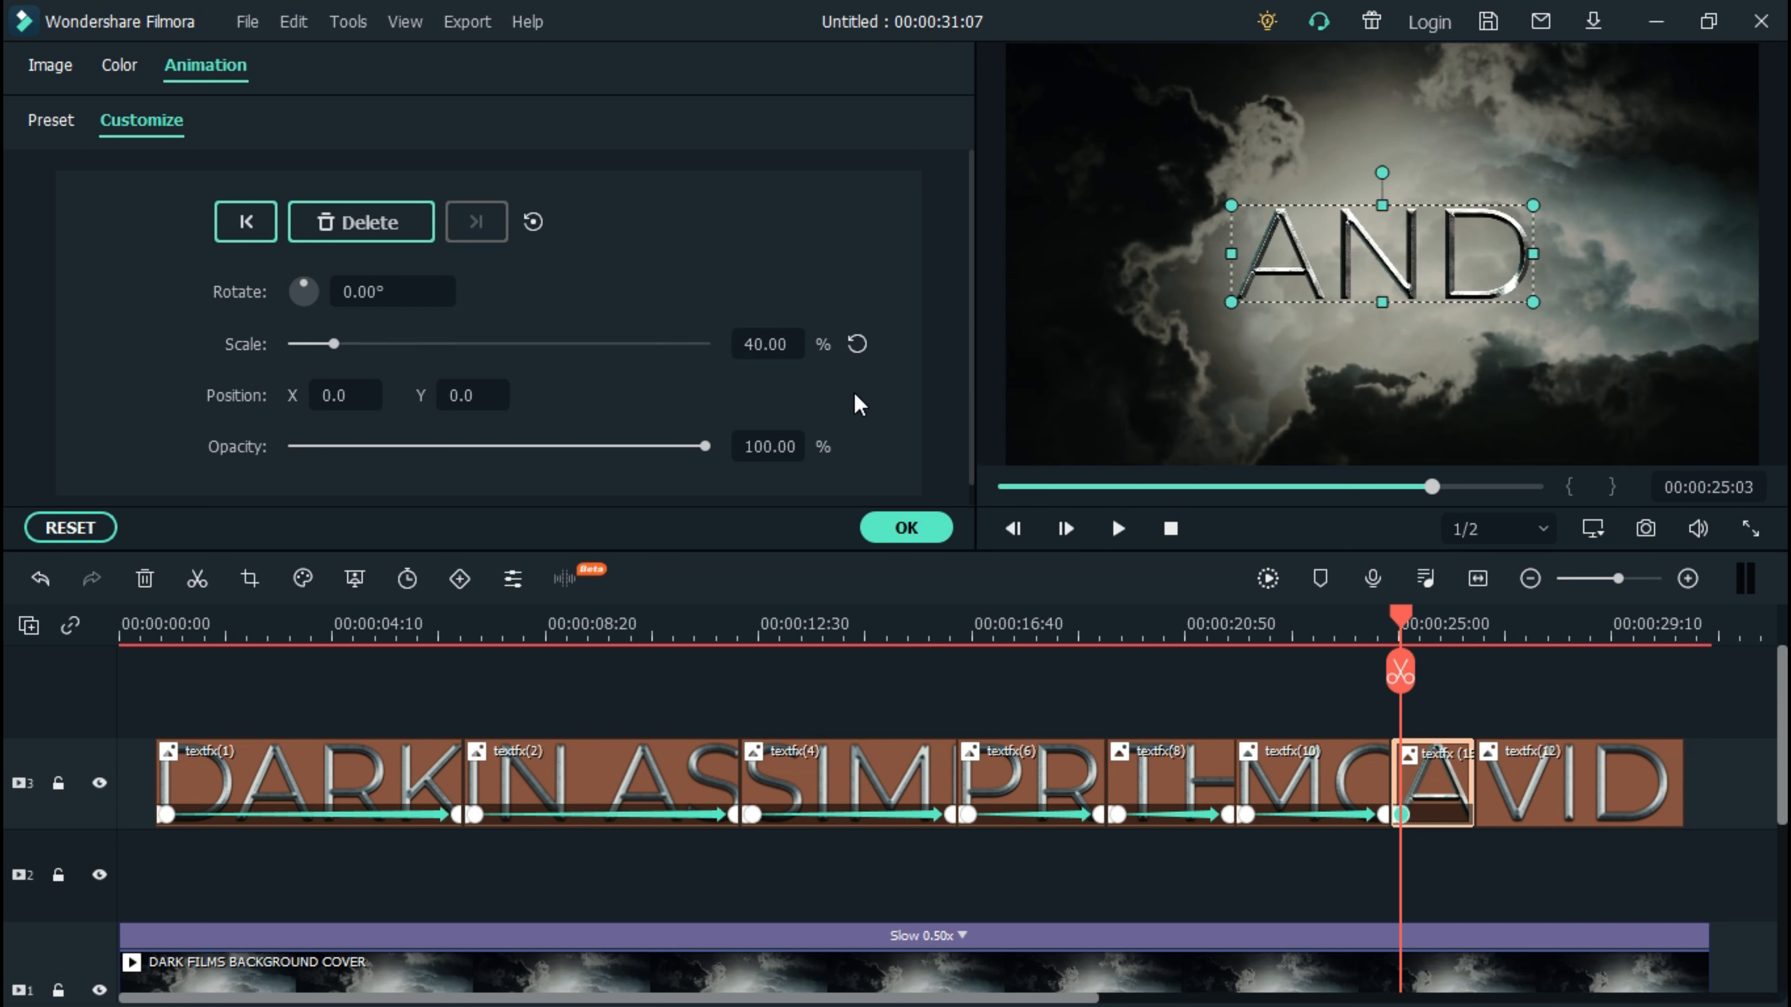
# Add a closing keyframe to the AND clip at 00:00:26:27 with scale 29%
pyautogui.moveTo(1400, 628); pyautogui.dragTo(1471, 628)
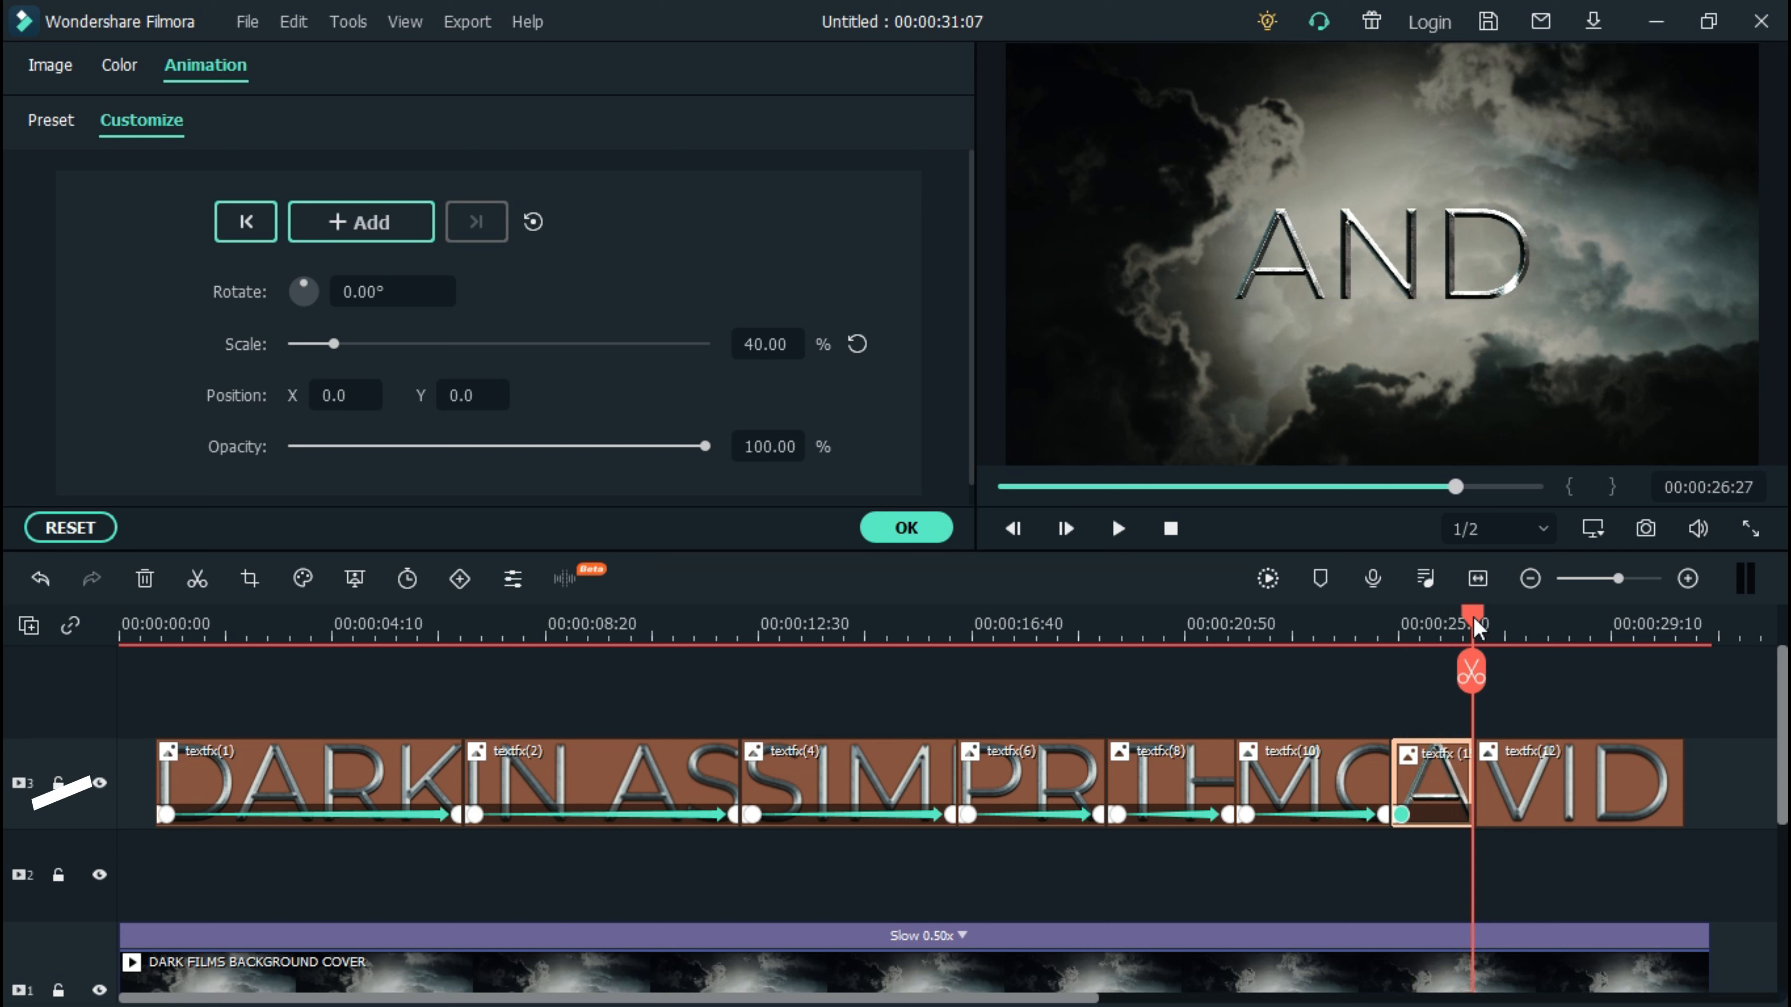
pyautogui.click(361, 222)
pyautogui.click(766, 343)
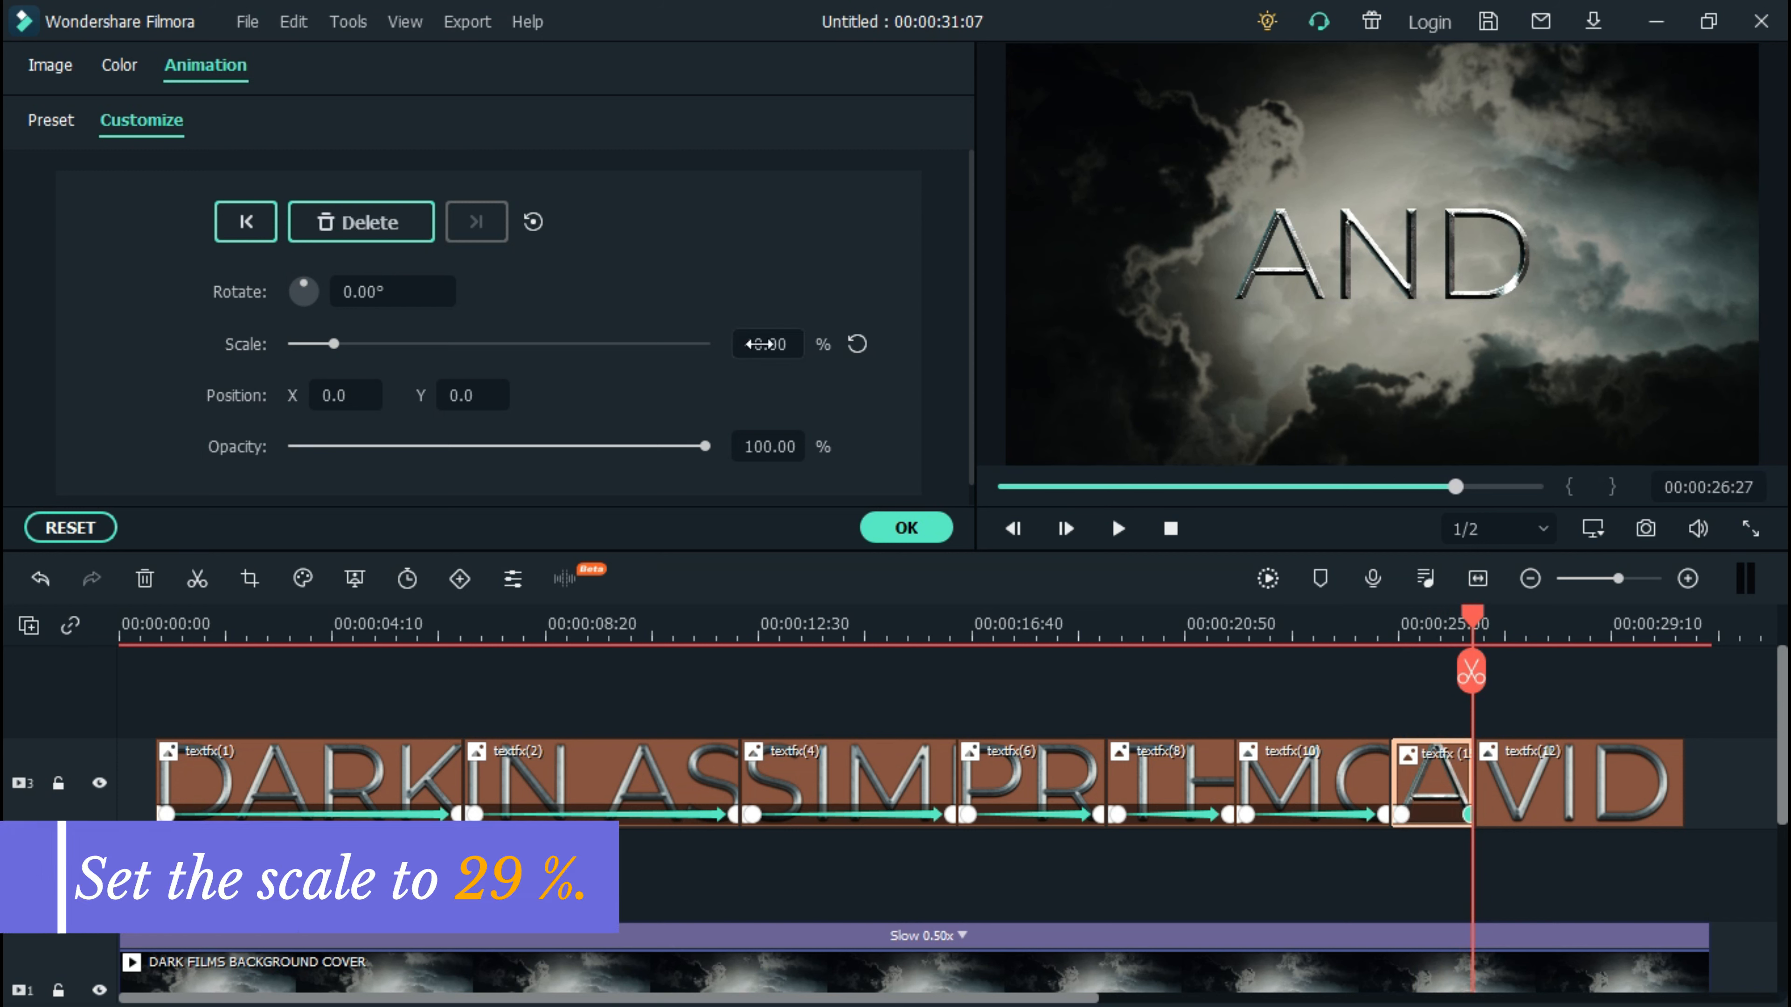
pyautogui.write('29')
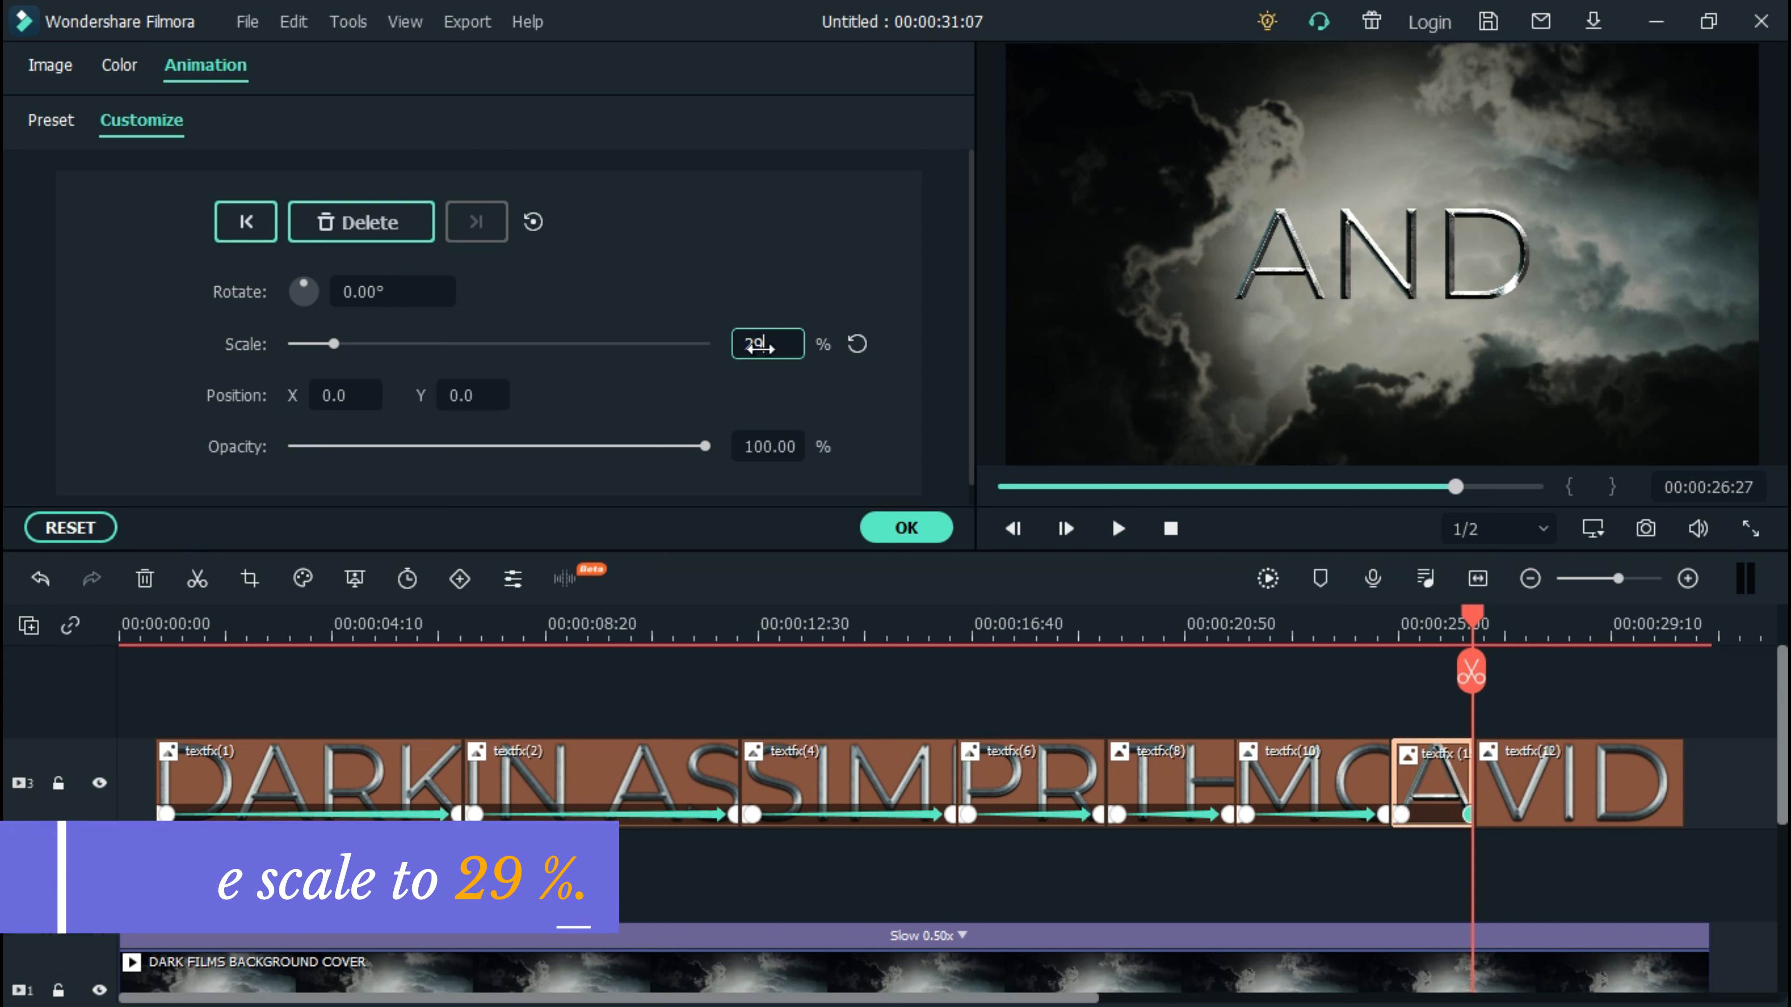
pyautogui.press('Return')
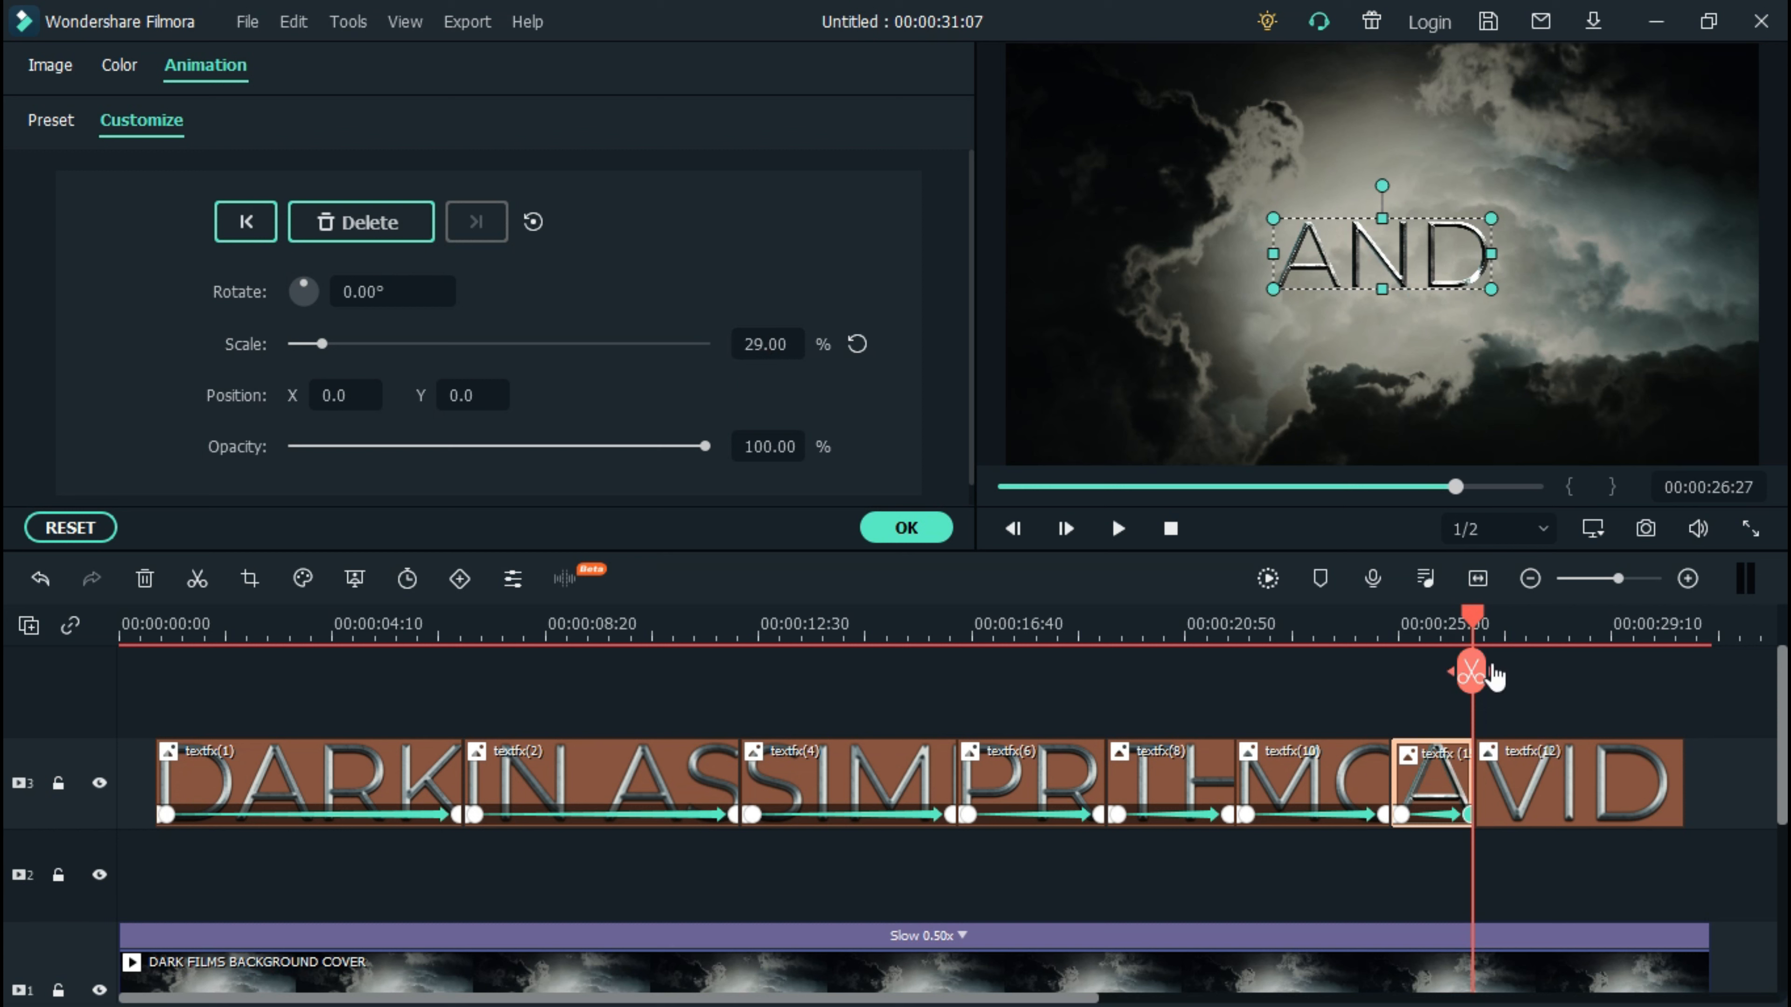
# Add an opening keyframe to textfx(12) at 00:00:26:31 with rotation -15°, scale 400% and Y position -360
pyautogui.click(1480, 624)
pyautogui.click(1495, 772)
pyautogui.click(1476, 622)
pyautogui.click(405, 231)
pyautogui.click(748, 343)
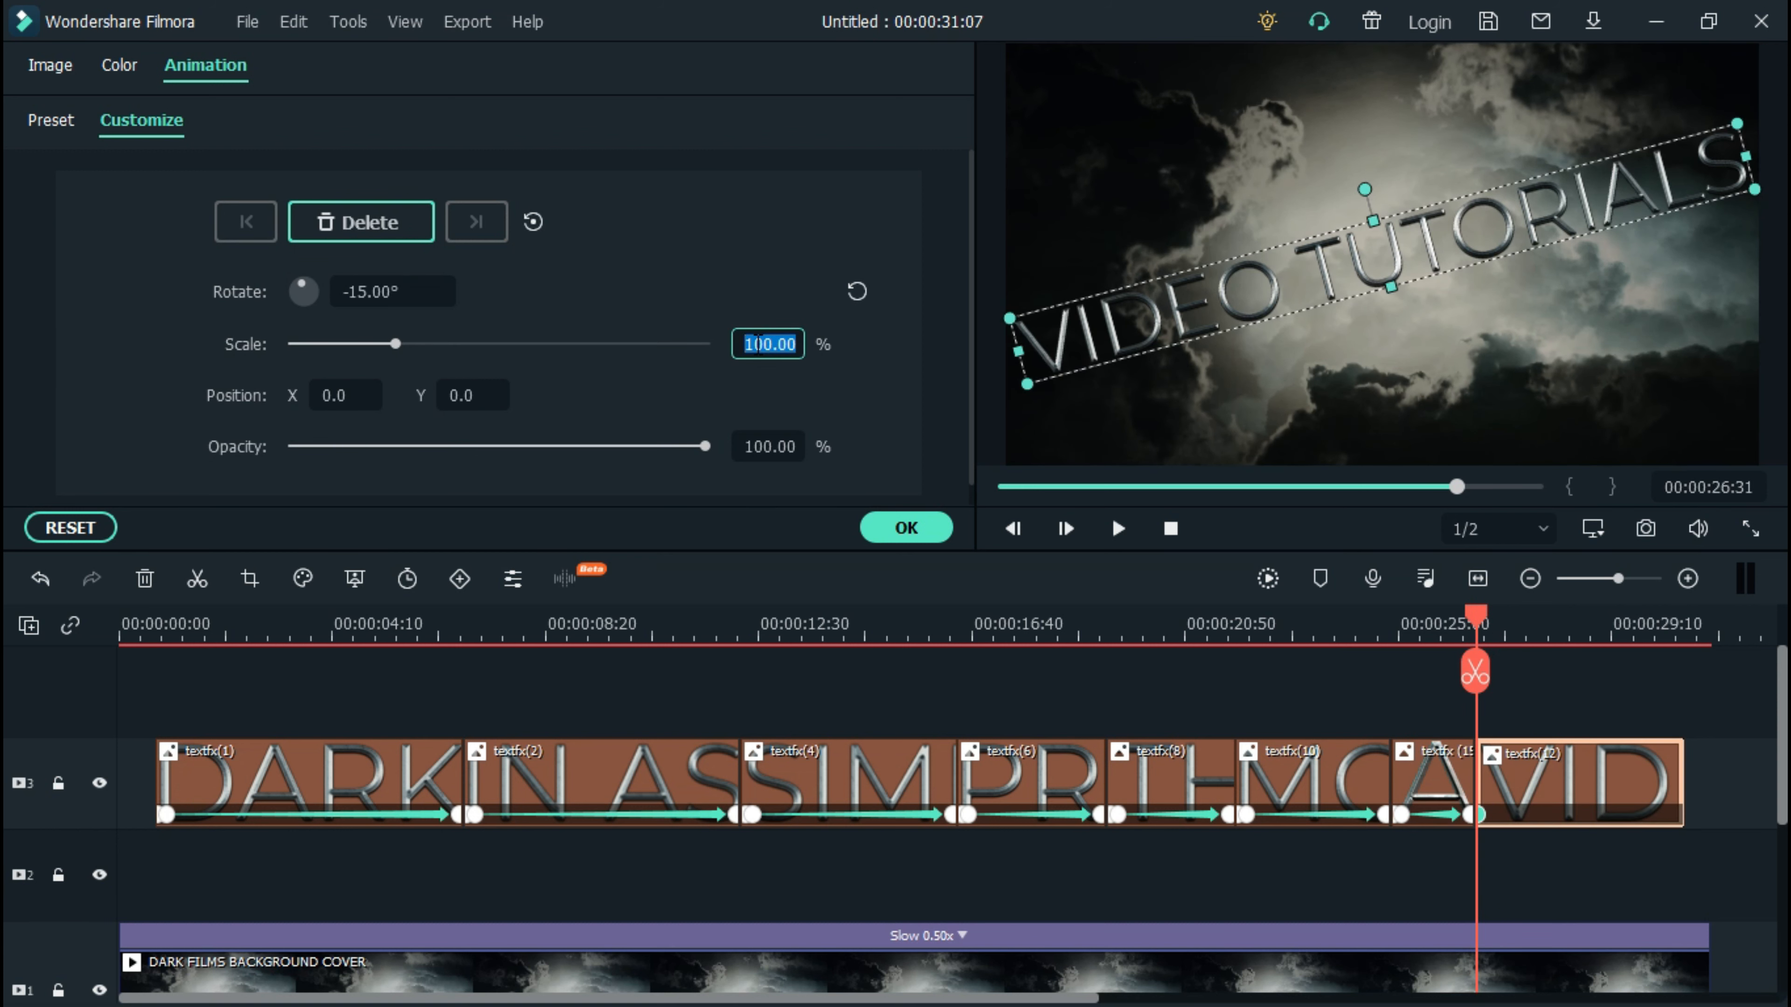
pyautogui.click(471, 395)
pyautogui.write('-360')
pyautogui.press('Return')
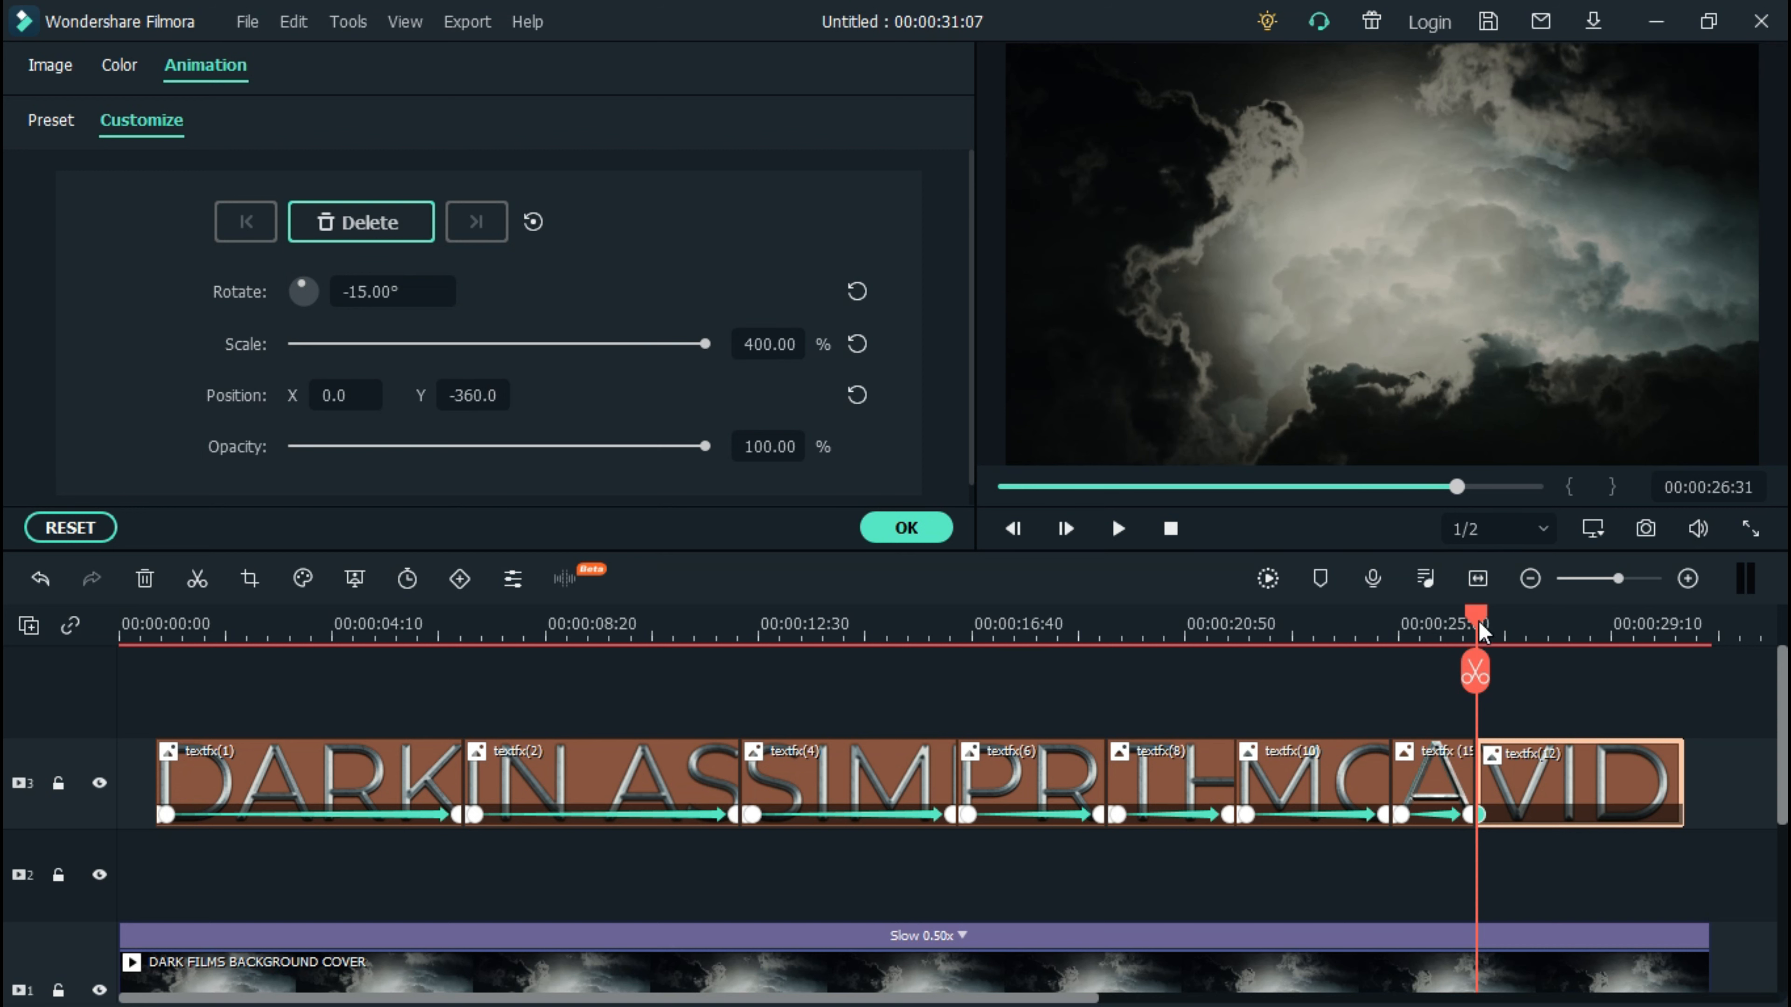
# Add a second textfx(12) keyframe at 00:00:26:43 with rotation and Y position reset to 0 and scale 70%
pyautogui.moveTo(1478, 621); pyautogui.dragTo(1487, 622)
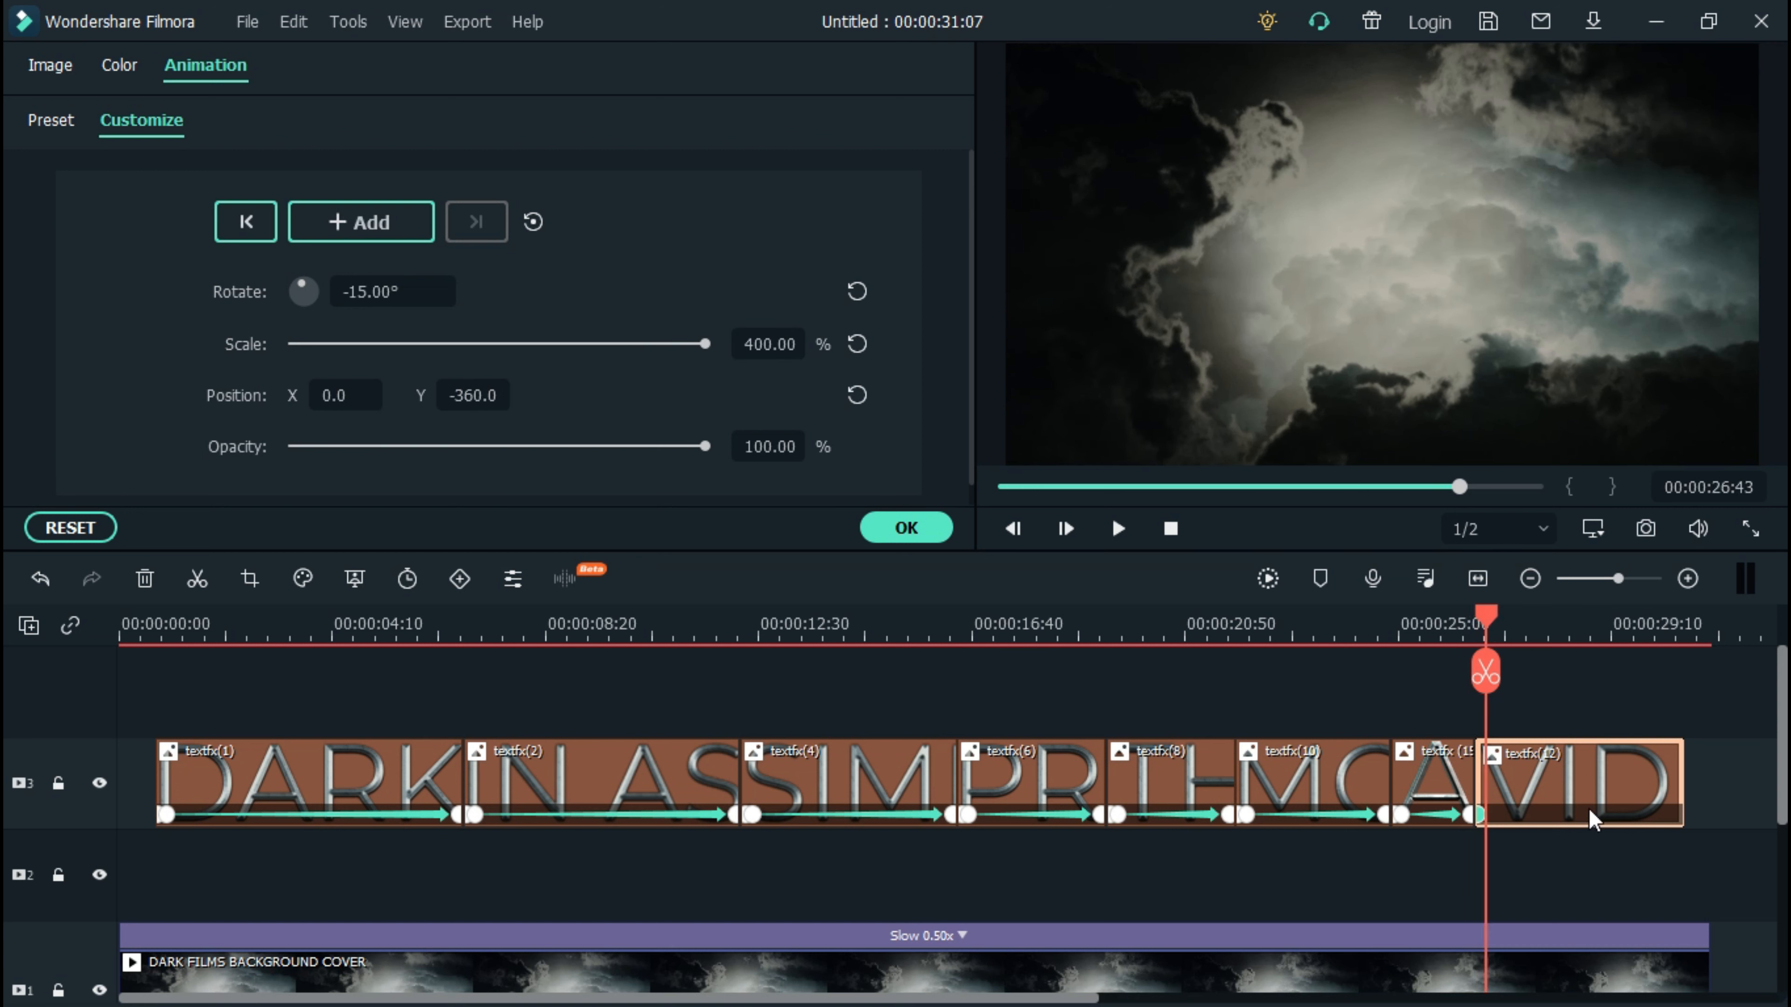
pyautogui.click(377, 237)
pyautogui.click(855, 345)
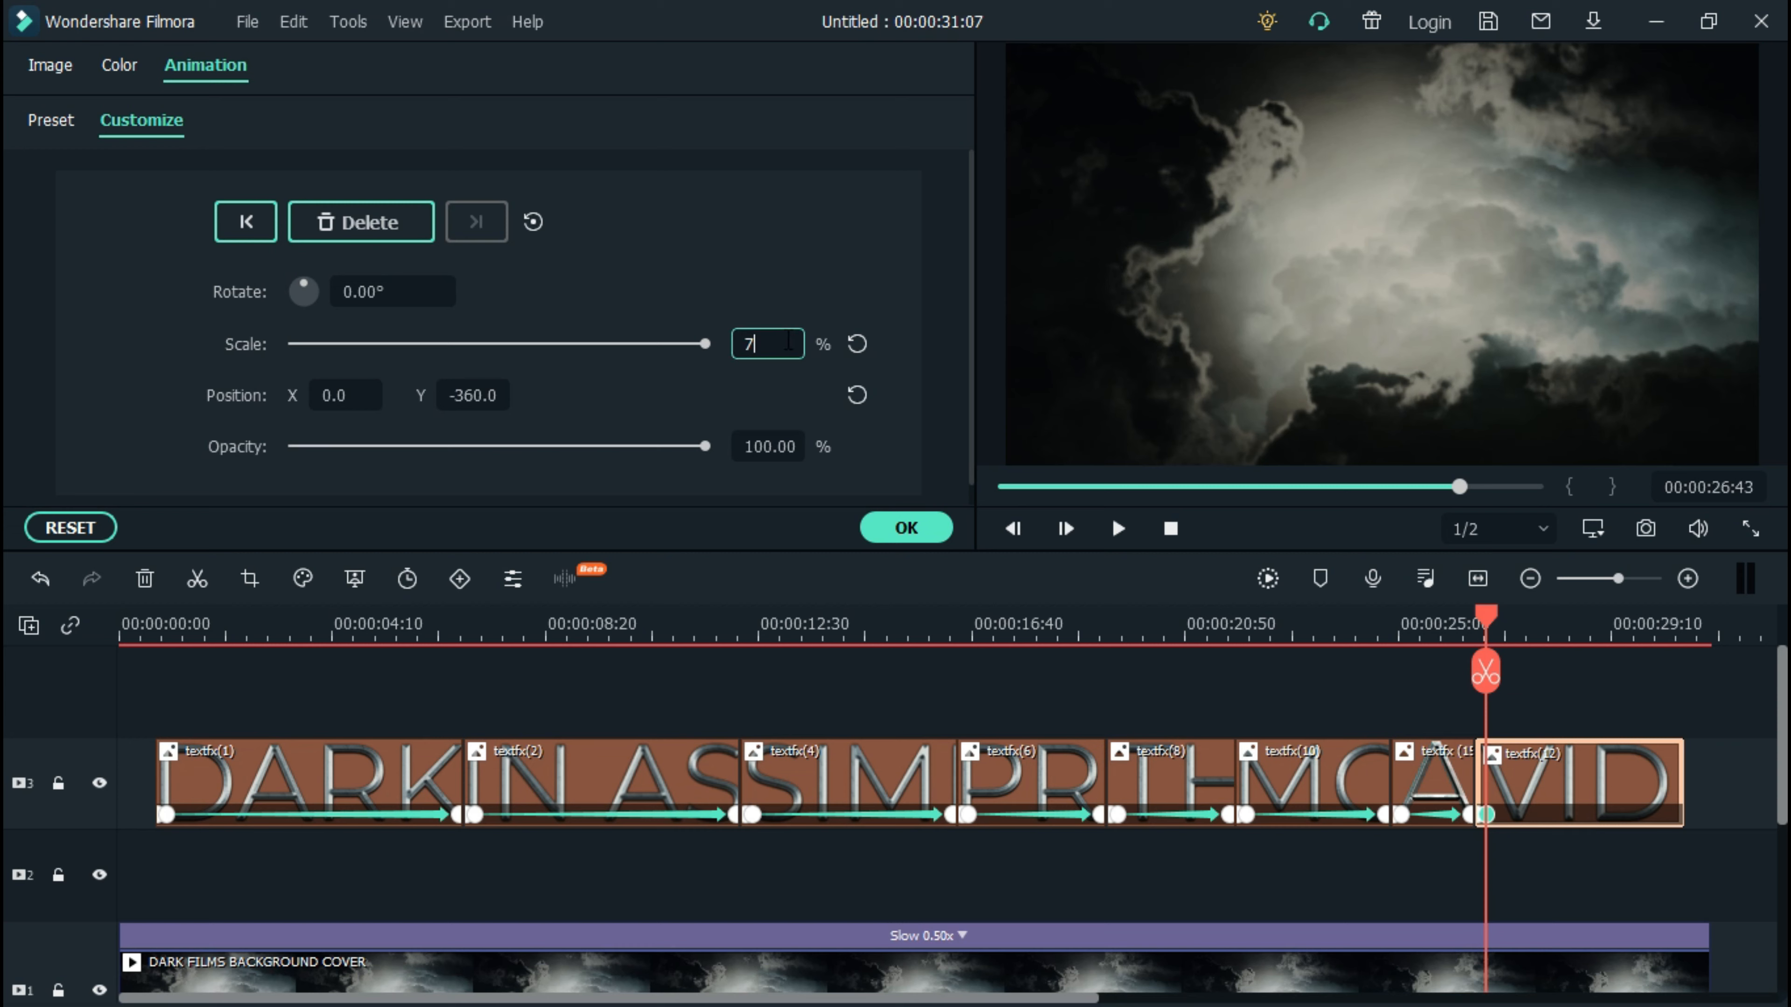
pyautogui.click(856, 395)
# Add a closing textfx(12) keyframe at 00:00:30:31 with scale 65% and apply the animation
pyautogui.press('Down')
pyautogui.click(409, 238)
pyautogui.doubleClick(772, 347)
pyautogui.write('65')
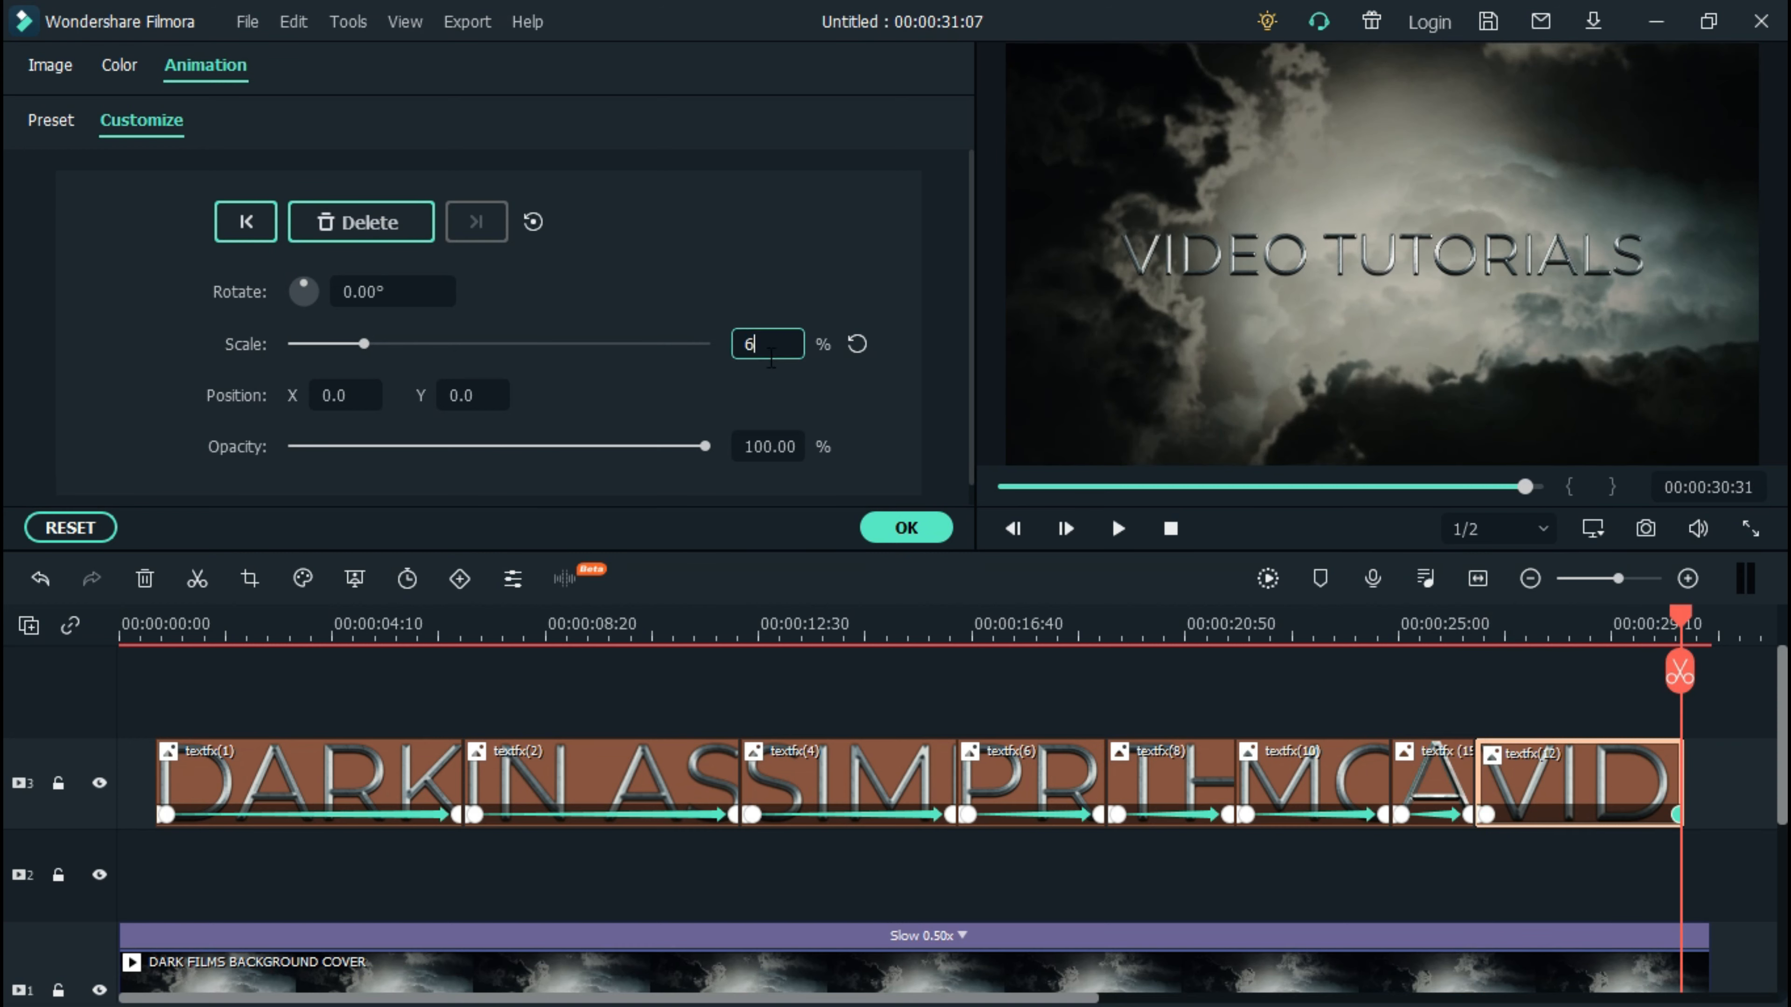
pyautogui.press('Return')
pyautogui.click(873, 525)
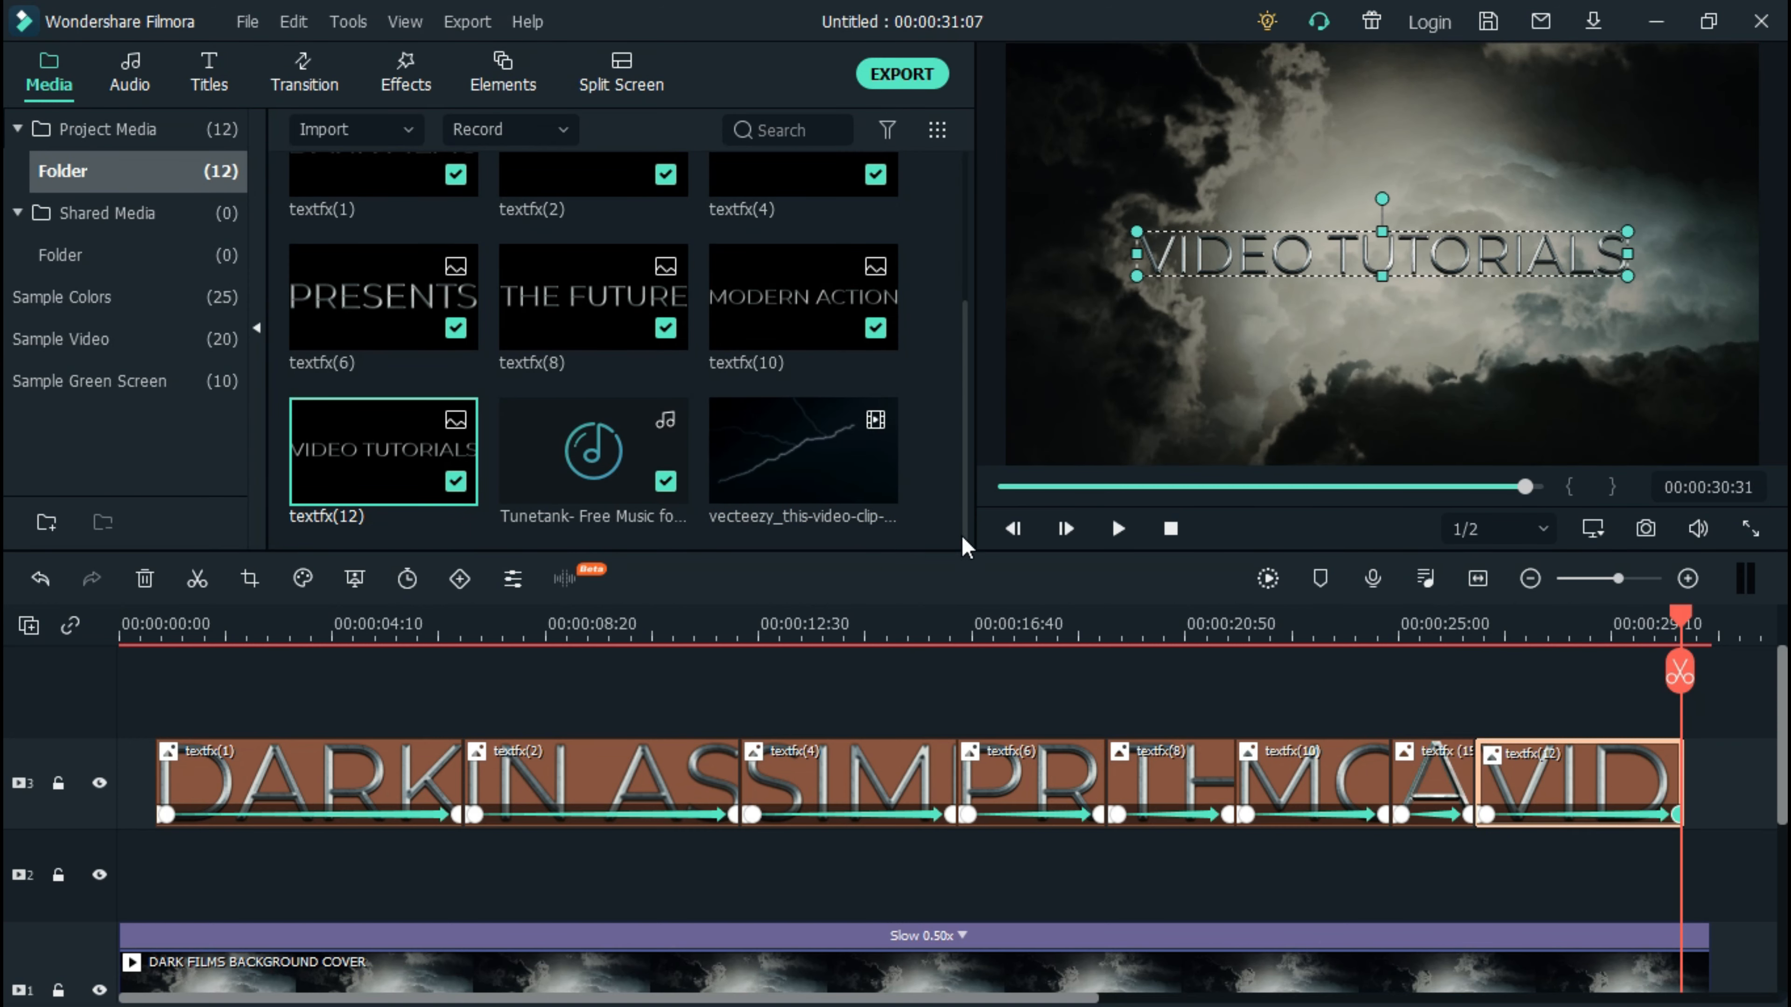
# Place the vecteezy lightning video on the empty track between titles and background, starting at 00:00:05:10
pyautogui.click(121, 628)
pyautogui.moveTo(141, 630); pyautogui.dragTo(381, 630)
pyautogui.scroll(3, 668, 444)
pyautogui.scroll(-3, 700, 455)
pyautogui.moveTo(767, 466); pyautogui.dragTo(386, 853)
# Set the lightning clip's blending mode to Screen
pyautogui.rightClick(464, 876)
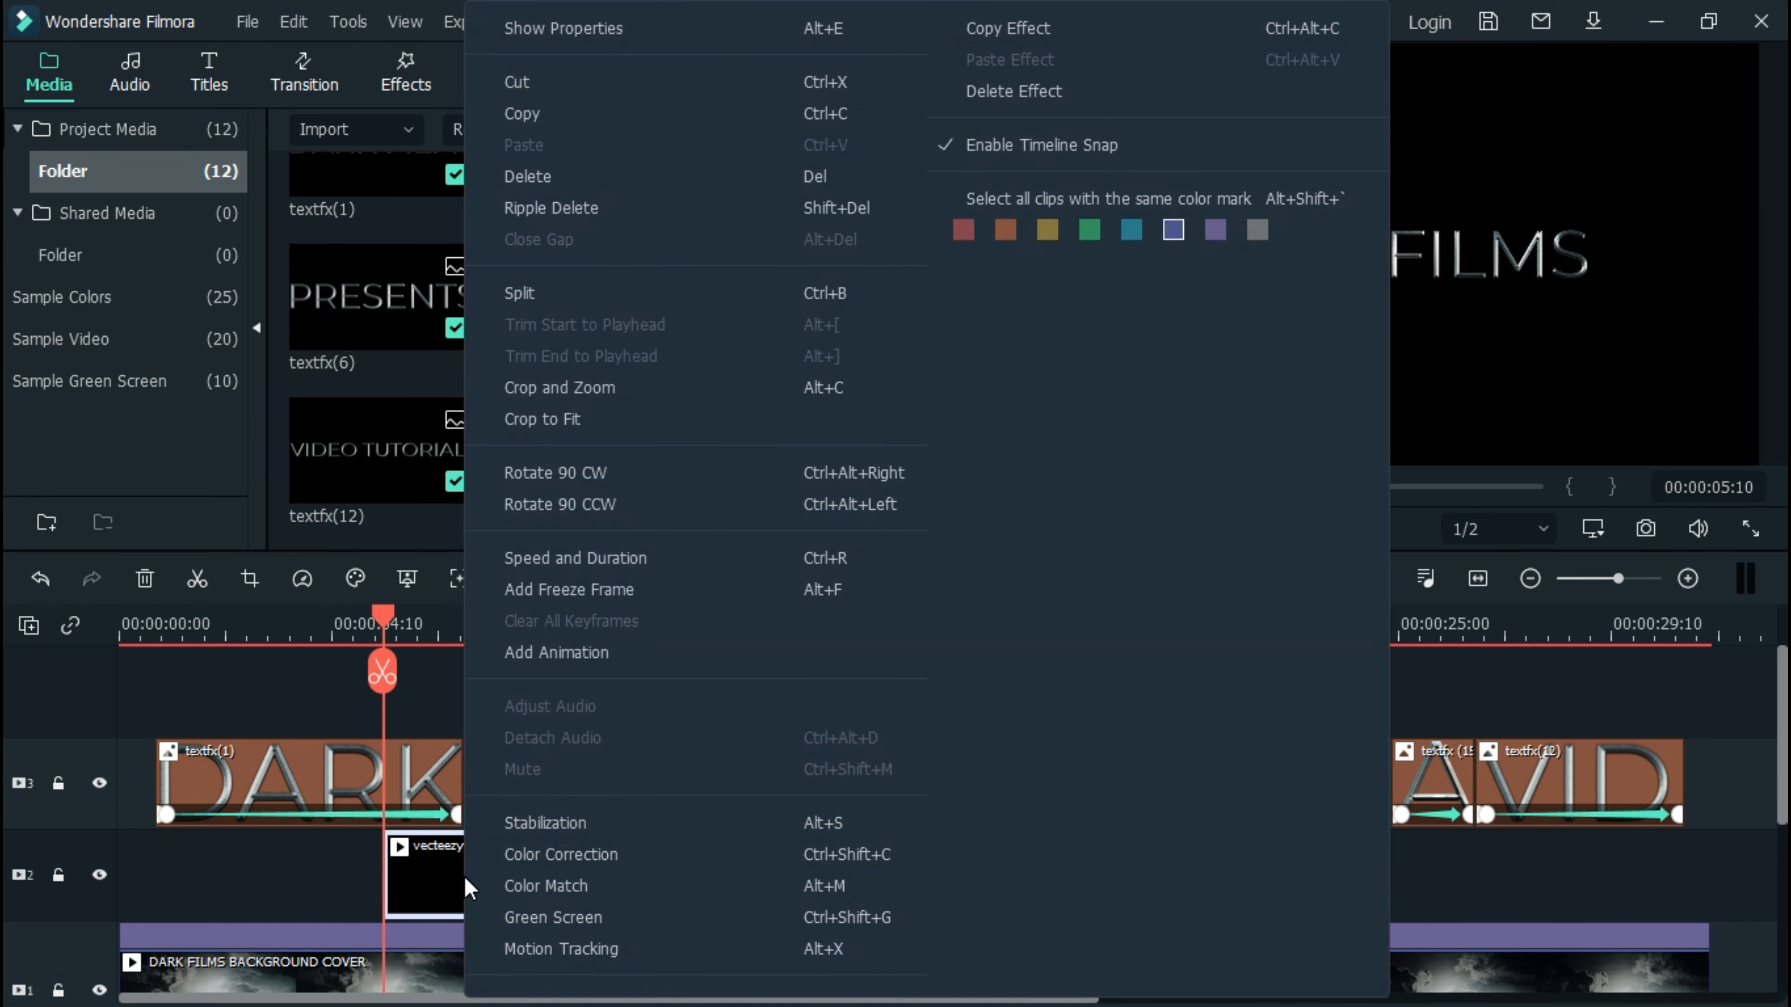
pyautogui.click(561, 36)
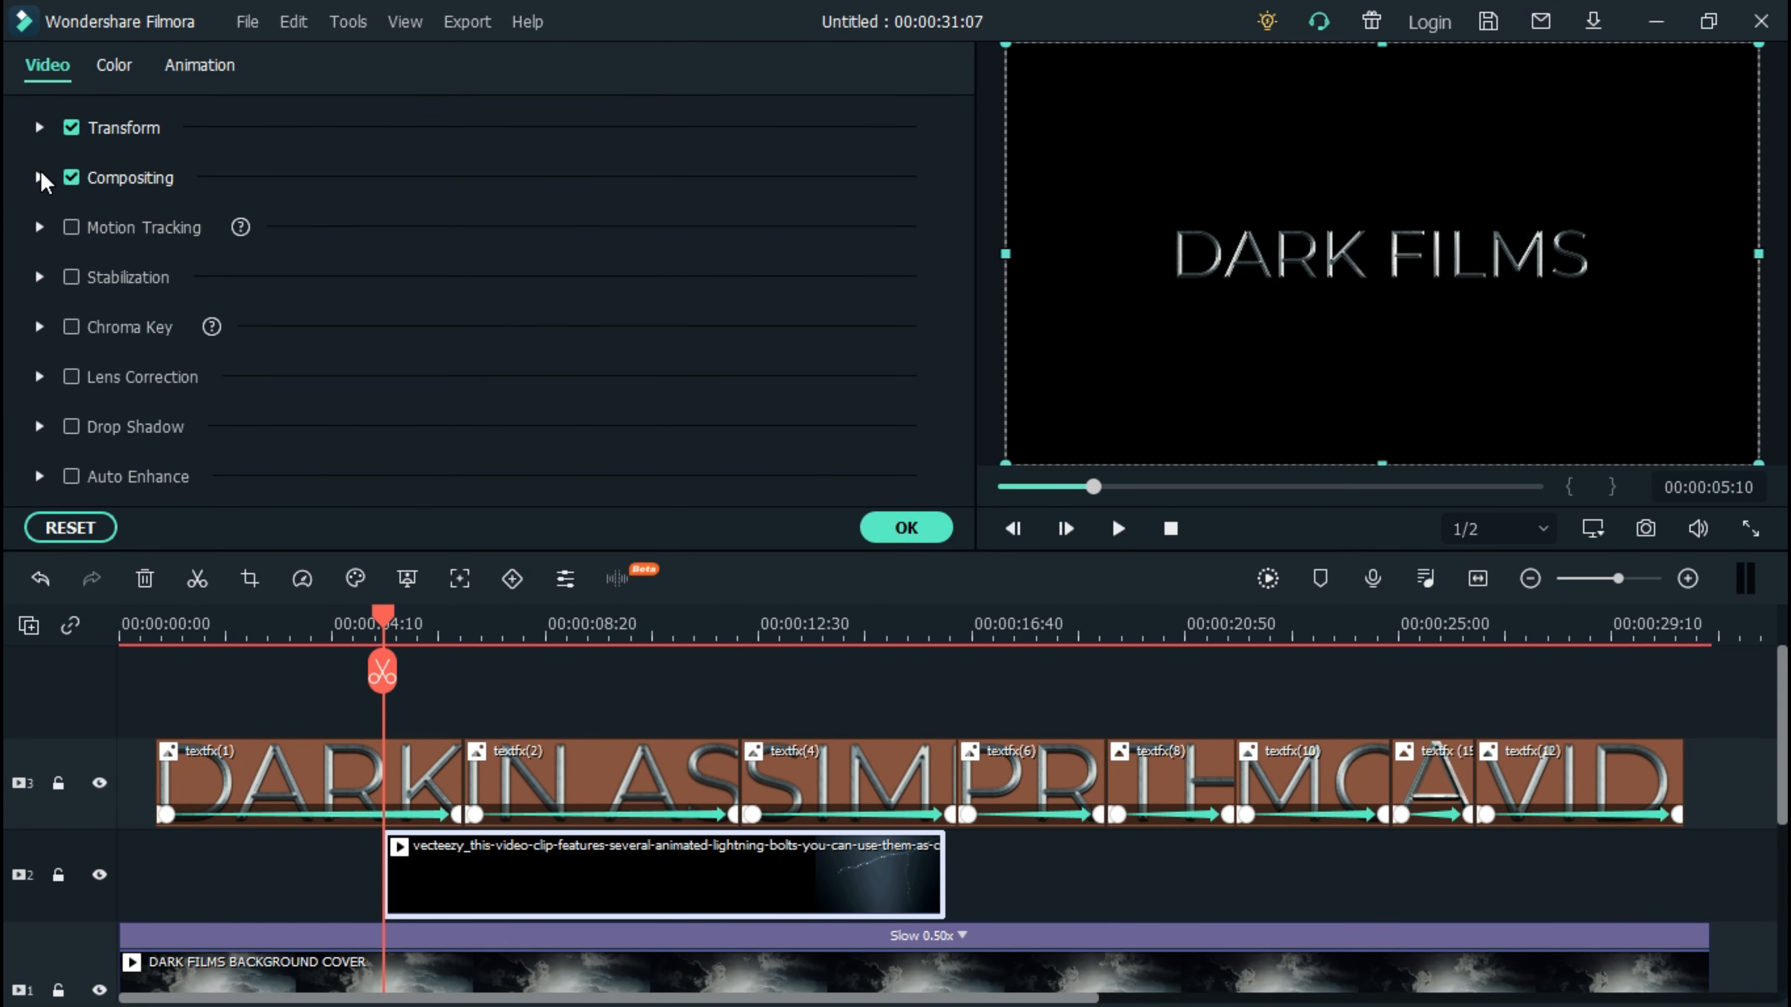
pyautogui.click(41, 176)
pyautogui.click(334, 248)
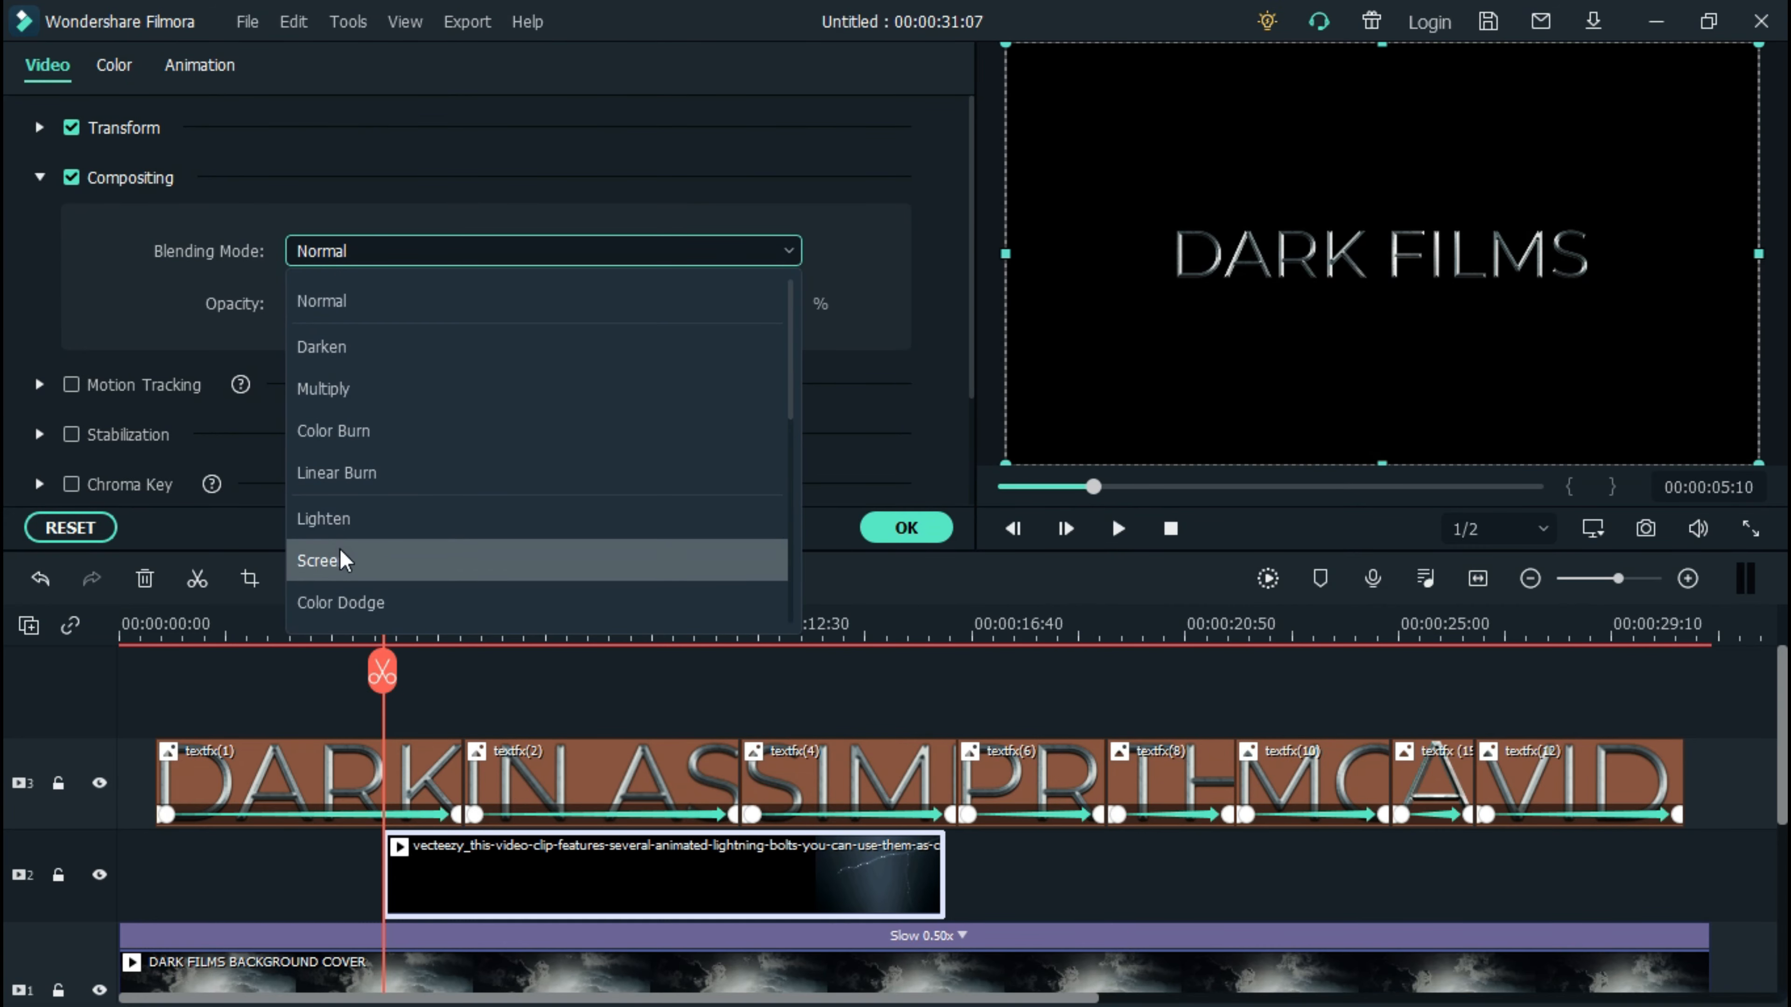
pyautogui.click(342, 561)
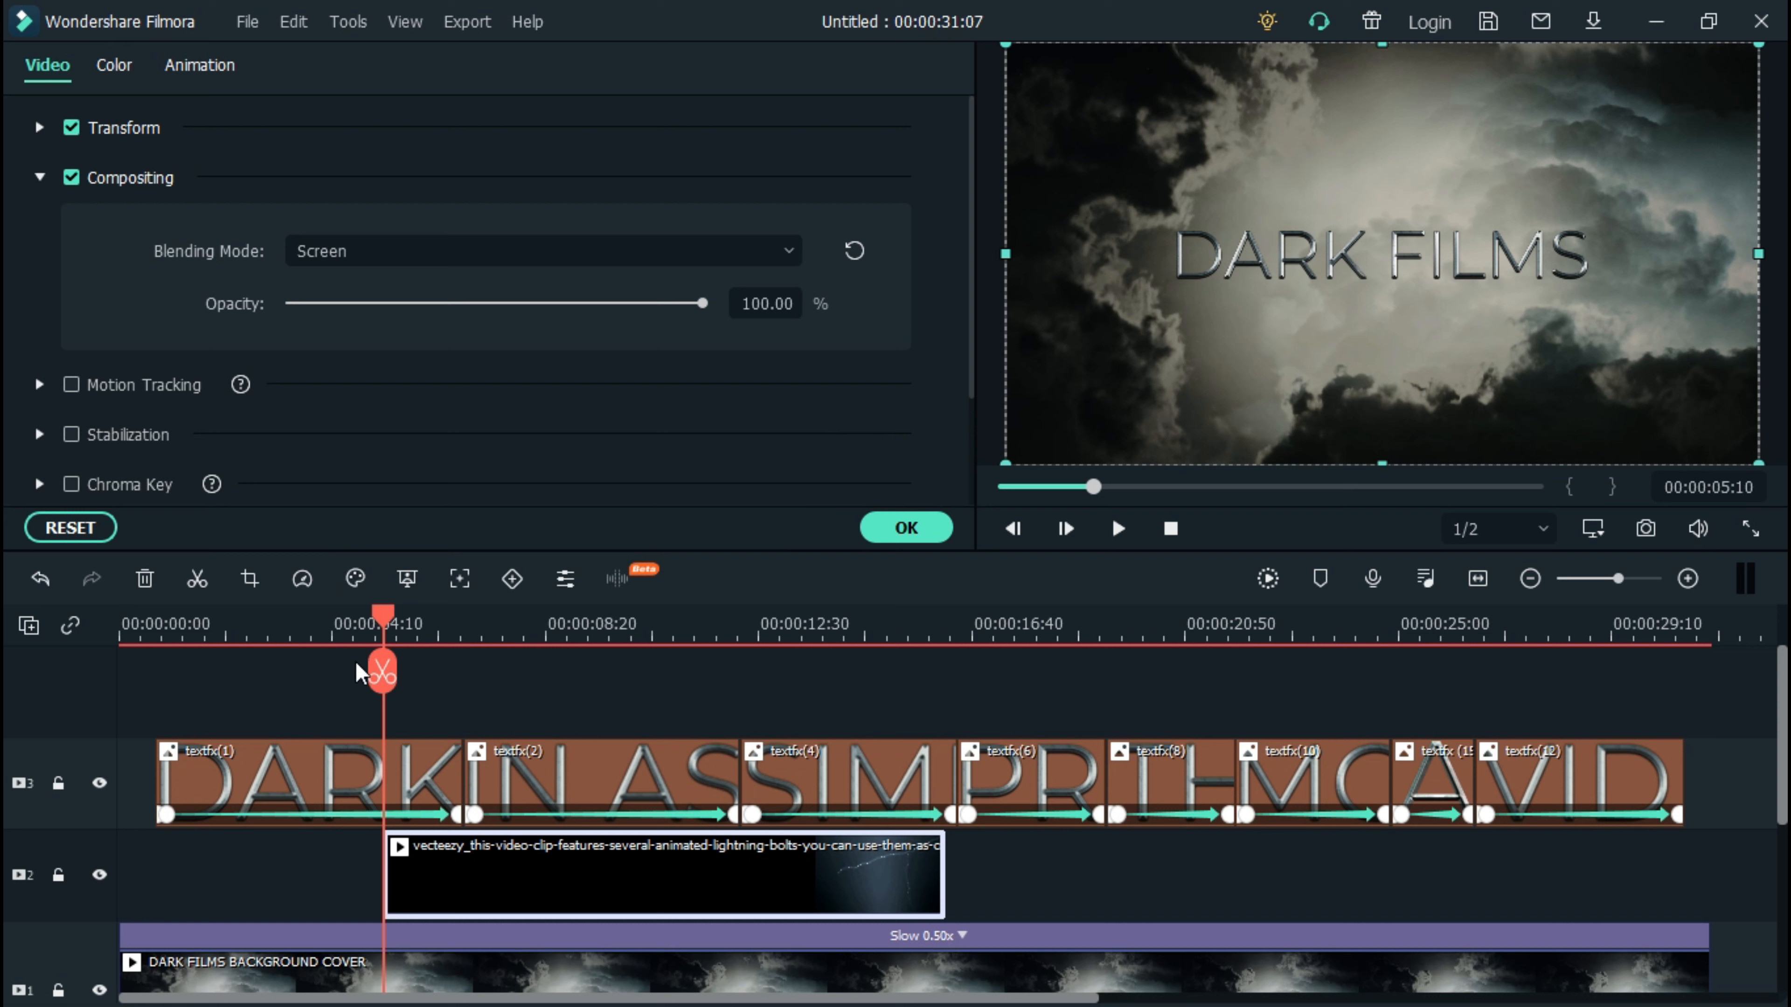
# Trim the end of the lightning clip to 00:00:07:21 and apply its compositing settings
pyautogui.moveTo(380, 670); pyautogui.dragTo(496, 638)
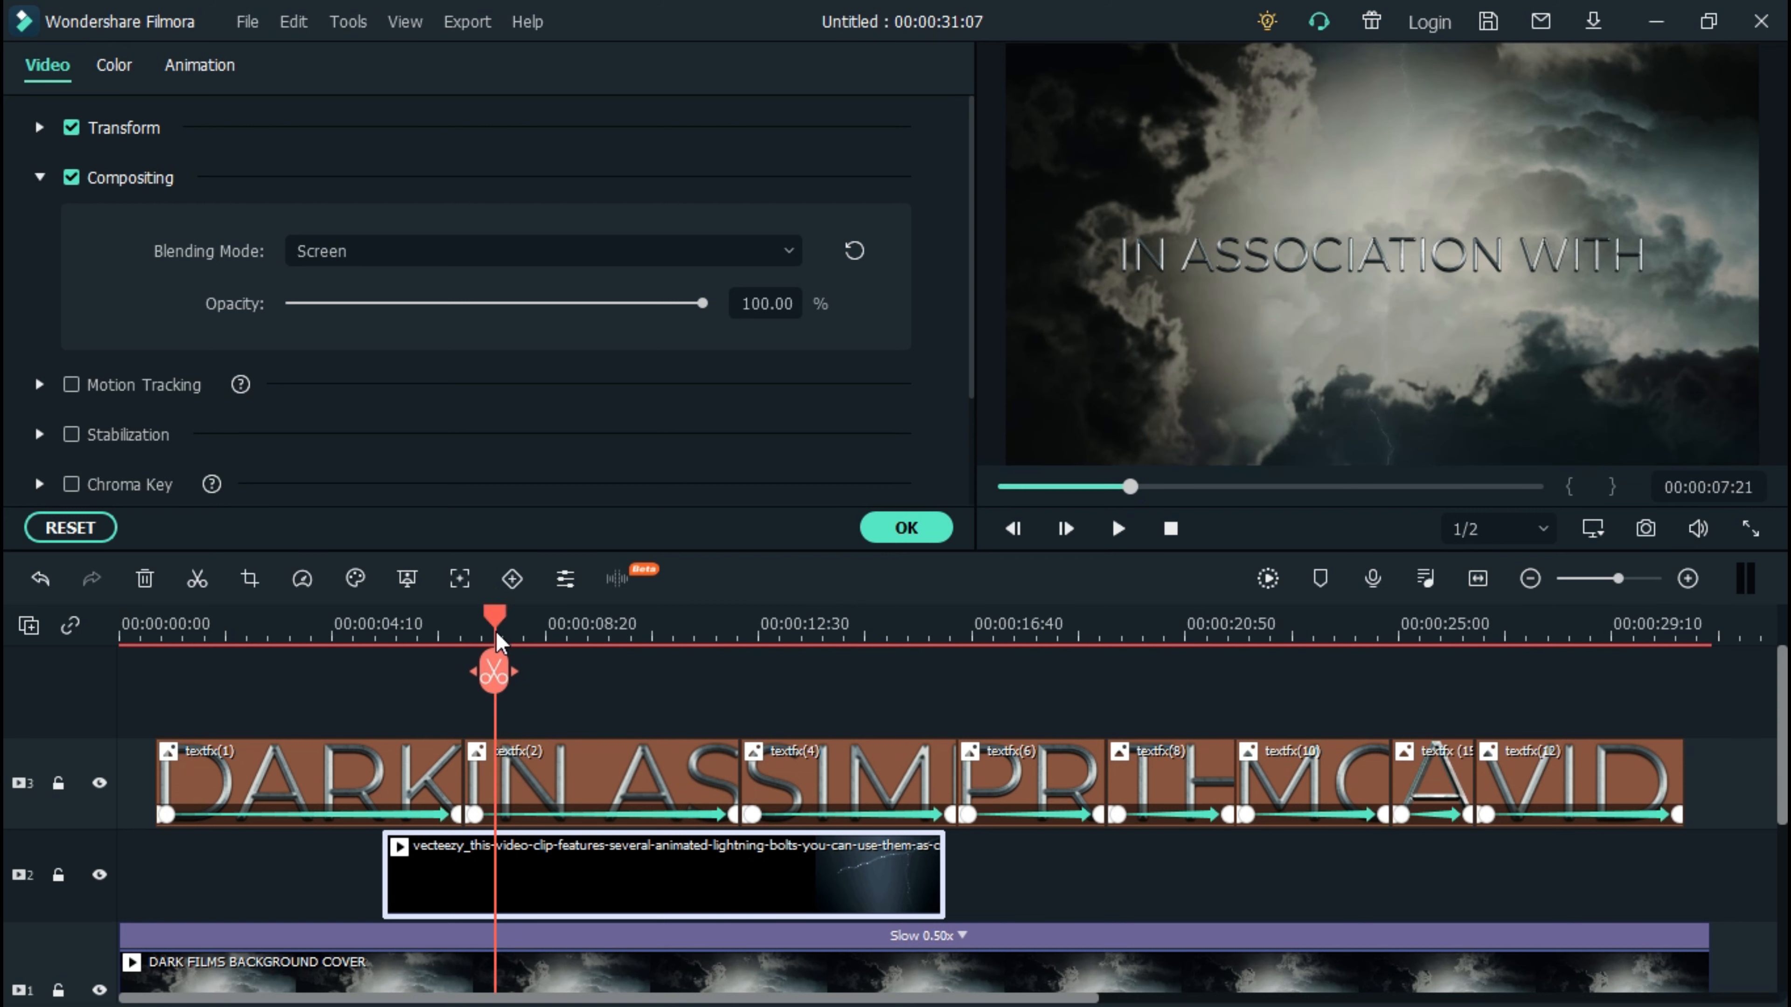
pyautogui.moveTo(944, 866); pyautogui.dragTo(491, 867)
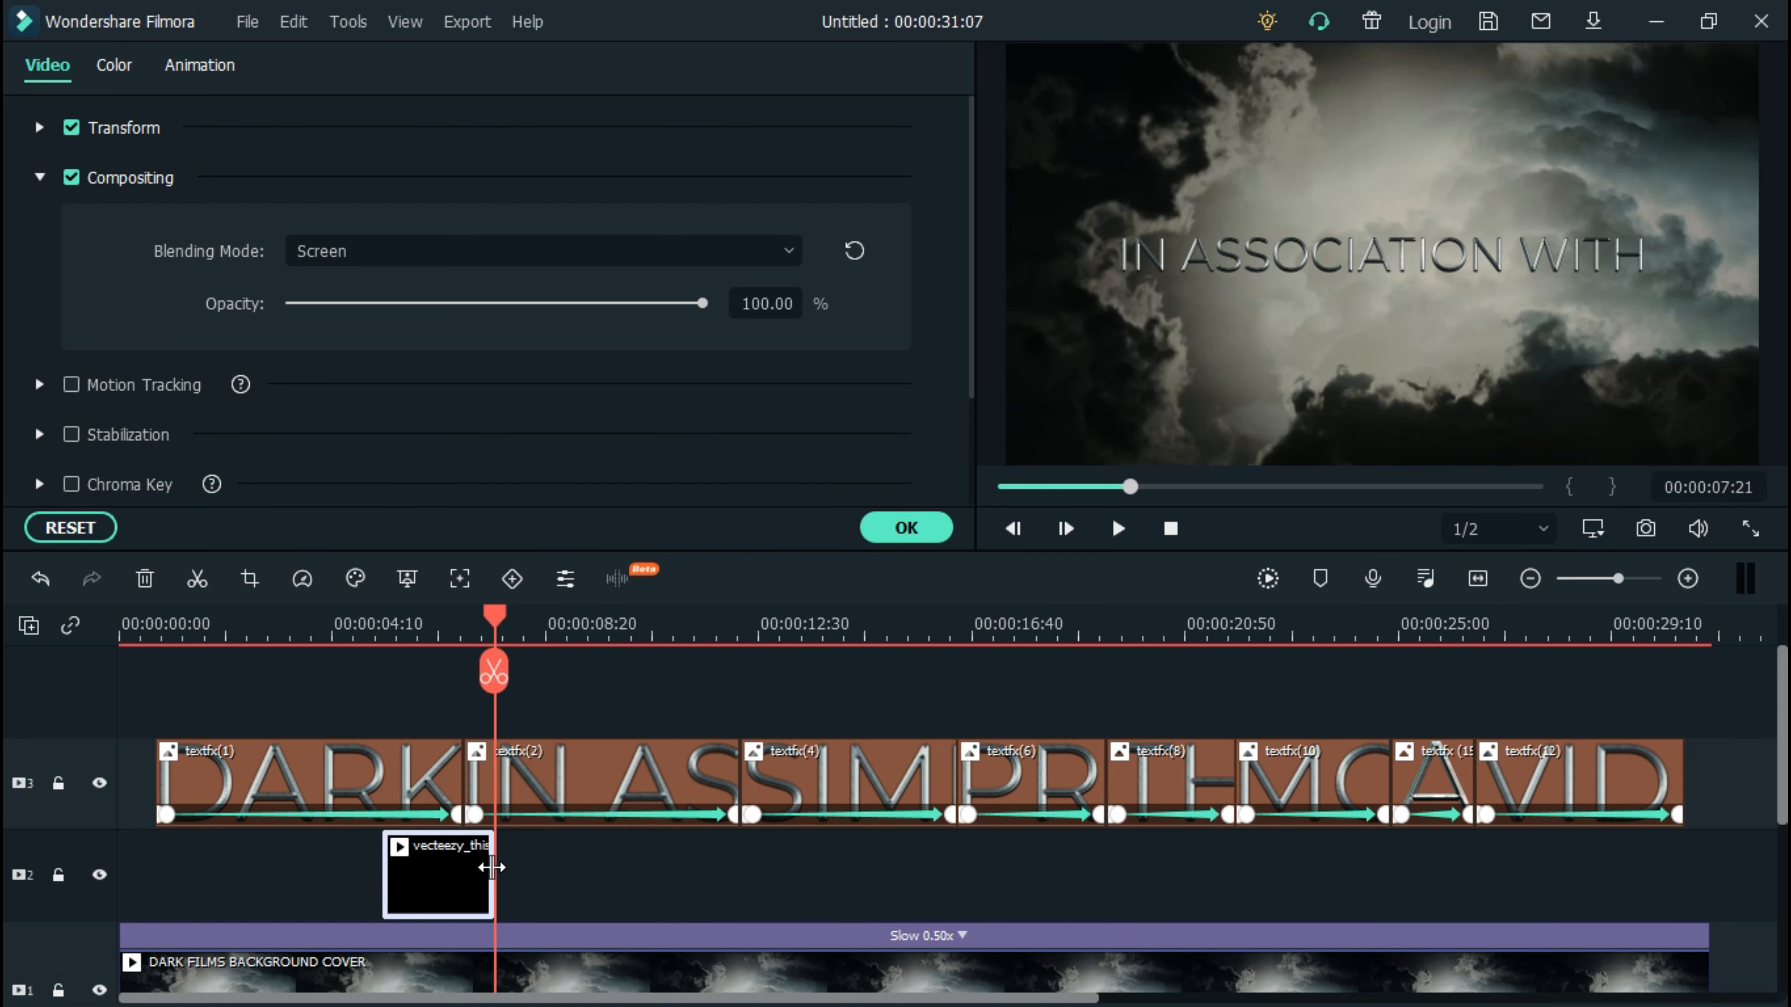
pyautogui.click(39, 178)
pyautogui.click(939, 528)
# Apply the B&W Film 3D LUT to the lightning clip
pyautogui.moveTo(493, 622); pyautogui.dragTo(438, 624)
pyautogui.rightClick(454, 879)
pyautogui.click(635, 44)
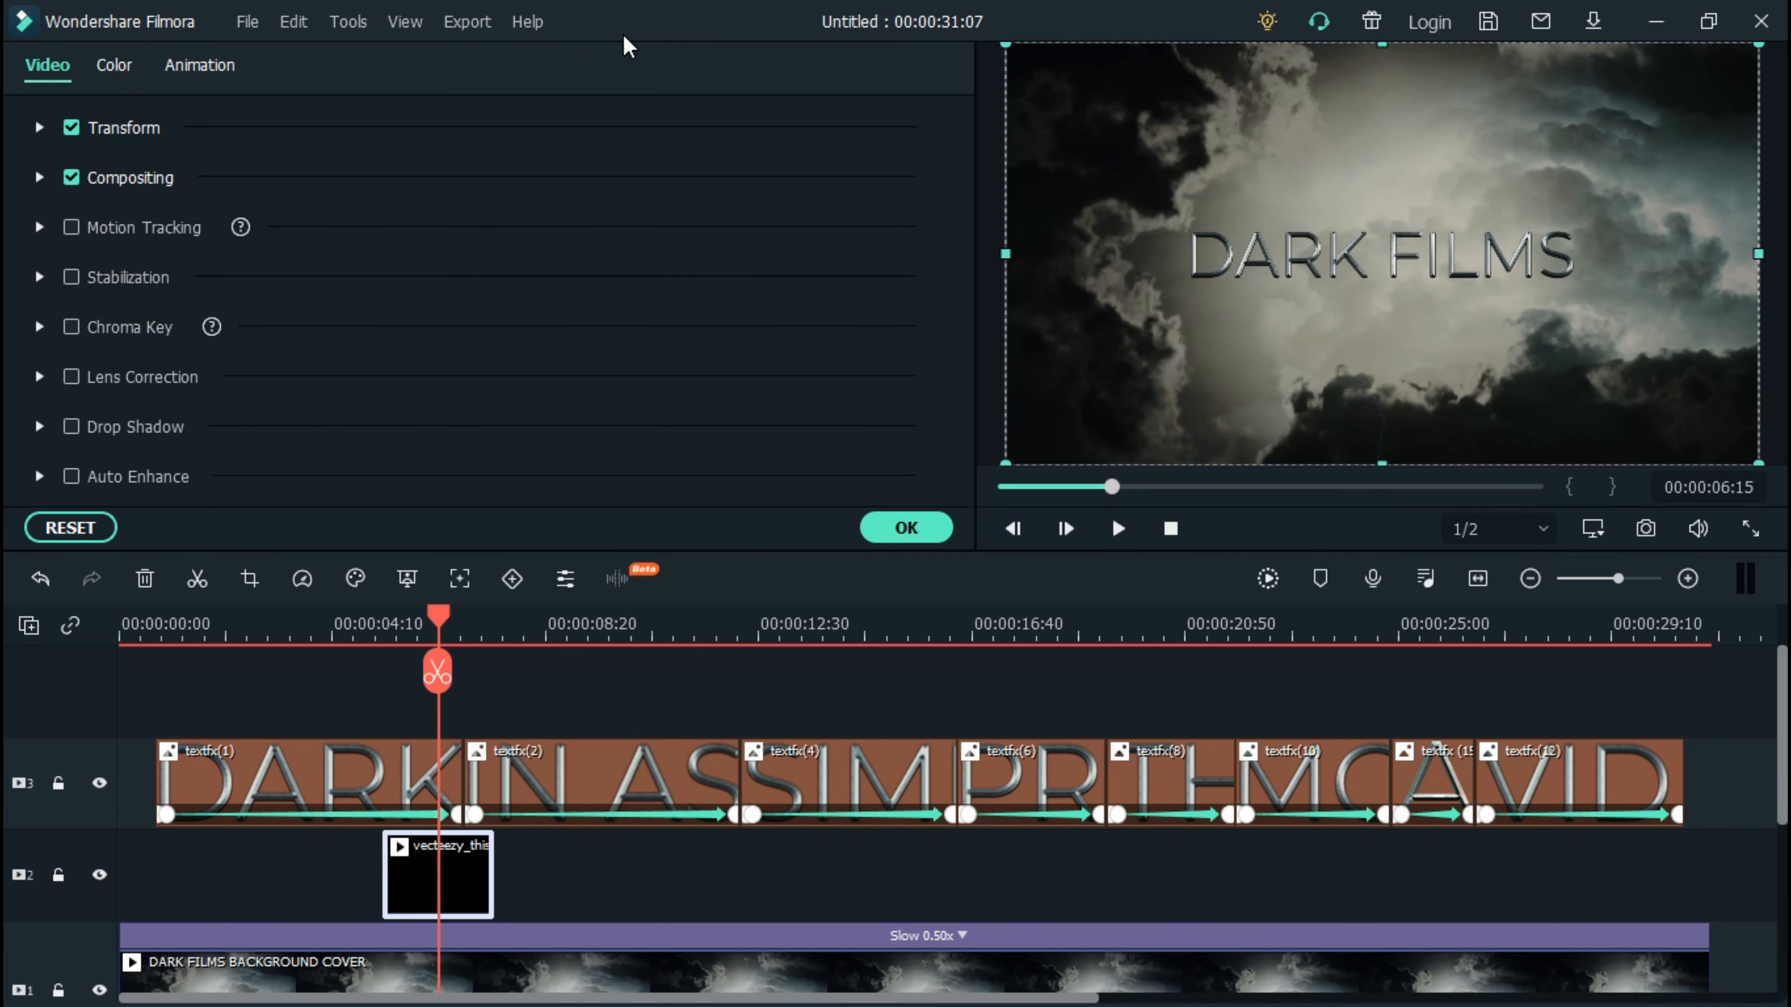
pyautogui.click(114, 65)
pyautogui.click(344, 351)
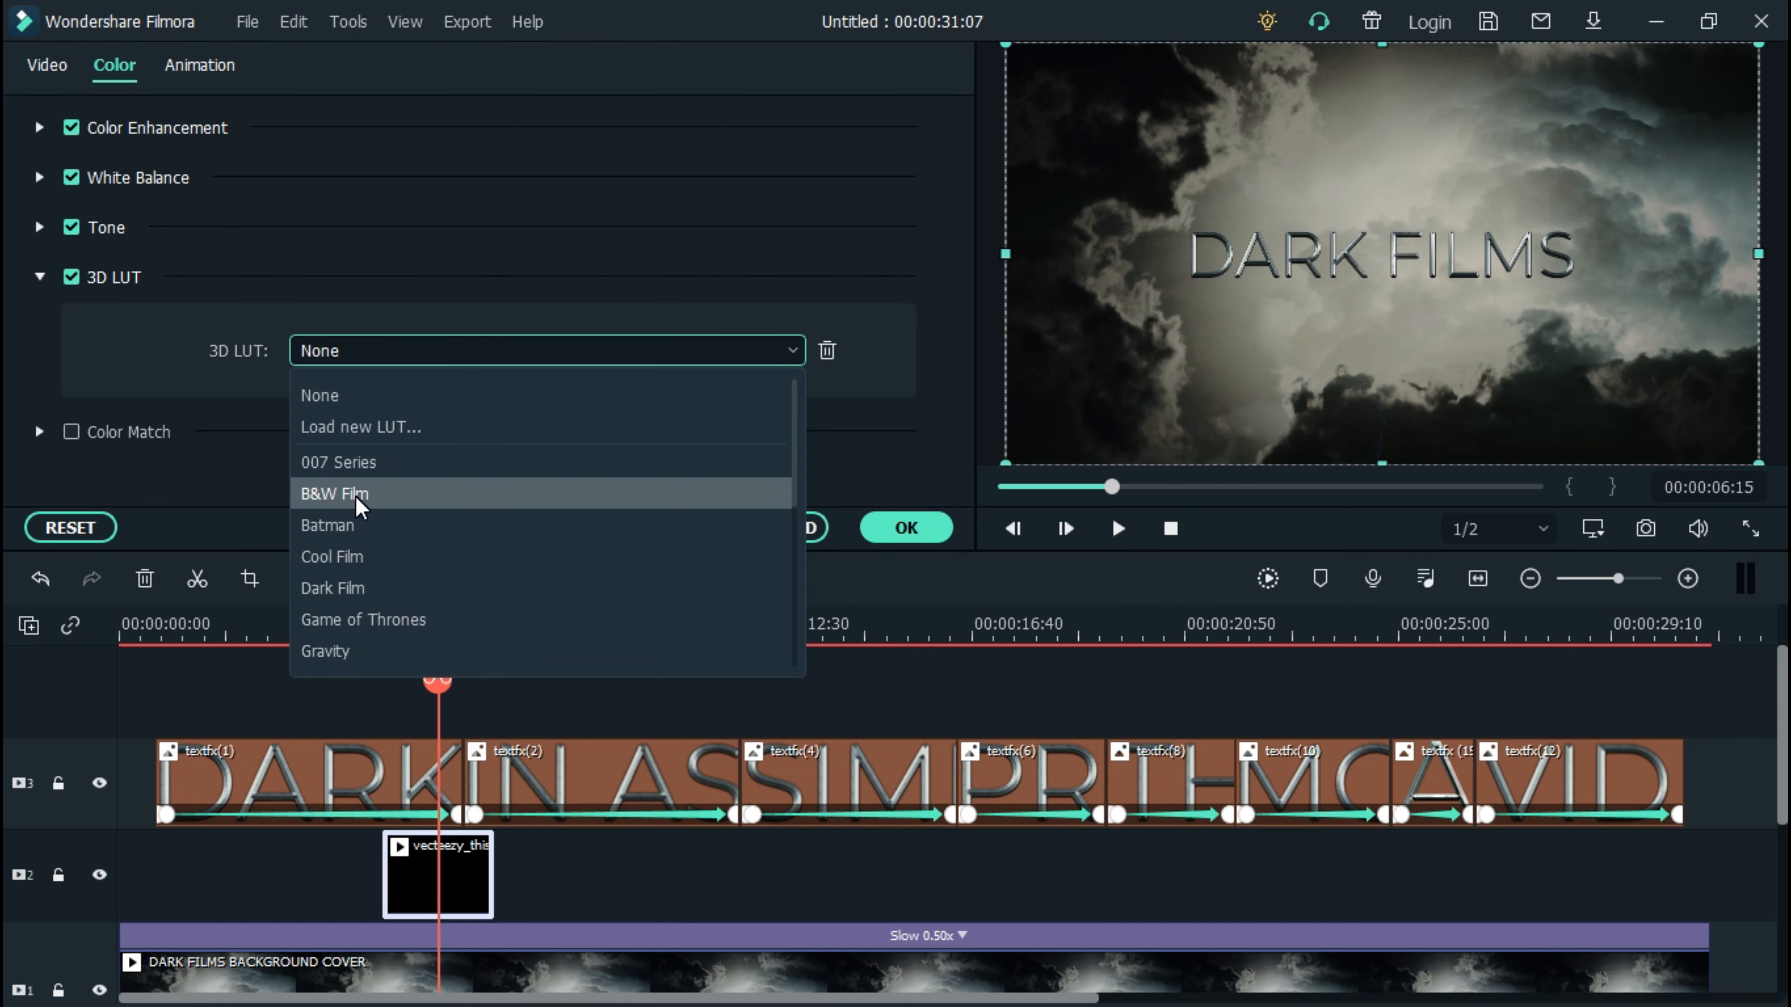
pyautogui.click(338, 494)
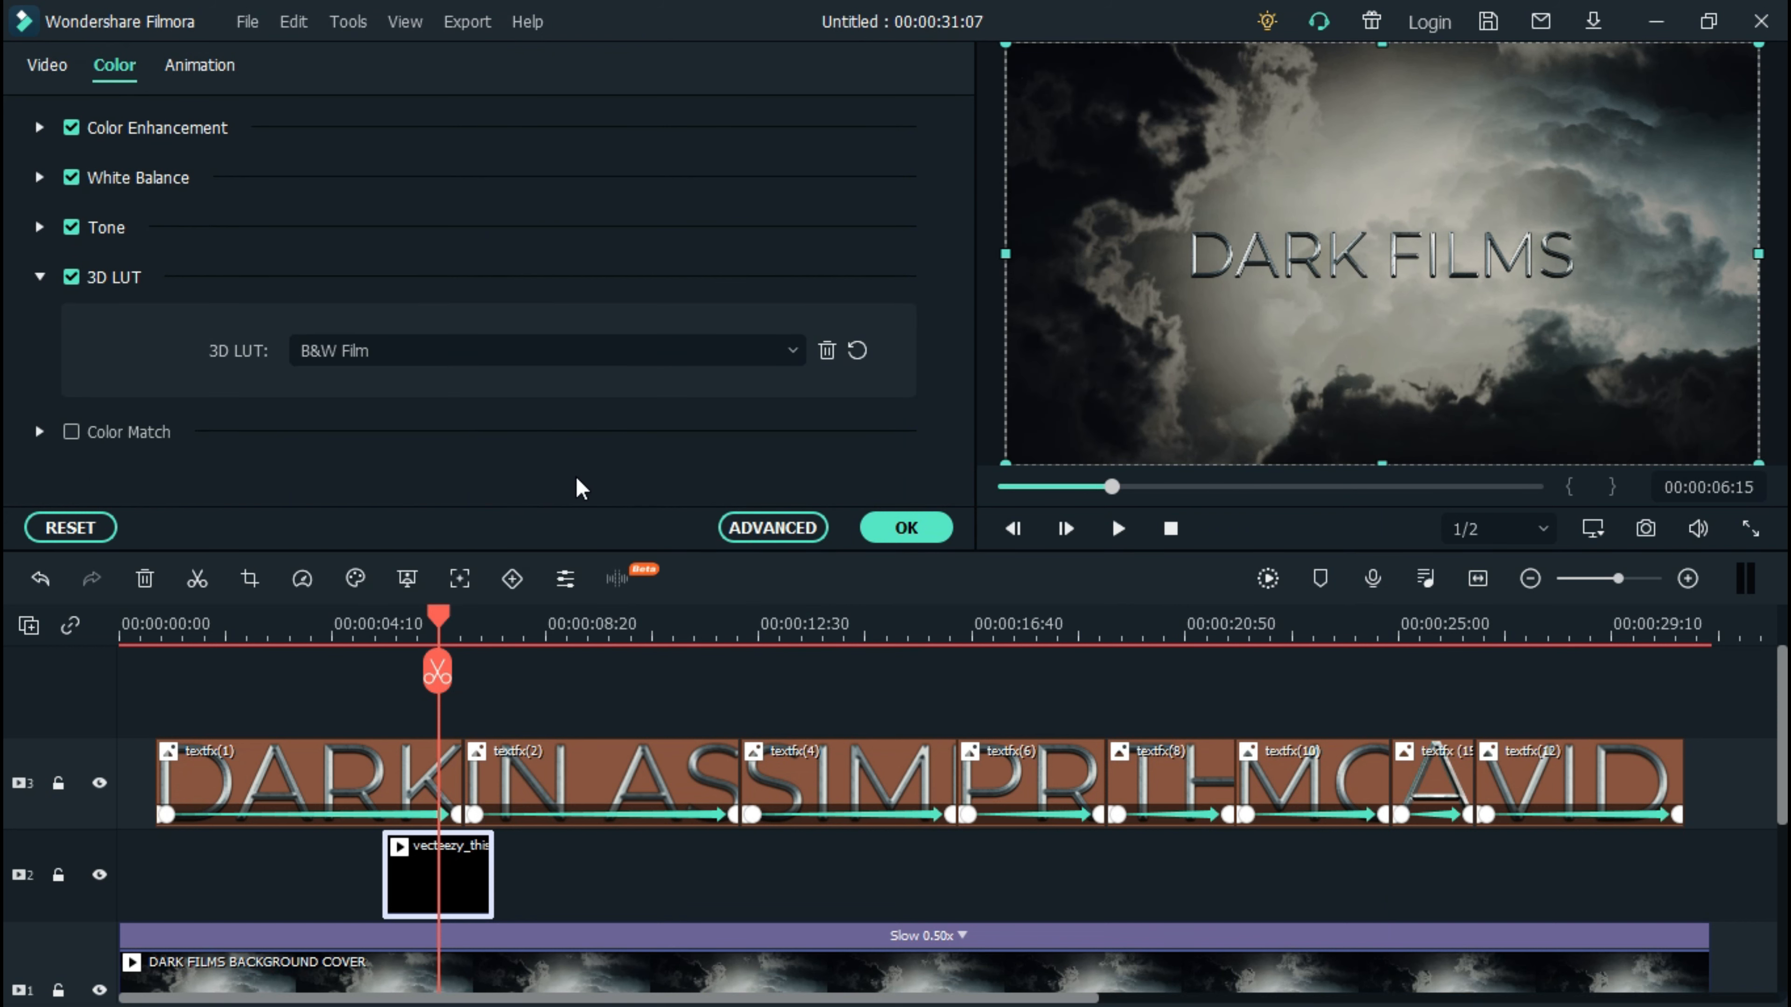
# Set the lightning clip's opacity to 75% and apply the settings
pyautogui.click(47, 65)
pyautogui.click(39, 178)
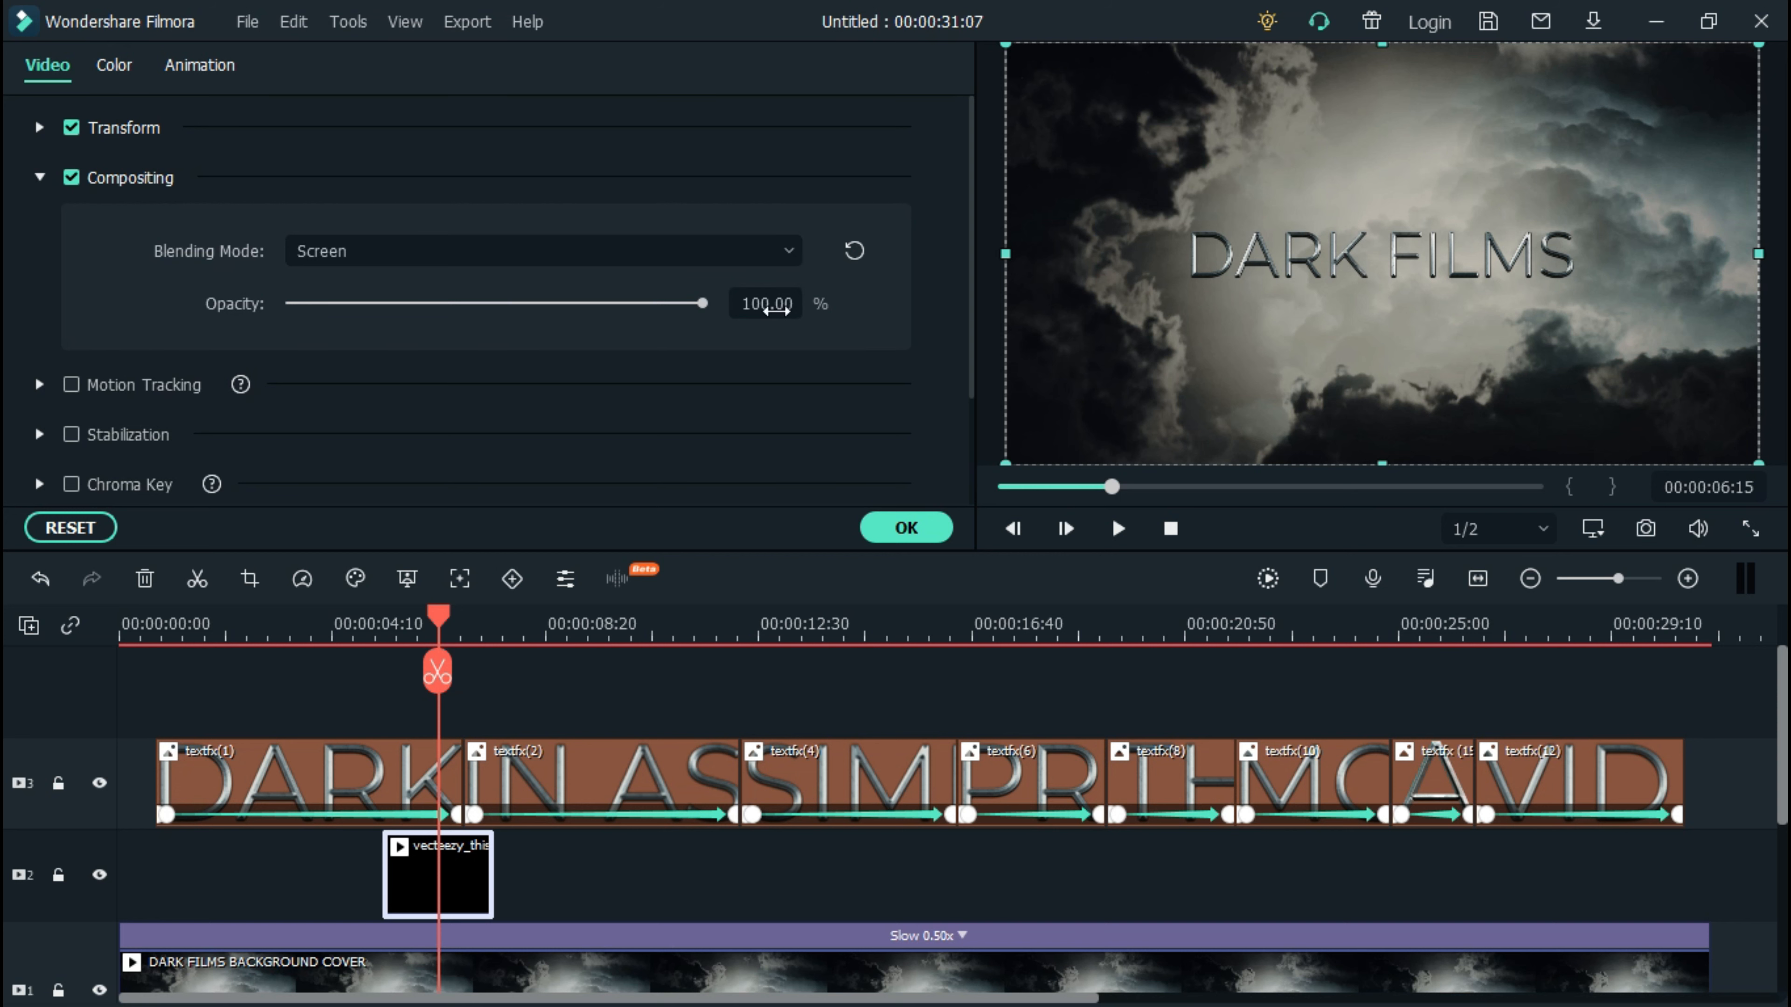
pyautogui.click(781, 304)
pyautogui.press('Return')
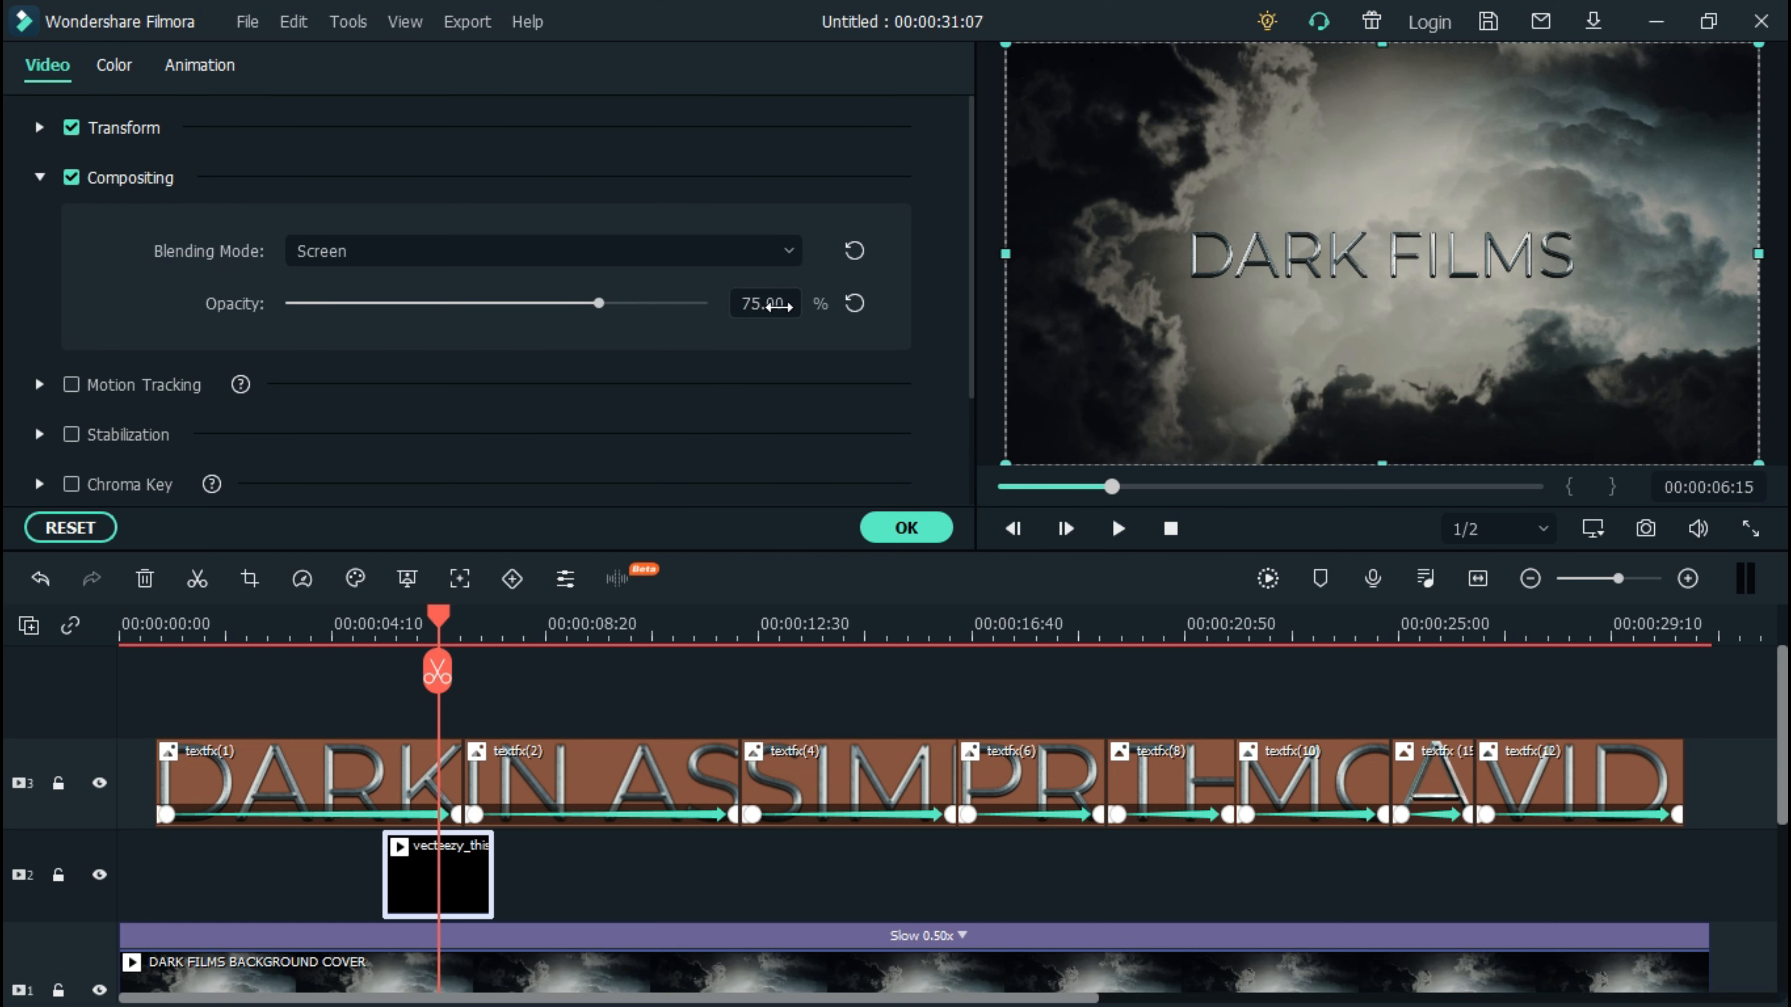
pyautogui.click(906, 527)
# Place the natural-thunder-113219 sound on the second audio track at the start of the lightning clip
pyautogui.moveTo(435, 663); pyautogui.dragTo(384, 670)
pyautogui.scroll(3, 595, 261)
pyautogui.moveTo(596, 263); pyautogui.dragTo(388, 977)
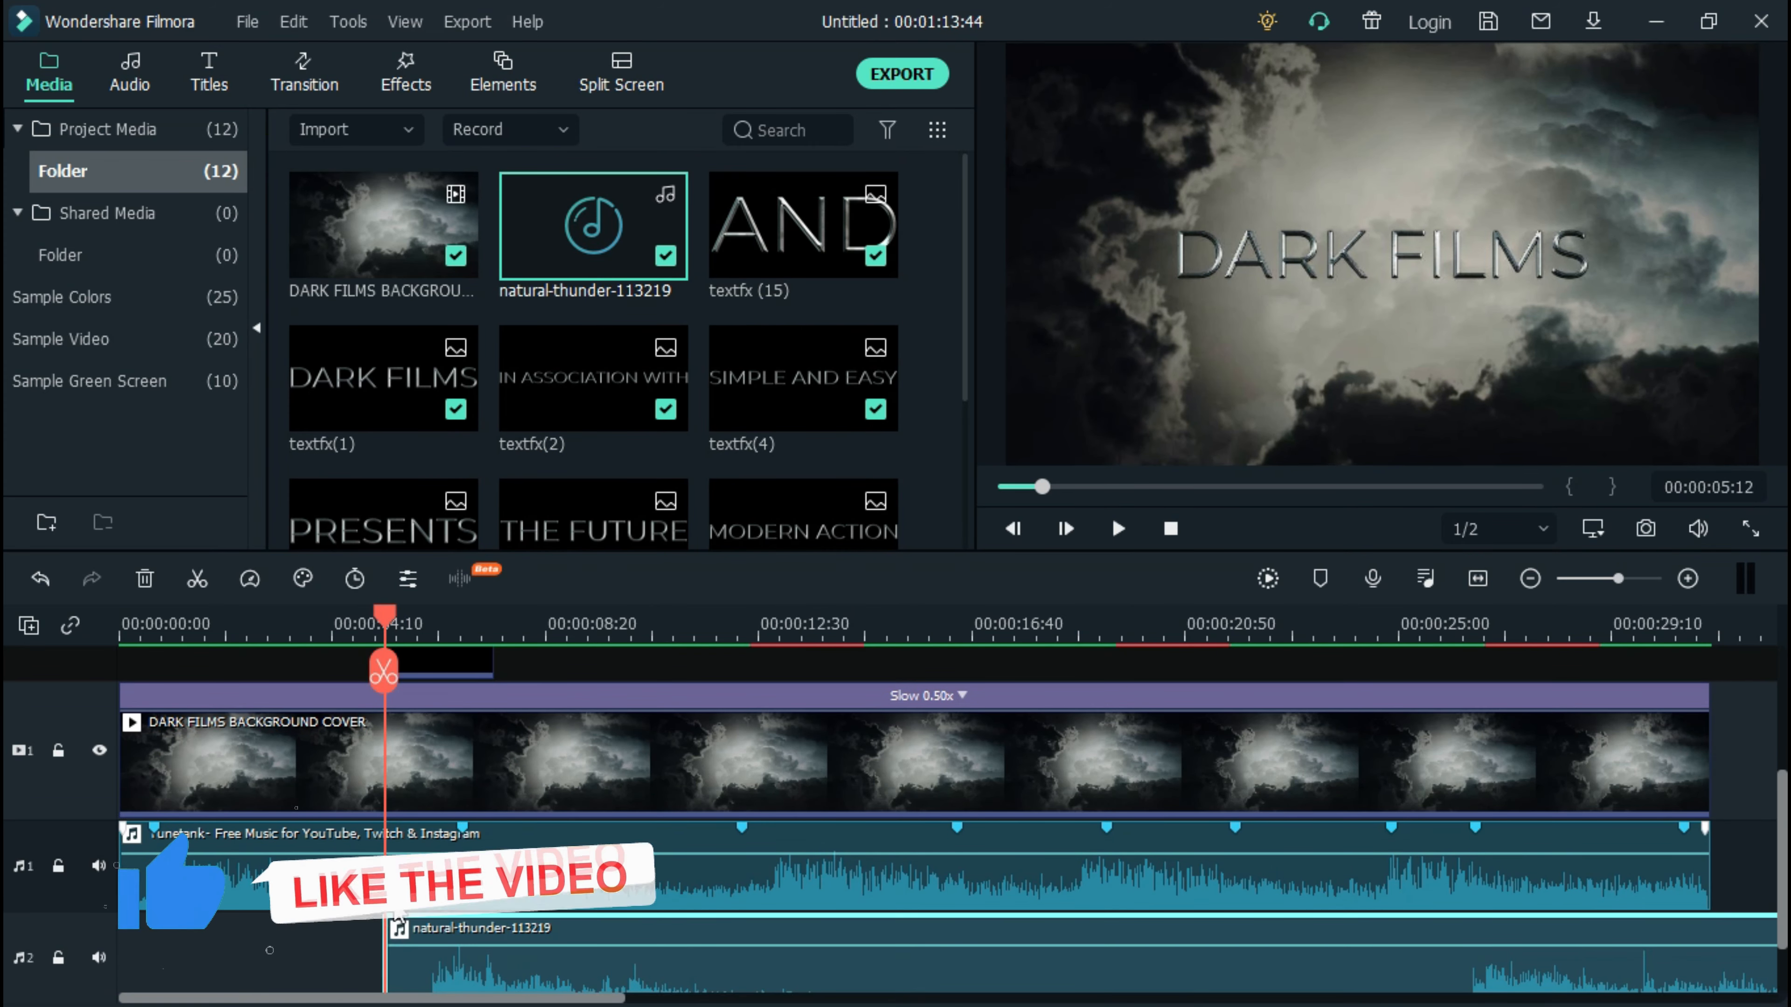
# Trim the quiet opening off the thunder clip, keeping its start aligned with the lightning clip
pyautogui.scroll(3, 883, 654)
pyautogui.moveTo(884, 654); pyautogui.dragTo(899, 656)
pyautogui.scroll(-2, 635, 769)
pyautogui.moveTo(388, 635); pyautogui.dragTo(492, 666)
pyautogui.moveTo(379, 860); pyautogui.dragTo(485, 875)
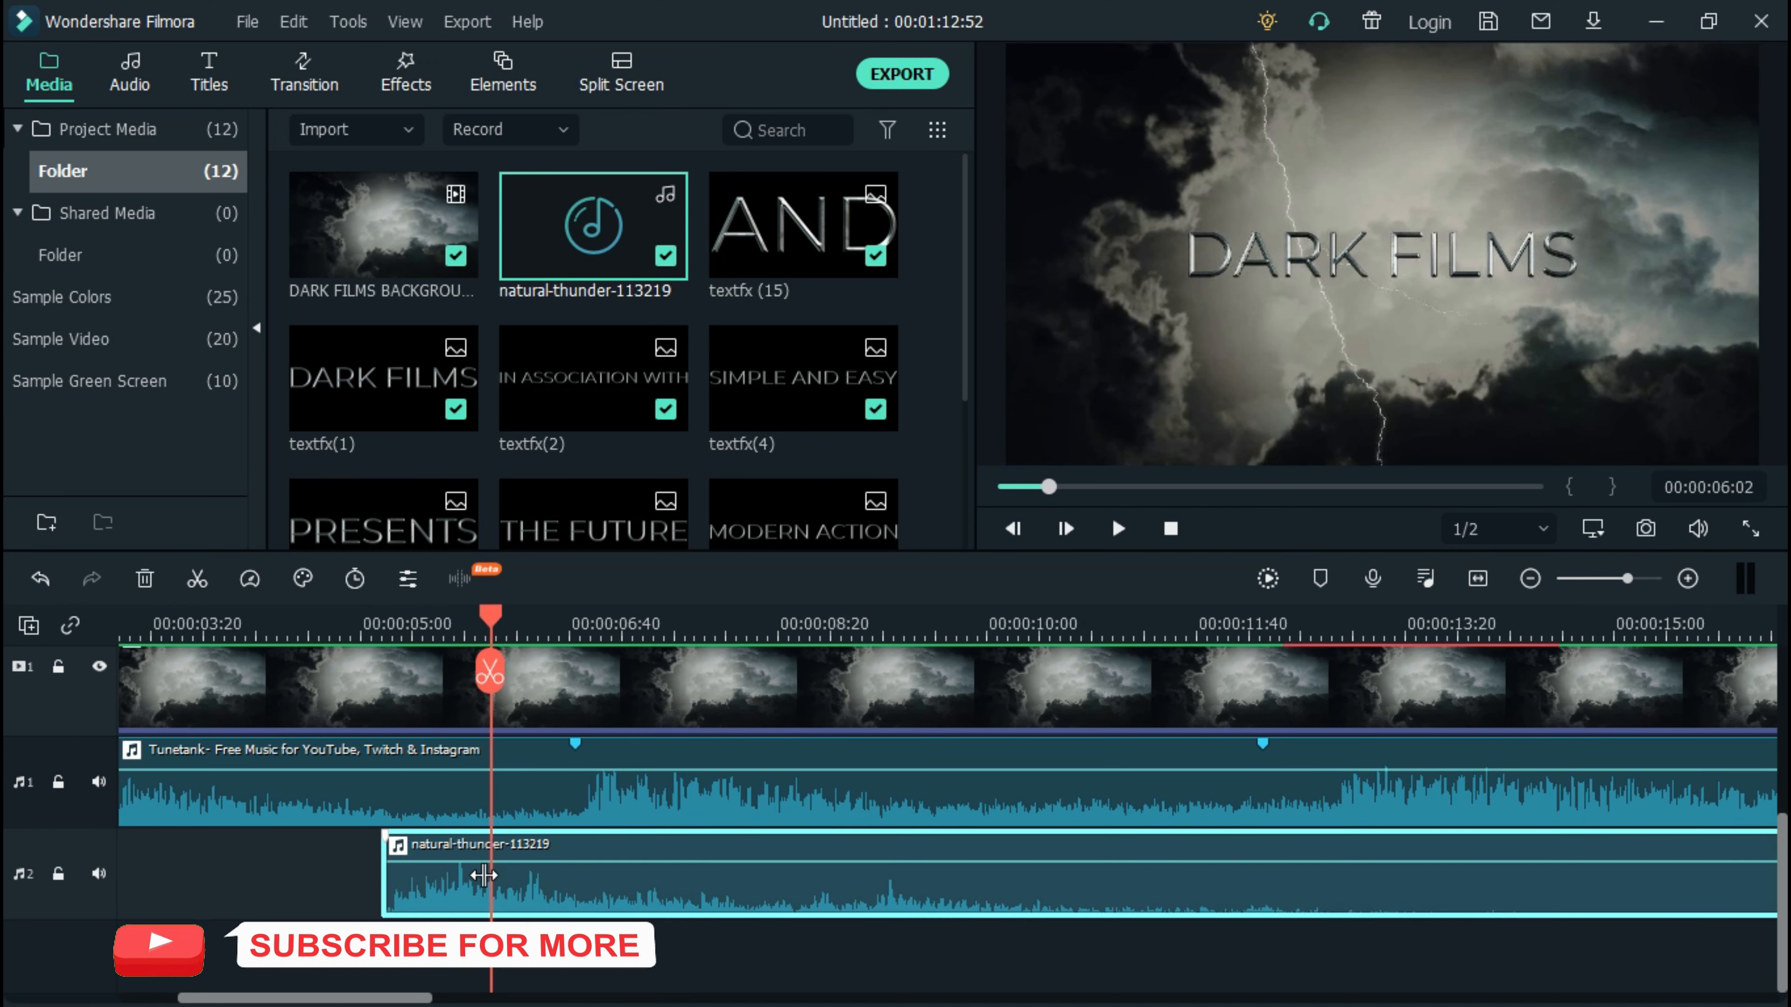
# Split the thunder clip at 00:00:07:21 and ripple delete the part after the cut
pyautogui.scroll(2, 544, 748)
pyautogui.moveTo(496, 625); pyautogui.dragTo(655, 628)
pyautogui.scroll(-2, 677, 776)
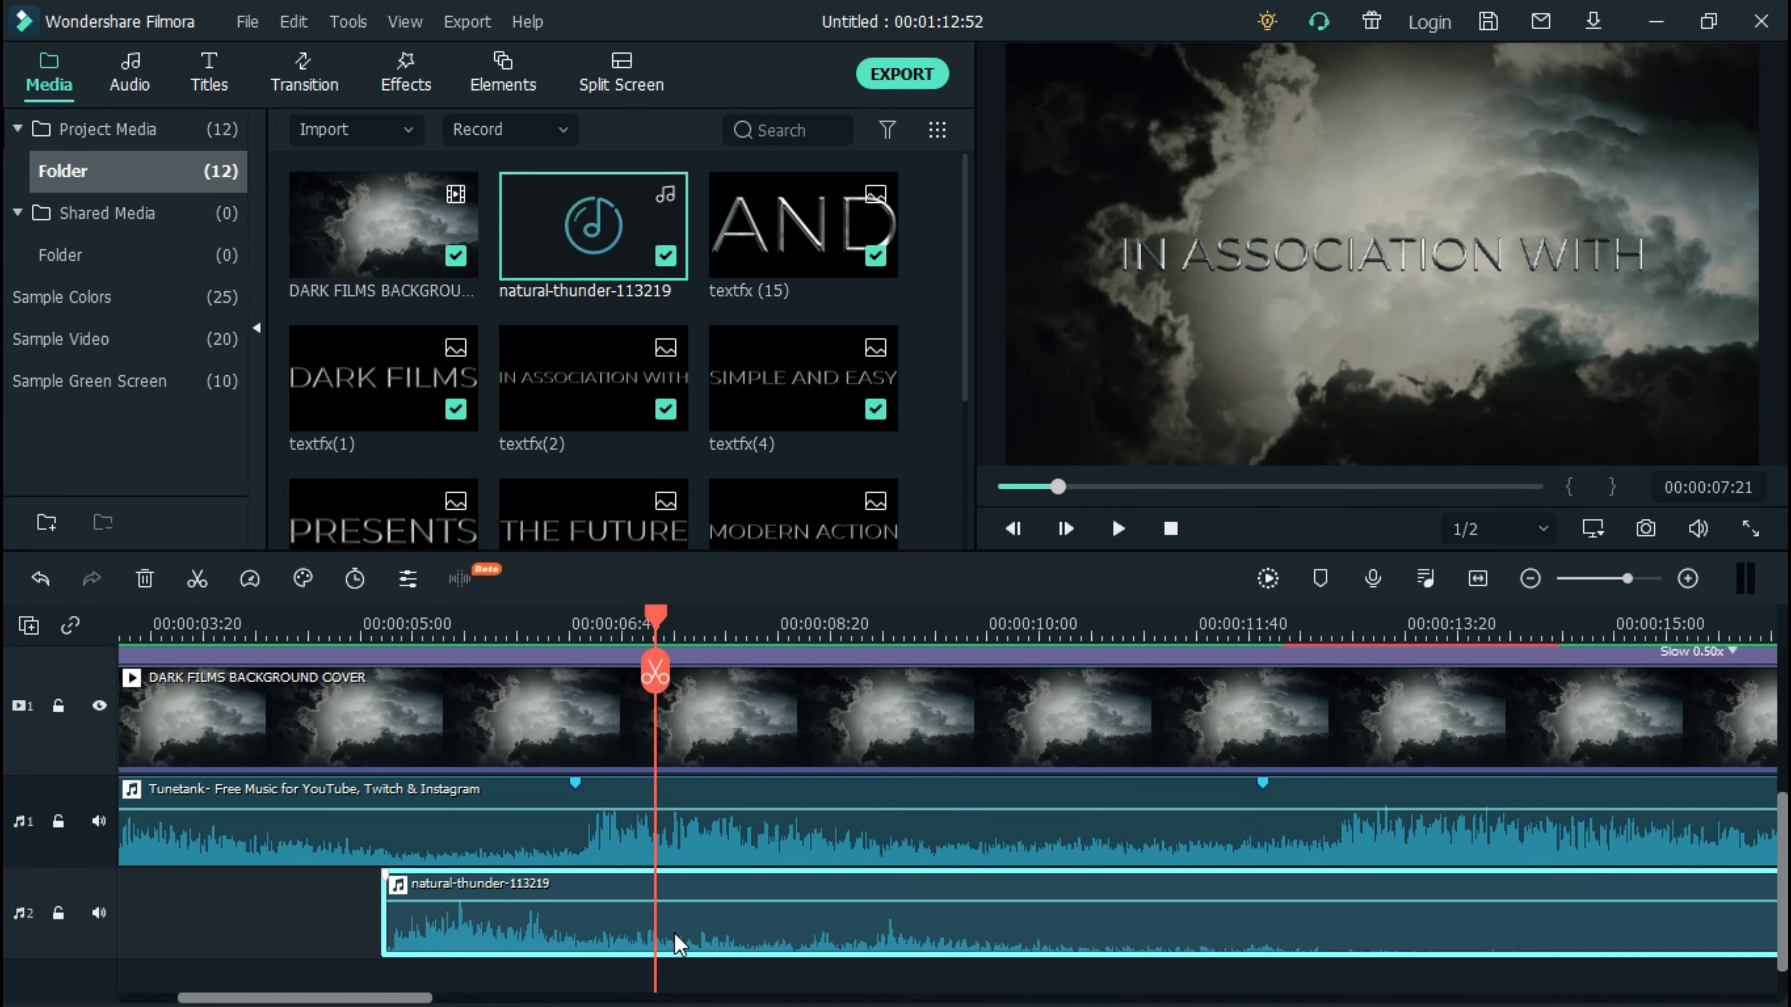
pyautogui.click(663, 688)
pyautogui.rightClick(759, 945)
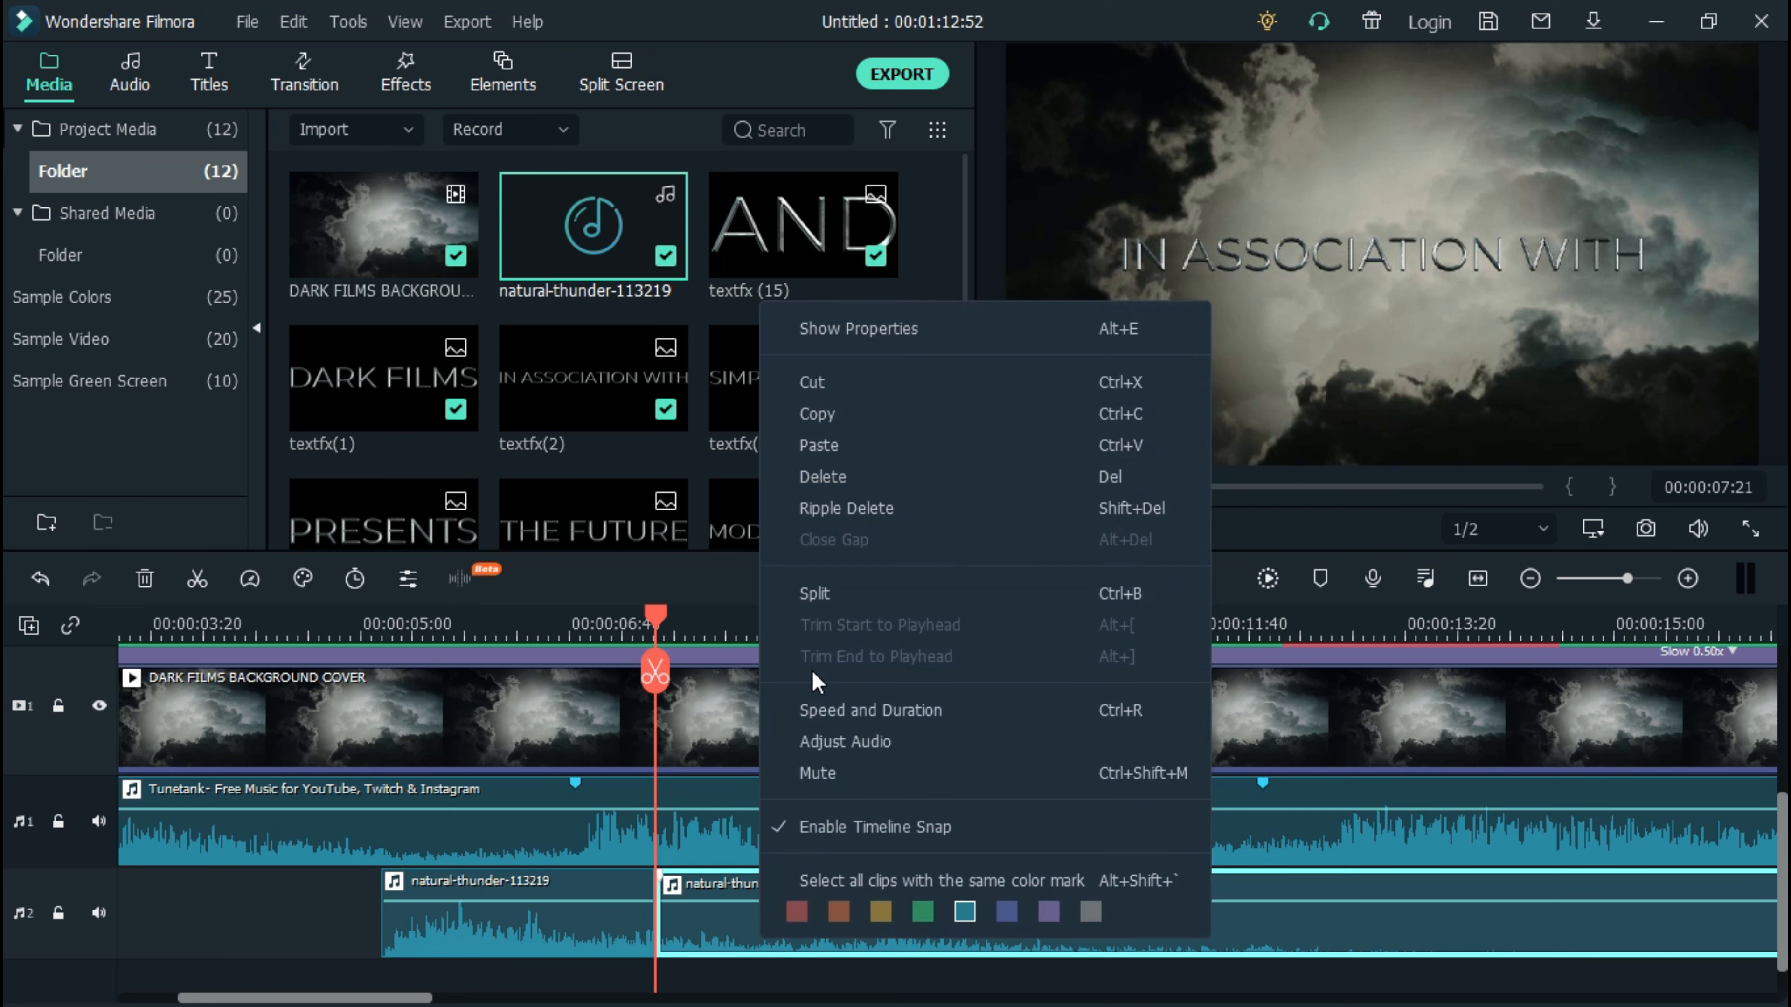
pyautogui.click(818, 508)
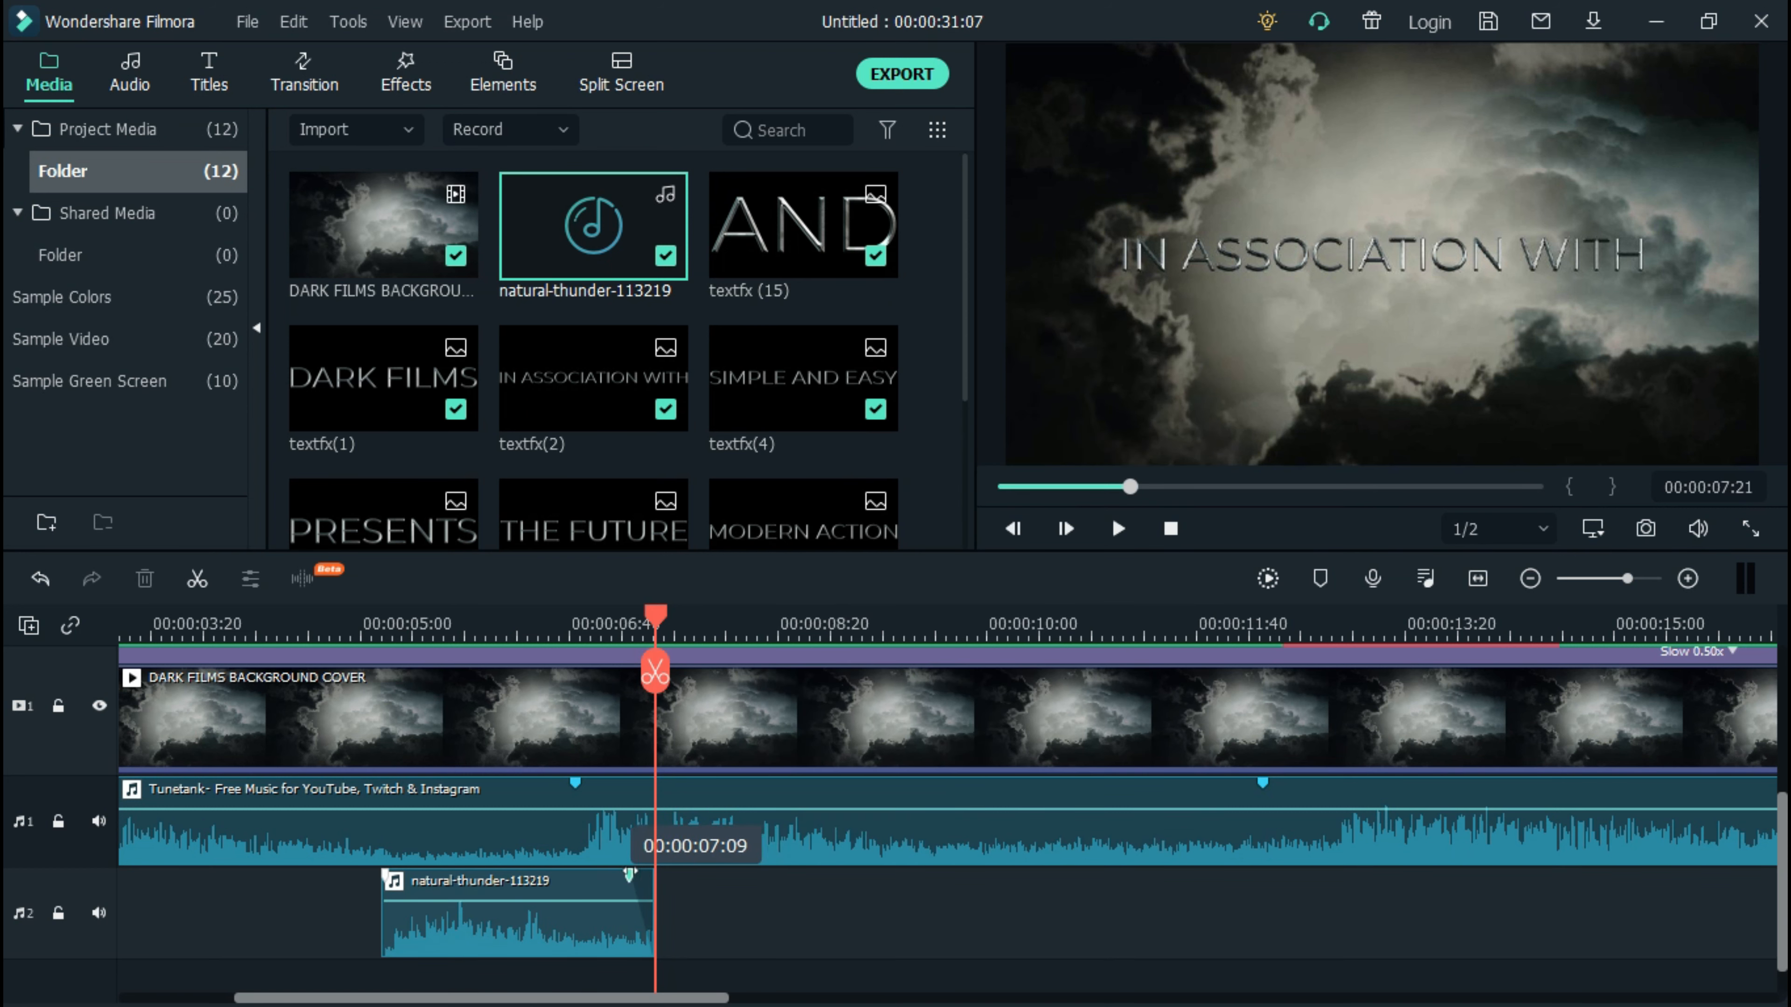
# Set the thunder clip's volume to -10 dB and apply the audio settings
pyautogui.moveTo(654, 670); pyautogui.dragTo(384, 663)
pyautogui.scroll(3, 506, 750)
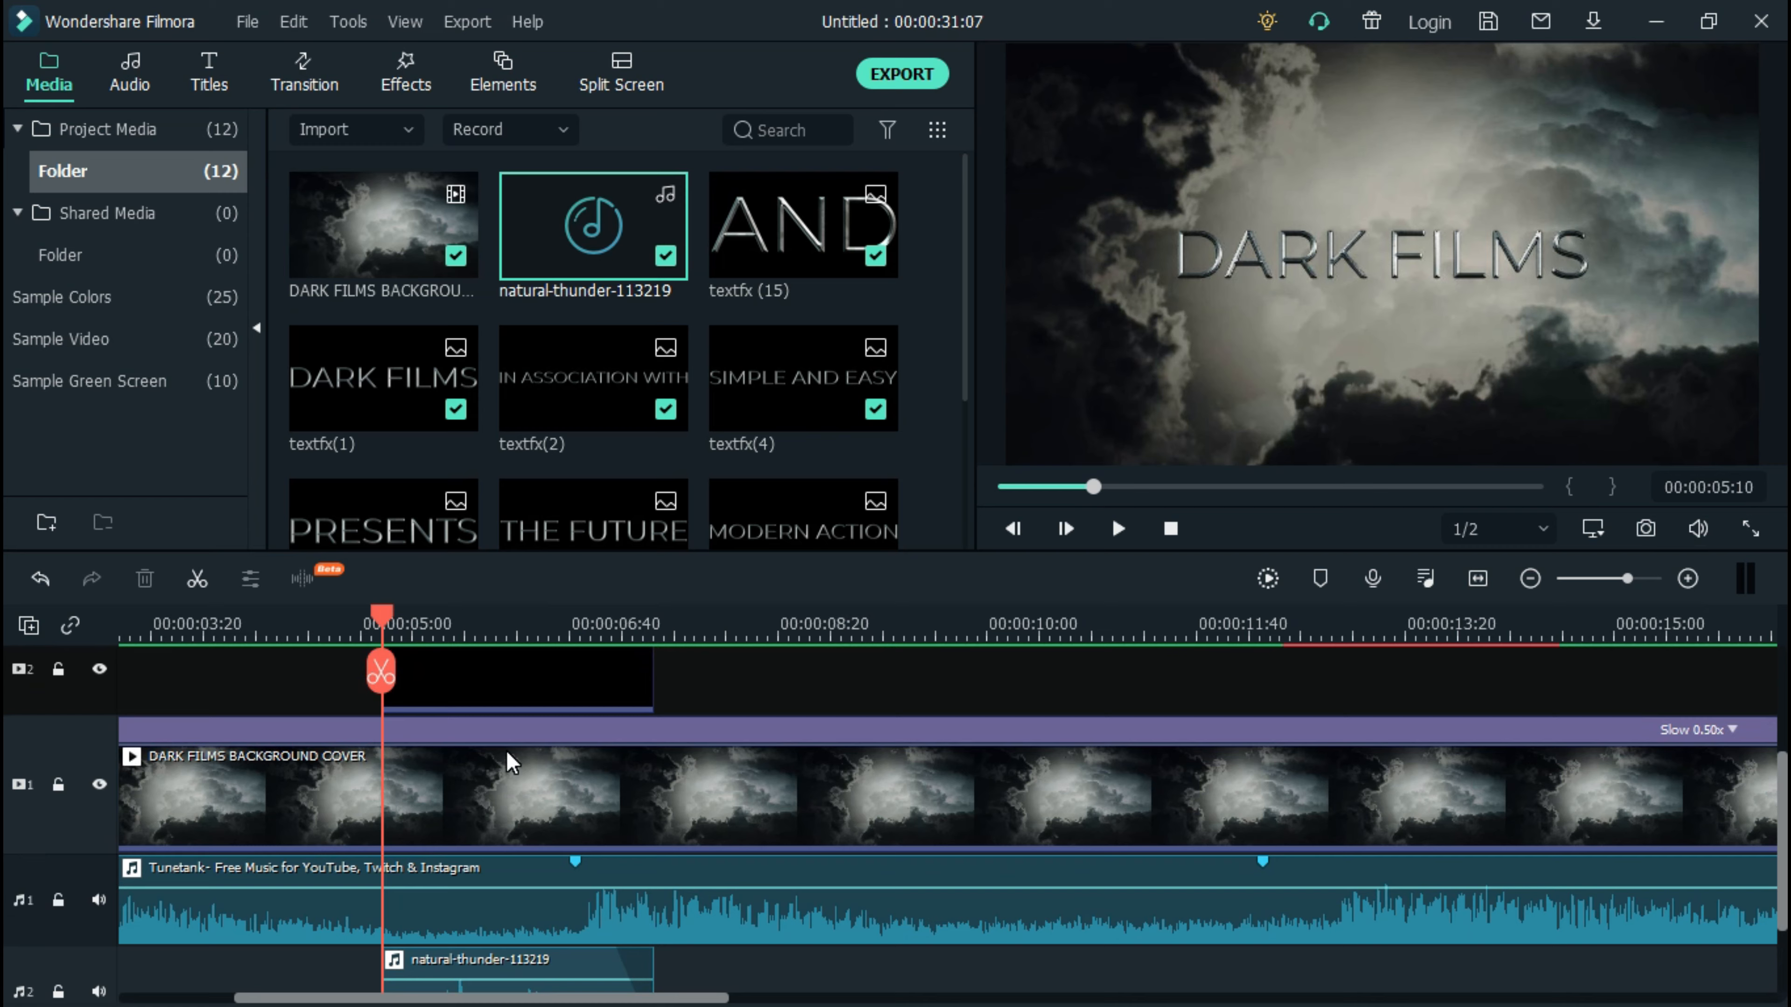
pyautogui.scroll(-4, 503, 758)
pyautogui.click(409, 893)
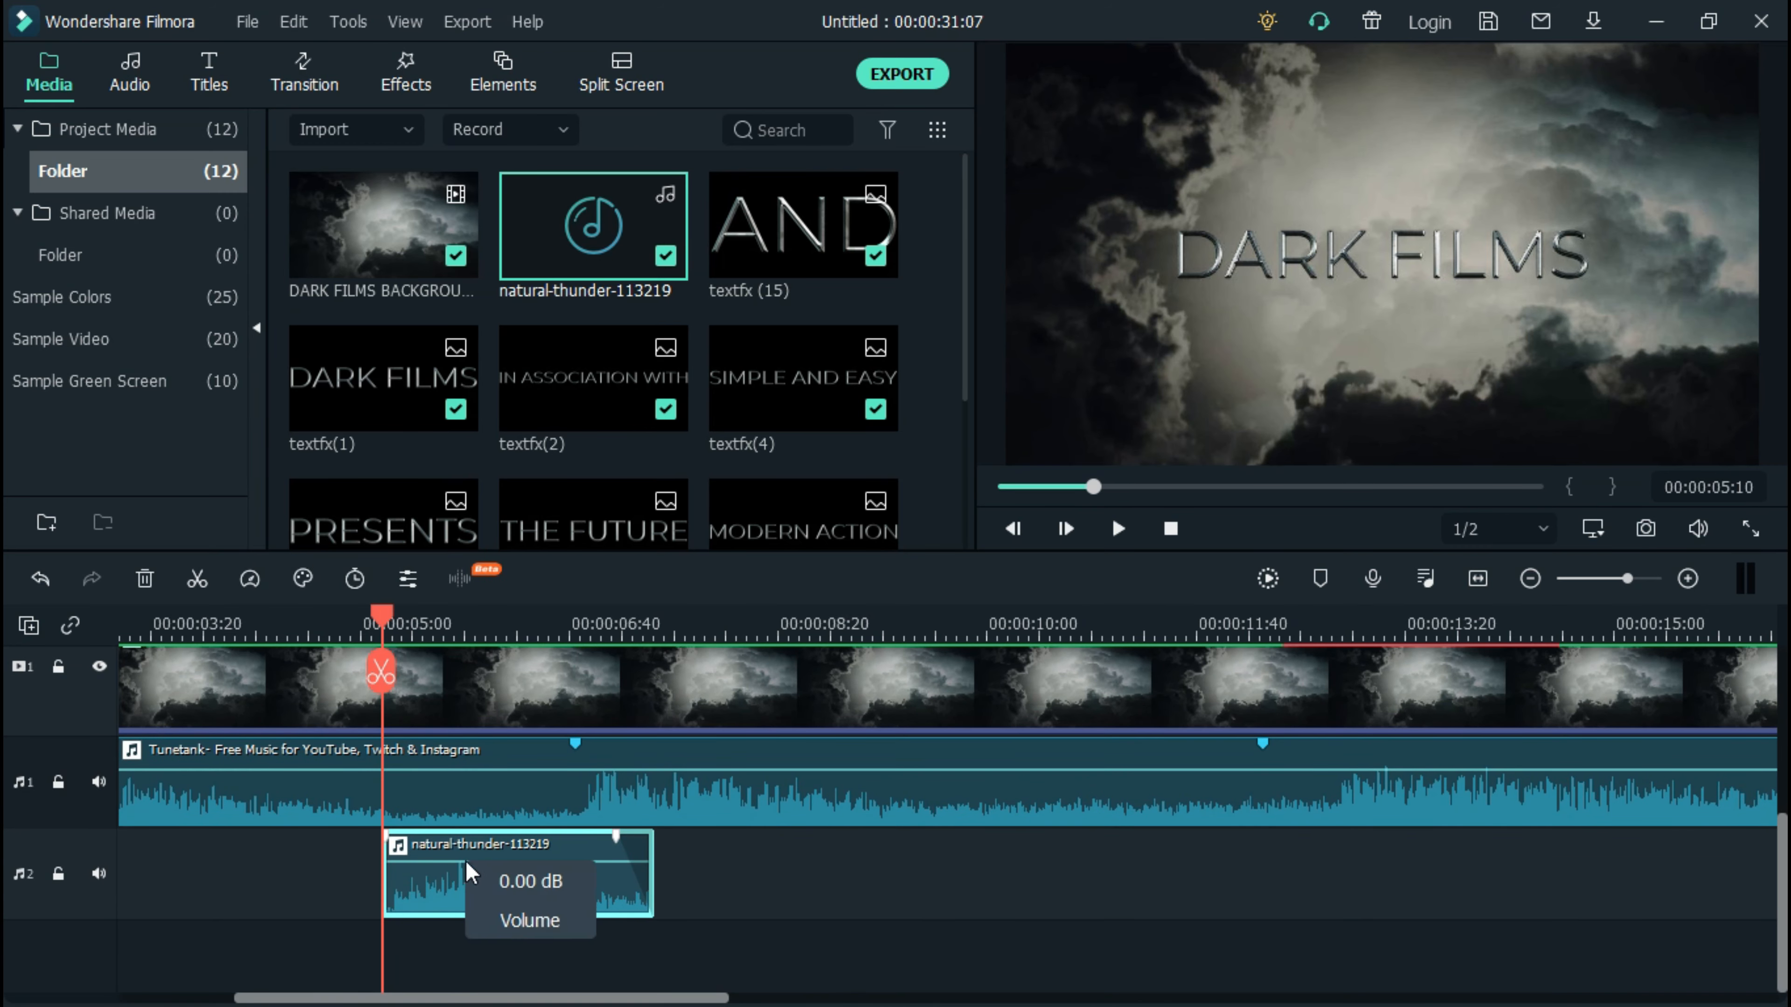
pyautogui.rightClick(499, 874)
pyautogui.click(578, 268)
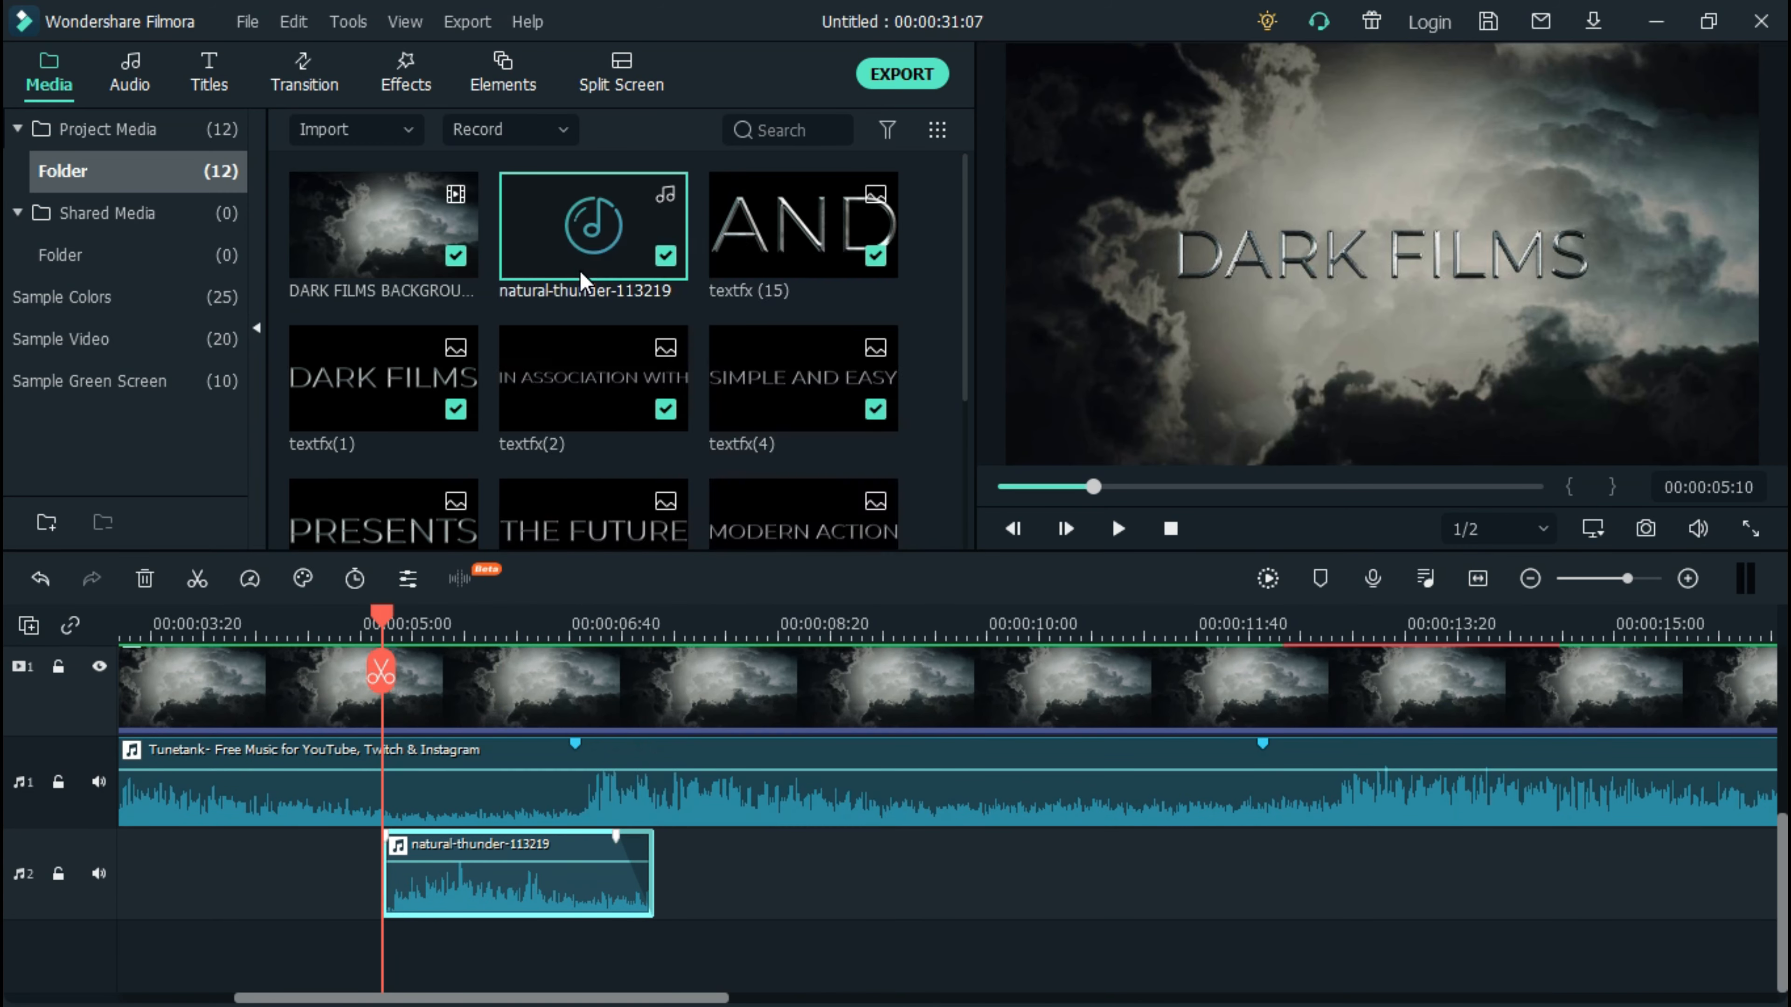
pyautogui.scroll(-3, 167, 409)
pyautogui.moveTo(135, 444)
pyautogui.mouseDown()
pyautogui.moveTo(103, 445)
pyautogui.moveTo(133, 443)
pyautogui.mouseUp()
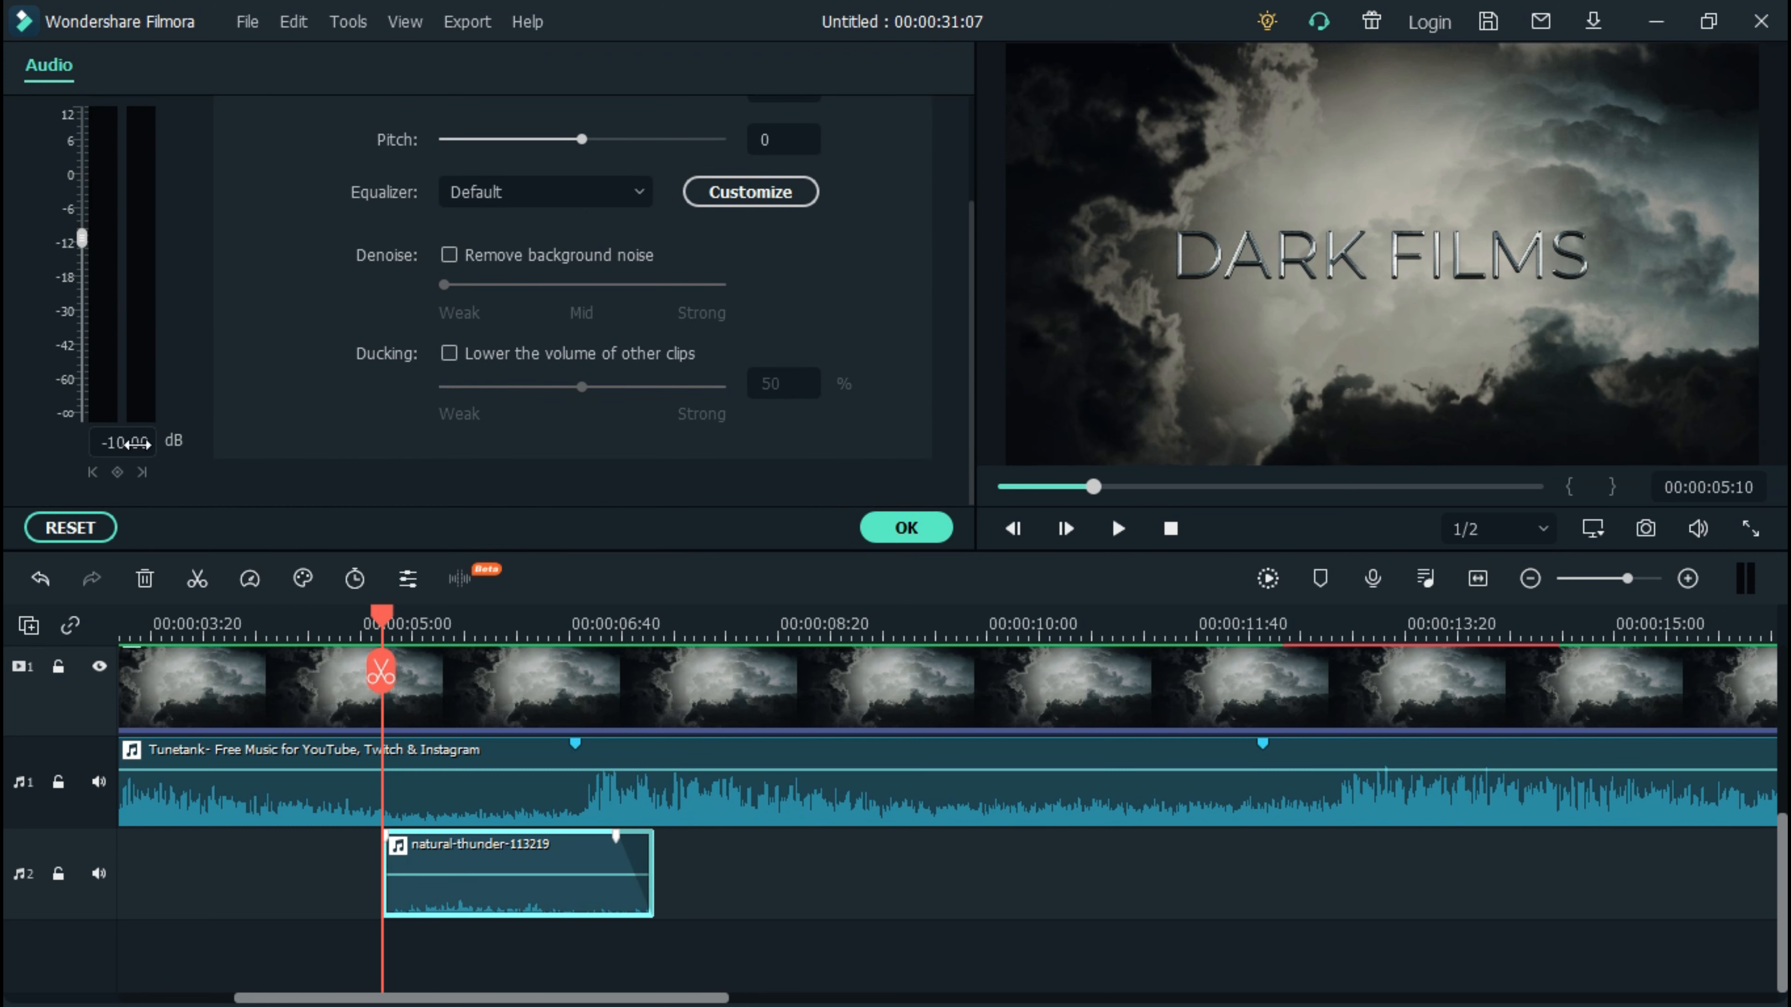
pyautogui.scroll(2, 534, 756)
pyautogui.scroll(-2, 616, 800)
pyautogui.click(917, 529)
# Copy the lightning clip and paste it on the same track at 00:00:12:25
pyautogui.scroll(3, 519, 889)
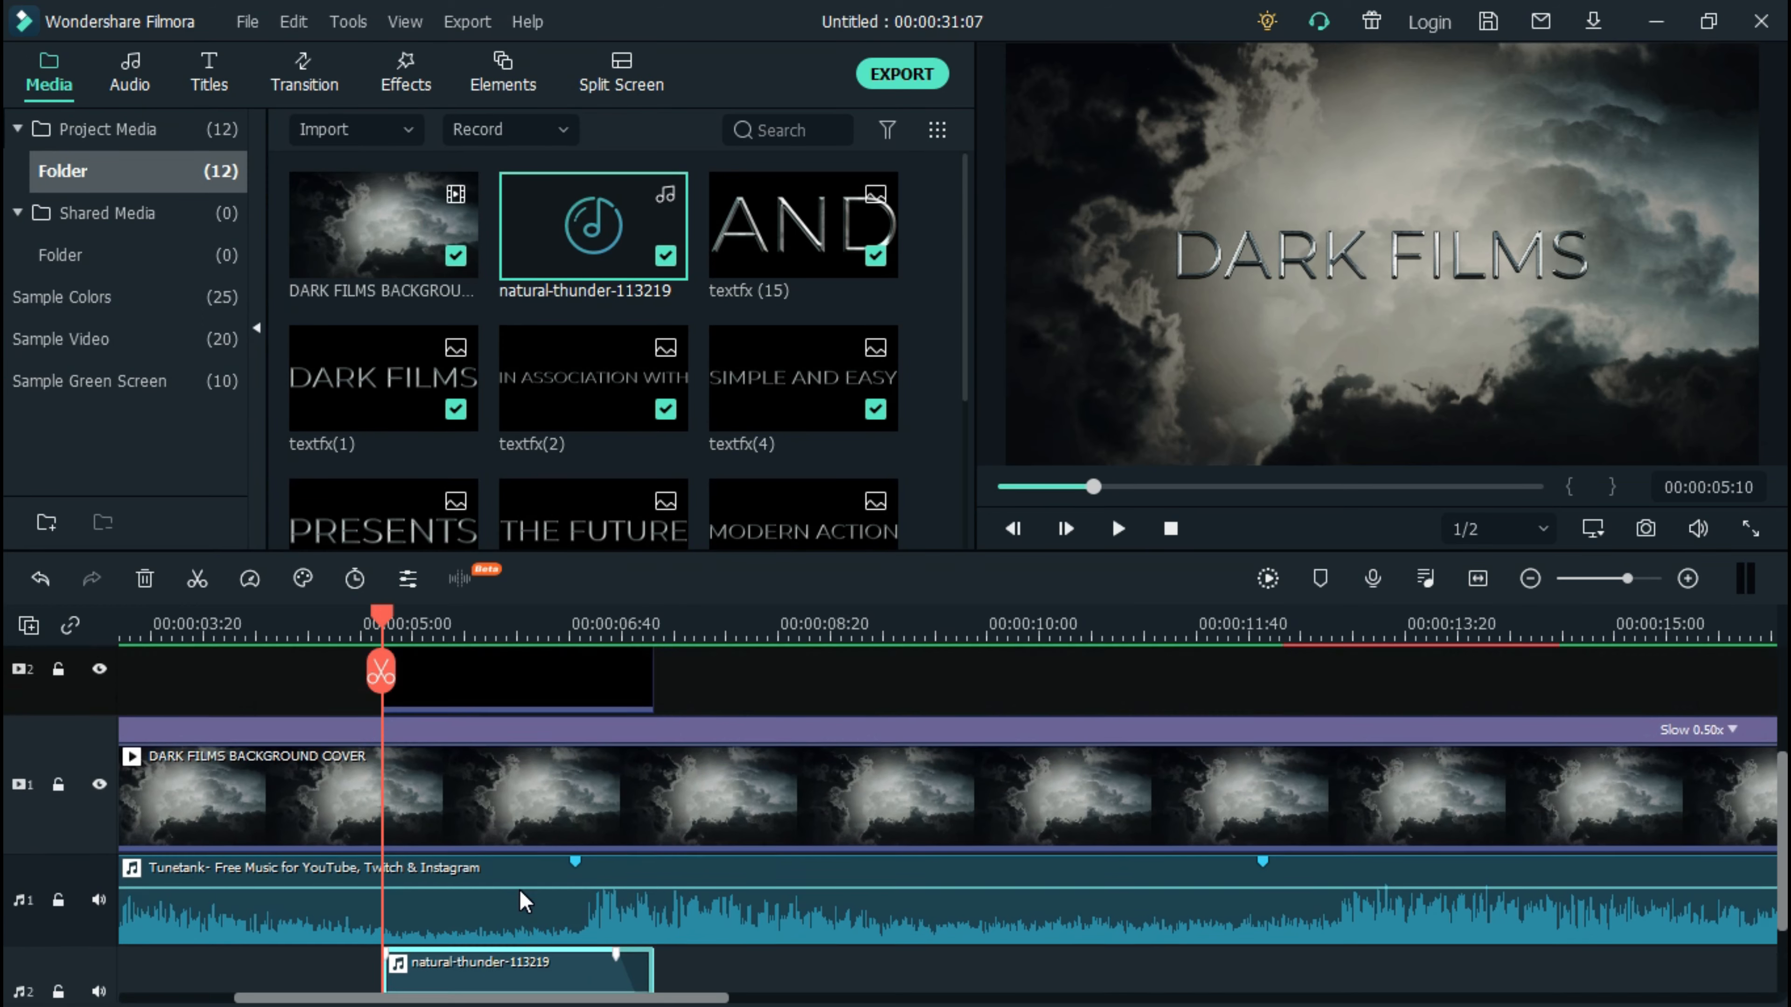
pyautogui.click(506, 766)
pyautogui.rightClick(505, 765)
pyautogui.click(592, 91)
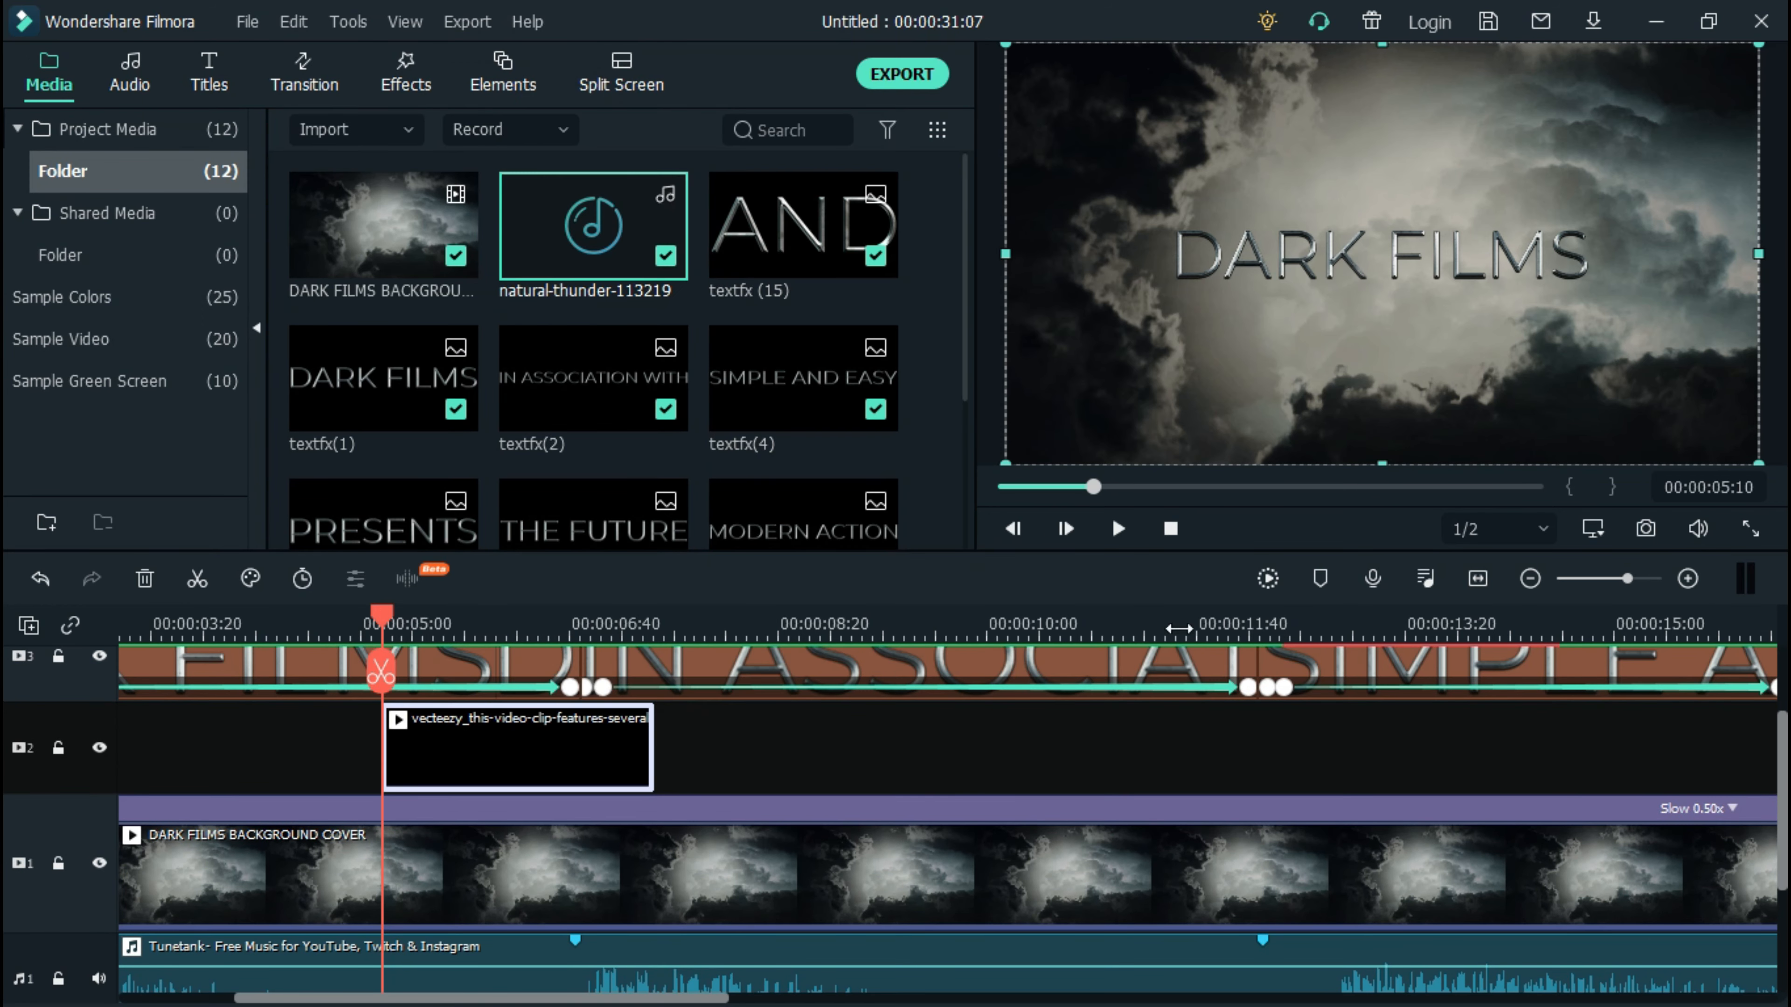
pyautogui.click(1478, 578)
pyautogui.moveTo(403, 625); pyautogui.dragTo(752, 625)
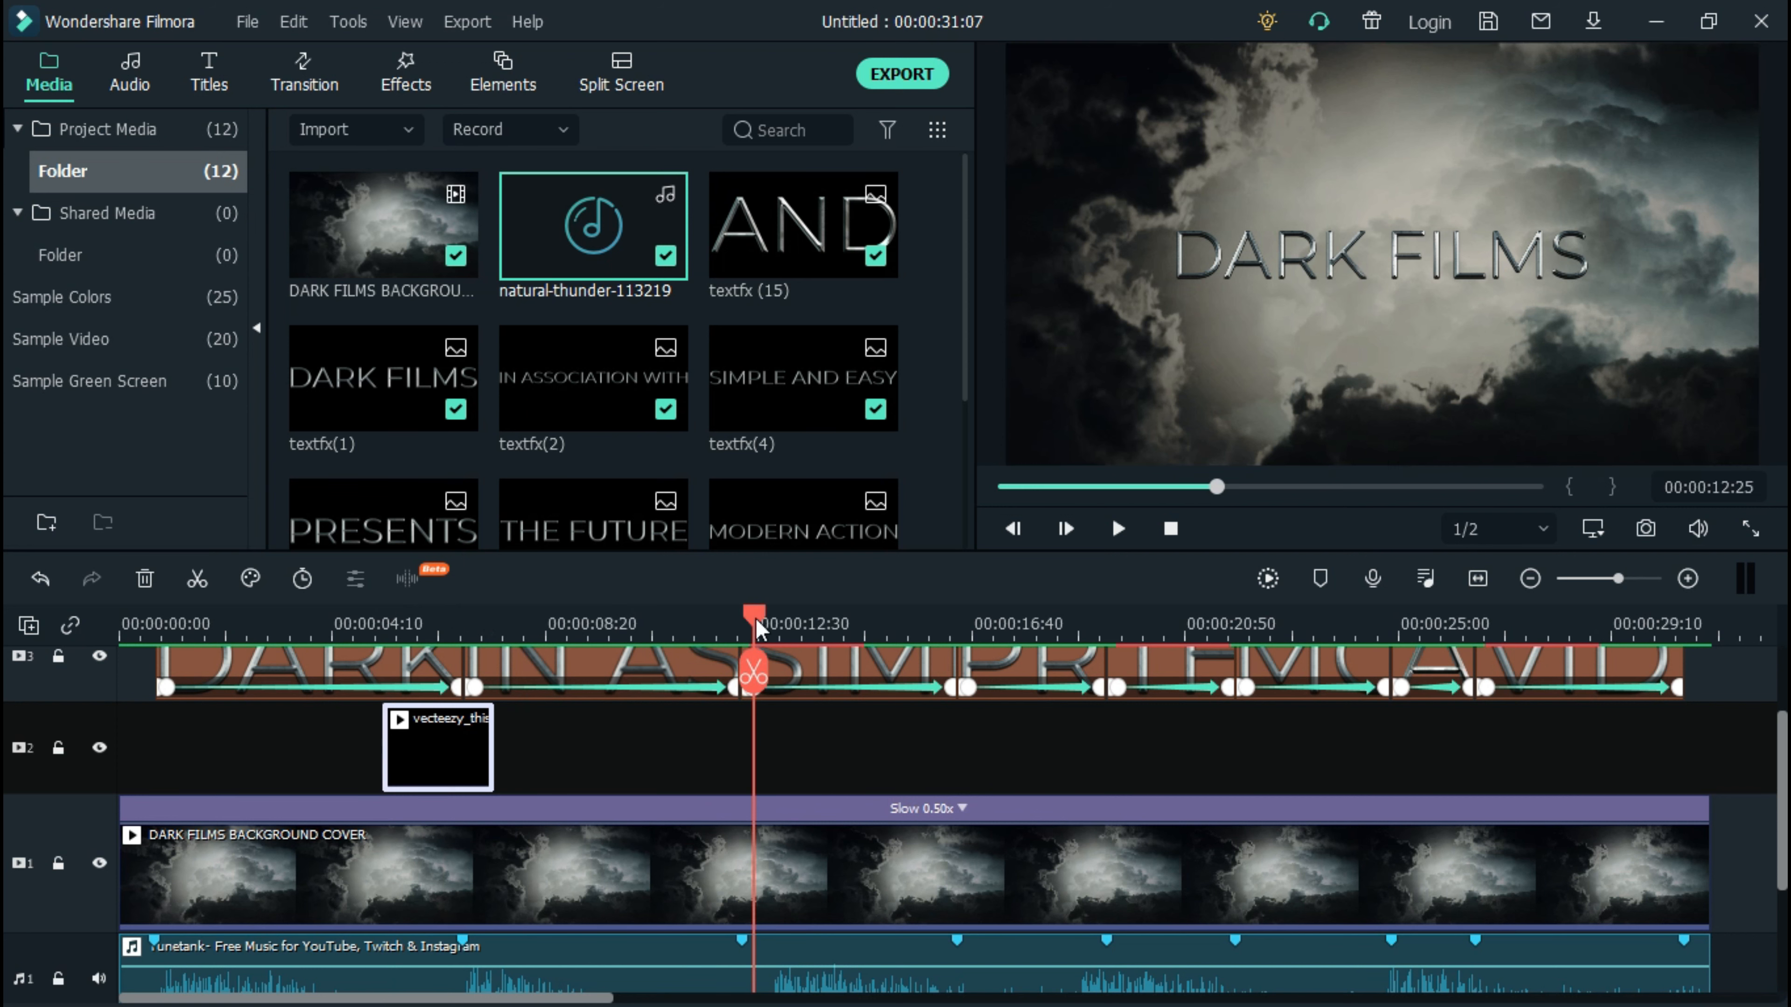
pyautogui.rightClick(759, 746)
pyautogui.click(804, 87)
# Paste another copy of the lightning clip just after the start of the THE FUTURE title, textfx(8)
pyautogui.click(1043, 628)
pyautogui.moveTo(1065, 639); pyautogui.dragTo(1130, 627)
pyautogui.rightClick(1132, 747)
pyautogui.click(1174, 86)
# Paste a further copy of the lightning clip near the start of the VIDEO TUTORIALS title at 00:00:26:40
pyautogui.click(1442, 624)
pyautogui.click(1485, 626)
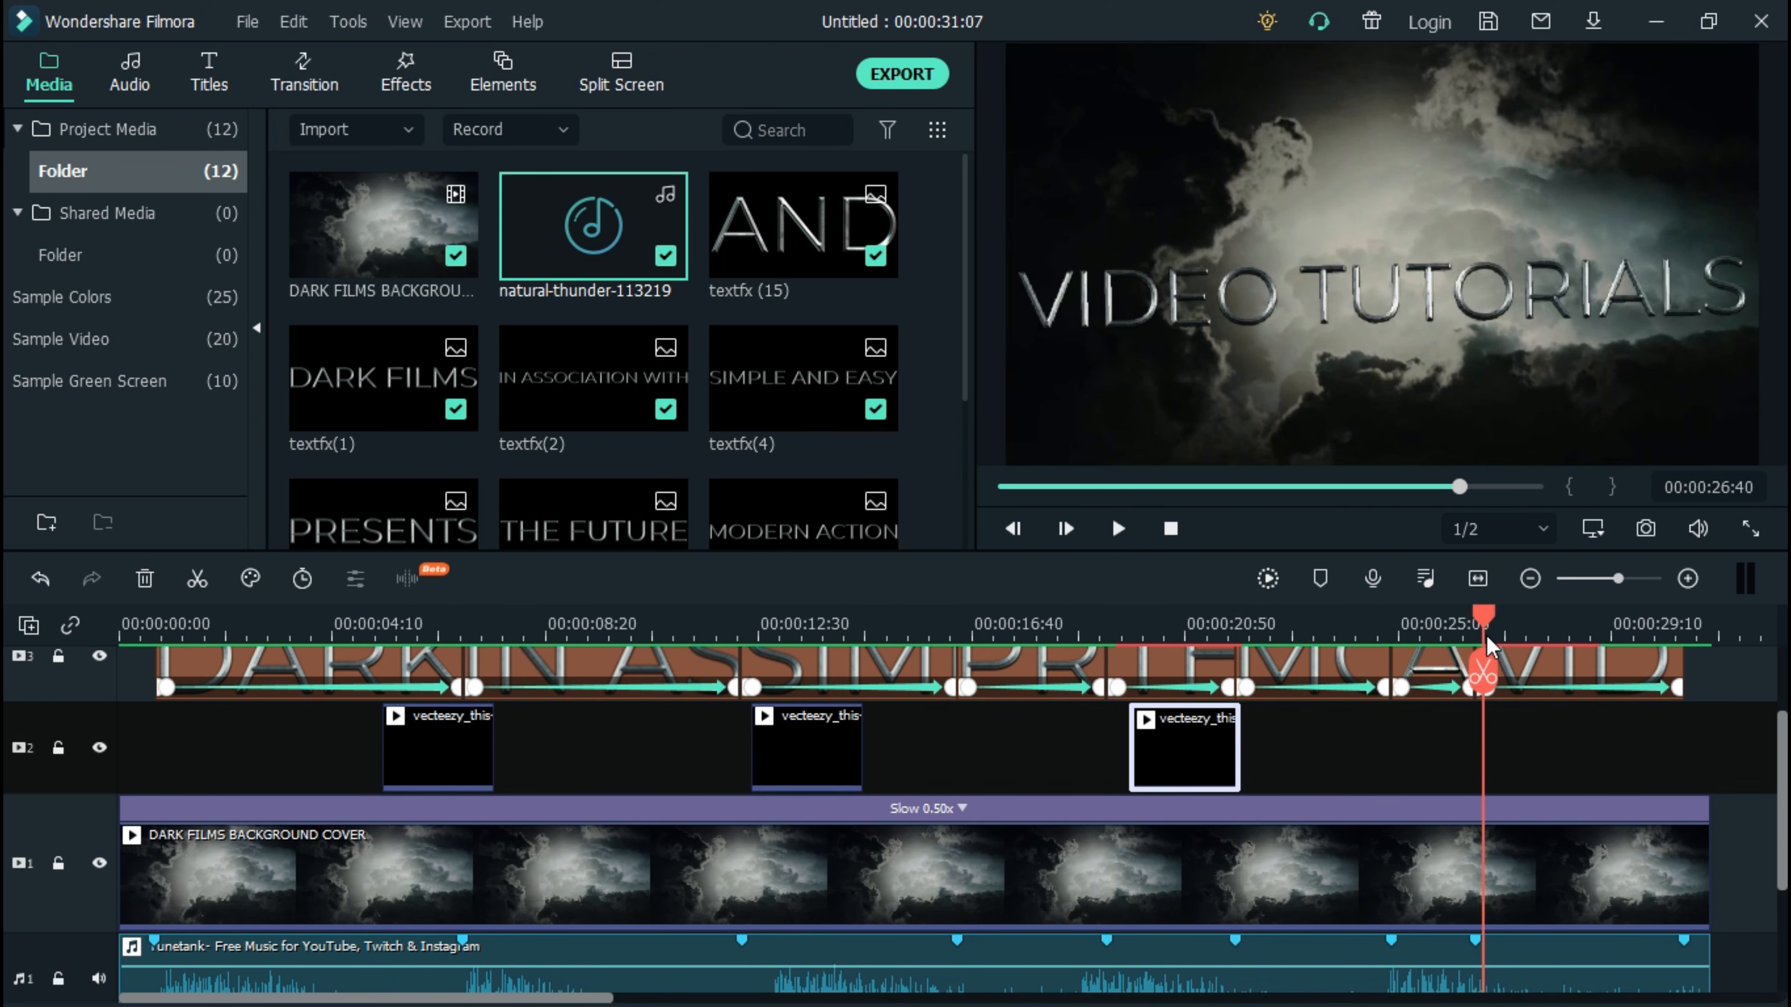
pyautogui.rightClick(1486, 747)
pyautogui.click(1378, 88)
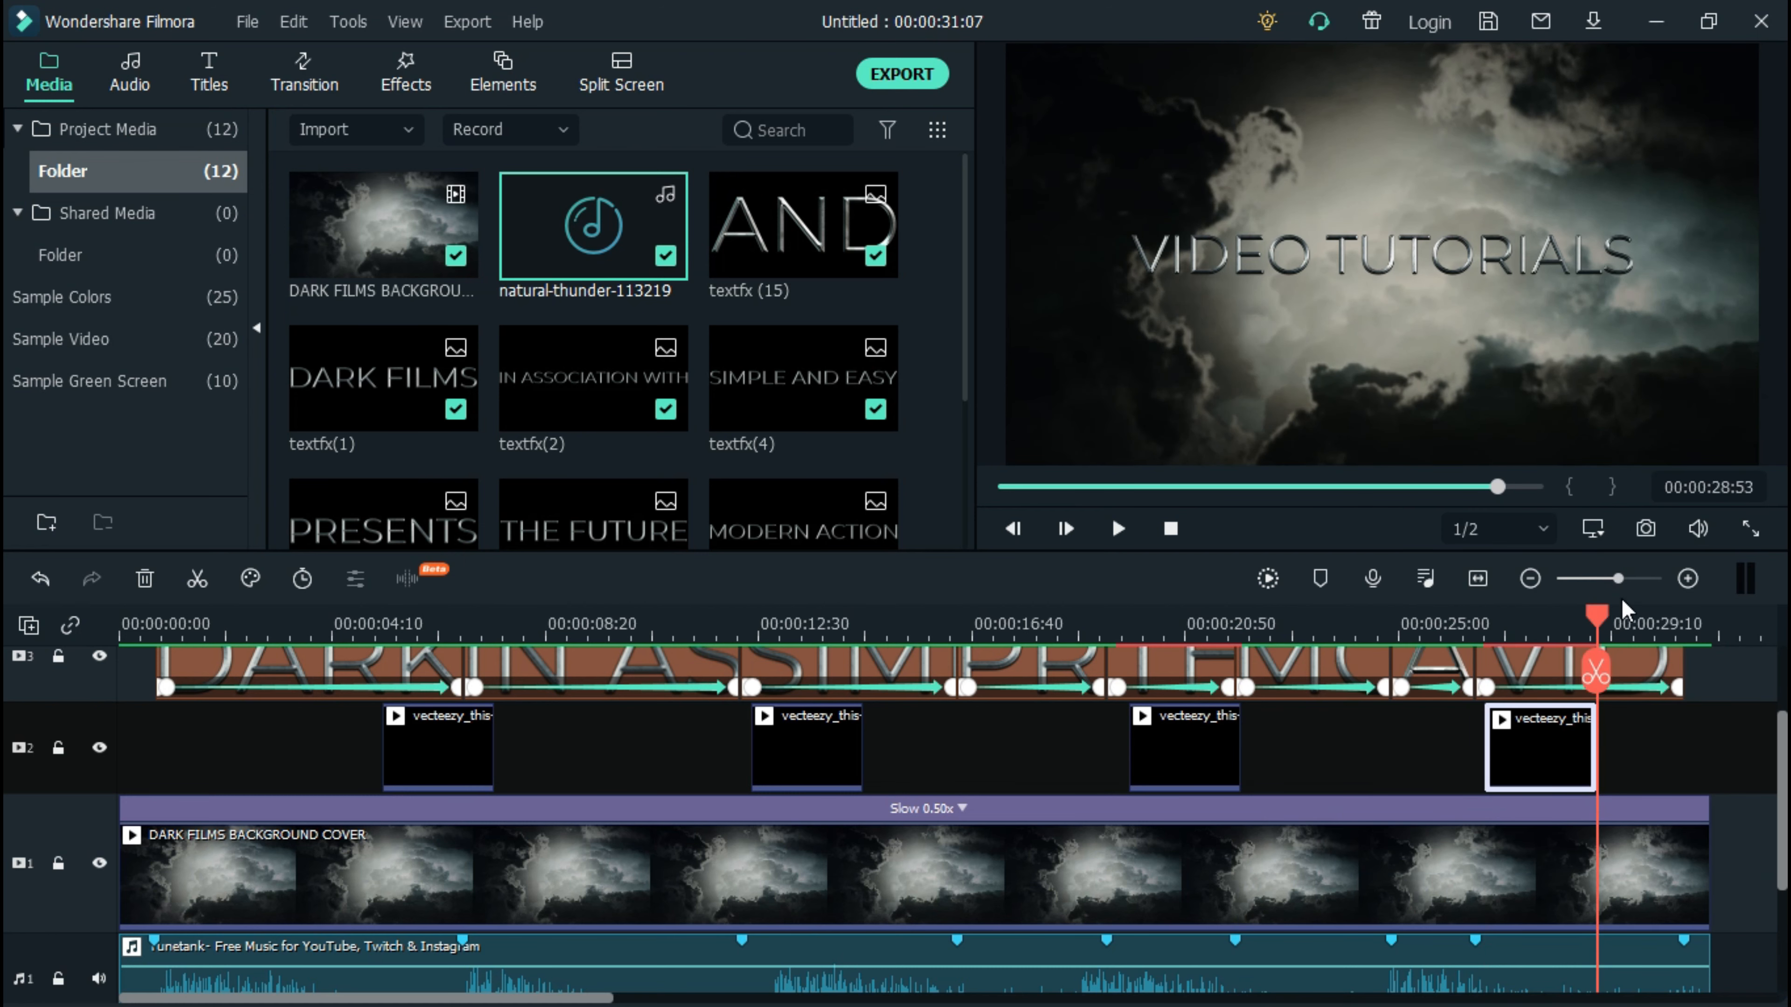
# Add a custom animation keyframe to the DARK FILMS BACKGROUND COVER clip at 00:00:30:55, near its end
pyautogui.click(1702, 624)
pyautogui.click(1664, 874)
pyautogui.press('Left')
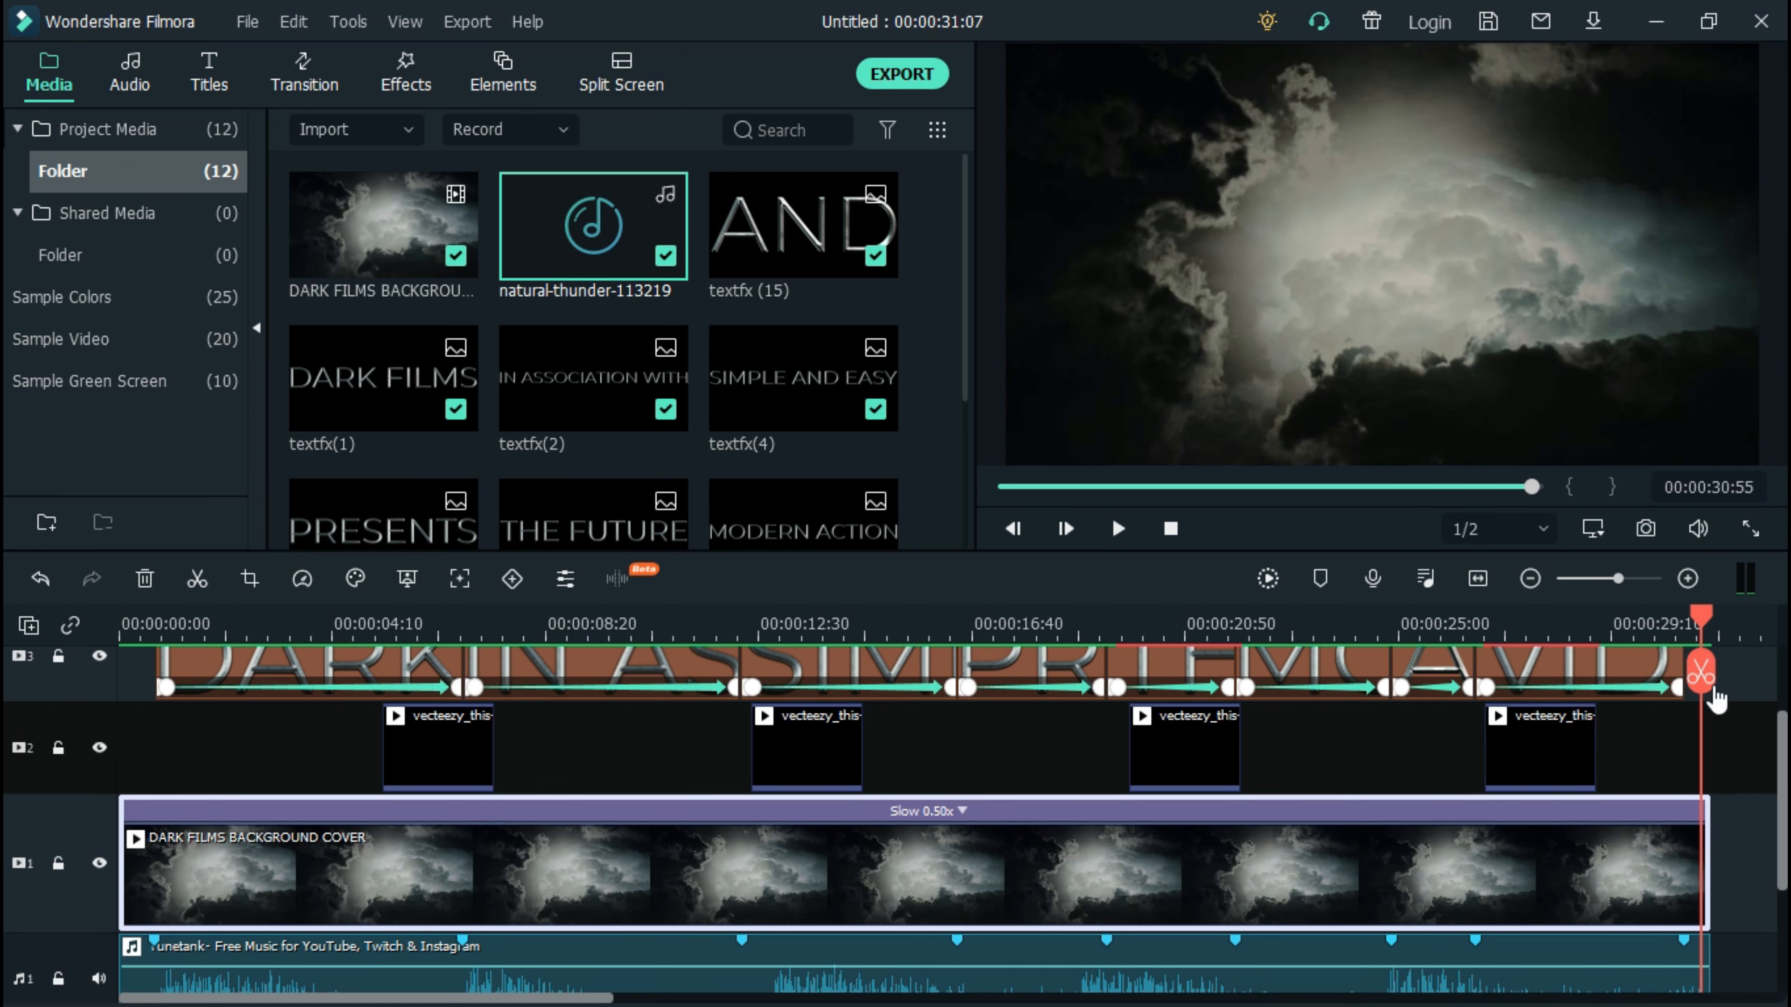
pyautogui.scroll(1, 1734, 625)
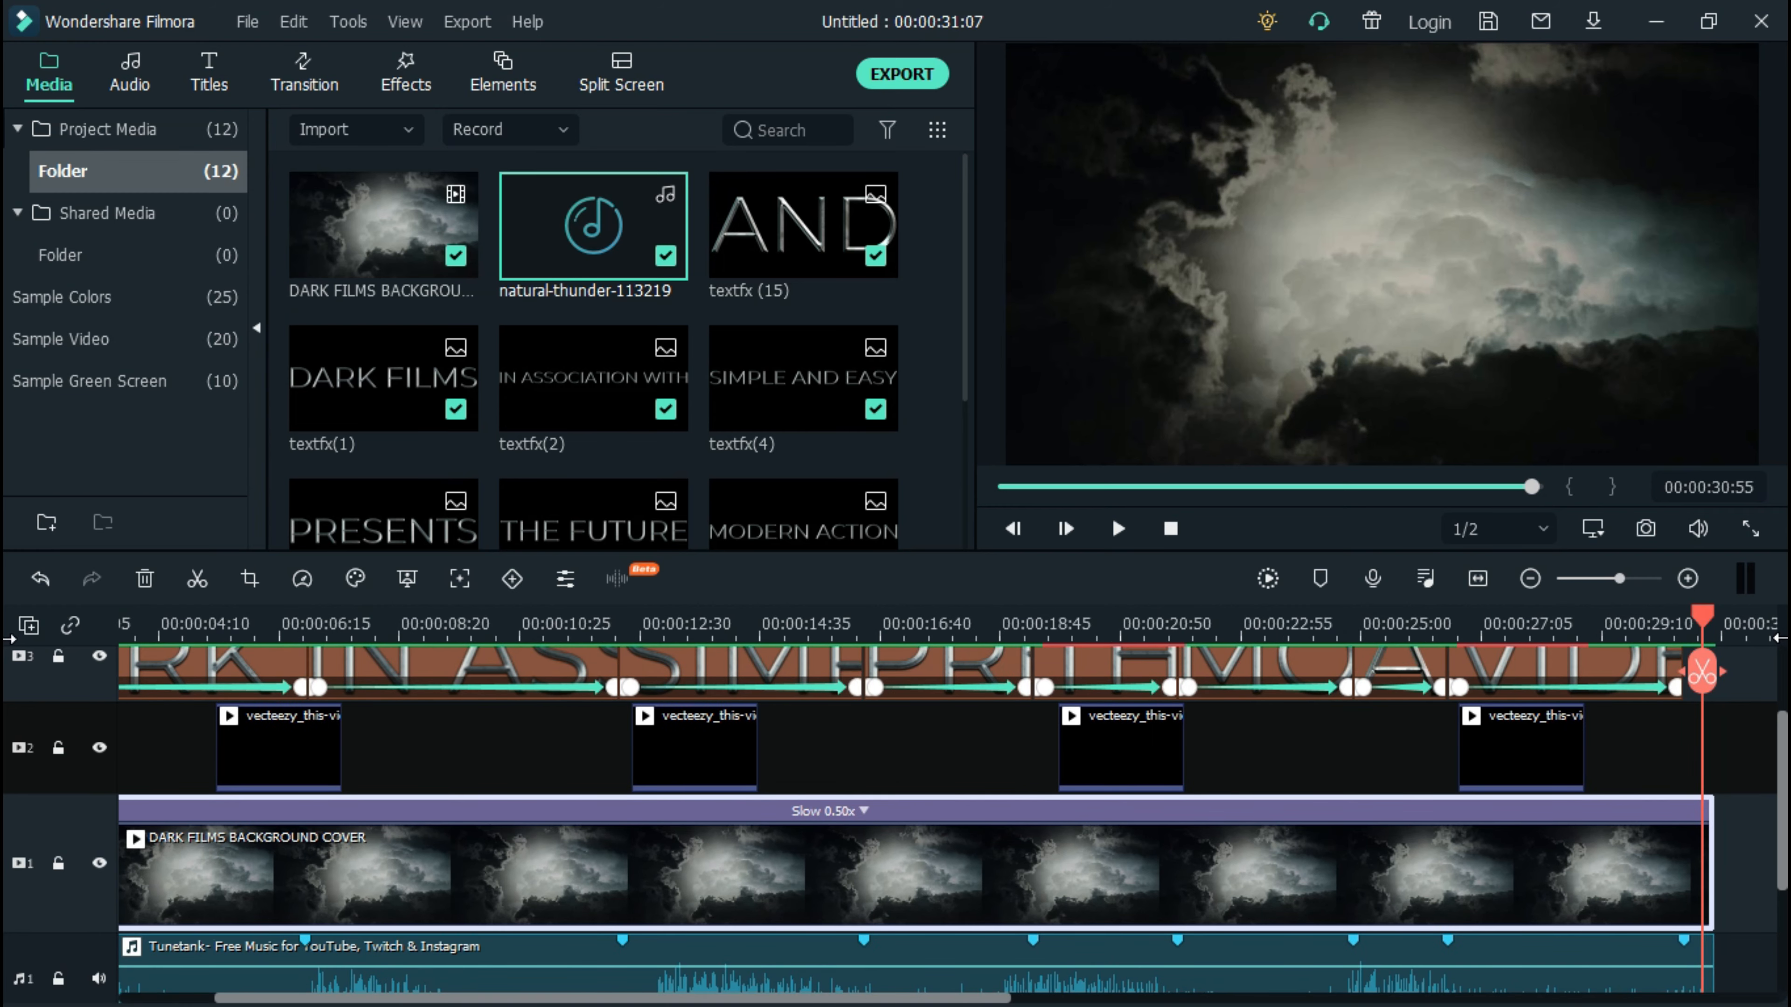
pyautogui.scroll(5, 1614, 626)
pyautogui.rightClick(864, 677)
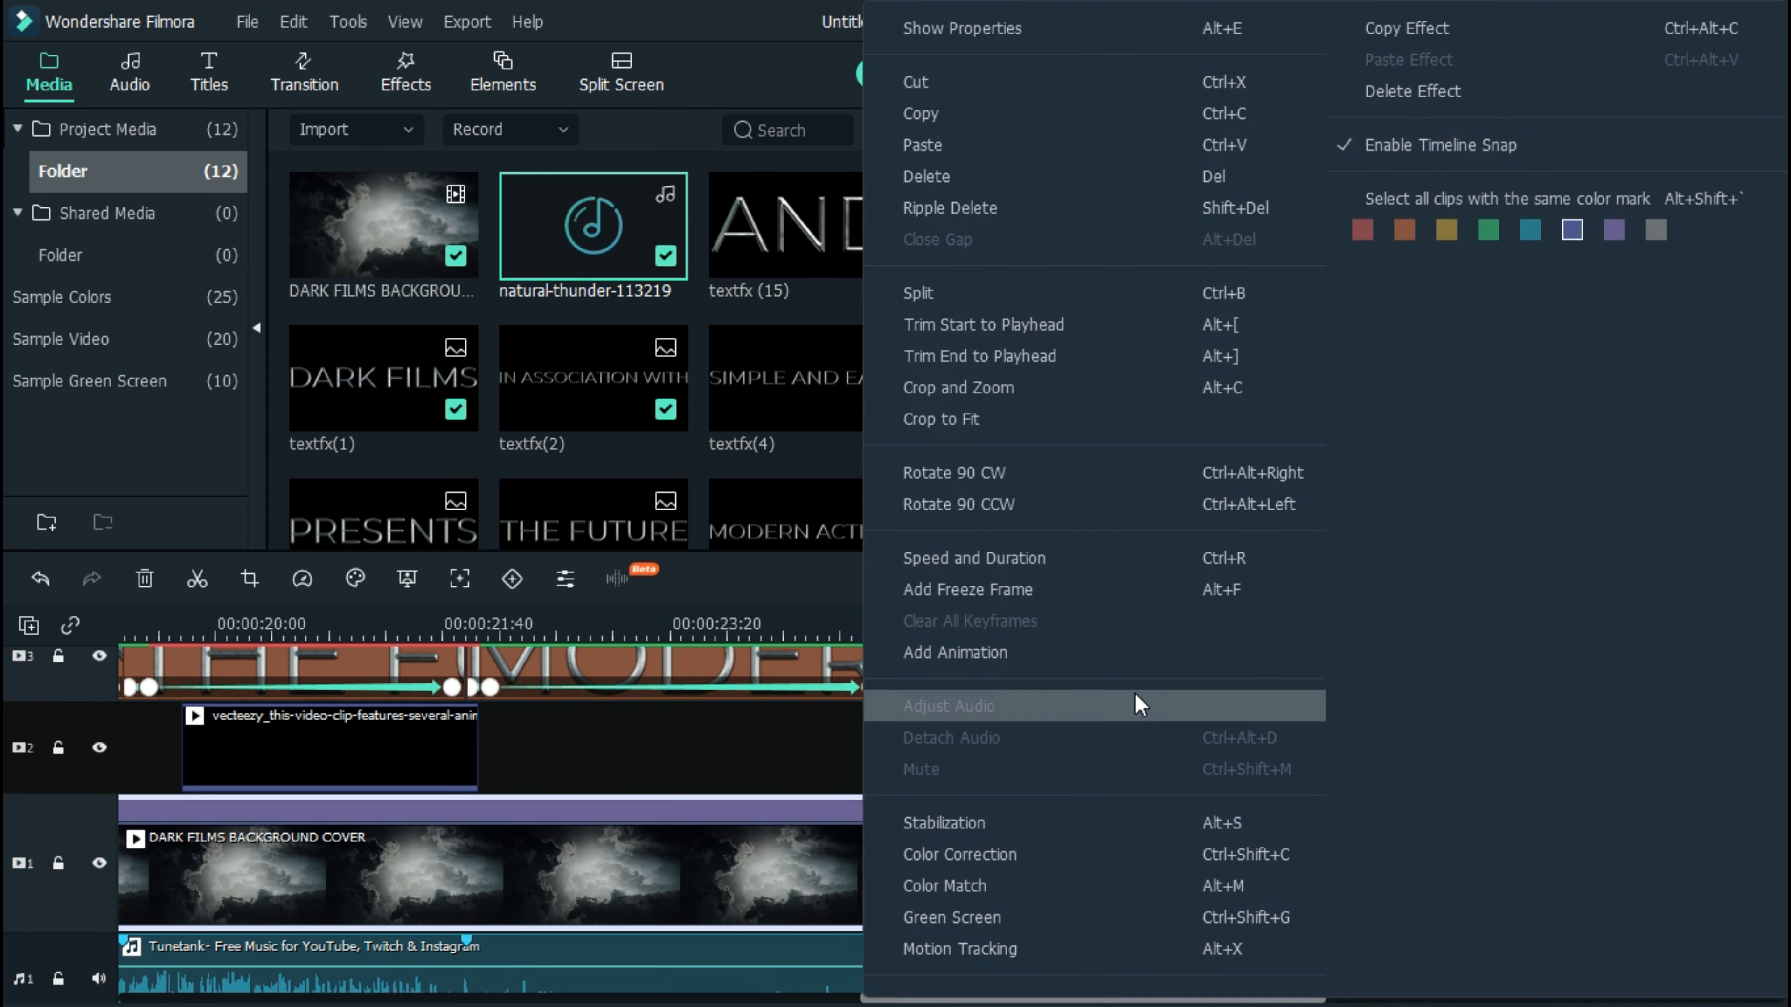
pyautogui.click(1060, 650)
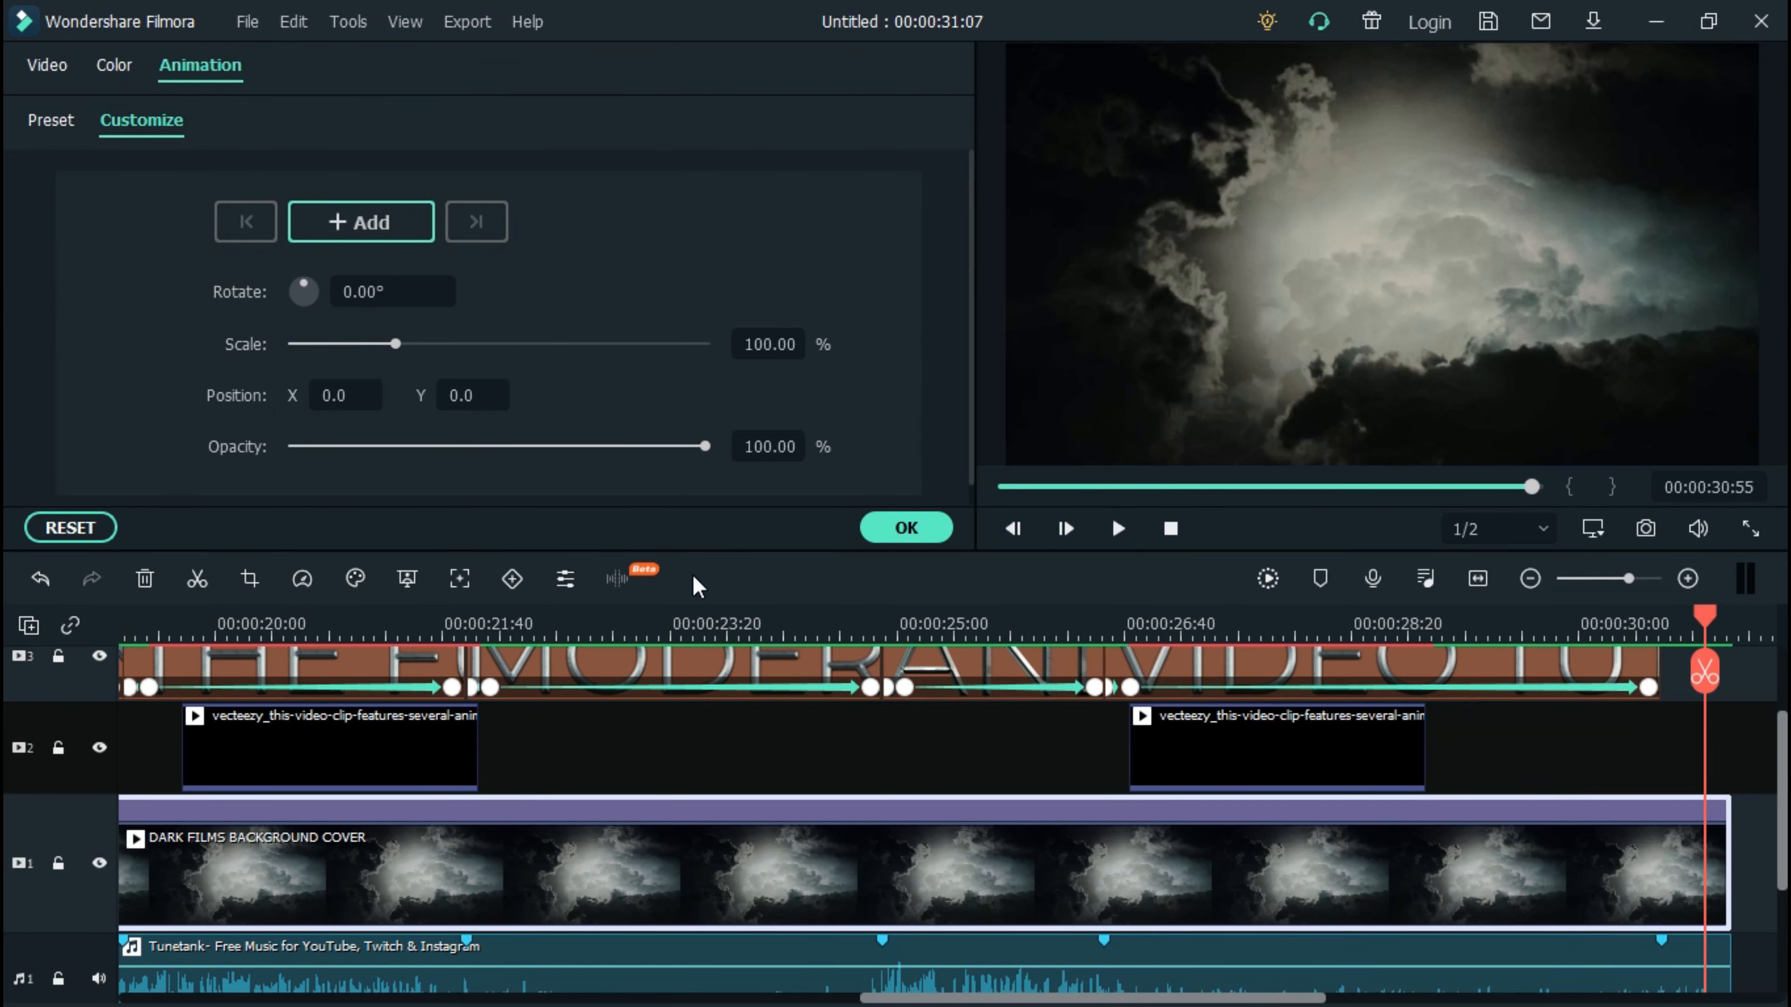
pyautogui.click(394, 225)
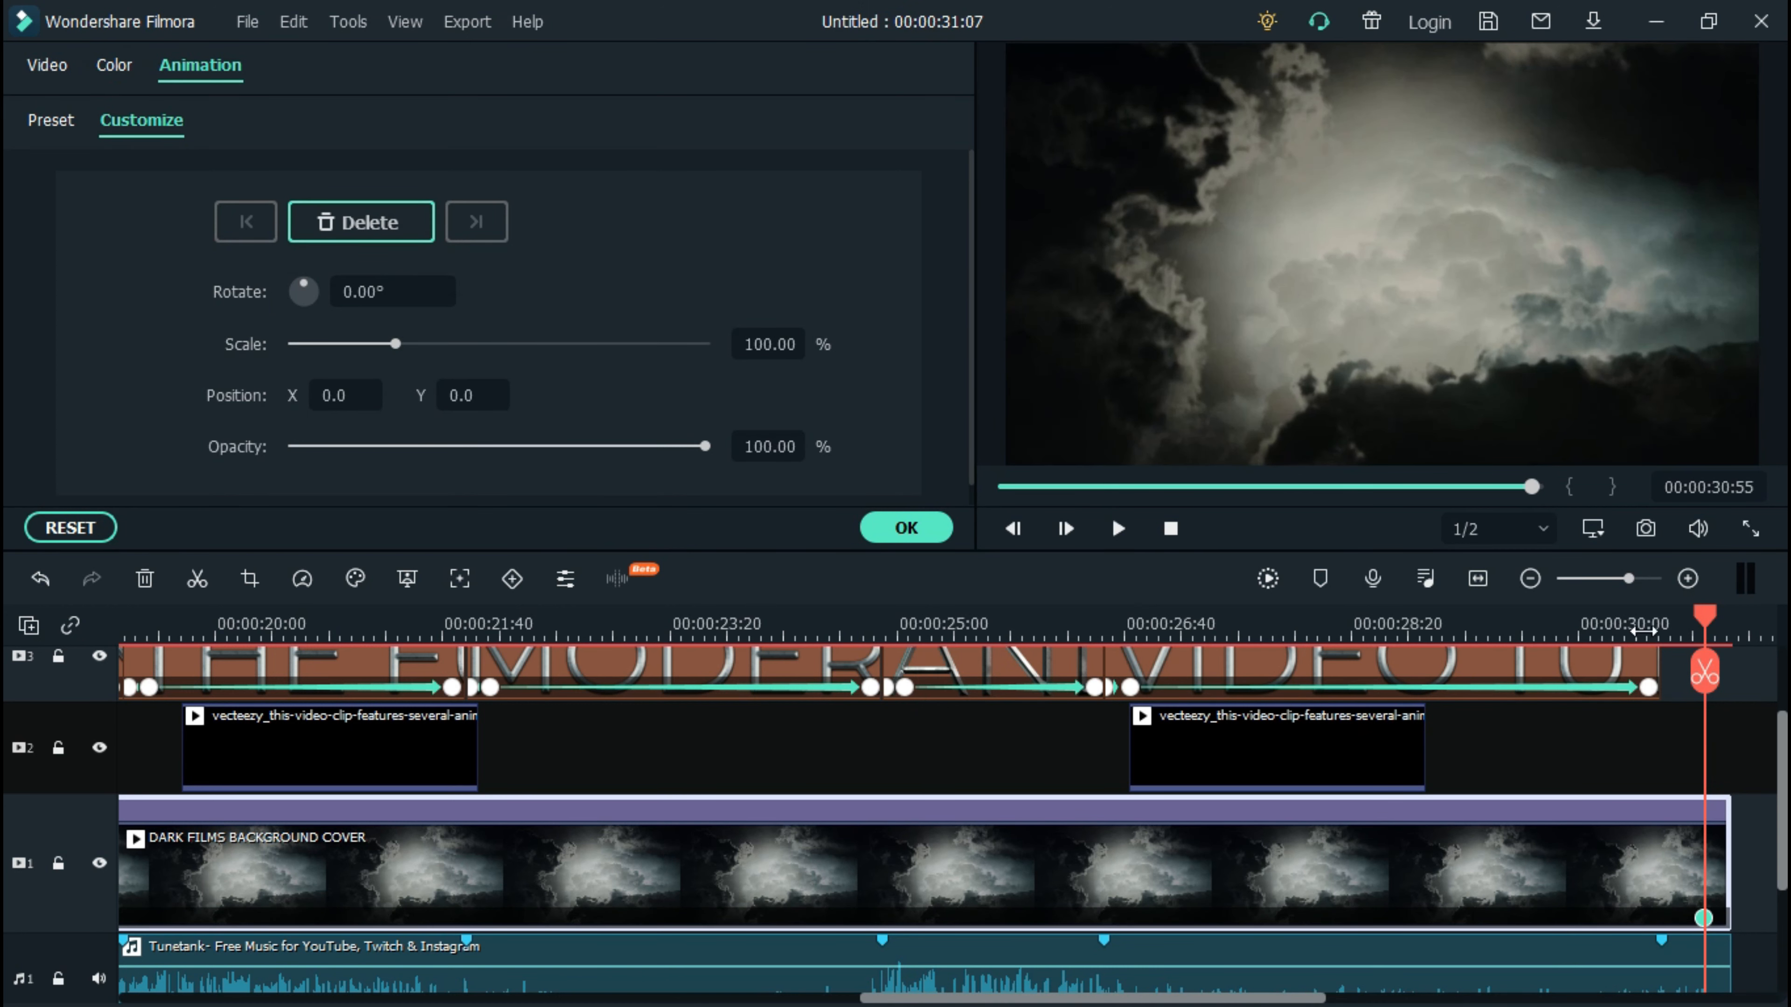
# Add a second keyframe at the background clip's end, 00:00:31:07, with opacity 0%, and apply the fade-out animation
pyautogui.moveTo(1706, 624); pyautogui.dragTo(1728, 625)
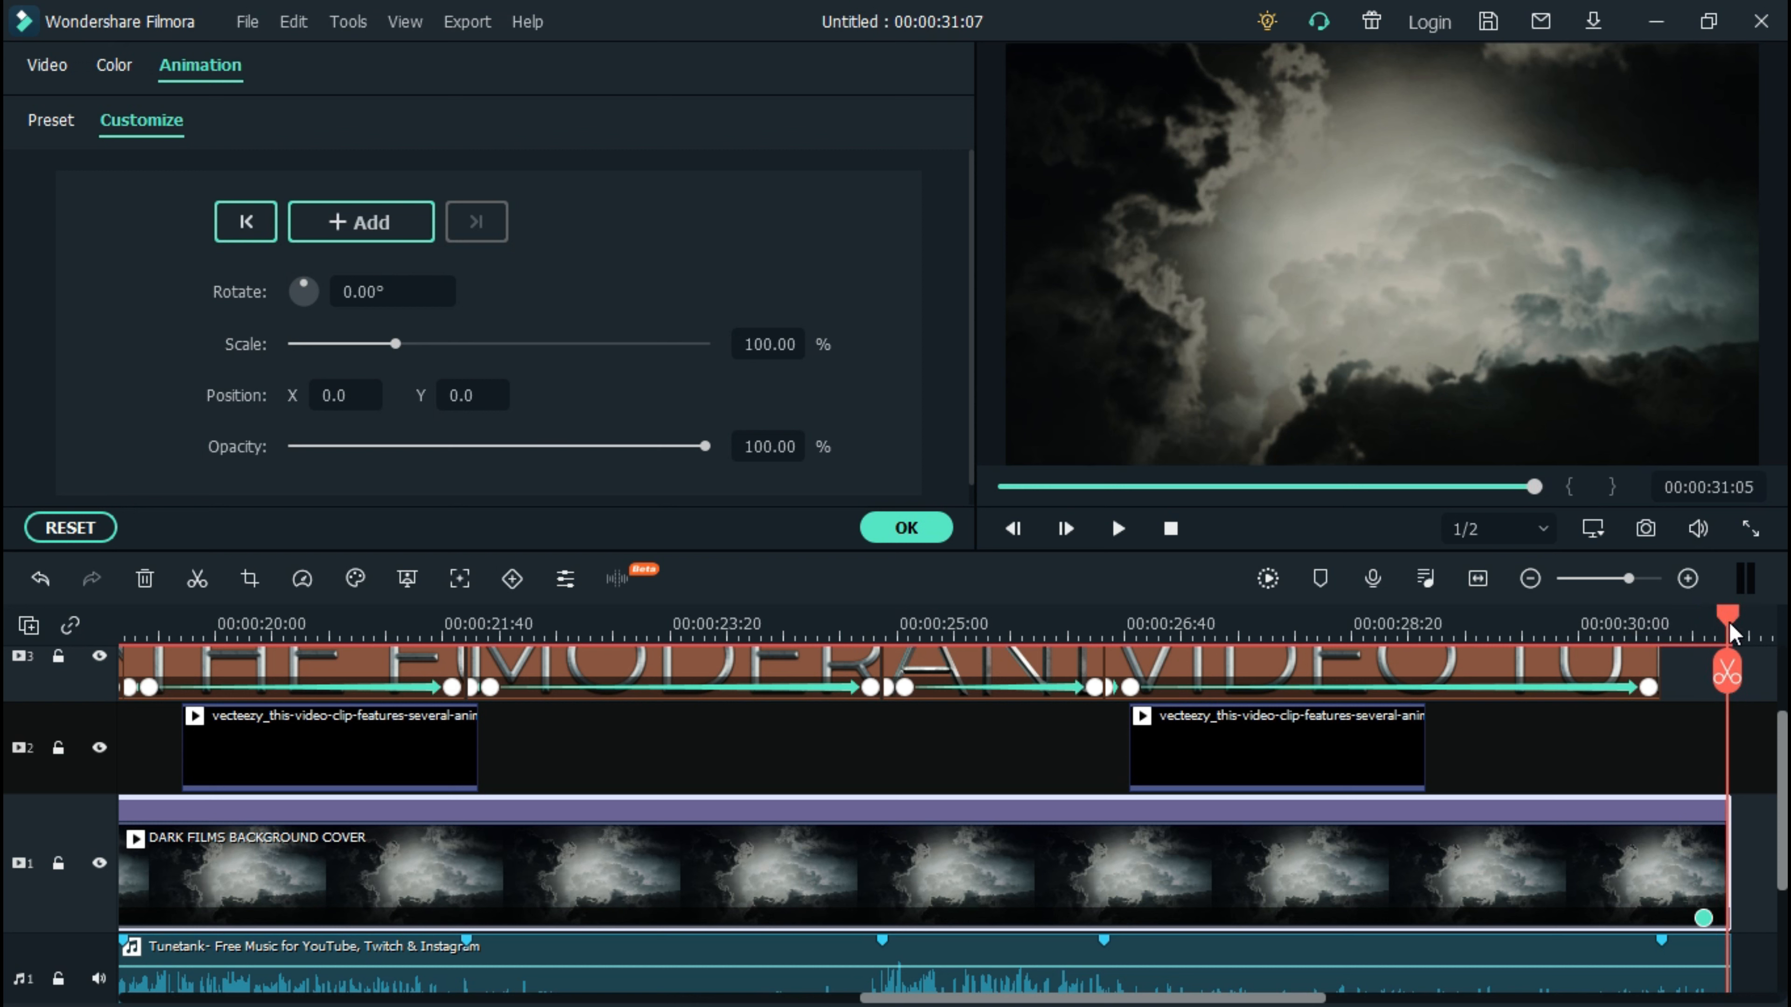
pyautogui.click(1733, 627)
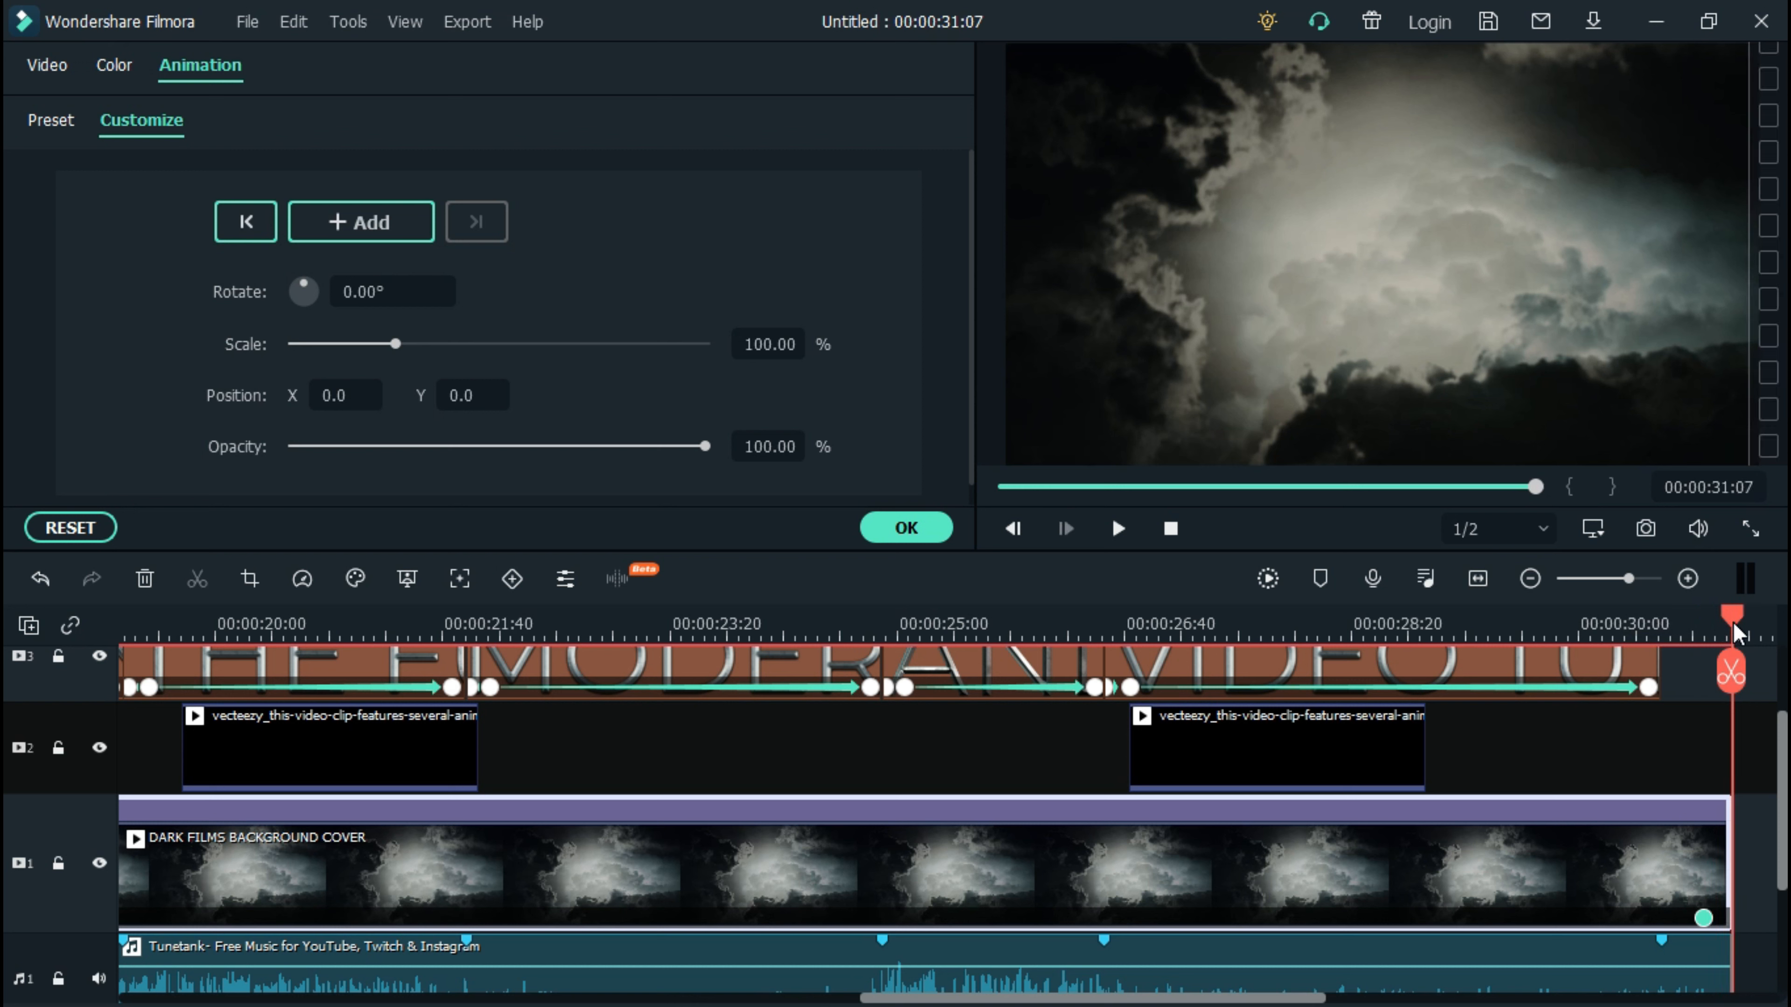
pyautogui.click(371, 241)
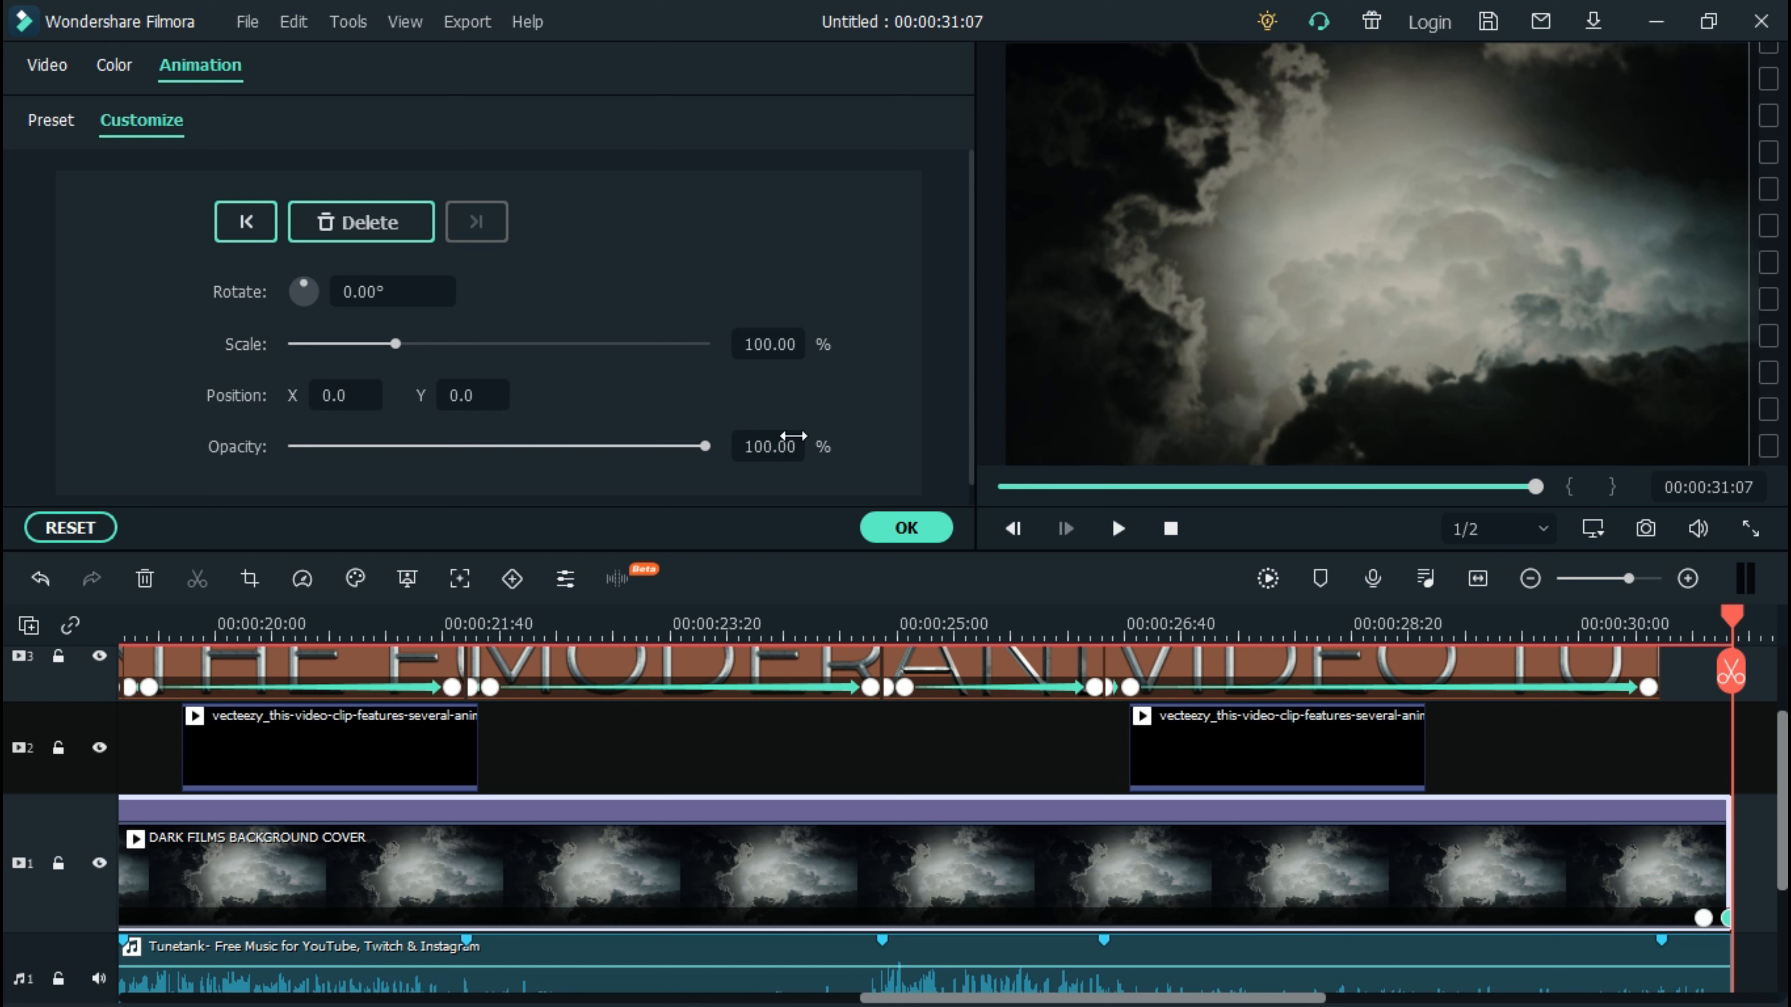
pyautogui.click(775, 450)
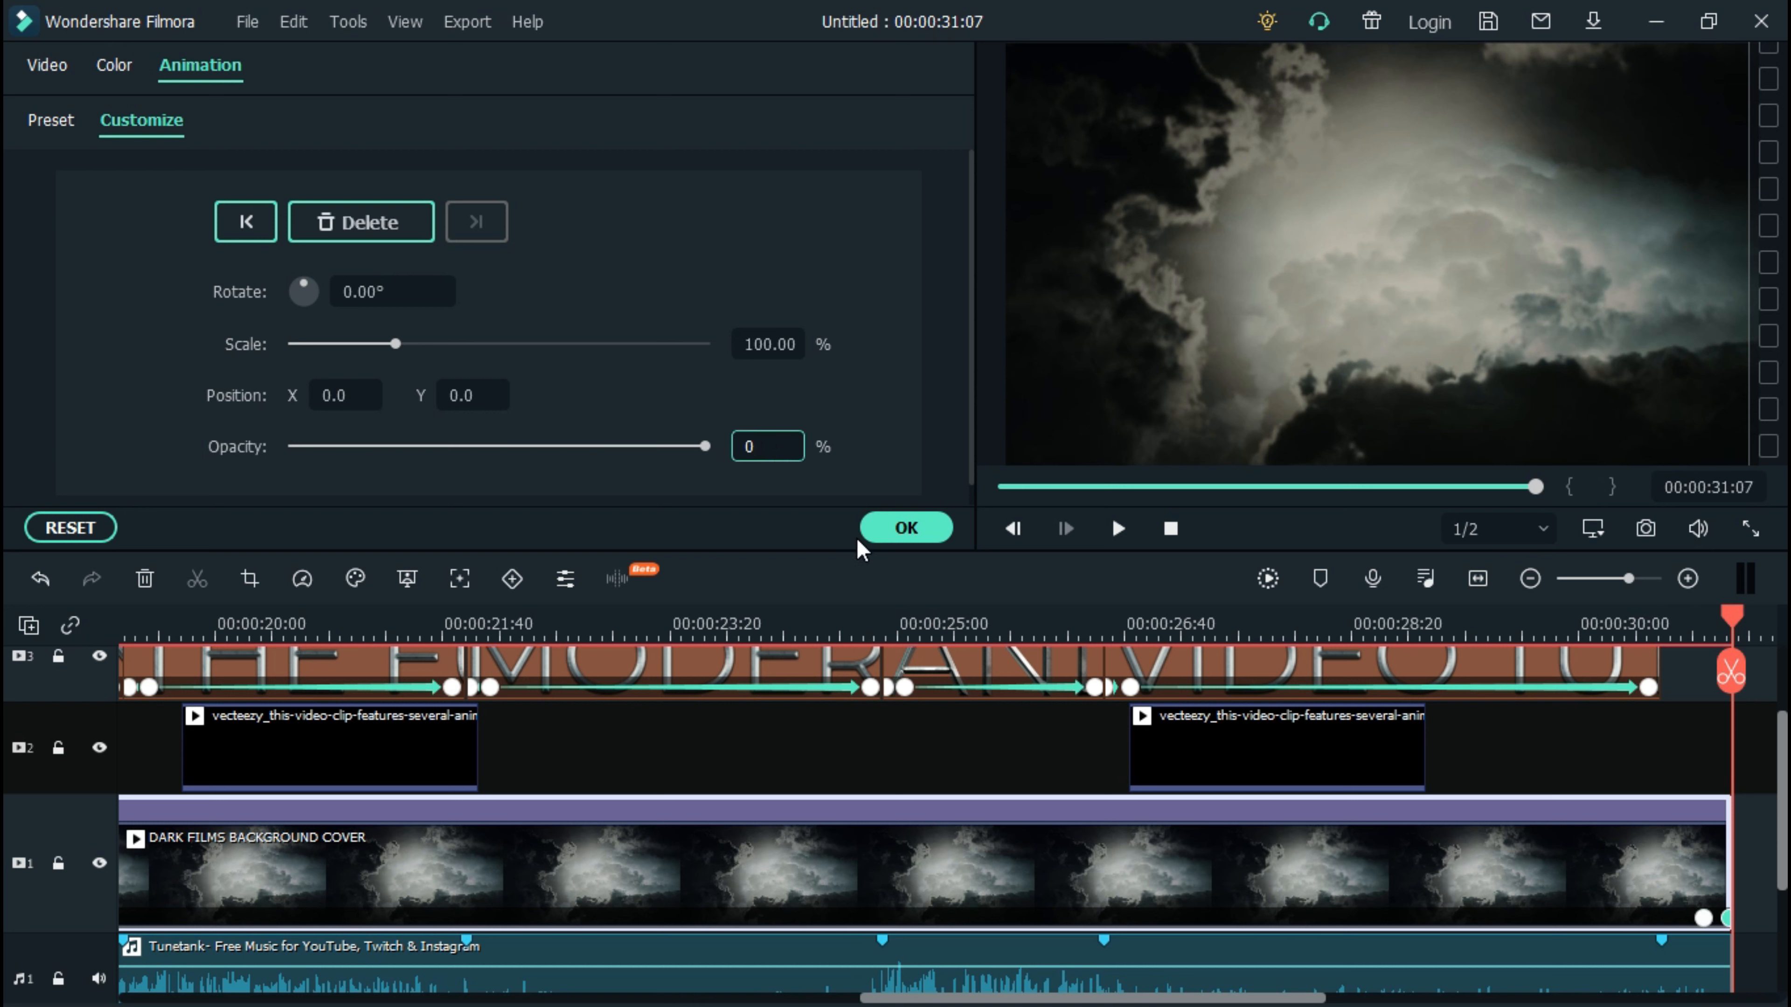
pyautogui.write('0')
pyautogui.press('Return')
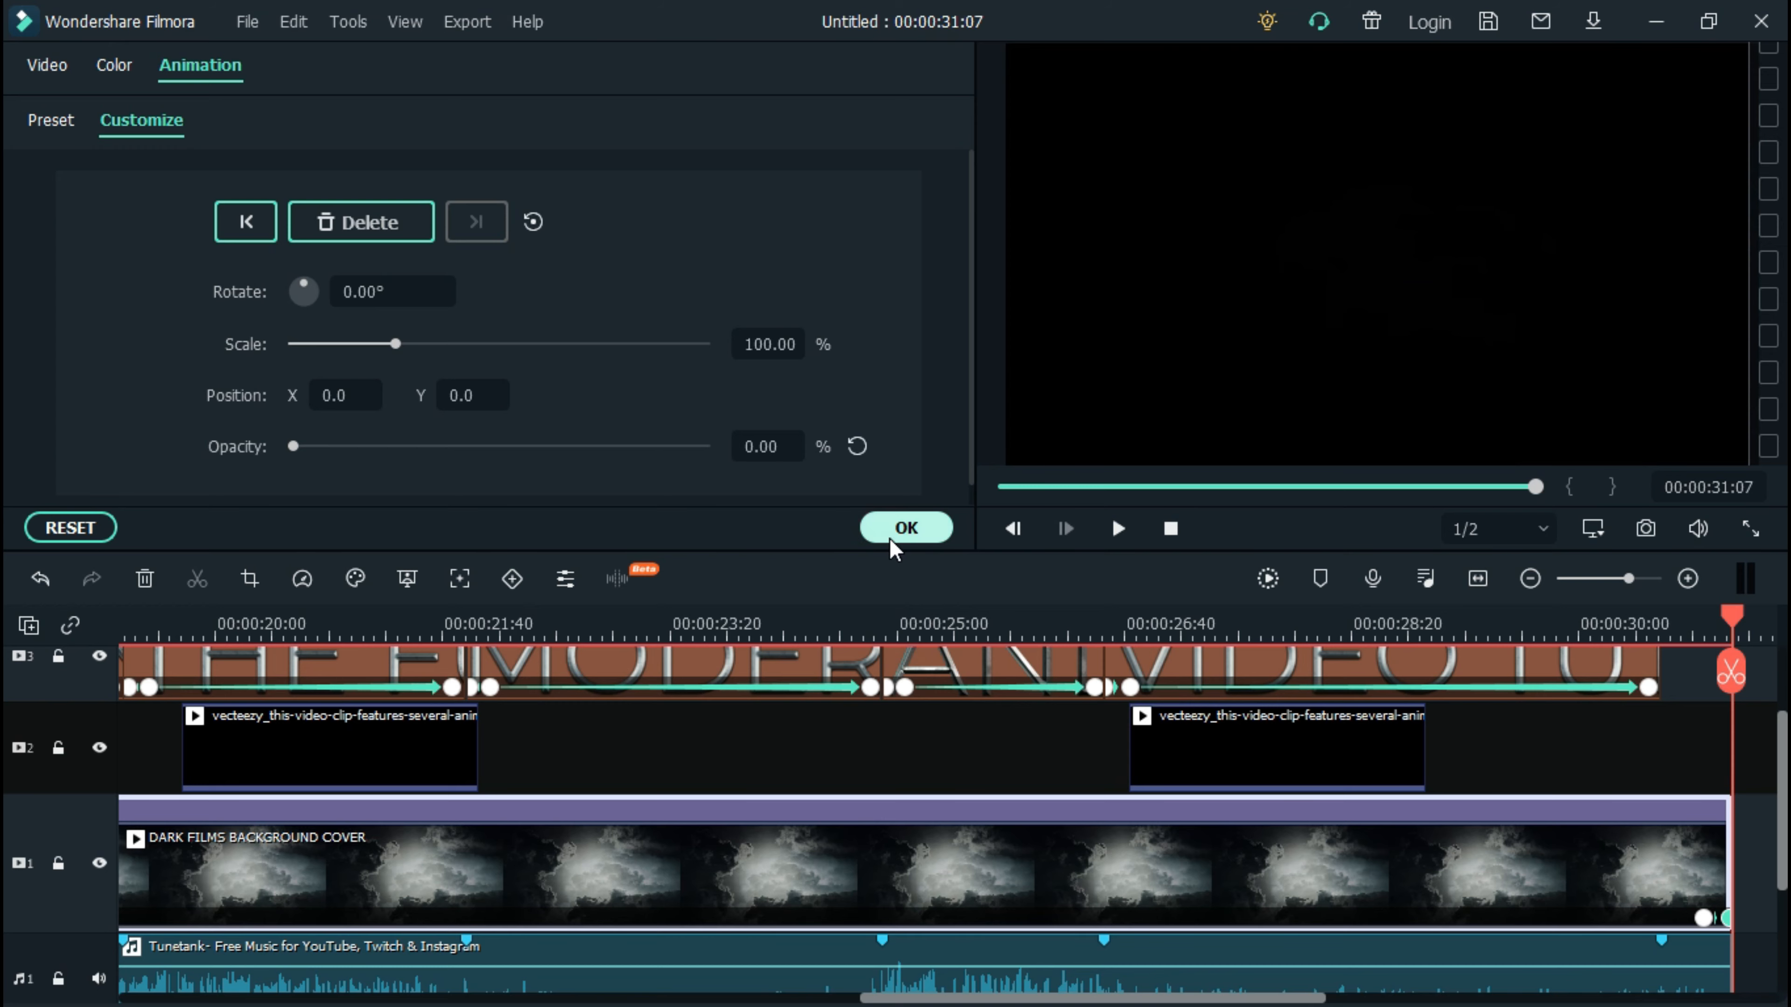
pyautogui.click(906, 528)
# Render a preview of the whole timeline and play the sequence from the beginning
pyautogui.click(1477, 581)
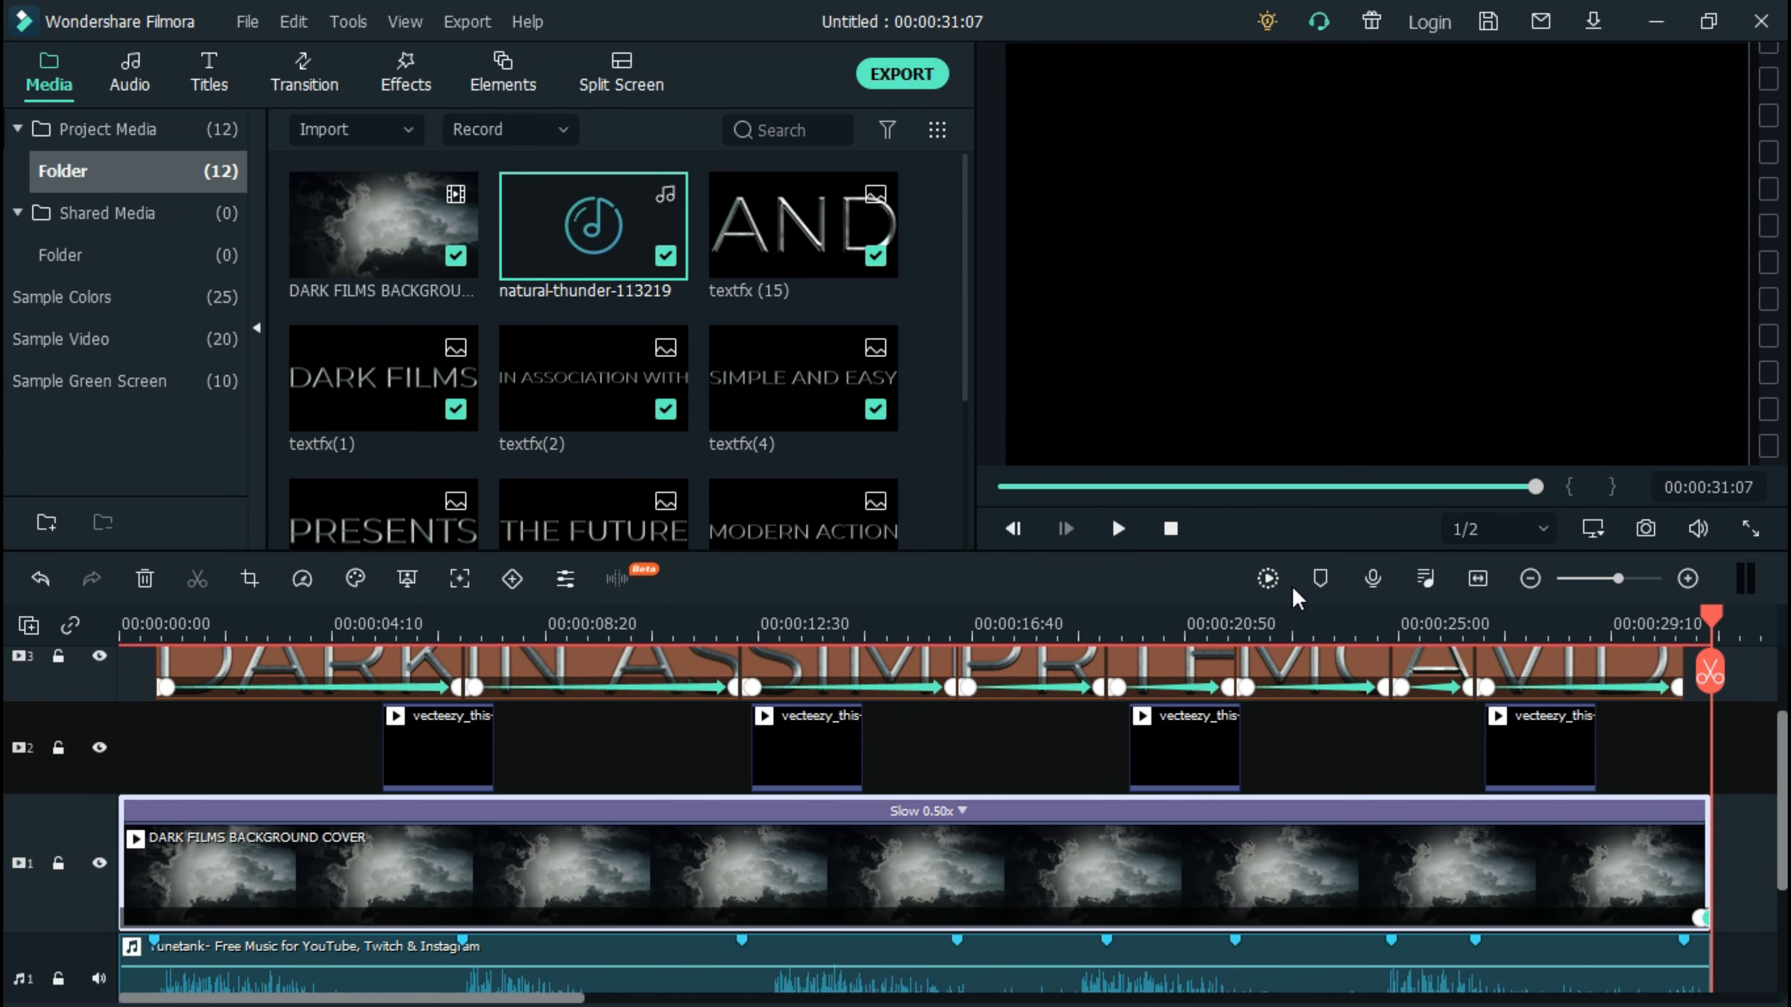
pyautogui.click(1267, 579)
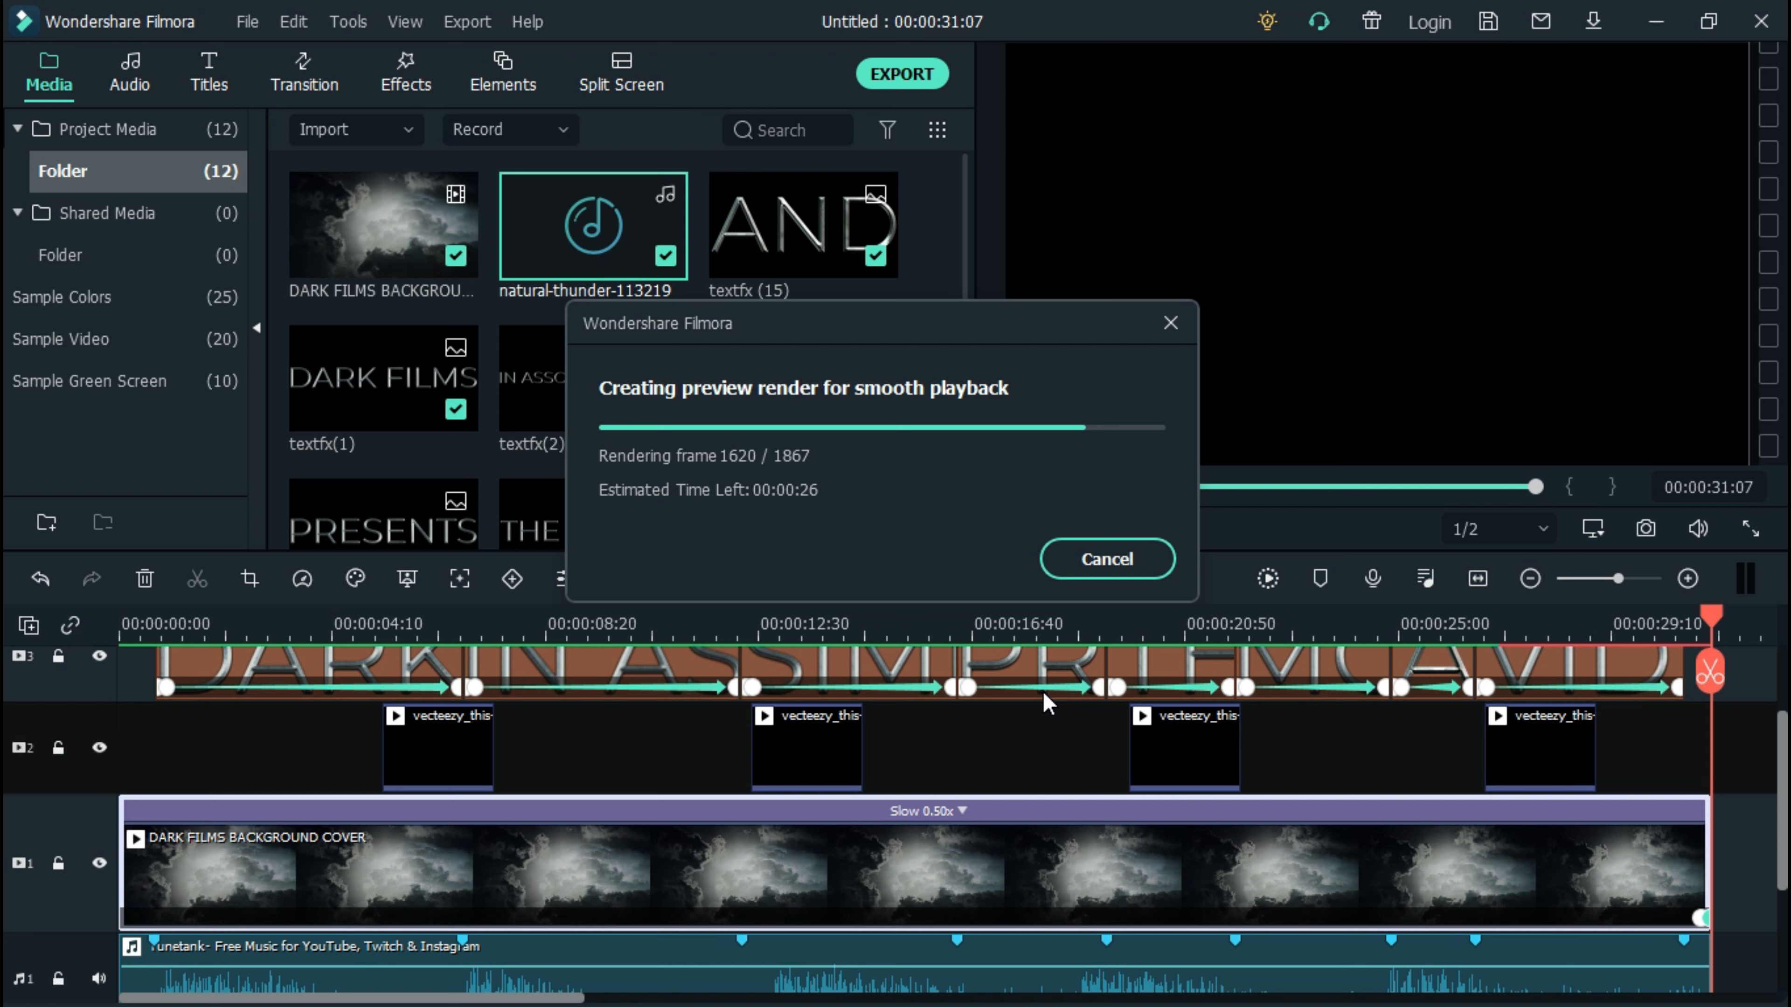
pyautogui.click(1128, 534)
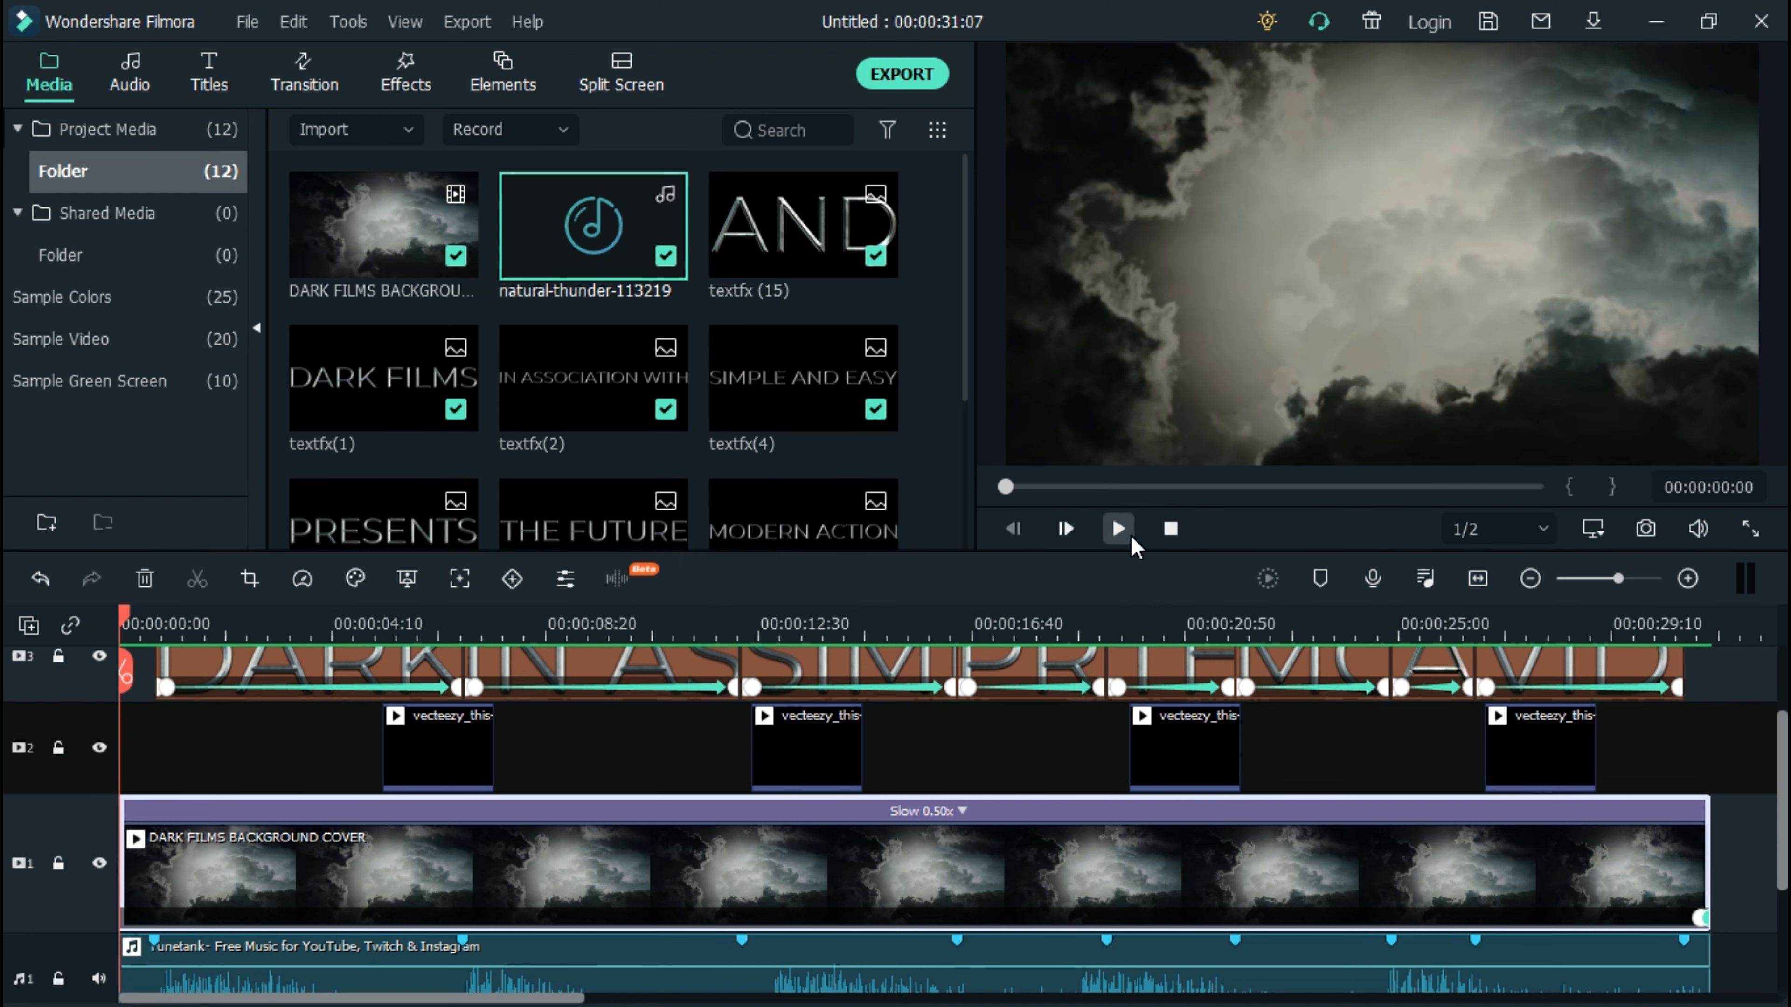